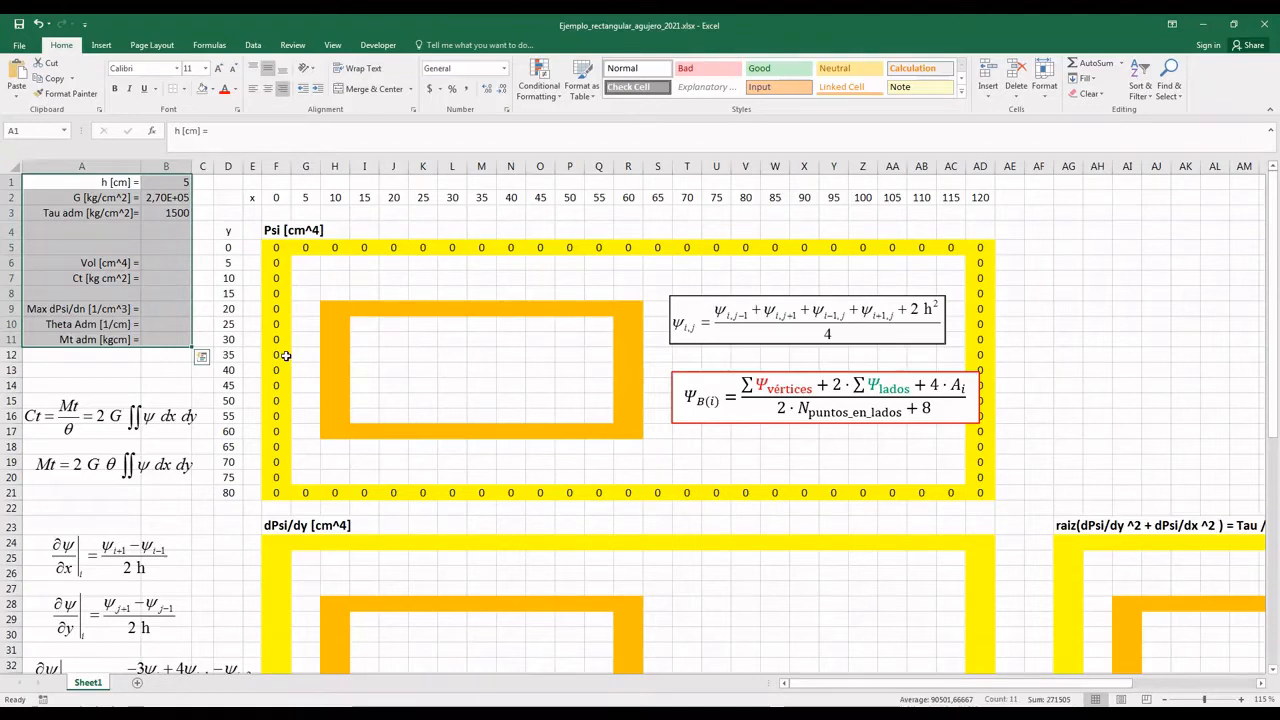
- Review the input data for h, G and Tau adm and the result cells B6:B11, including the Ct row
click(165, 181)
click(117, 182)
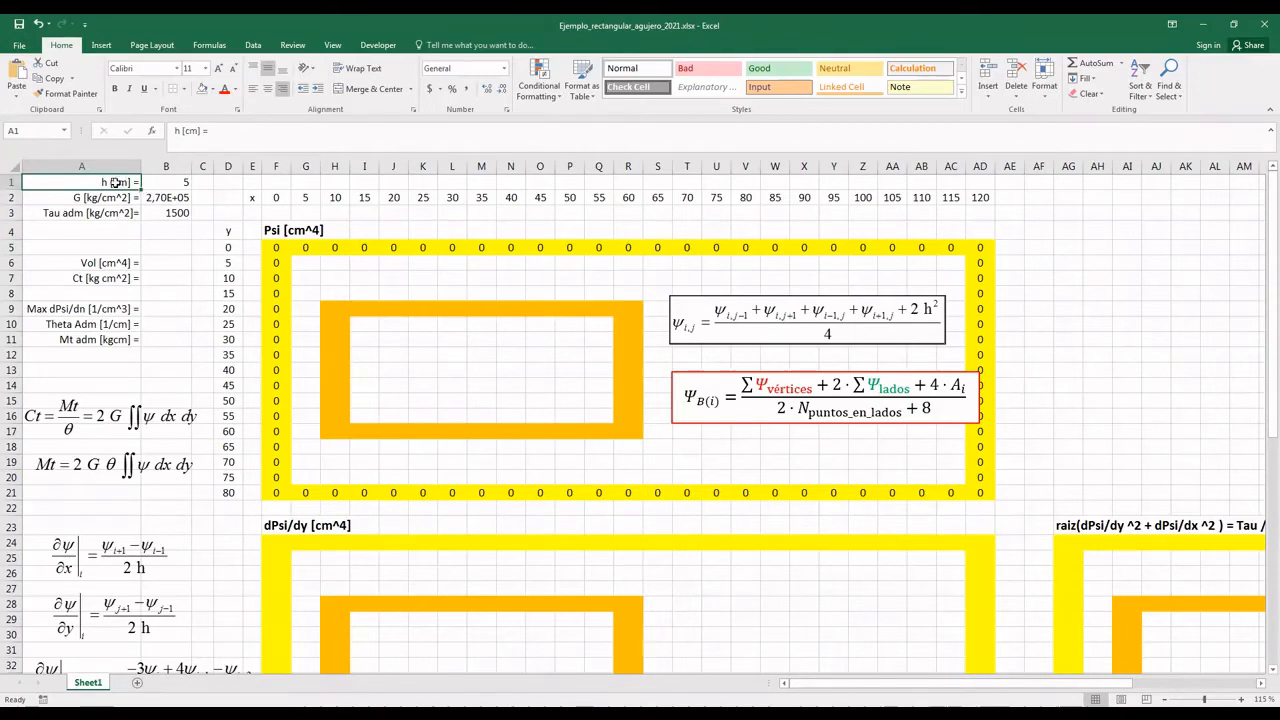
drag(112, 188, 159, 215)
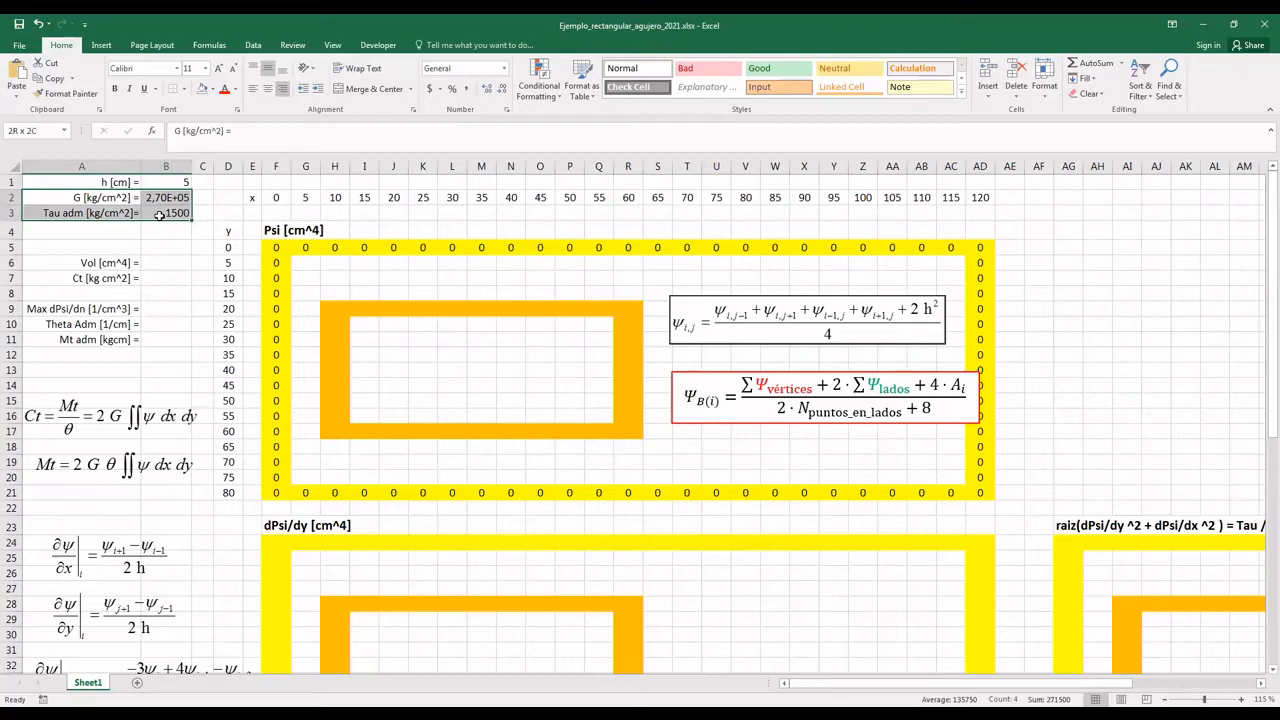
drag(148, 262, 154, 342)
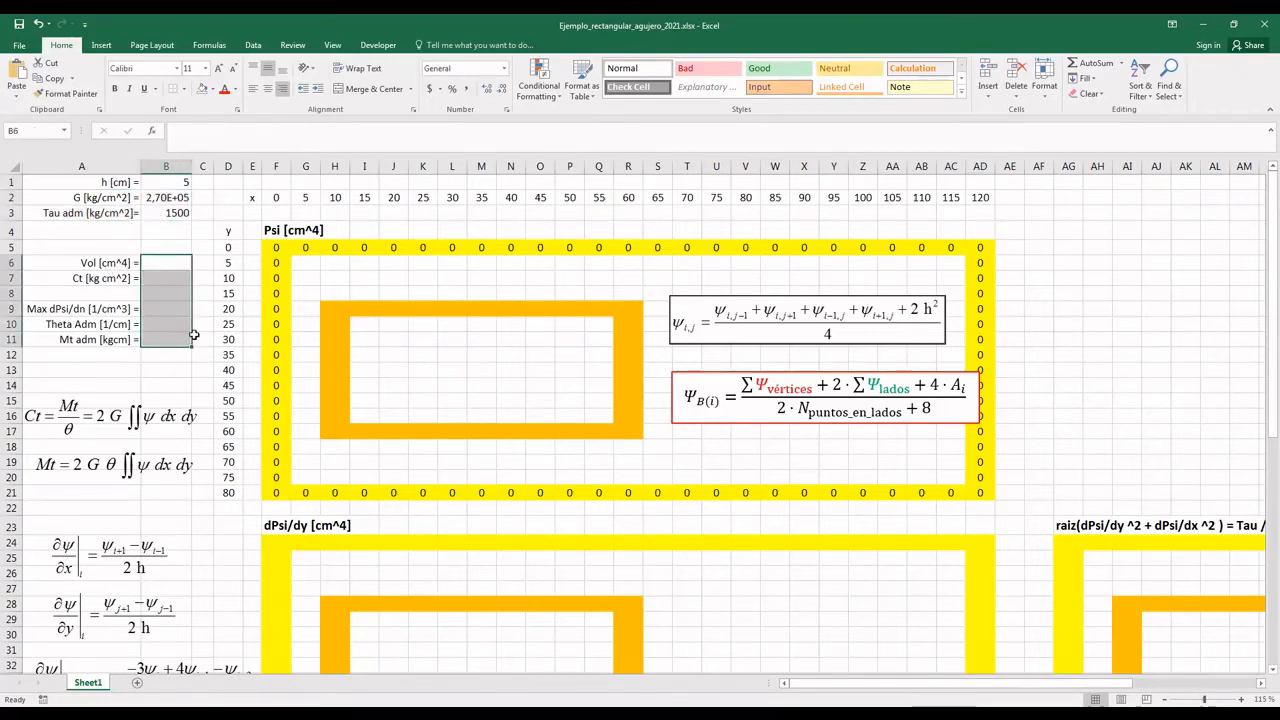
click(110, 278)
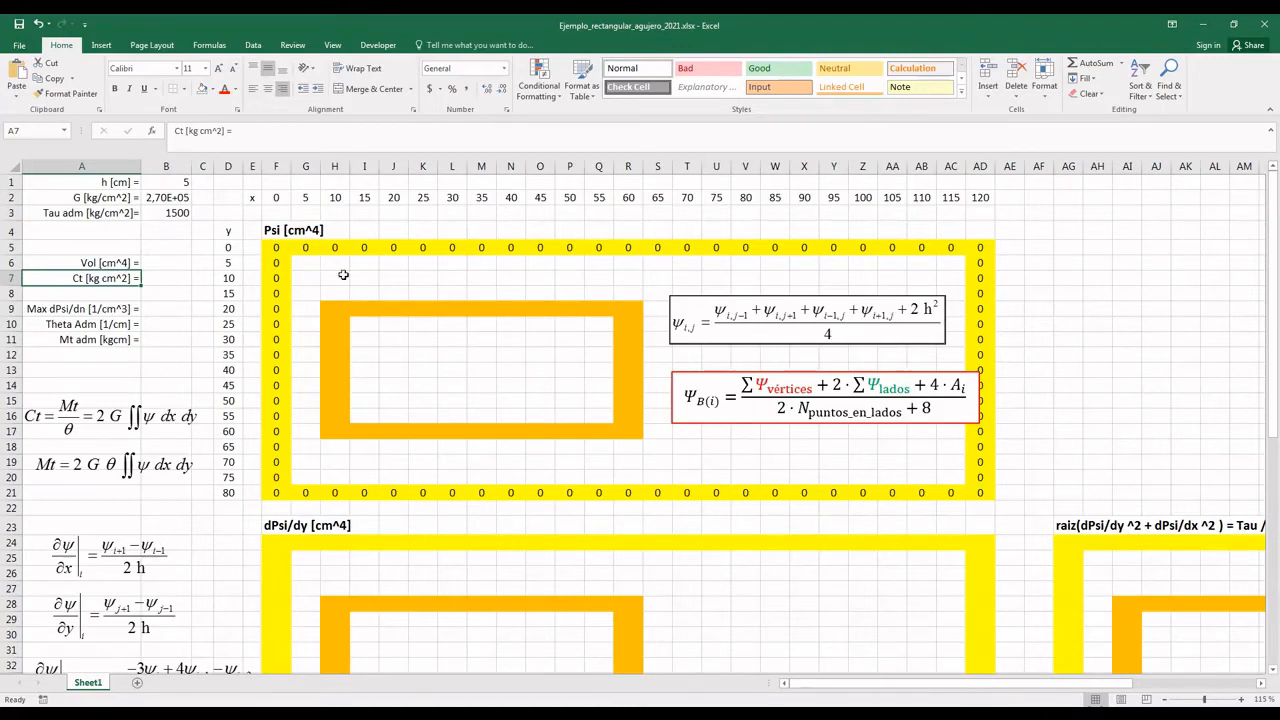
- Examine the Psi grid's x and y coordinates, including the spacing formula in G2 and the columns aligned with the hole's edges
drag(276, 248, 980, 484)
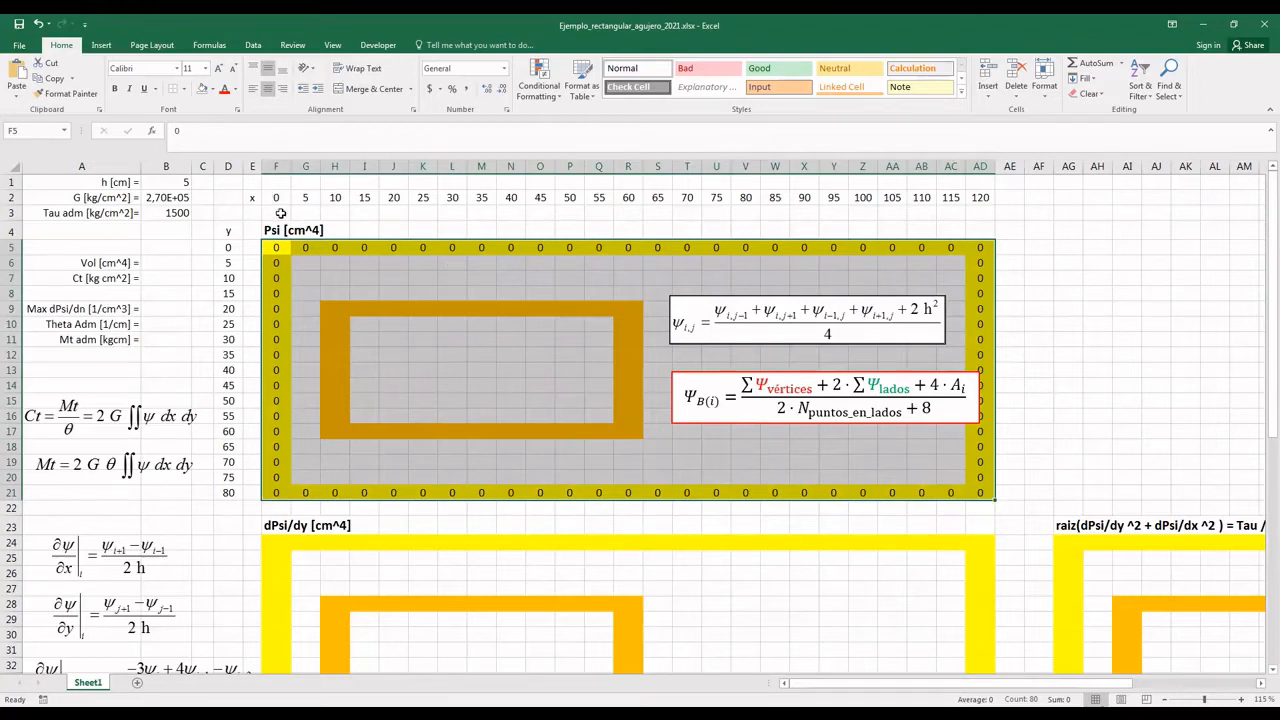
drag(272, 198, 983, 200)
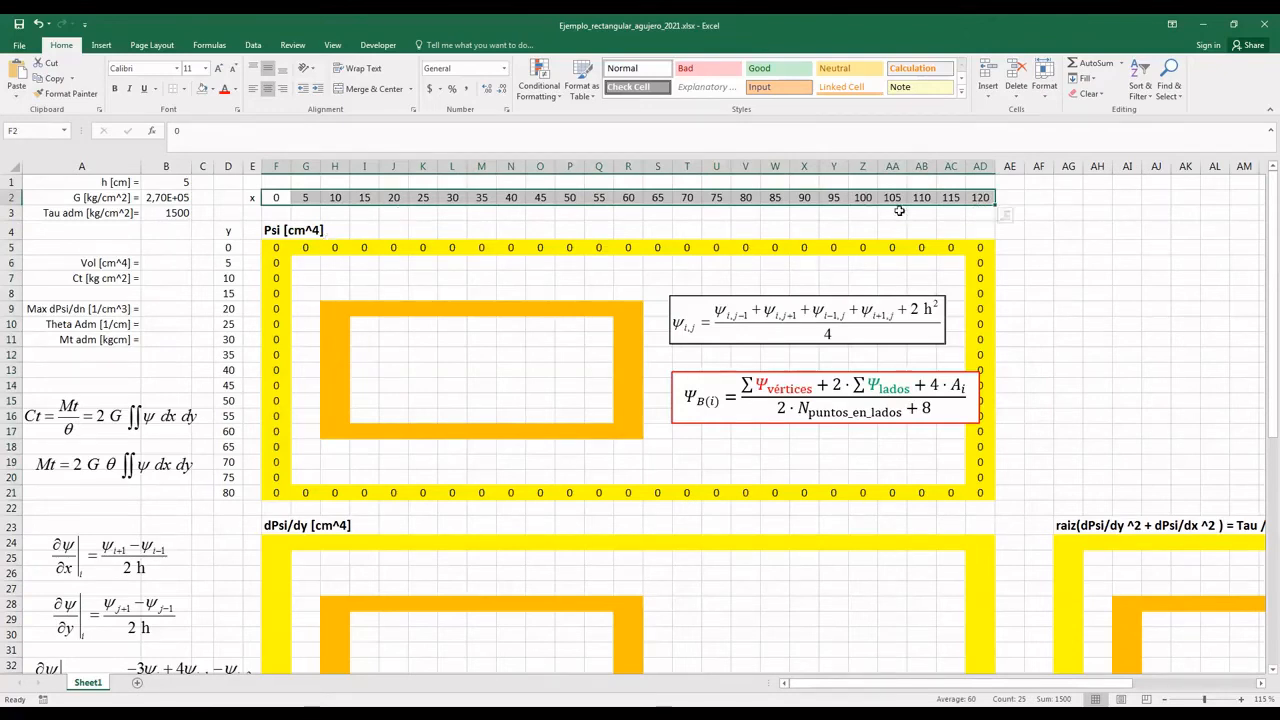
click(278, 198)
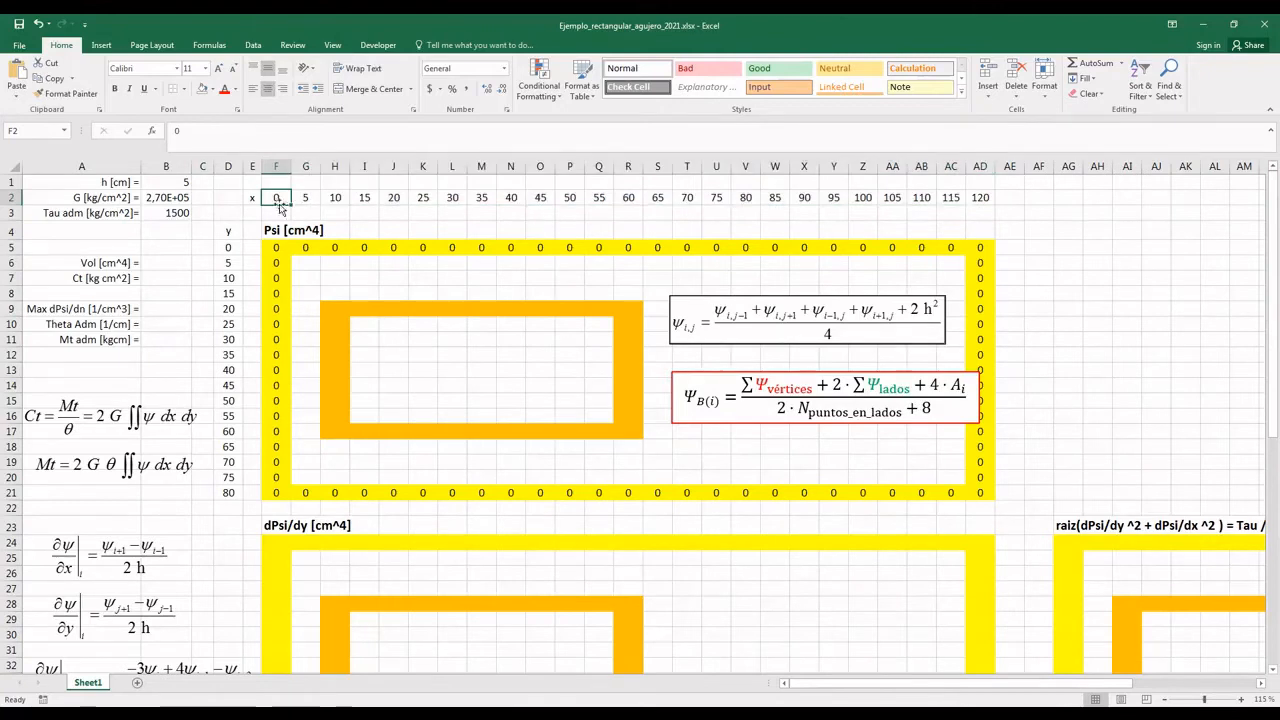
drag(300, 200, 307, 196)
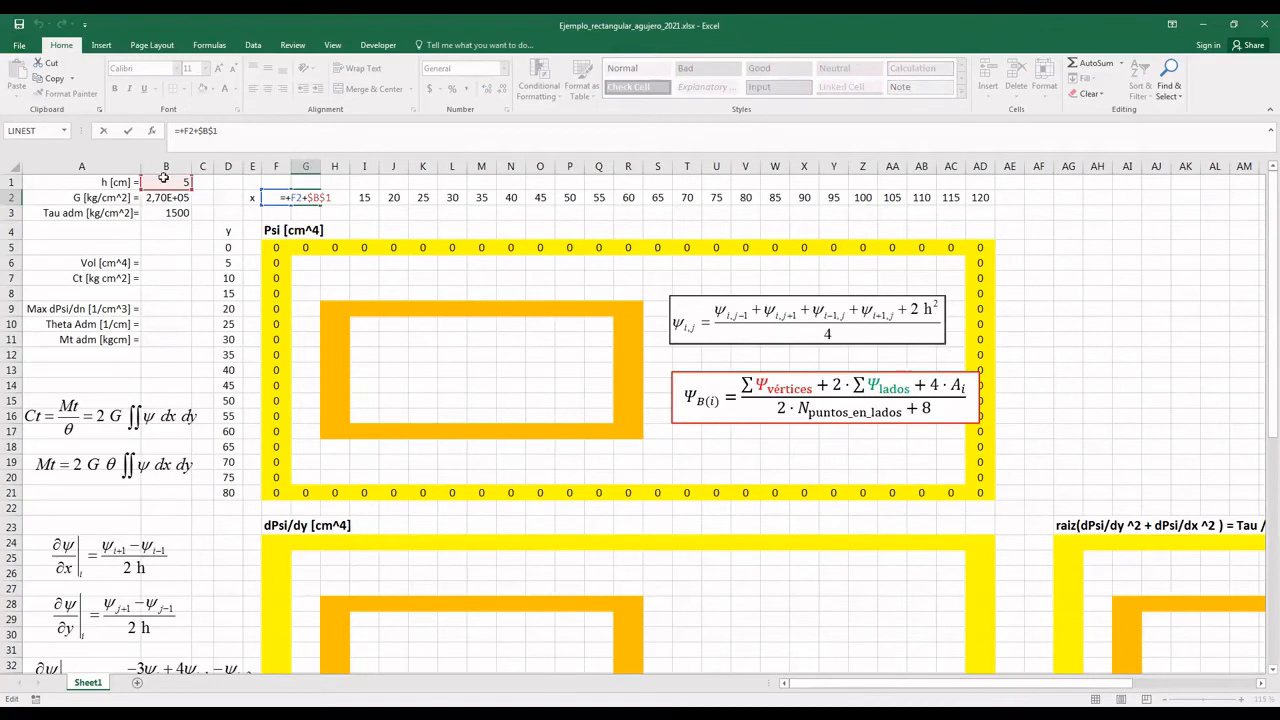
key(Return)
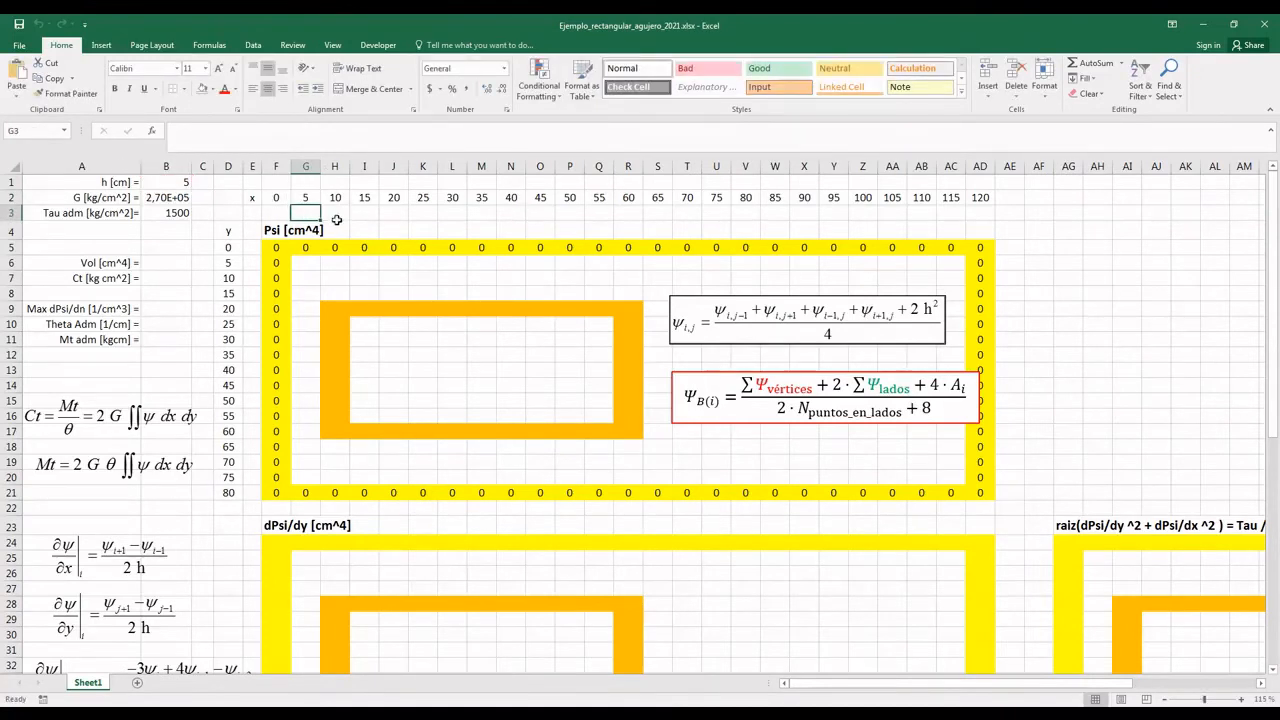
drag(348, 304, 335, 432)
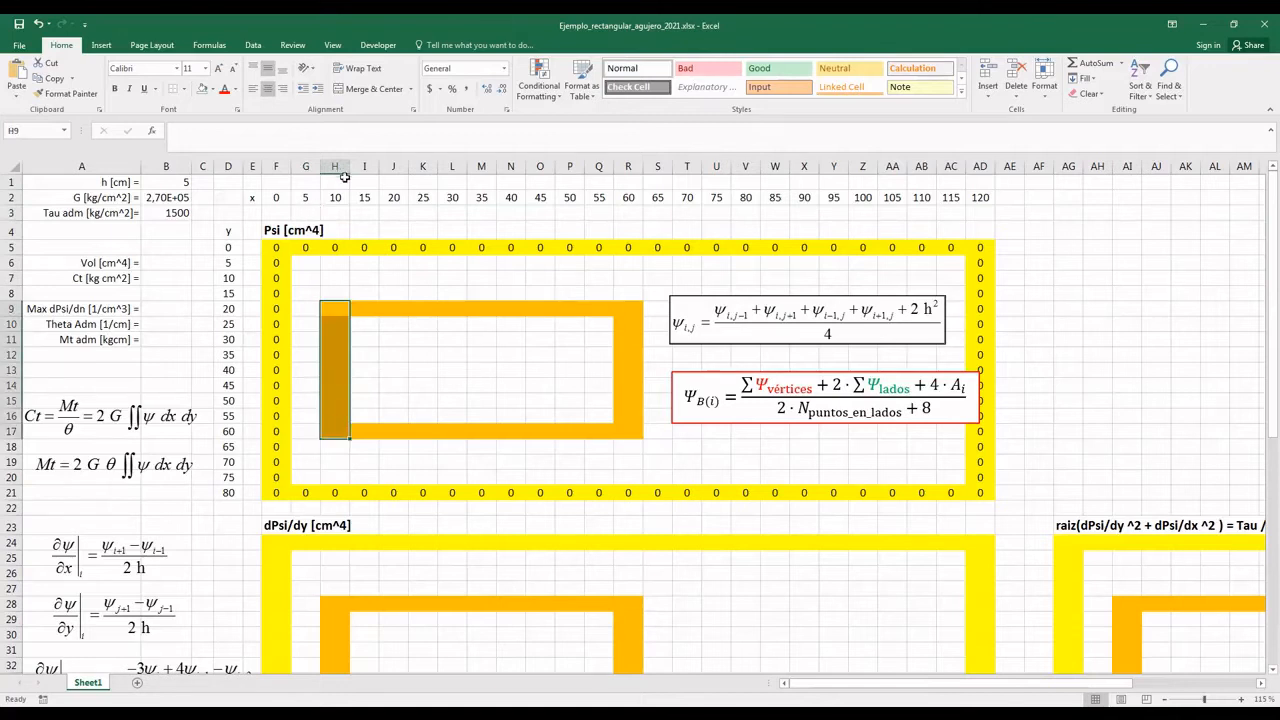
click(334, 186)
click(334, 198)
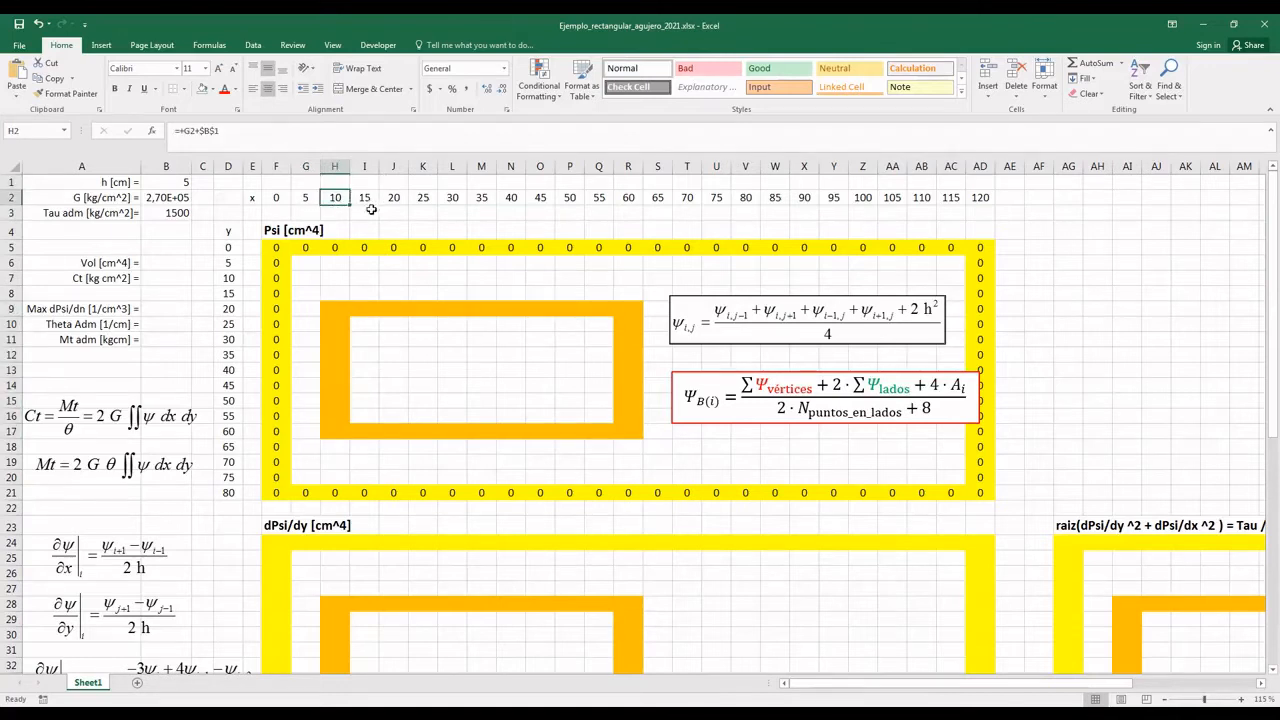
drag(628, 197, 628, 392)
drag(990, 197, 990, 280)
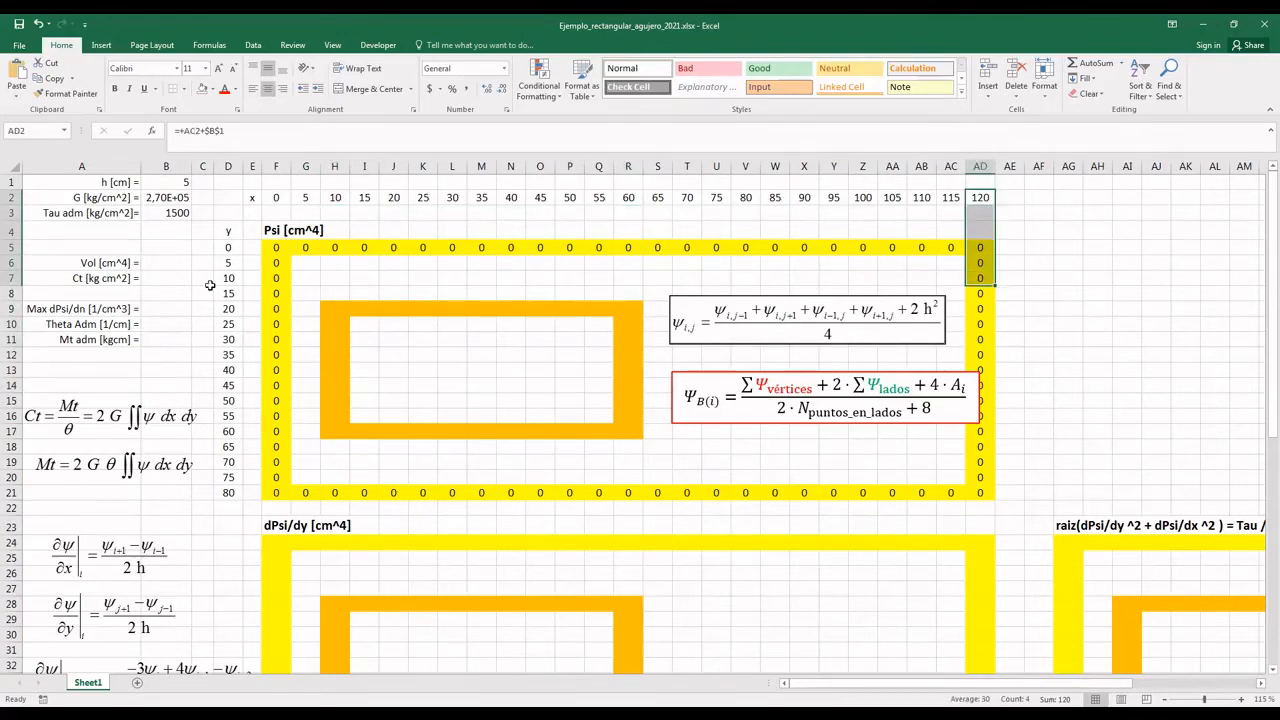
drag(234, 247, 258, 467)
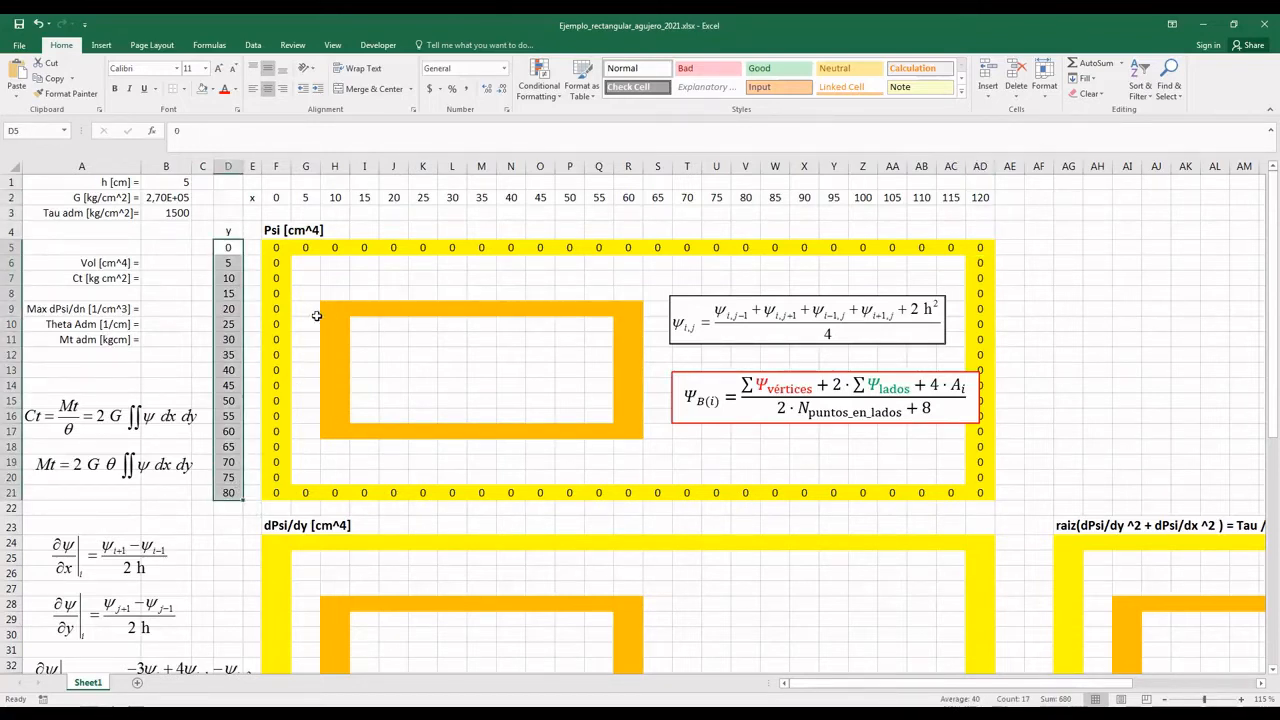
- Examine the orange hole boundary, the Psi_B(i) equation that applies to it and the zero values along the outer boundary
drag(333, 310, 637, 440)
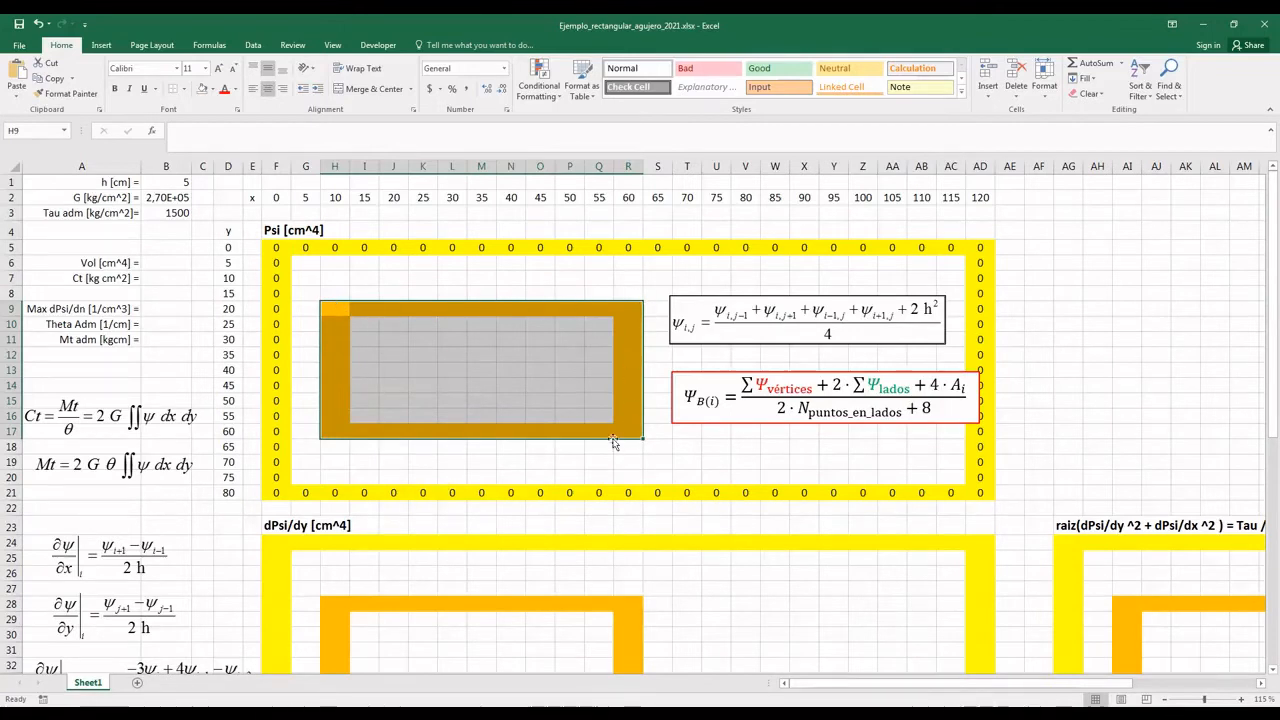
click(712, 372)
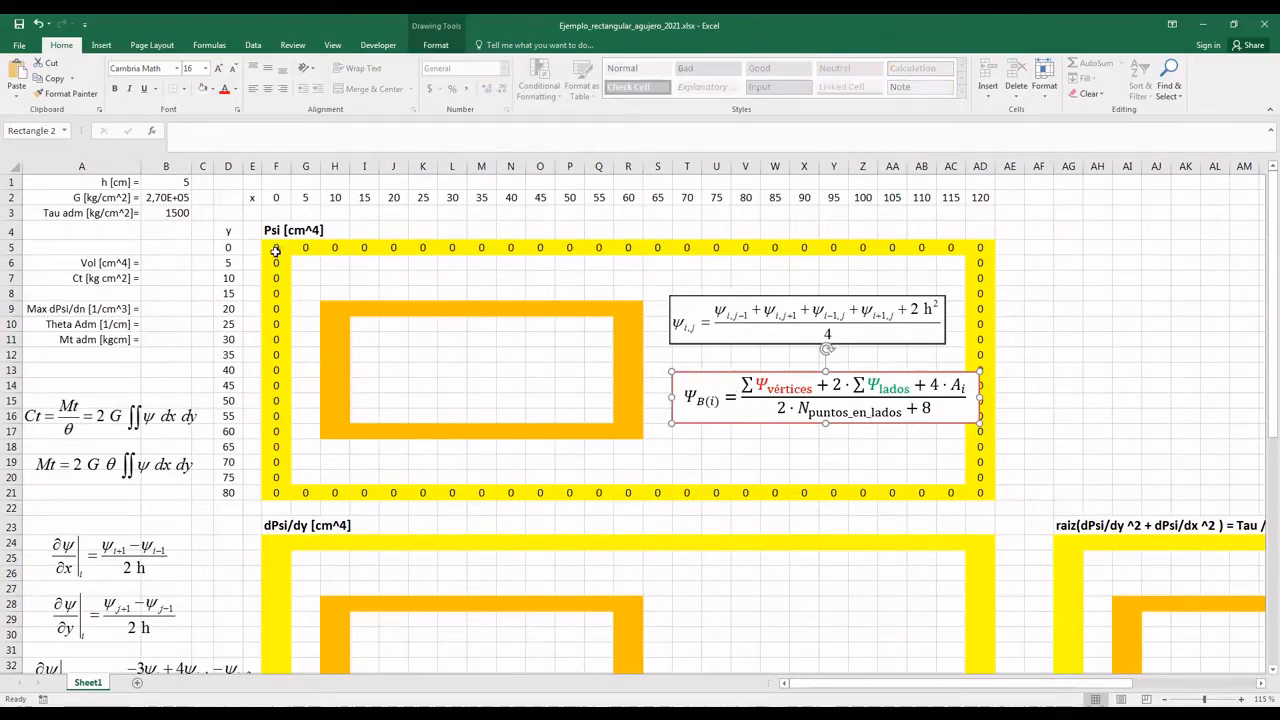
drag(274, 247, 276, 493)
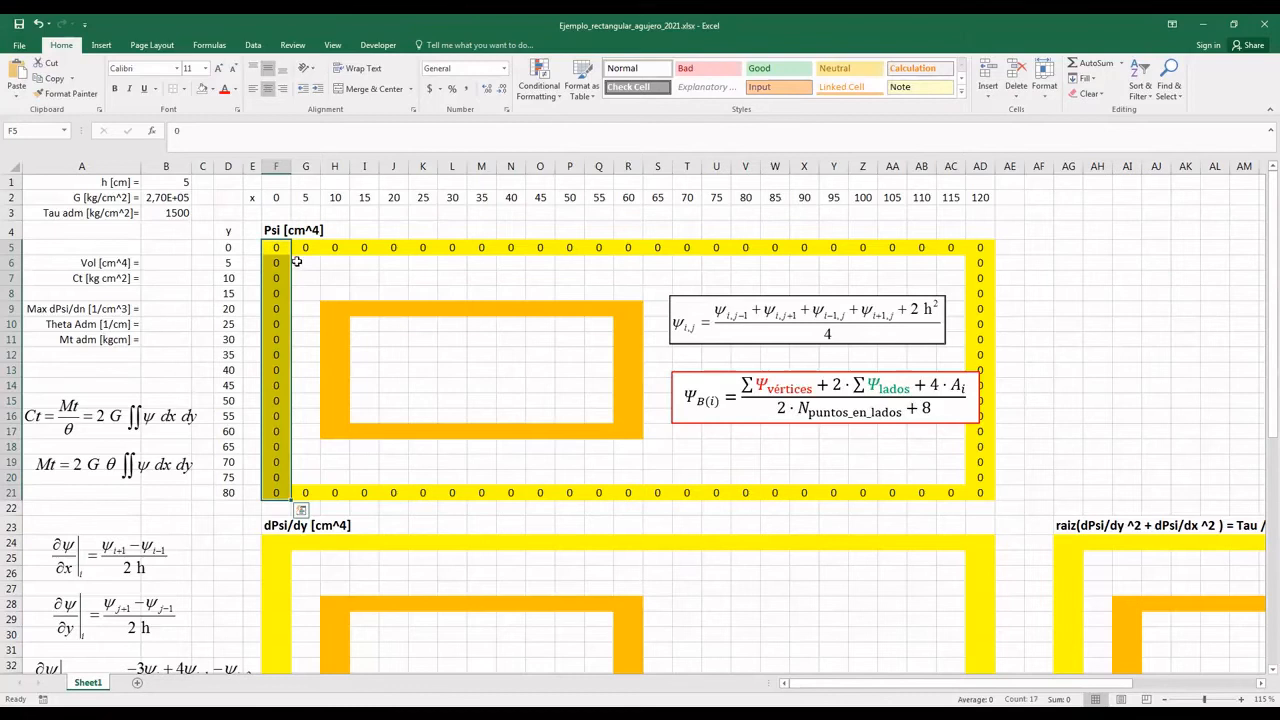
- Begin the nodal Psi formula in G6 by summing the four neighbouring cells H6, G5, F6 and G7
click(307, 263)
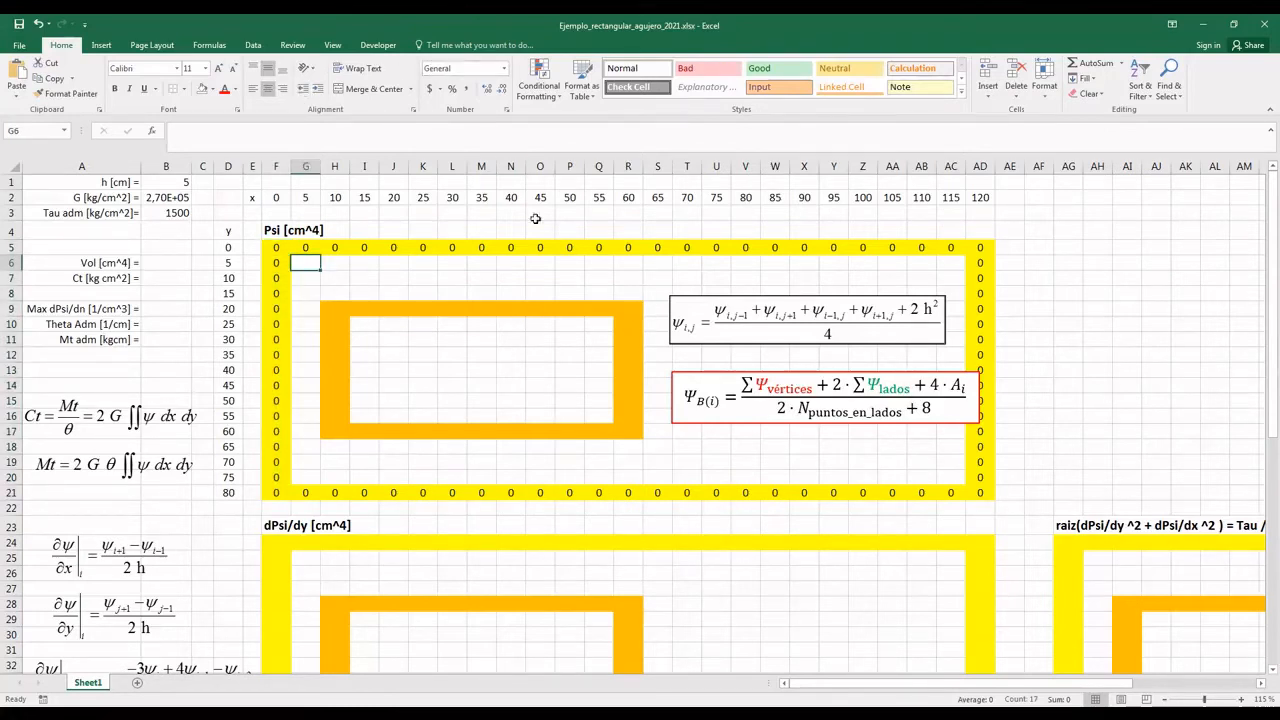
click(710, 297)
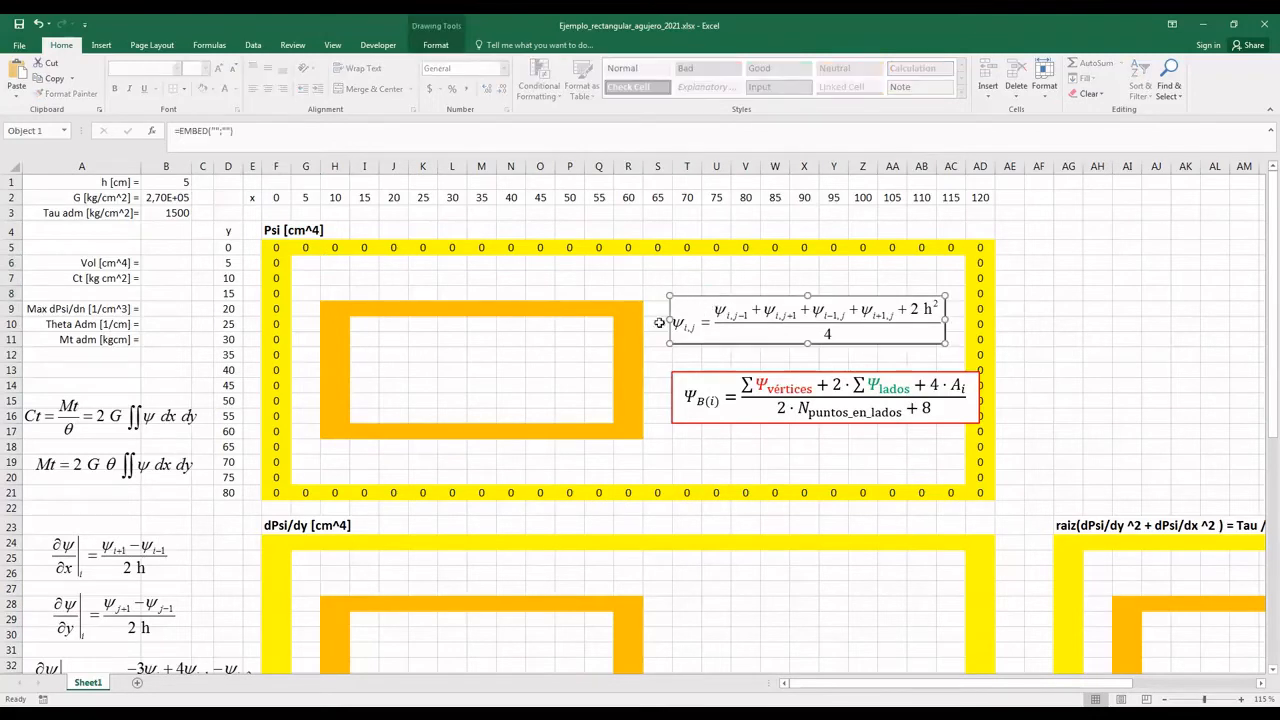
click(318, 260)
text(+)
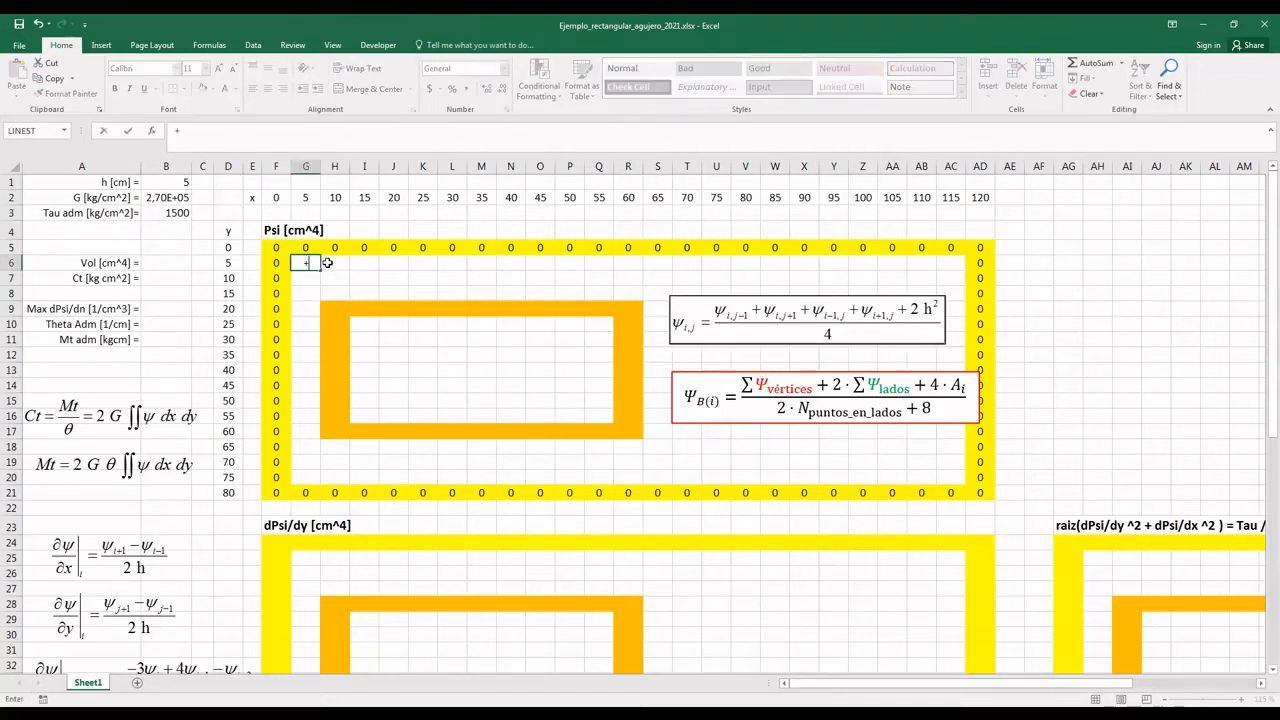
text(()
key(Right)
text(+)
key(Up)
text(+)
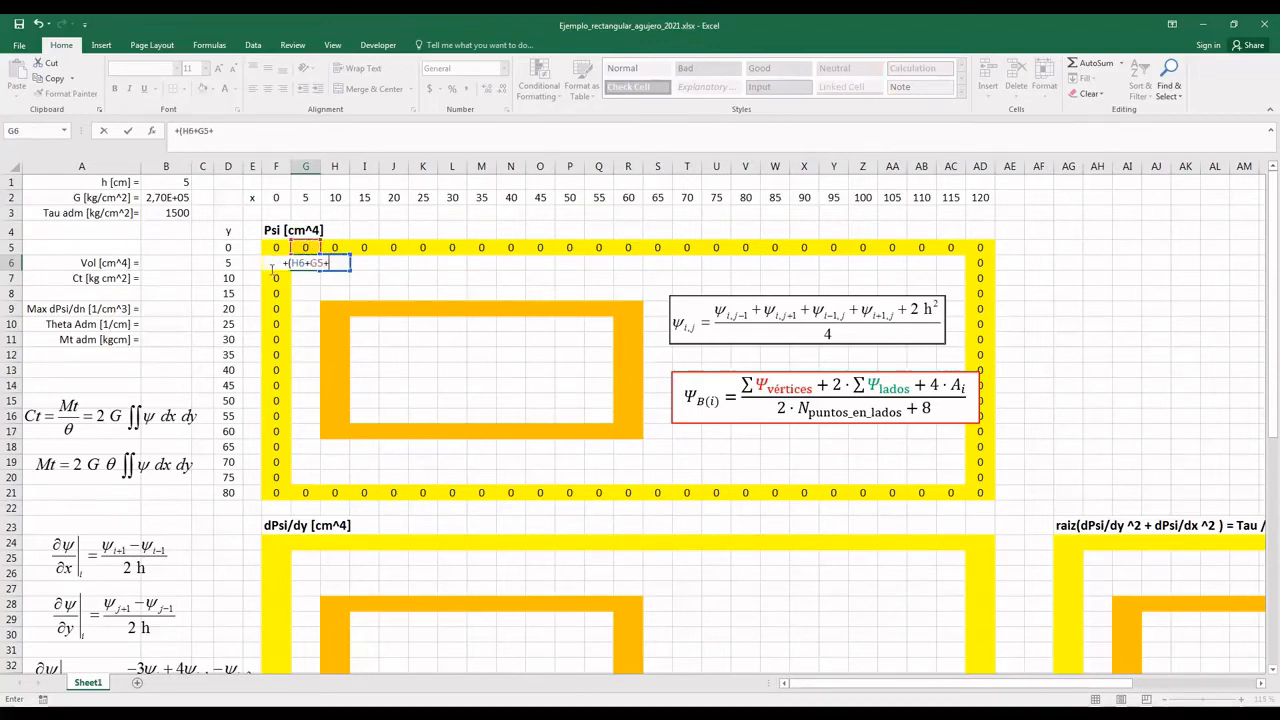
key(Left)
key(Up)
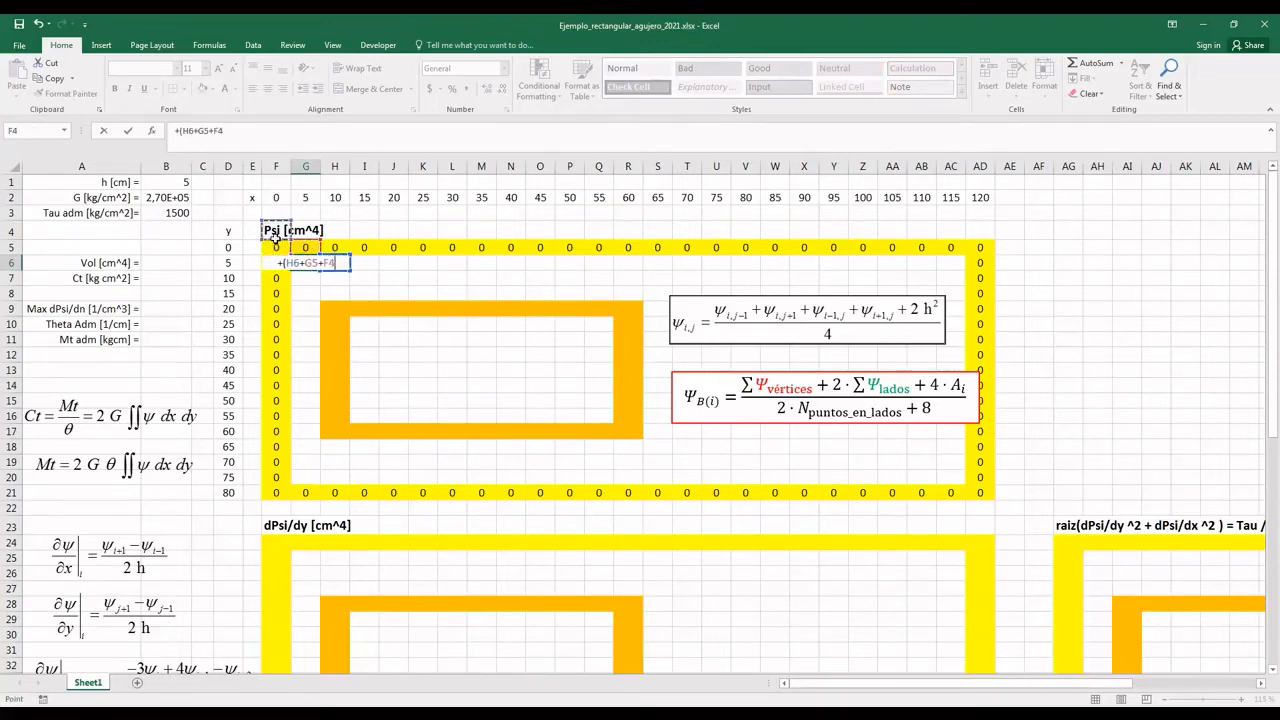
click(280, 264)
text(+)
click(296, 278)
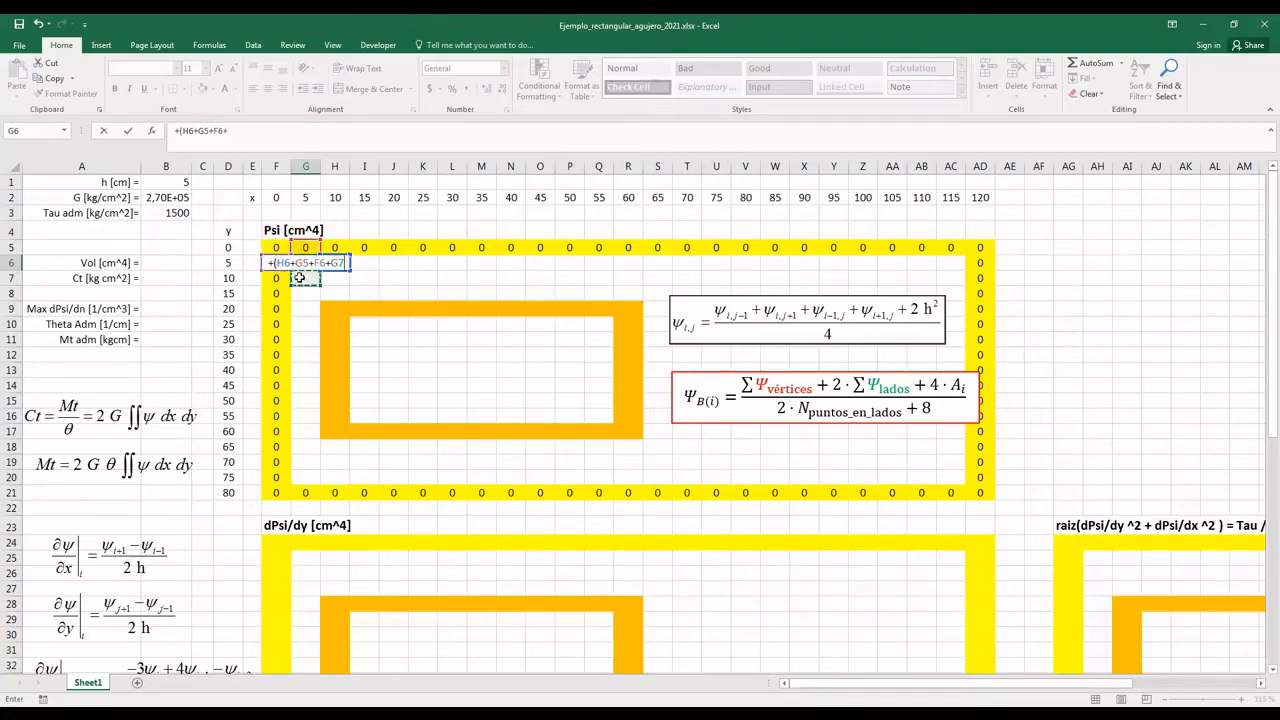
- Complete the G6 formula by adding 2*$B$1^2 inside the parentheses and dividing the whole sum by 4
text(+2*)
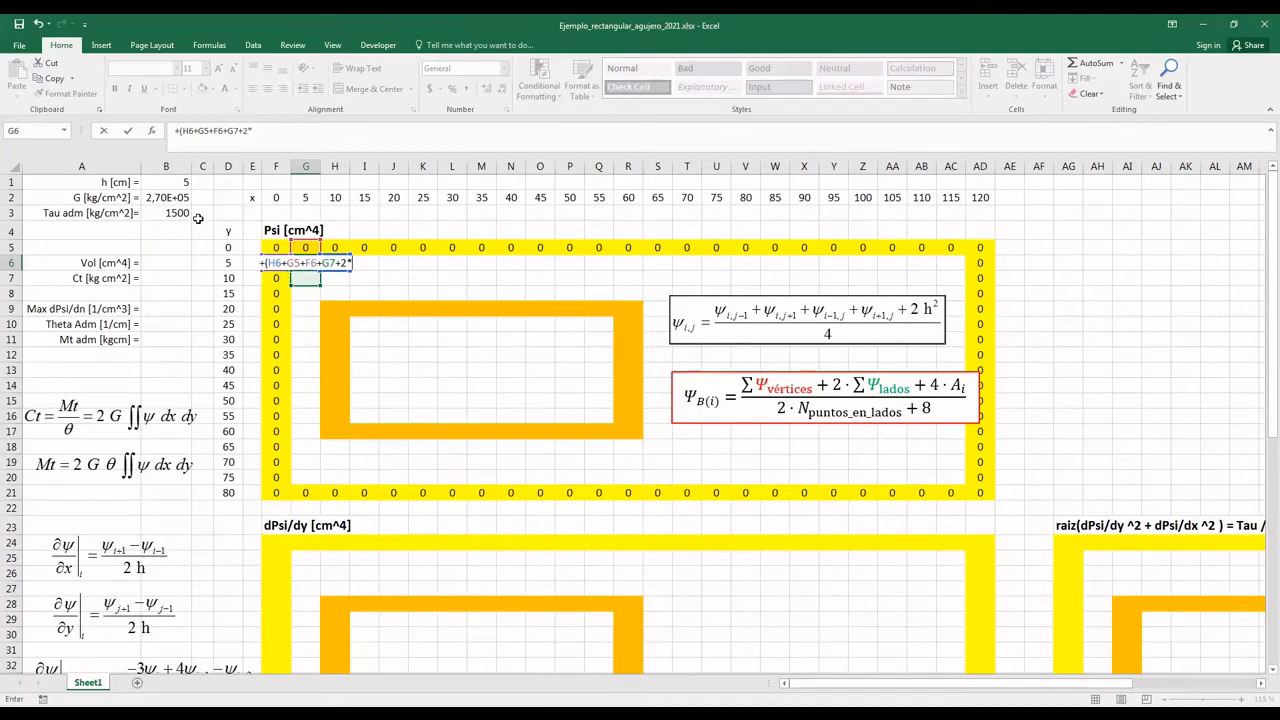
click(184, 186)
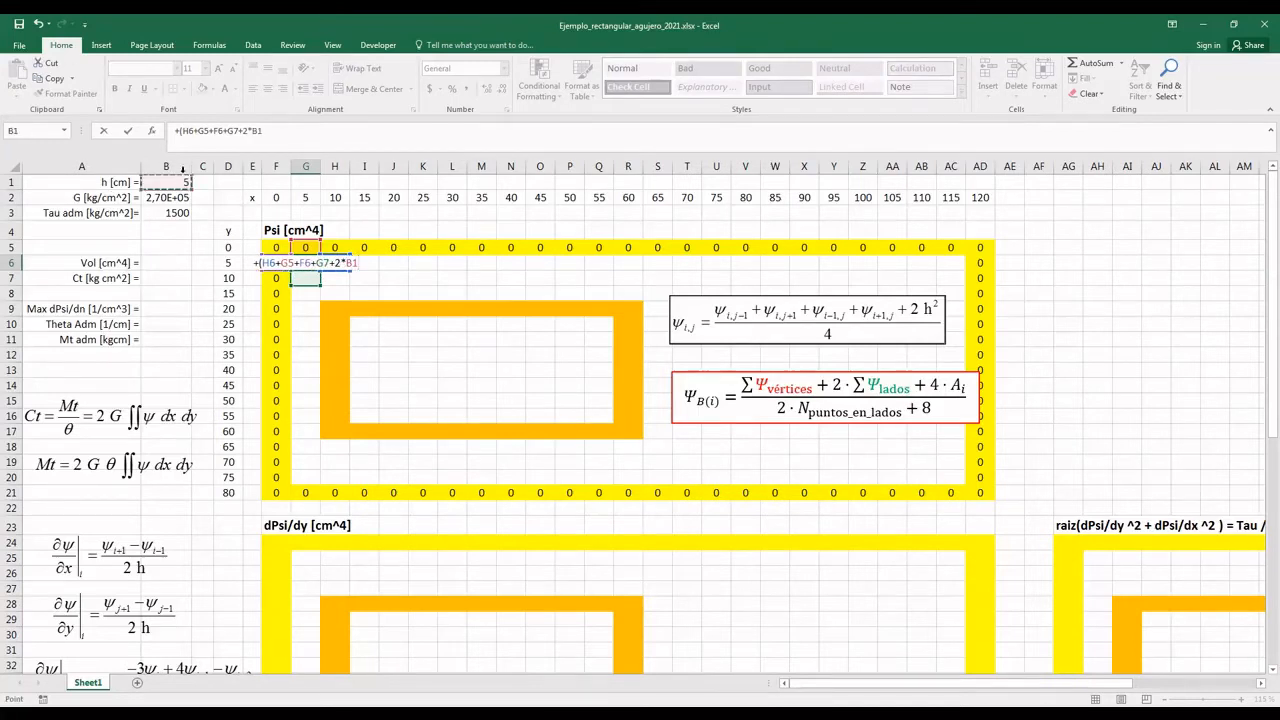
key(F4)
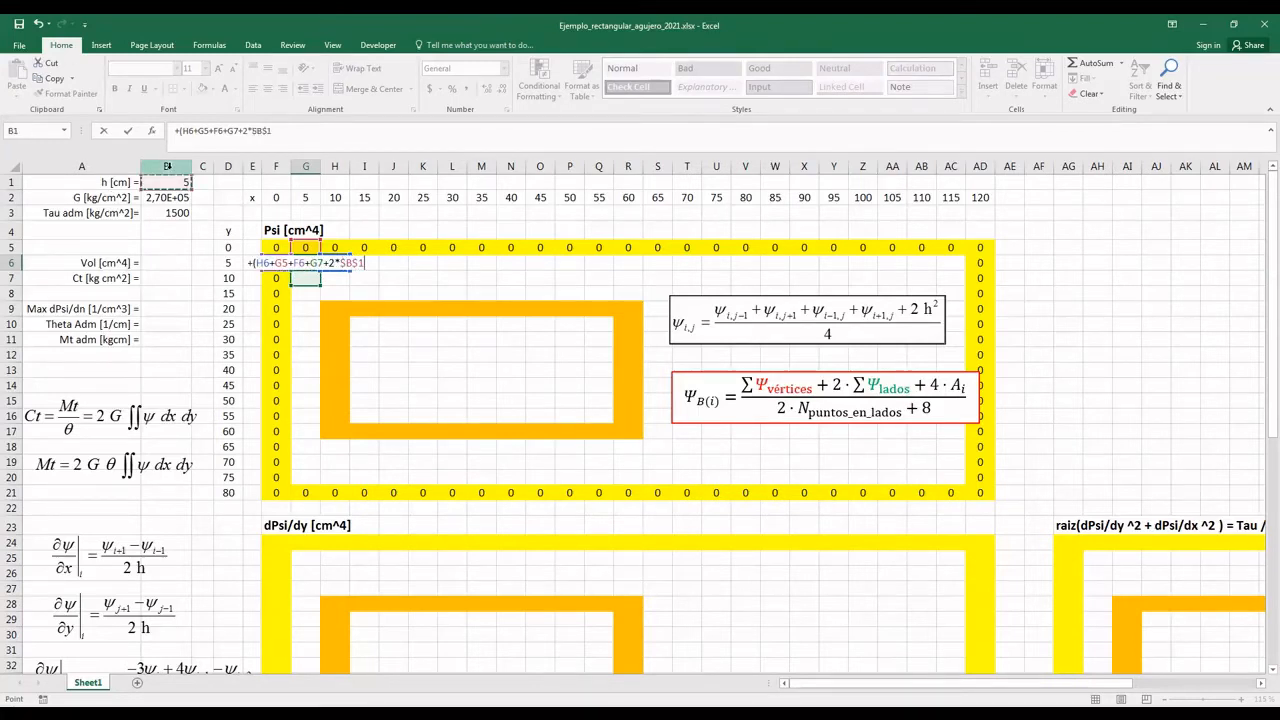
text(^2))
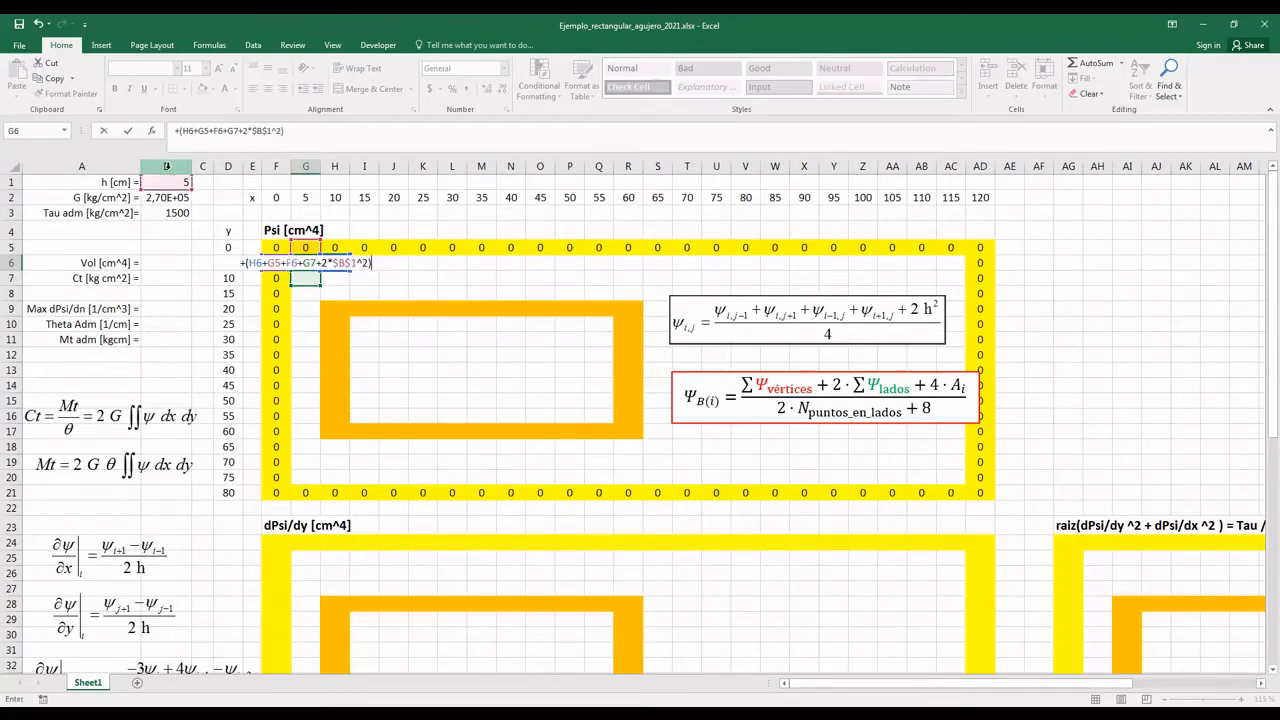
text(/4)
key(BackSpace)
key(BackSpace)
text(/)
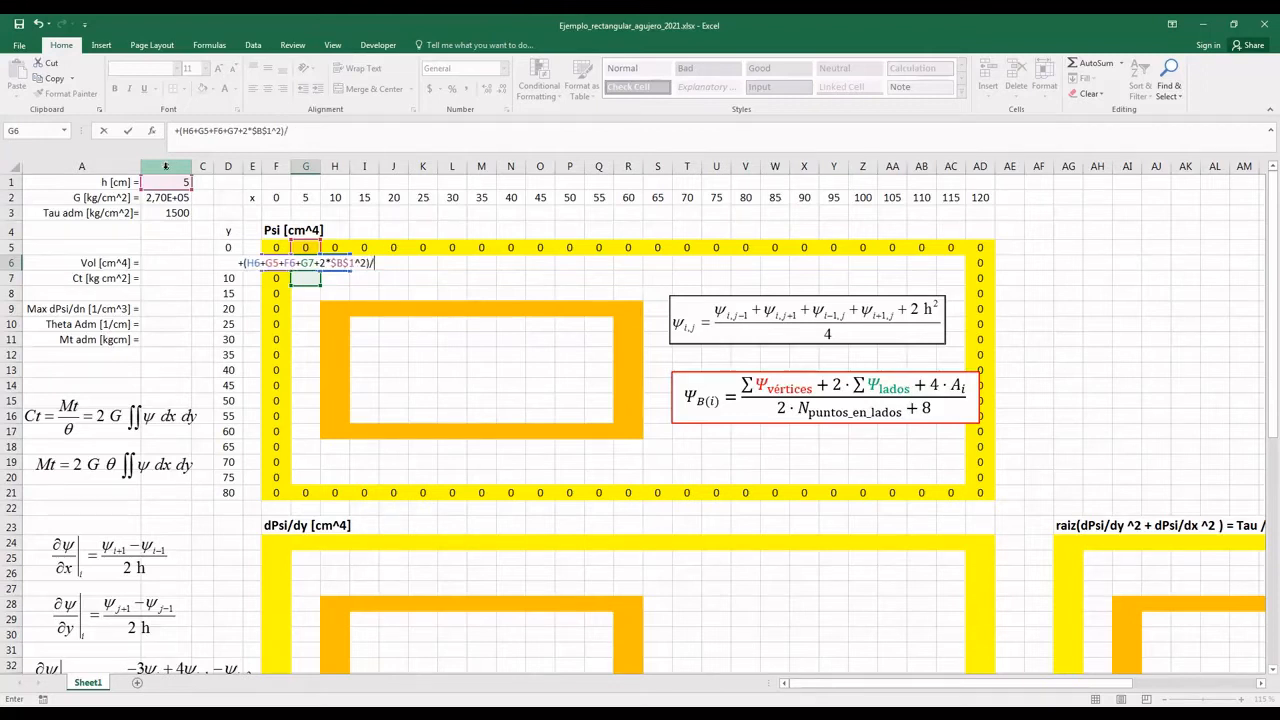
text(4)
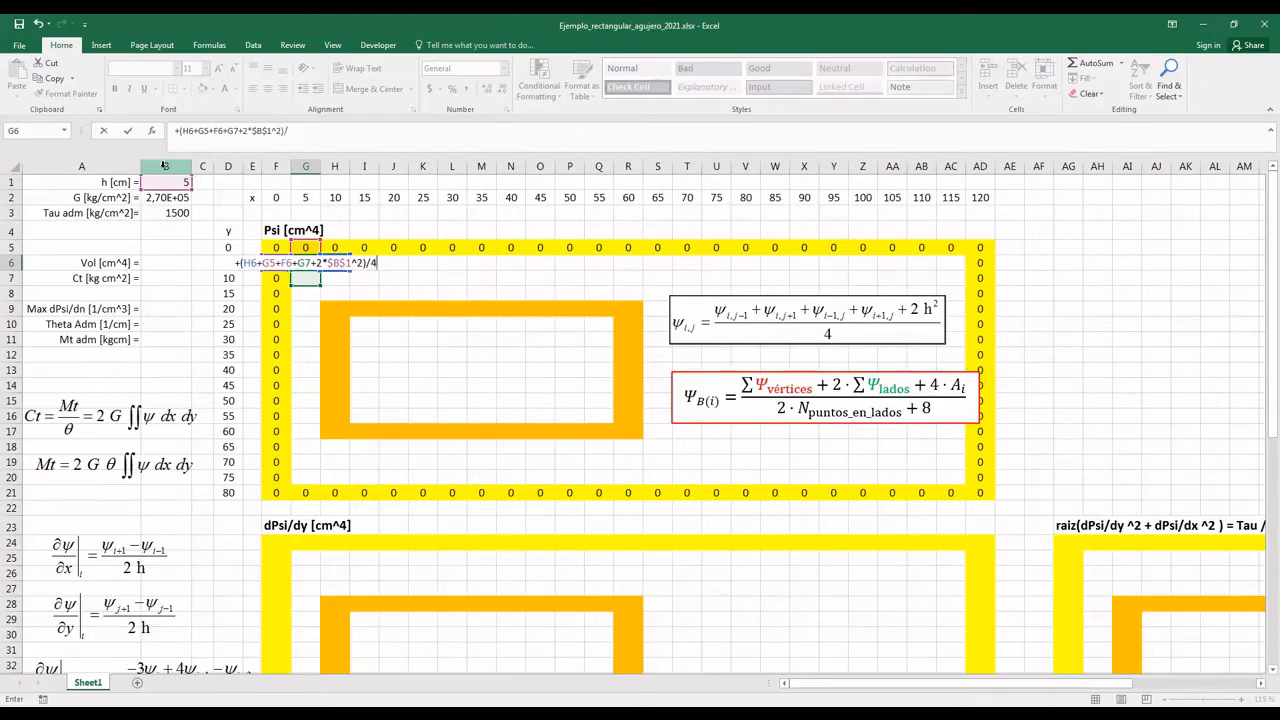
key(Return)
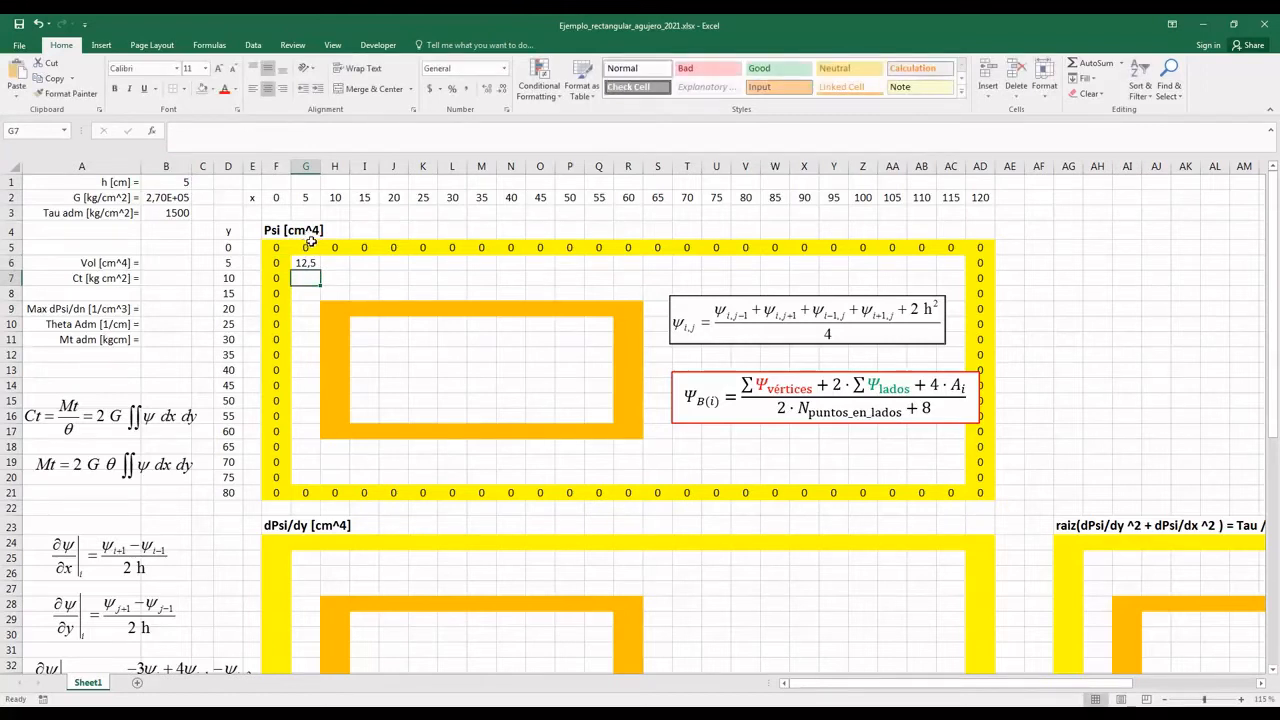
- Copy the G6 formula across row 6 to AC6 and fill columns S to AC down to row 20
click(297, 261)
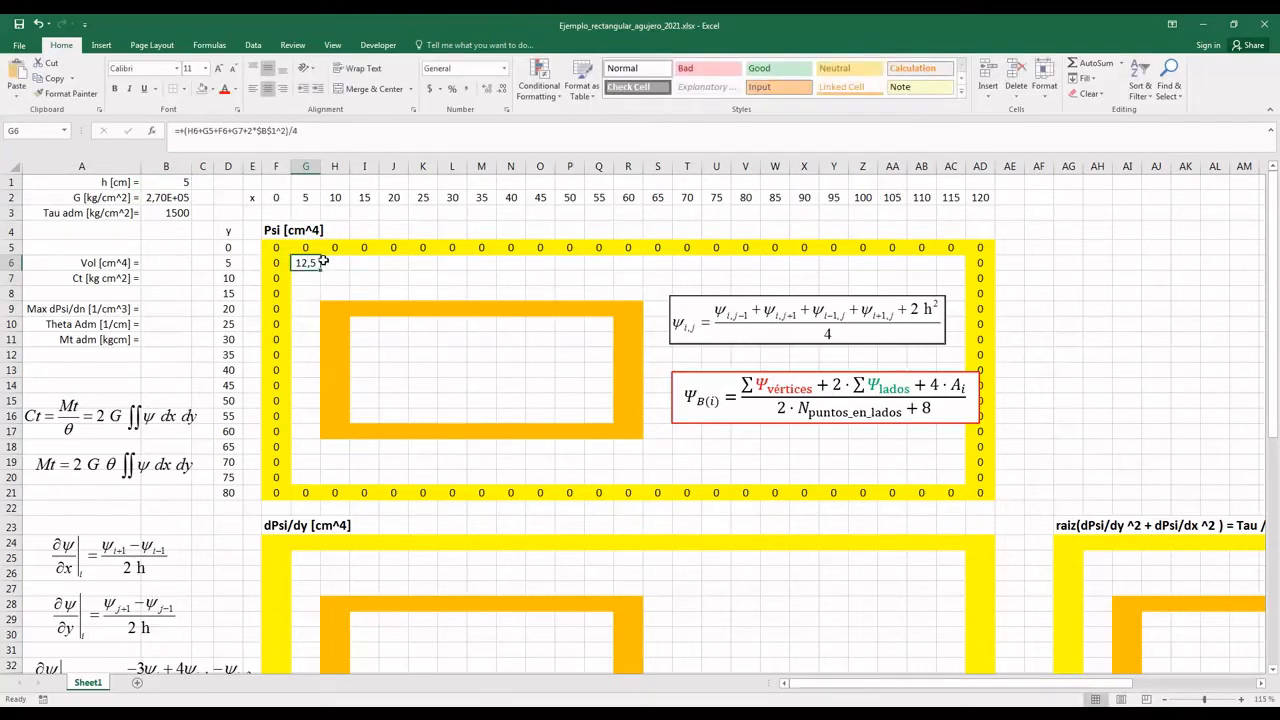
drag(321, 270, 680, 272)
drag(958, 262, 658, 264)
drag(960, 264, 958, 482)
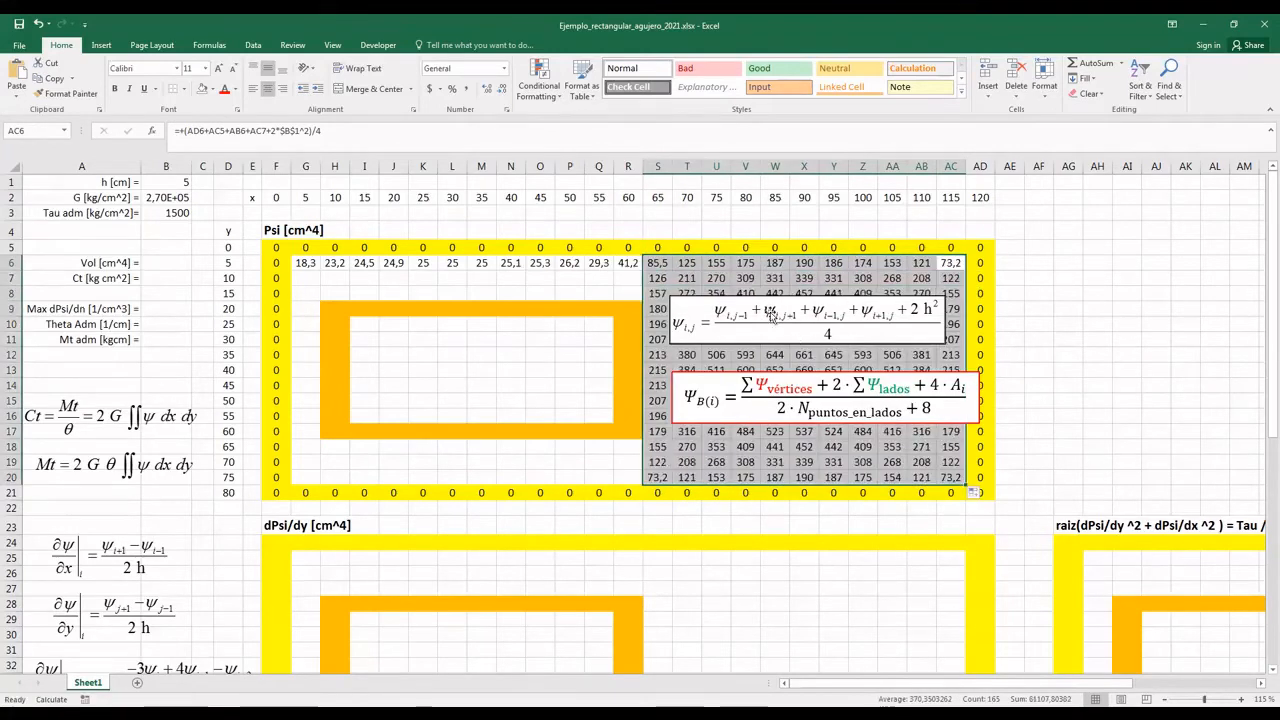
- Move the Psi i,j and Psi_B(i) equation boxes off the grid into the empty area beyond column AD
click(713, 302)
mouse_move(716, 302)
mouse_down()
mouse_move(1031, 277)
mouse_move(1063, 243)
mouse_up()
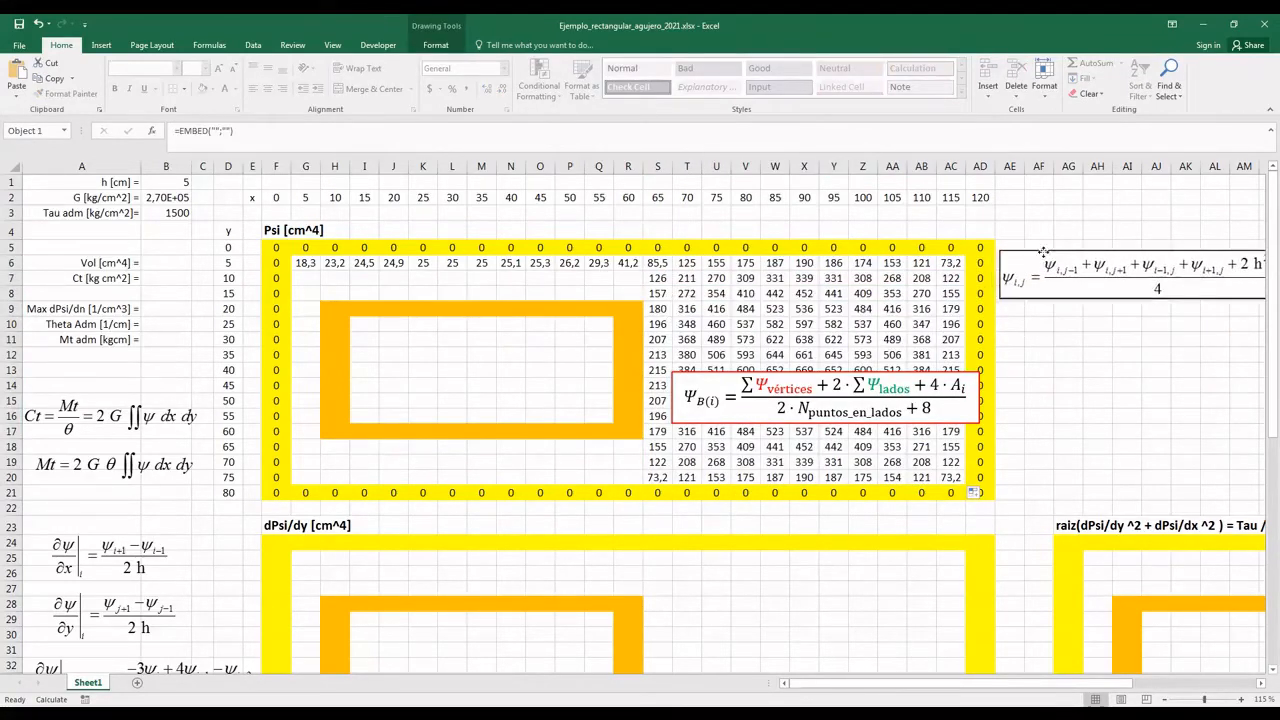
click(949, 371)
drag(949, 371, 1272, 321)
- Copy the Psi formula into the remaining cells around the hole: rows 7 and 8, column G and rows 18 to 20
click(663, 277)
mouse_move(663, 277)
mouse_down()
mouse_move(671, 301)
mouse_move(277, 314)
mouse_move(294, 316)
mouse_move(310, 392)
mouse_move(310, 482)
mouse_move(310, 446)
mouse_move(314, 477)
mouse_move(665, 490)
mouse_up()
click(305, 293)
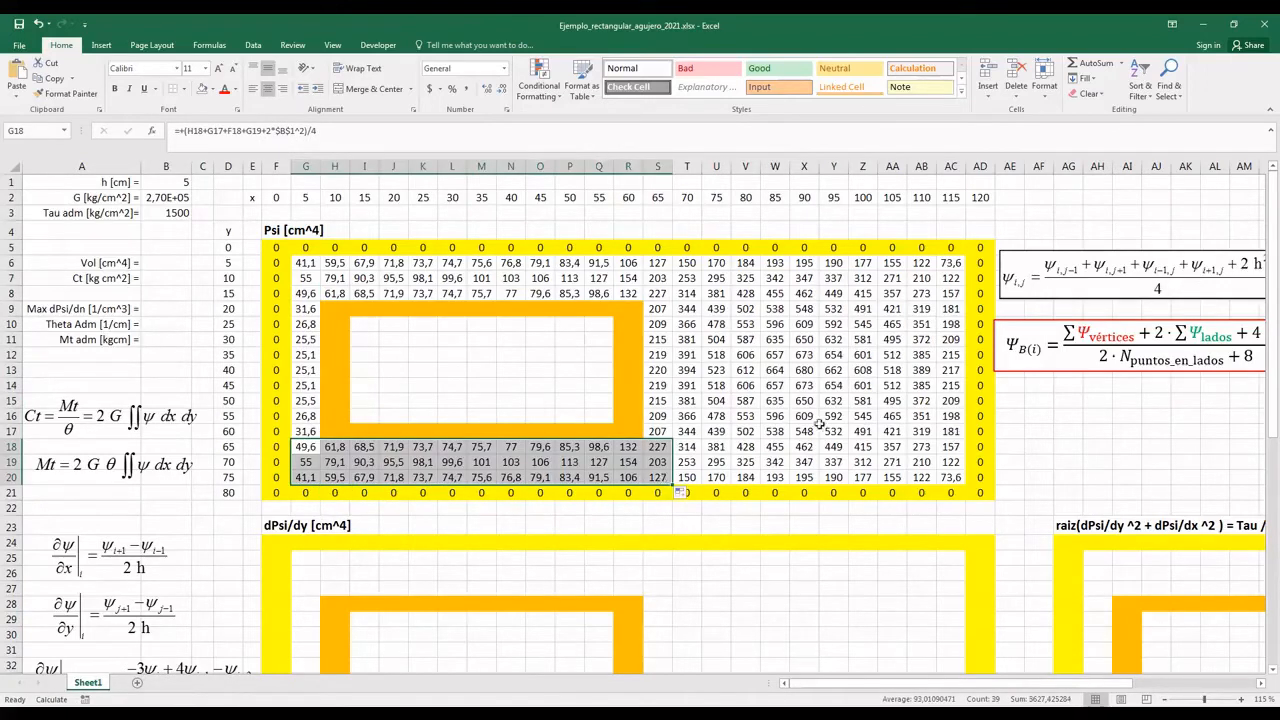
- Check the copied formula in V16 and move the Psi_B(i) equation box back over the grid beside the hole
click(757, 415)
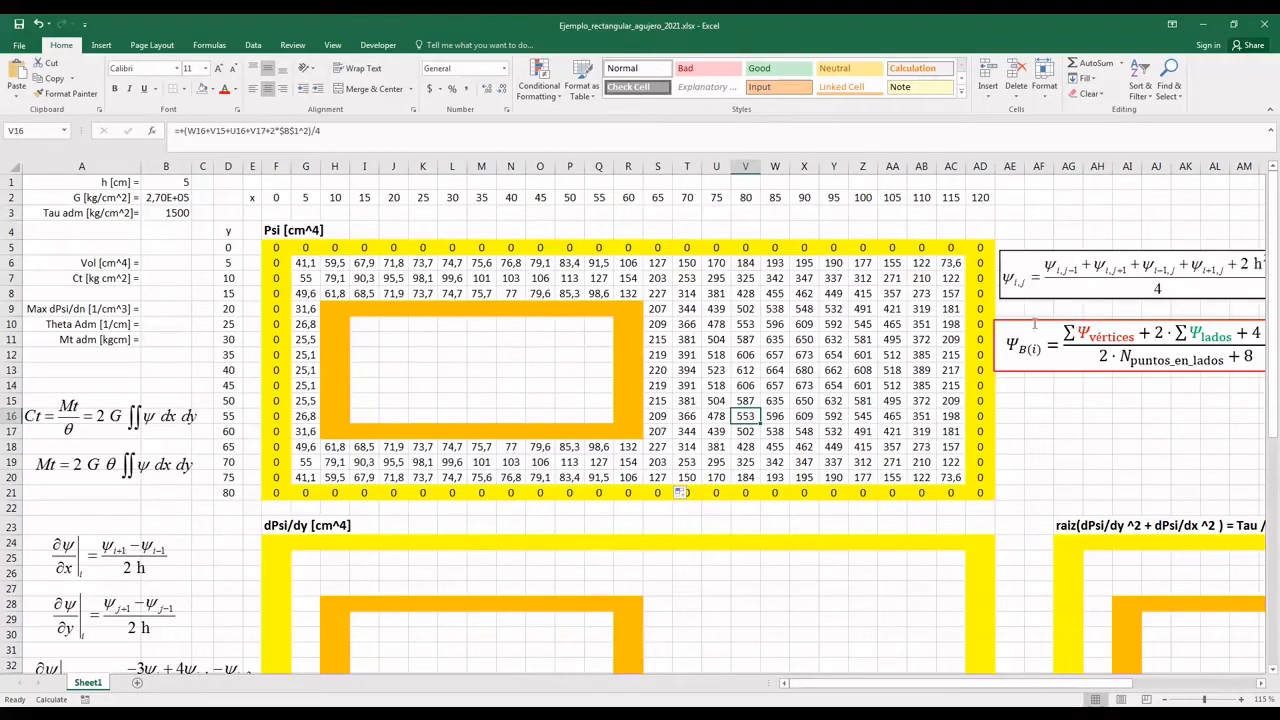
drag(1052, 320, 662, 326)
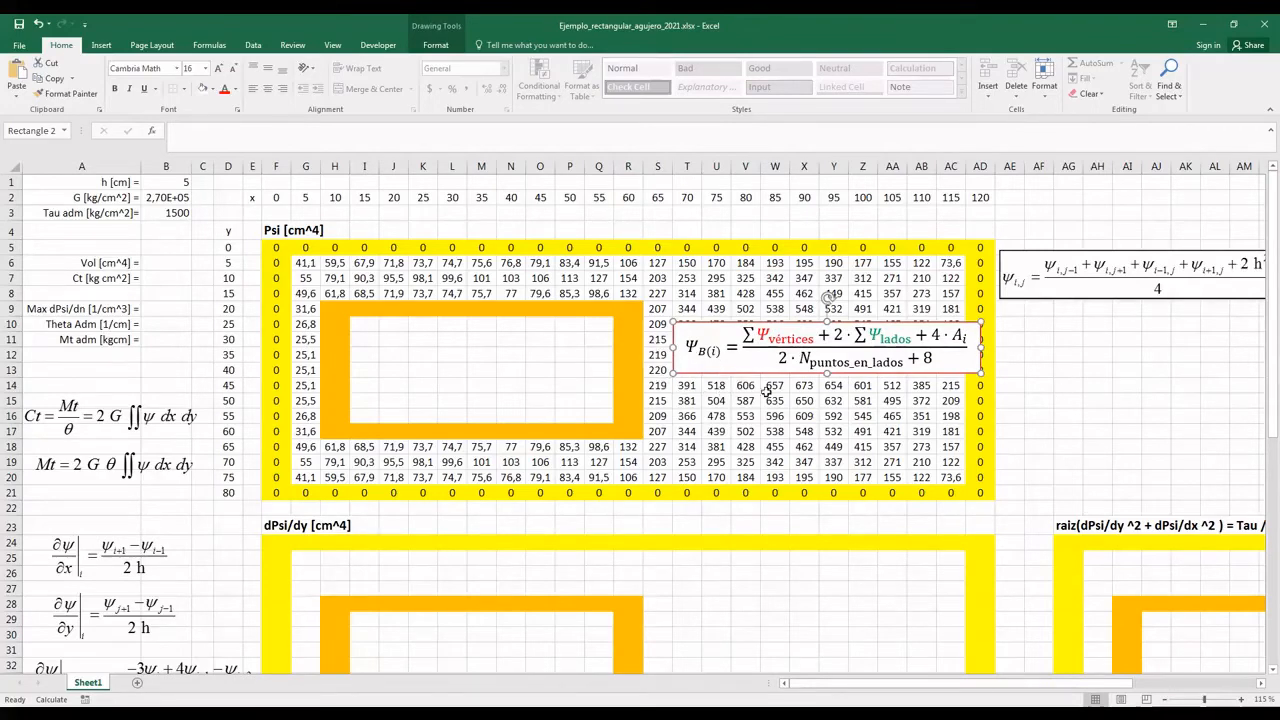
- Check which neighbouring cells the copied Psi formula in K8 refers to, leaving it unchanged
double_click(428, 293)
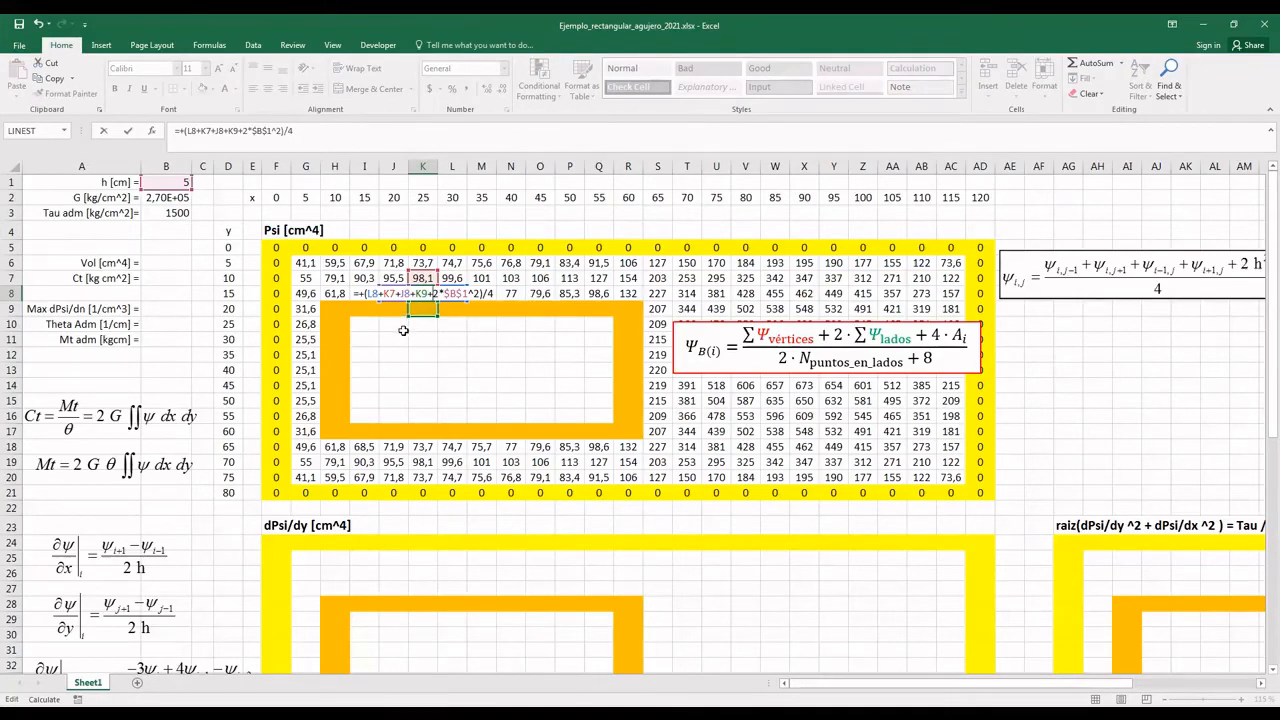
key(Escape)
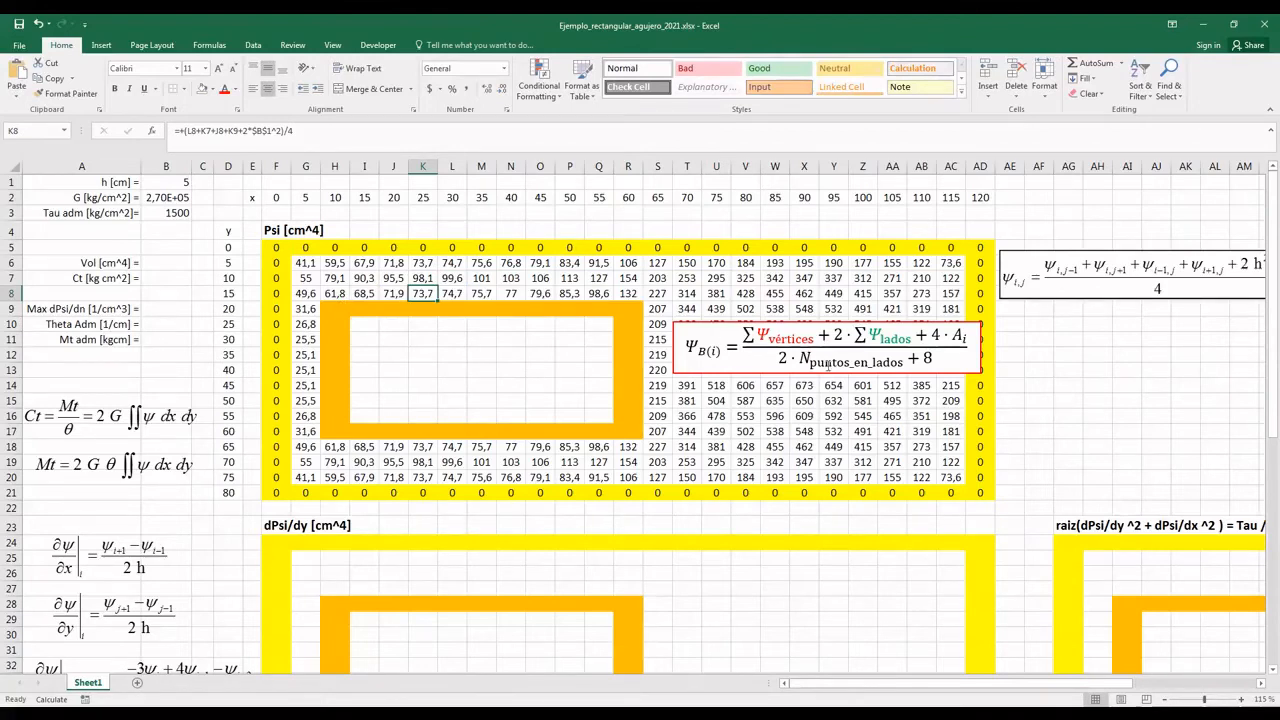
- Begin the Psi_B(i) formula in H9, the corner cell of the hole boundary, with =(SUM(
click(336, 315)
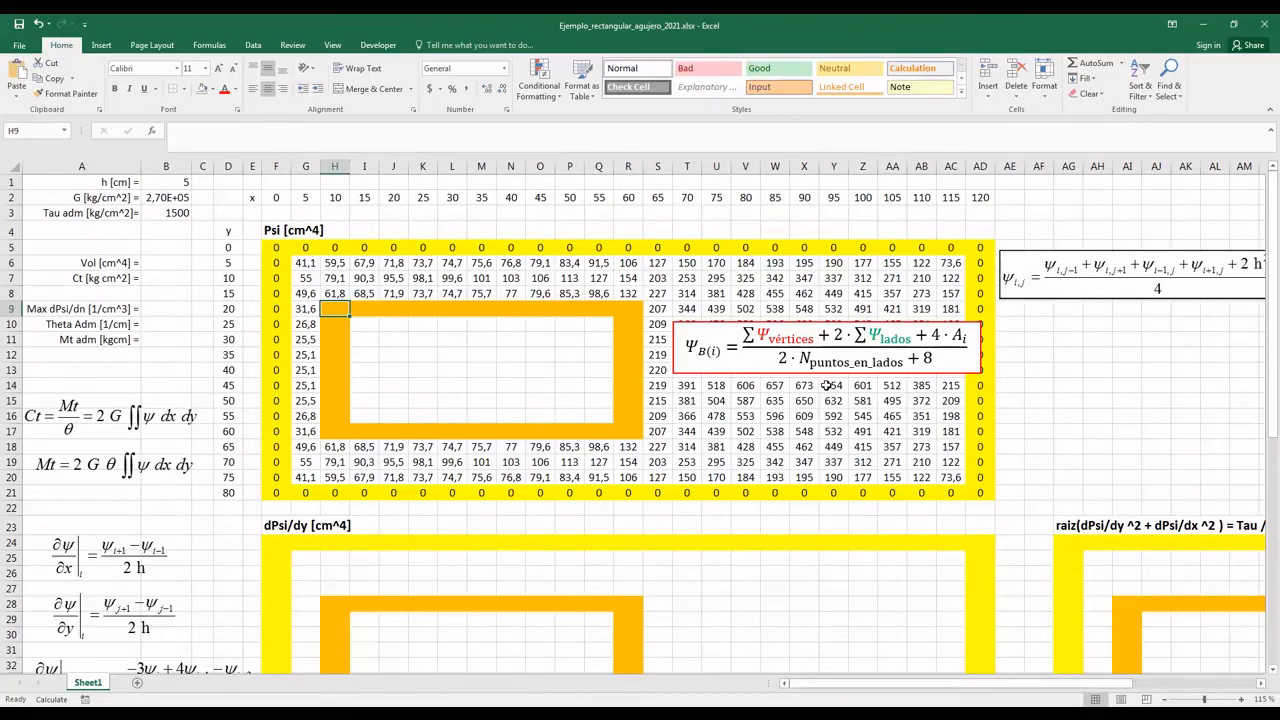
text(=)
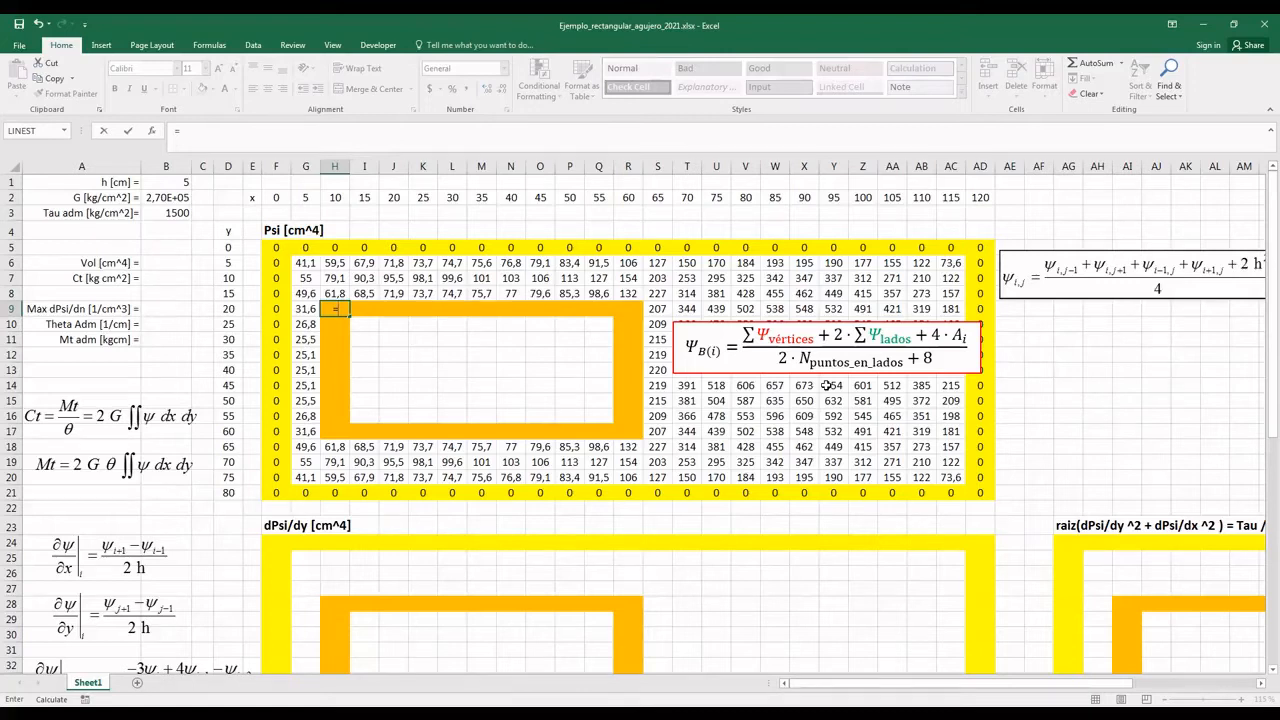
text(sum)
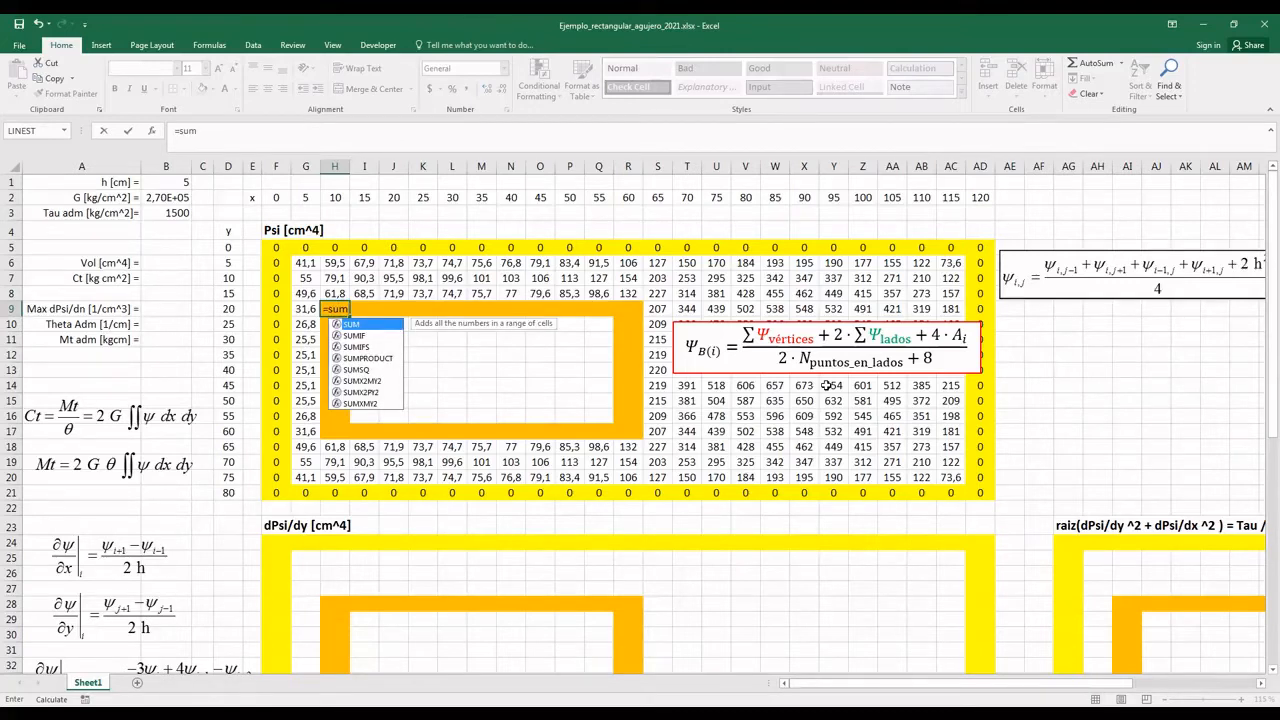
key(Tab)
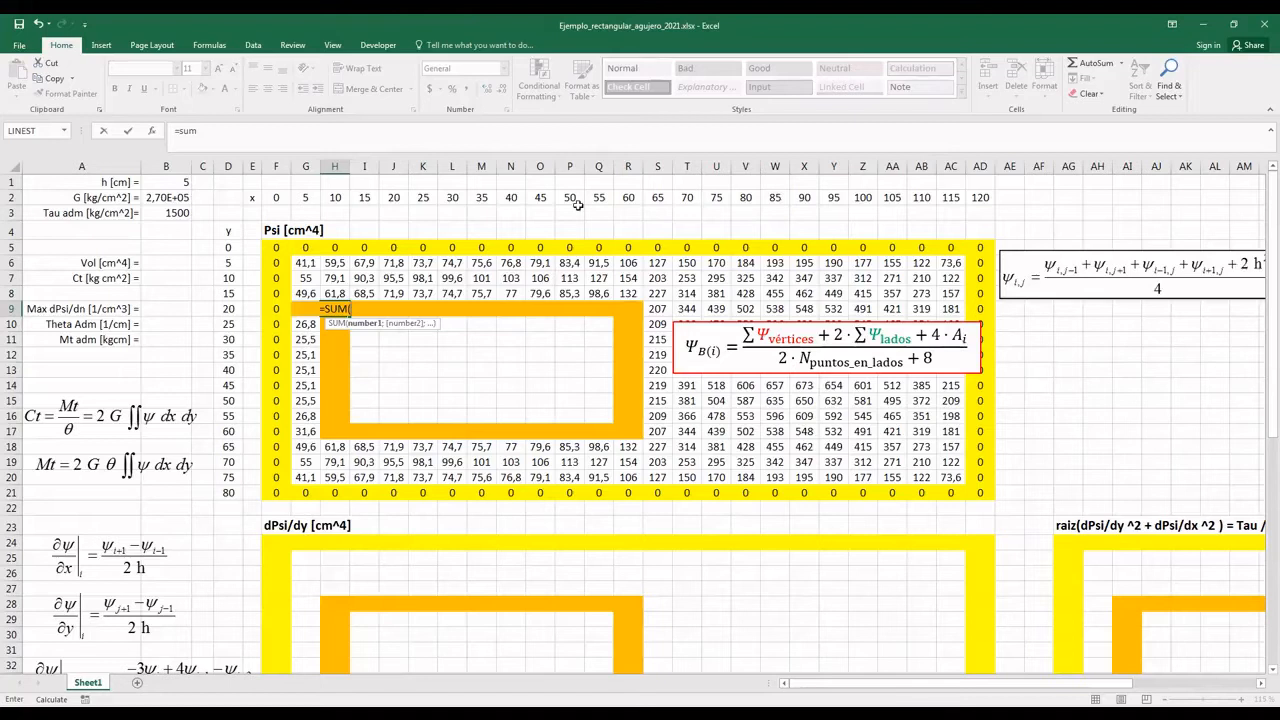
click(179, 131)
text(()
click(297, 139)
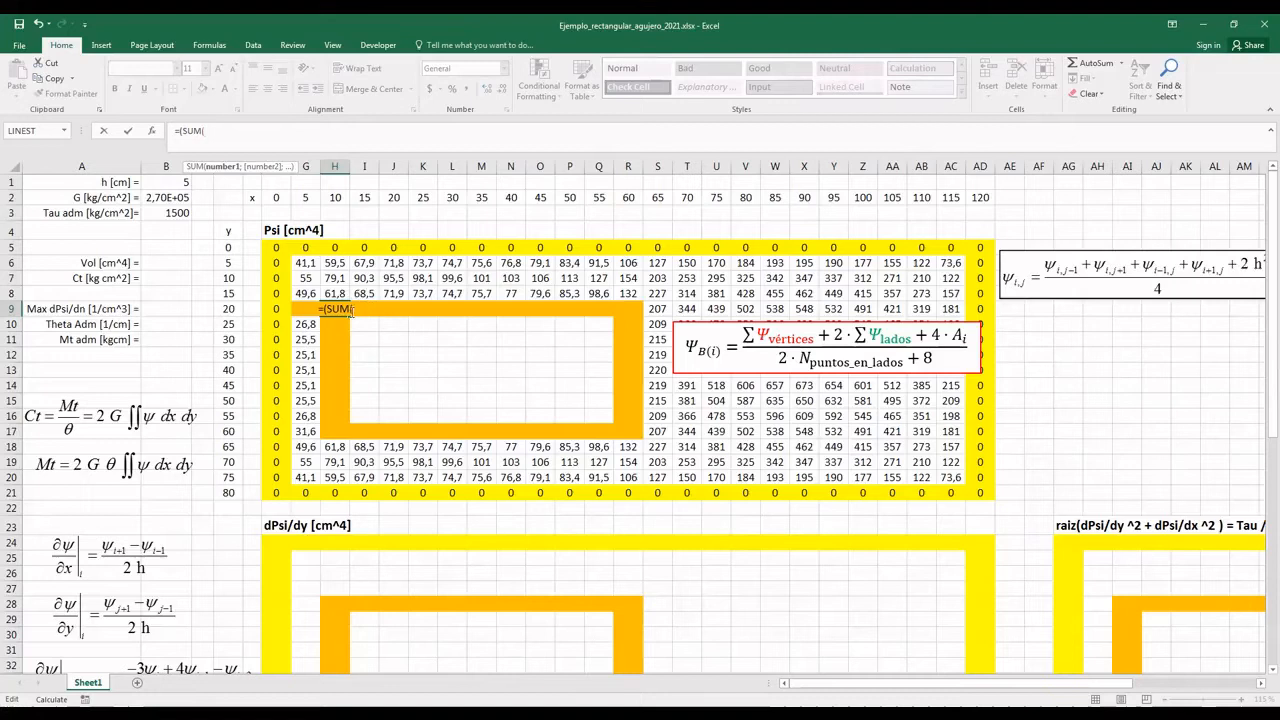
- Fill the first SUM with the vertex neighbours R8, S9, S17, R18, H18, G17, H8 and G9 and close it
click(629, 292)
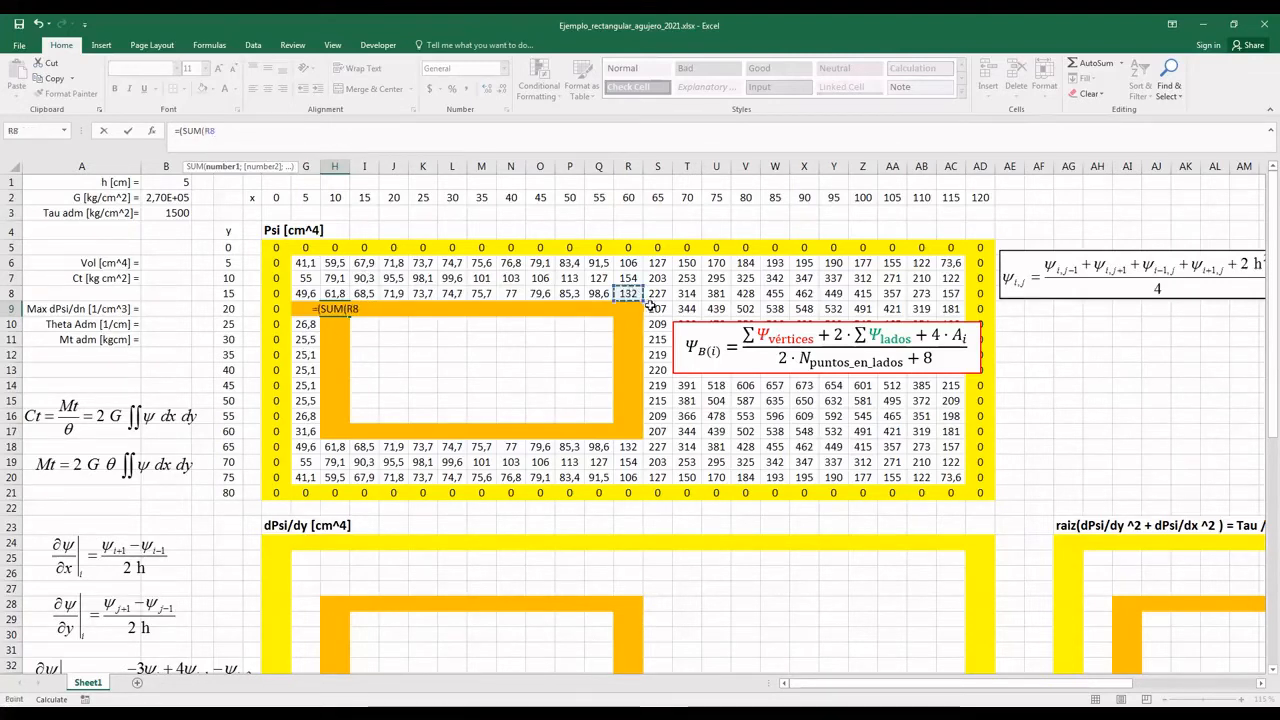
ctrl+click(657, 309)
ctrl+click(656, 431)
ctrl+click(630, 447)
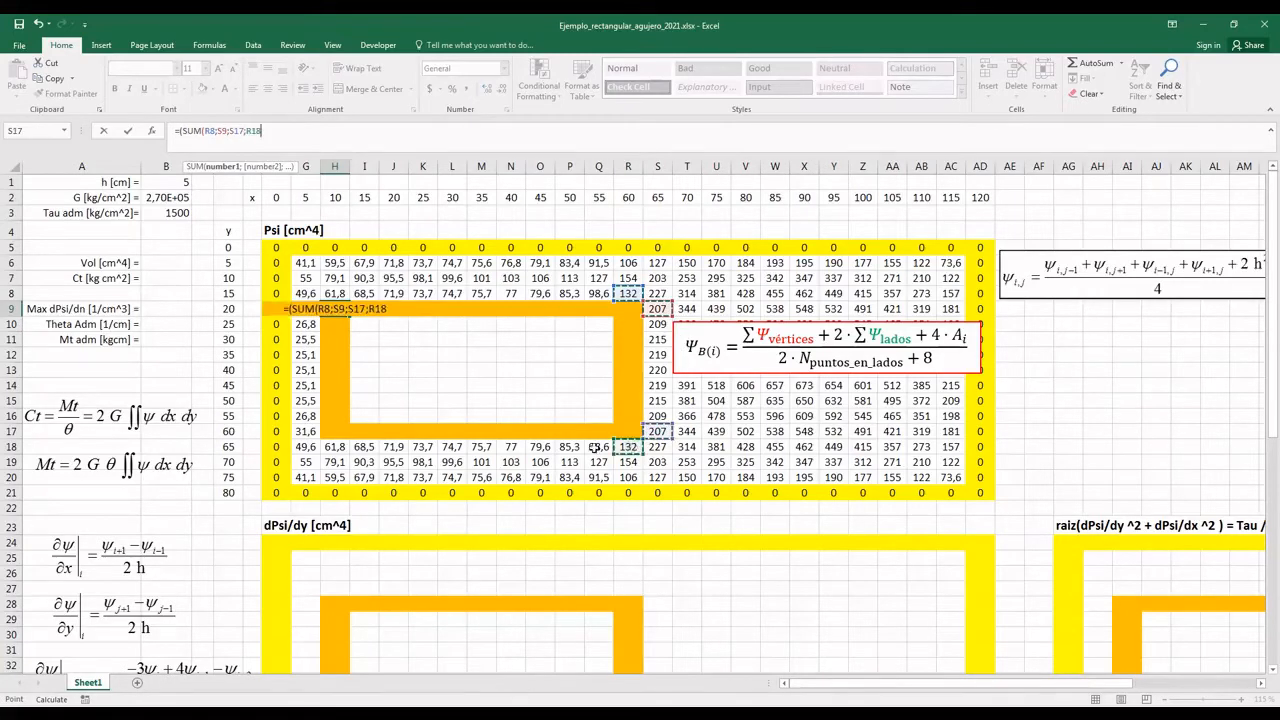
ctrl+click(334, 447)
ctrl+click(305, 431)
ctrl+click(331, 293)
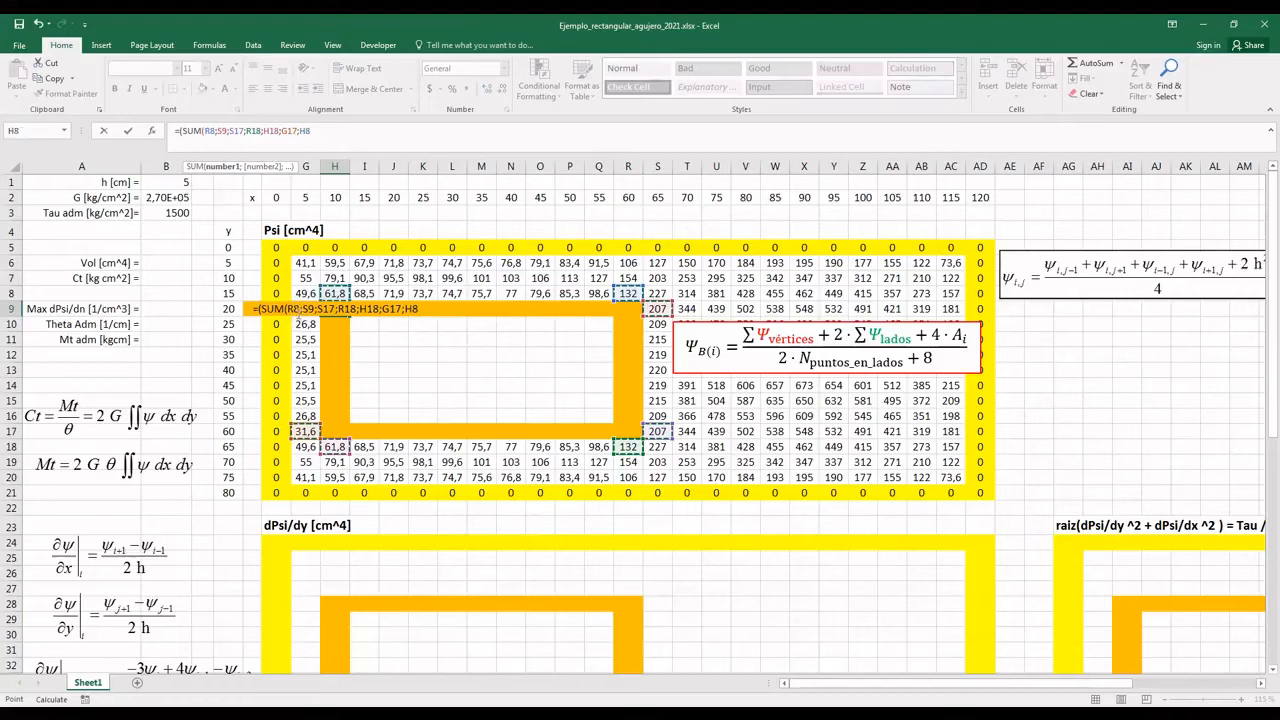
ctrl+click(304, 291)
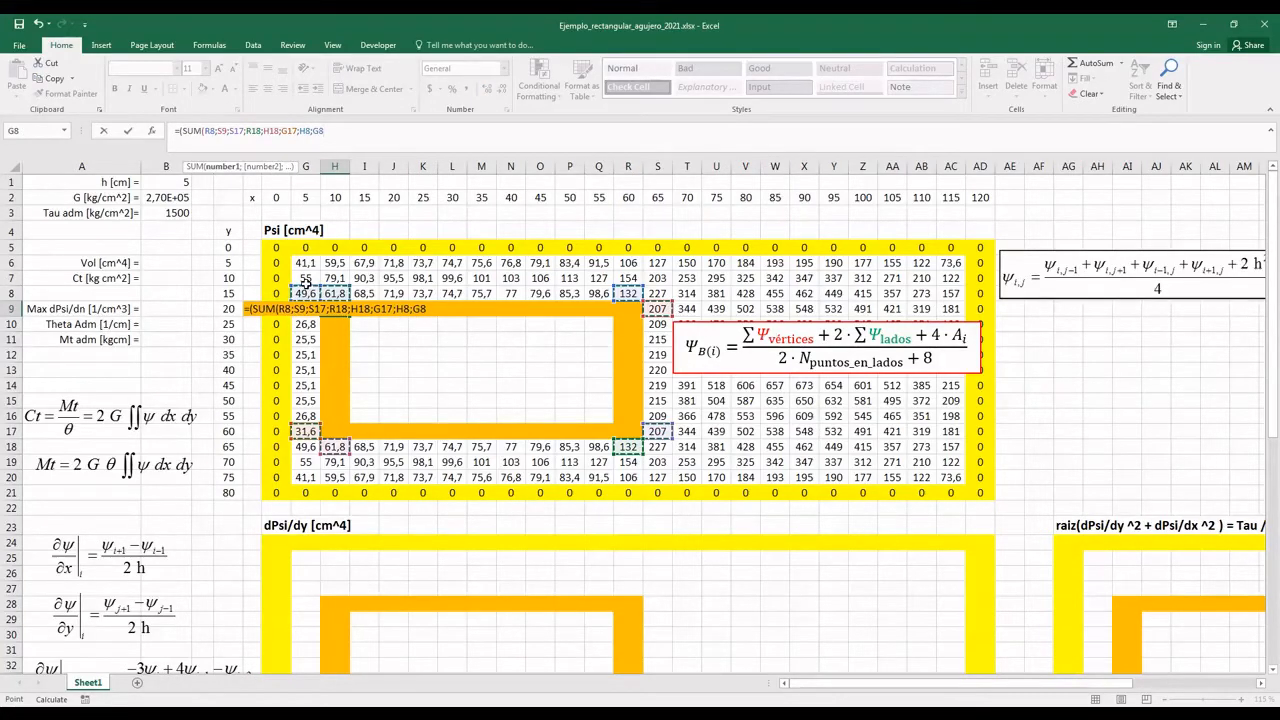
click(312, 311)
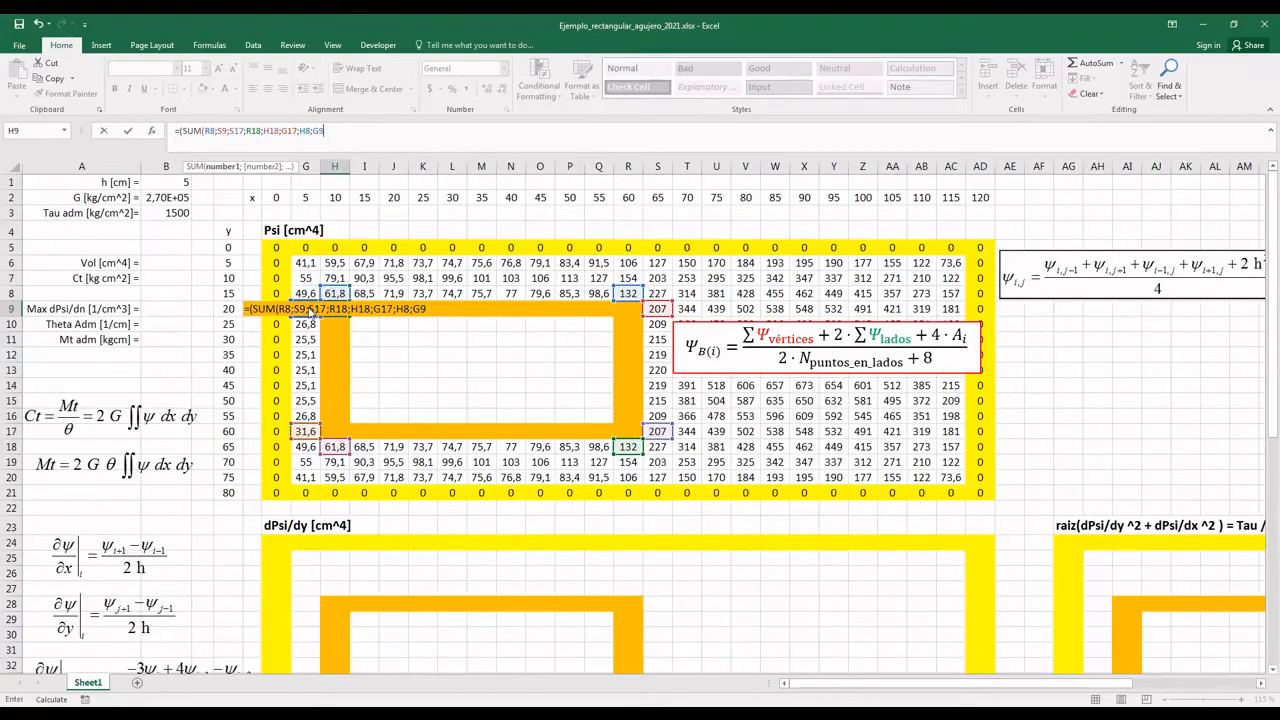
text())
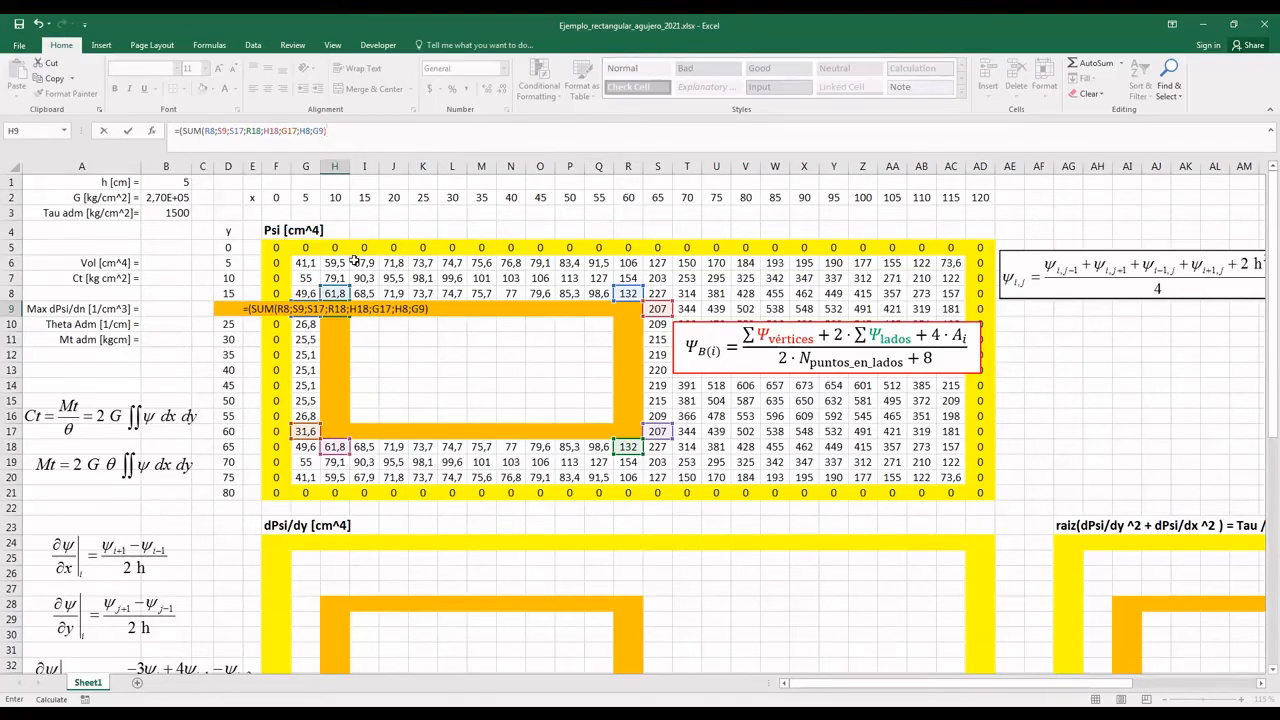
- Extend the H9 formula with twice the sum of the side neighbours: +2*SUM(I8:Q8;S10:S16;I18:Q18;G10:G16)
text(+2)
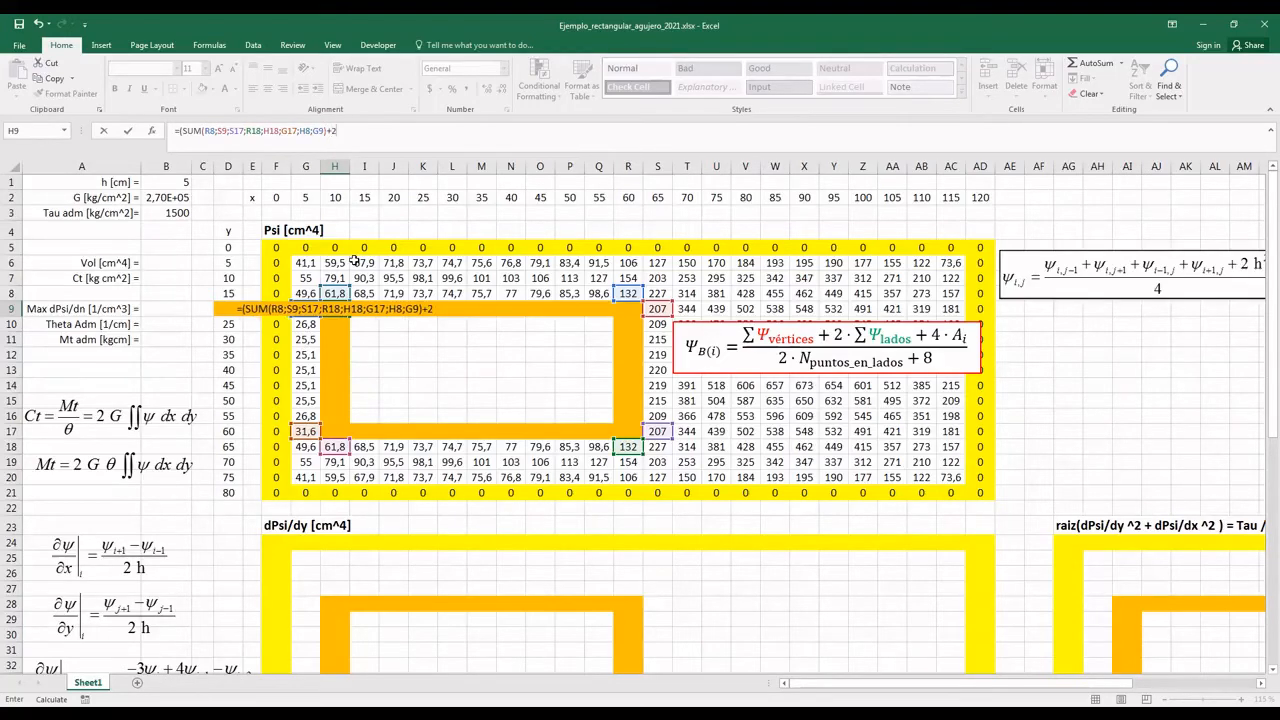
text(*)
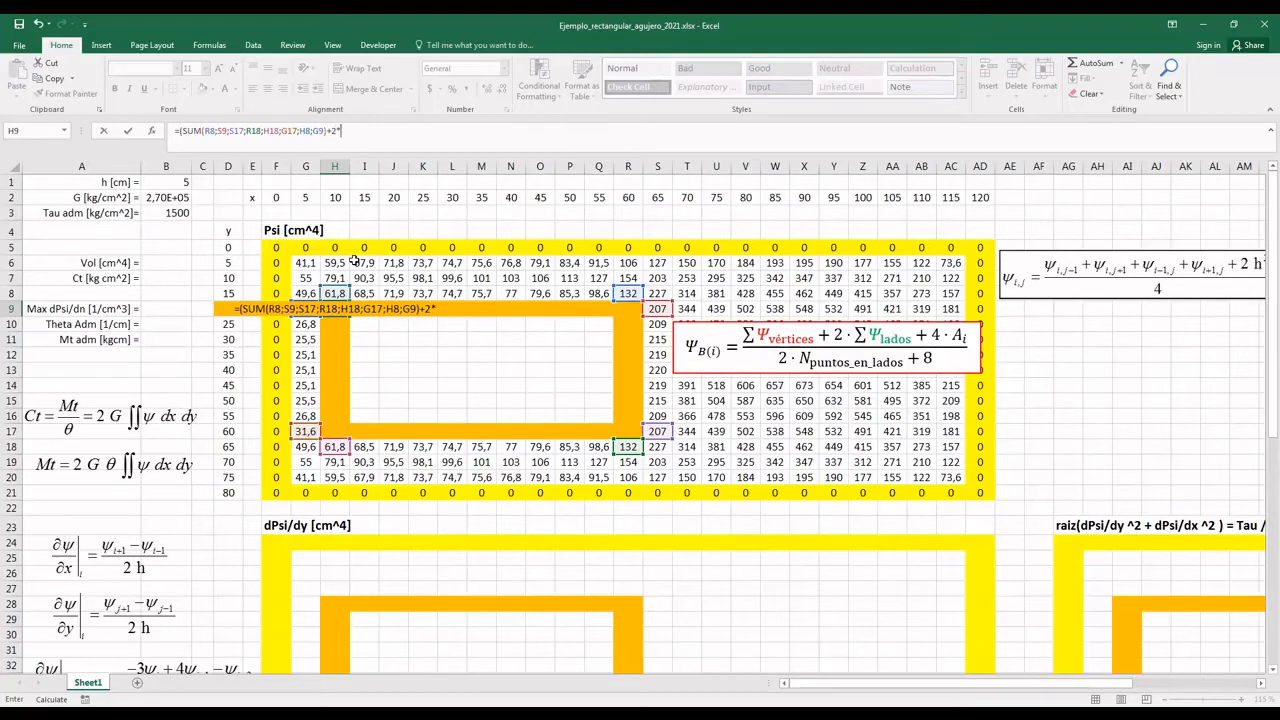
text(sum)
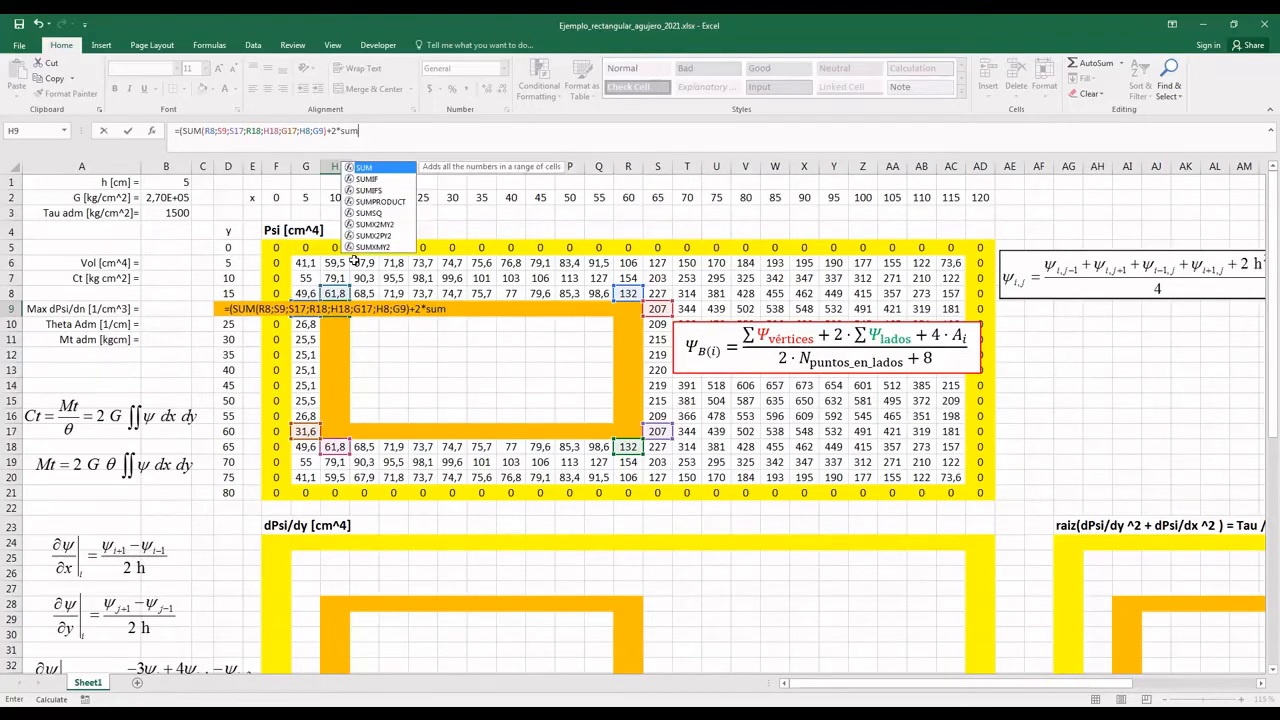
key(Tab)
drag(362, 292, 423, 293)
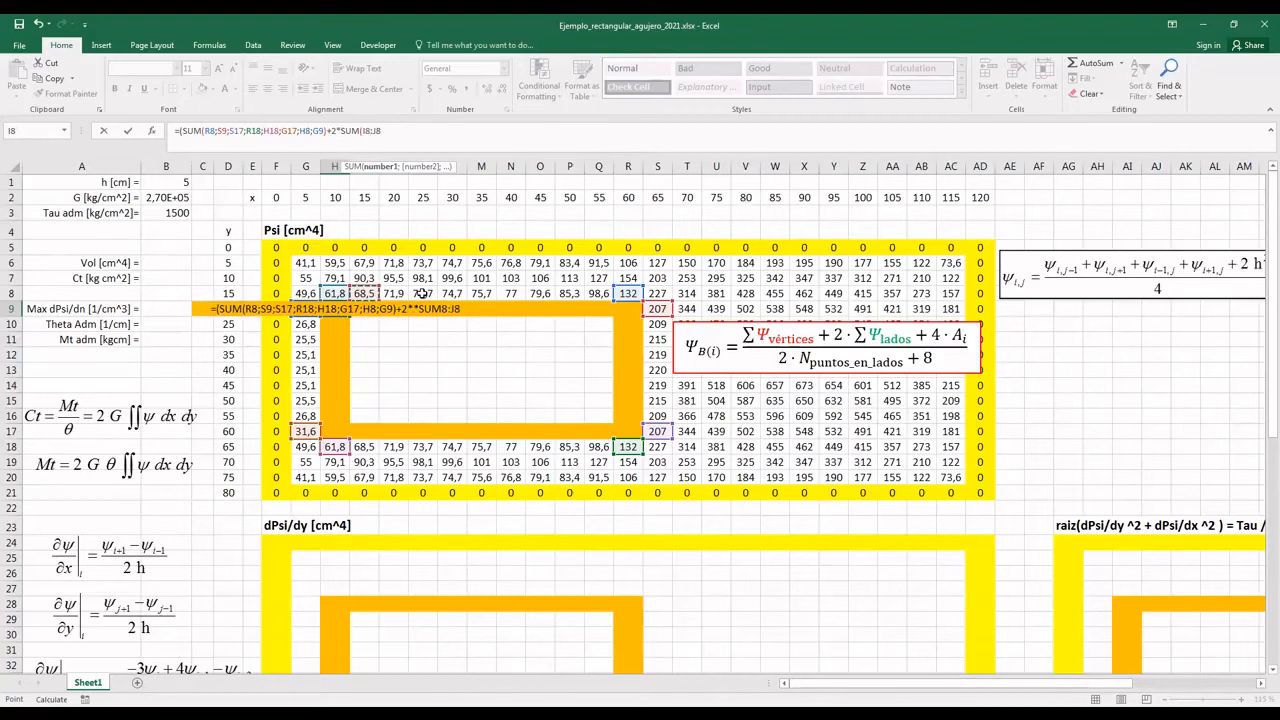
shift+click(606, 291)
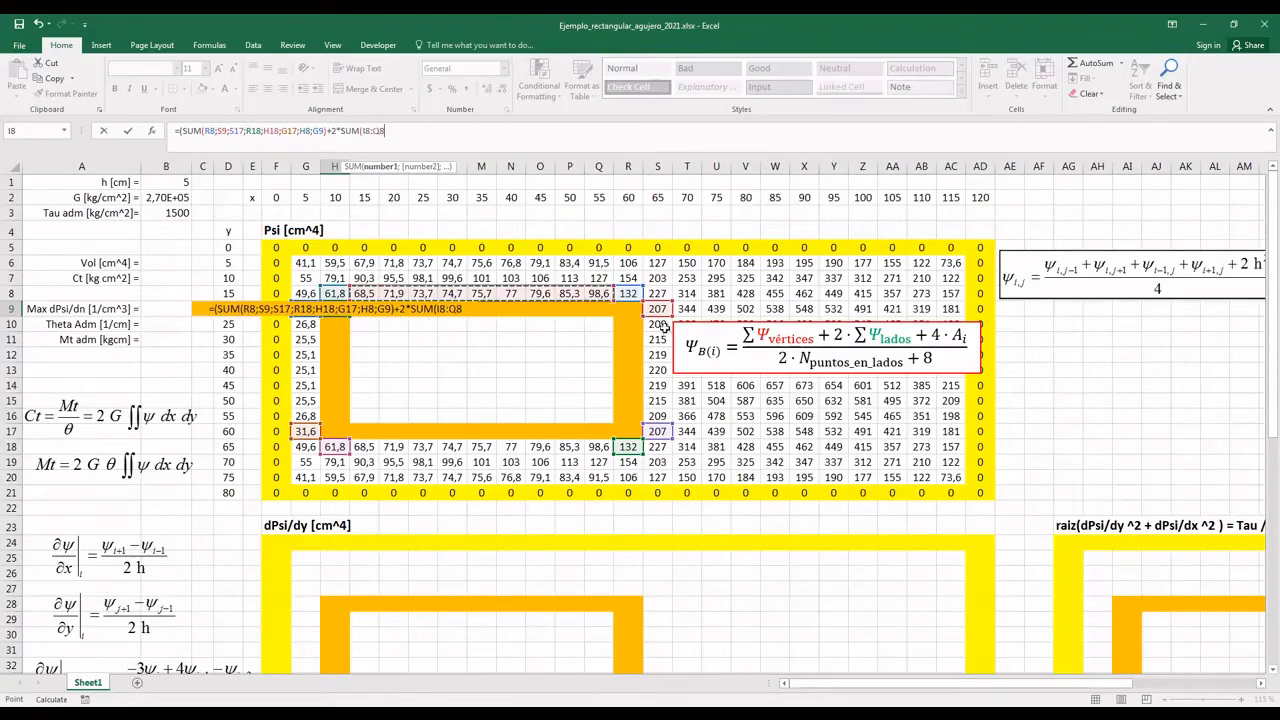
text(;)
drag(664, 326, 658, 417)
text(;)
drag(595, 445, 305, 326)
text(;)
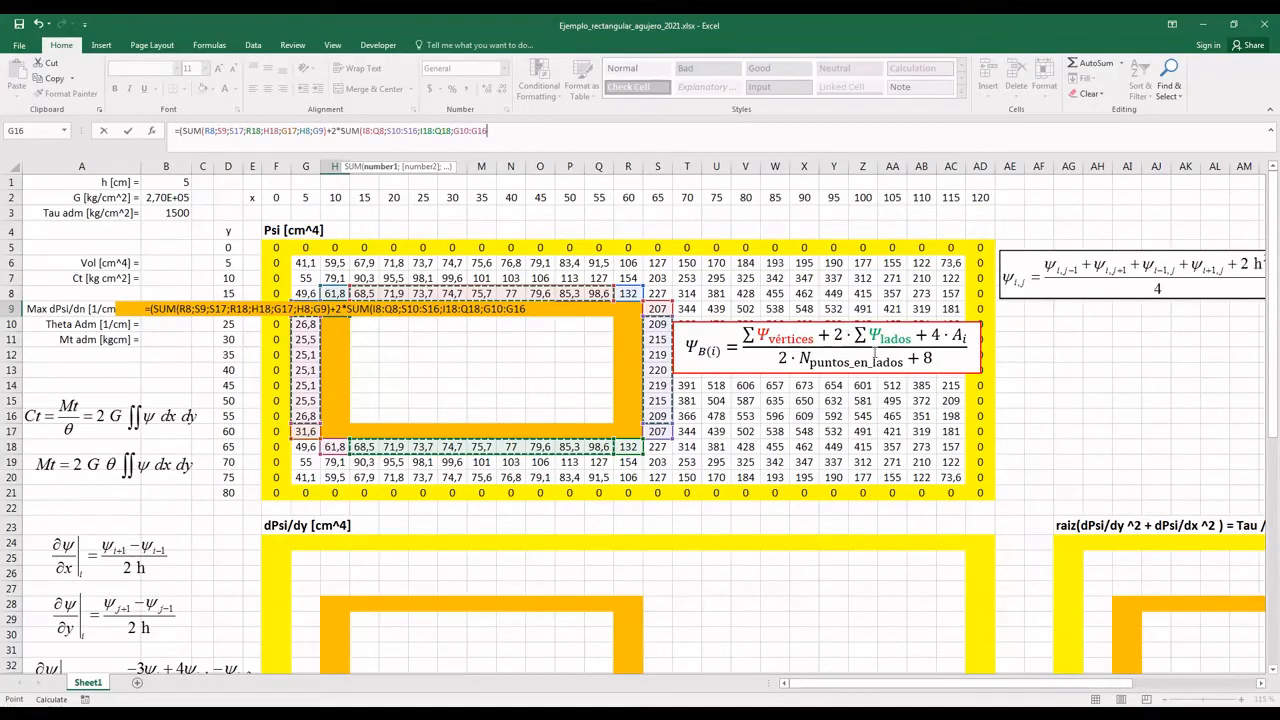
text())
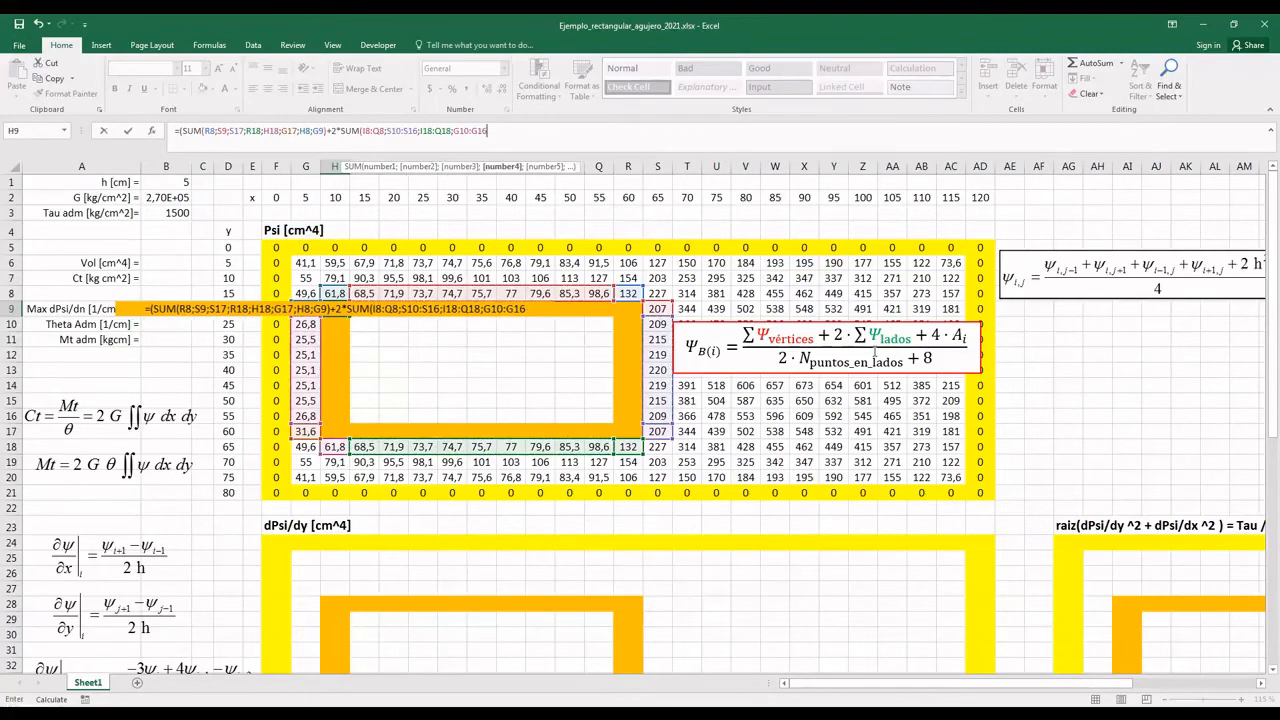
- Complete the numerator of the H9 formula with the hole area term +4*4*5 and its closing parenthesis
text(+4)
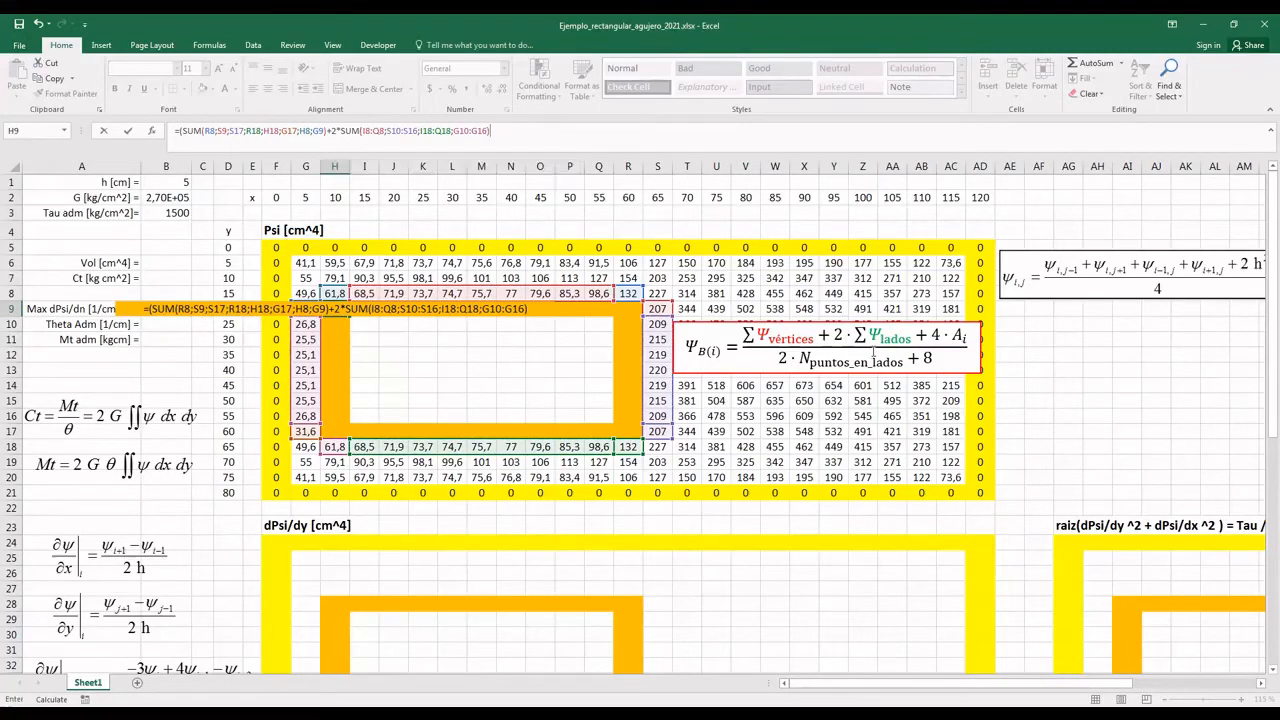
text(*)
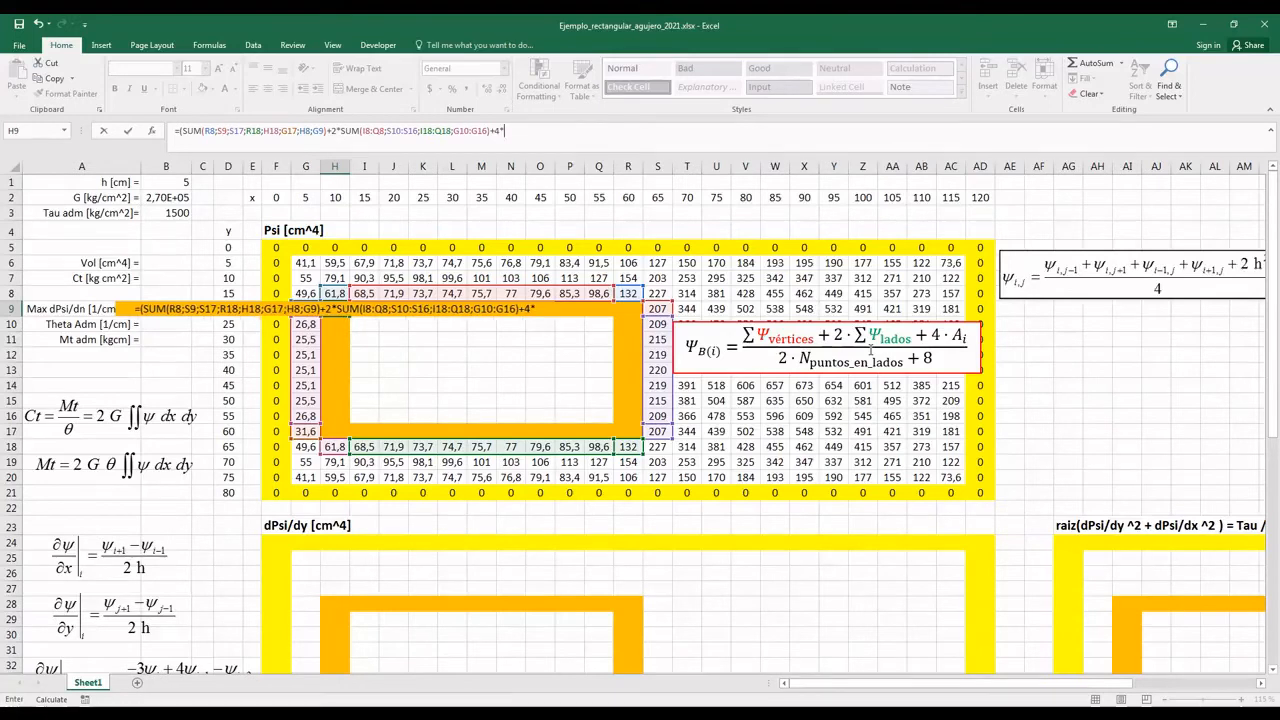
click(292, 45)
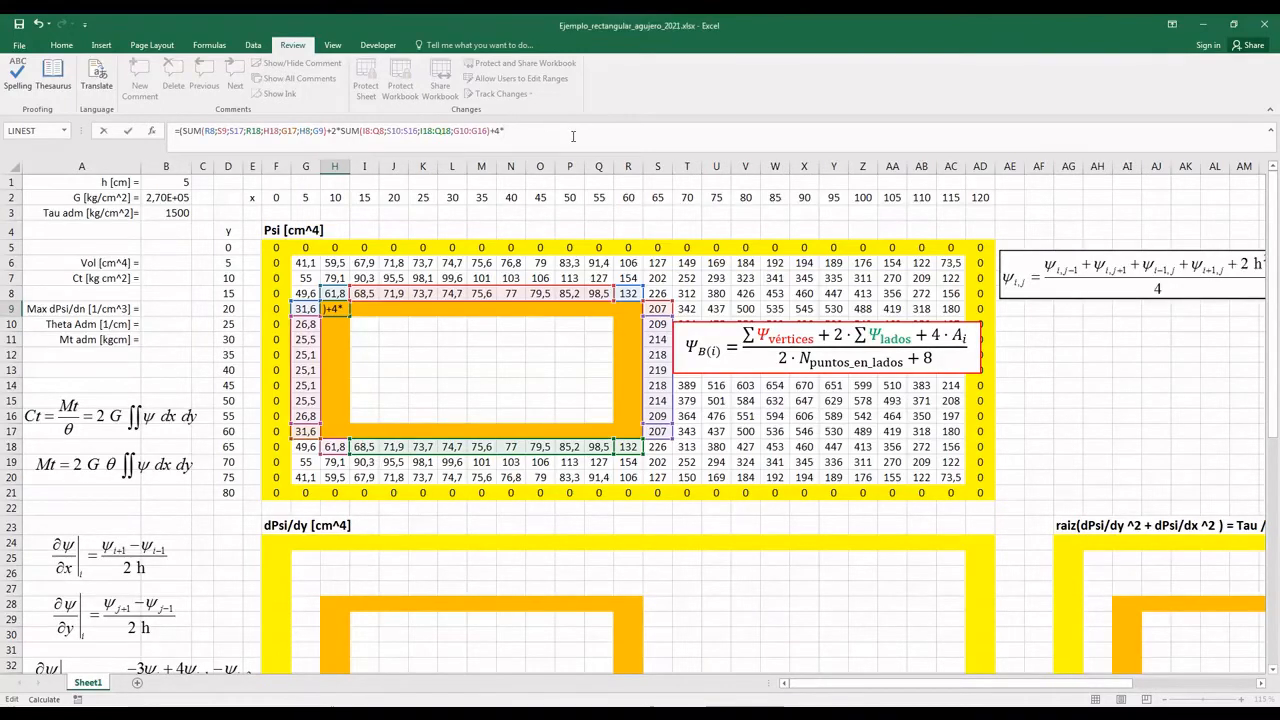
text(4*)
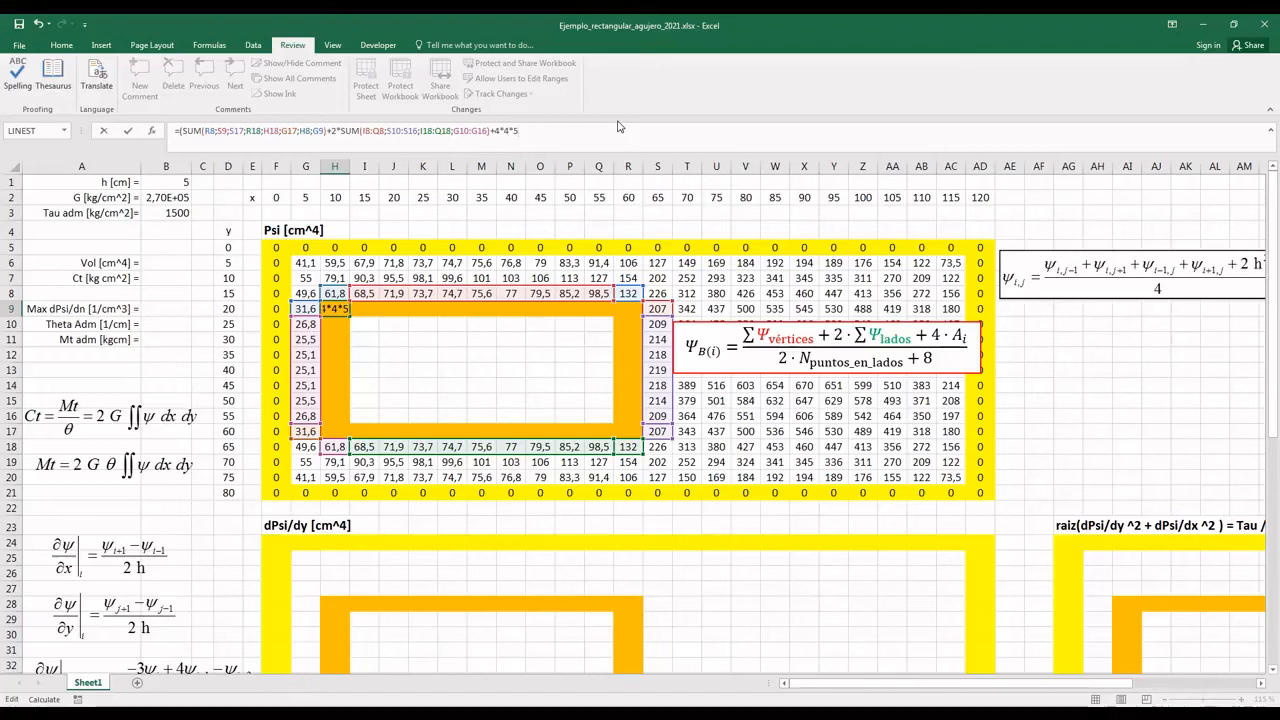
text(5))
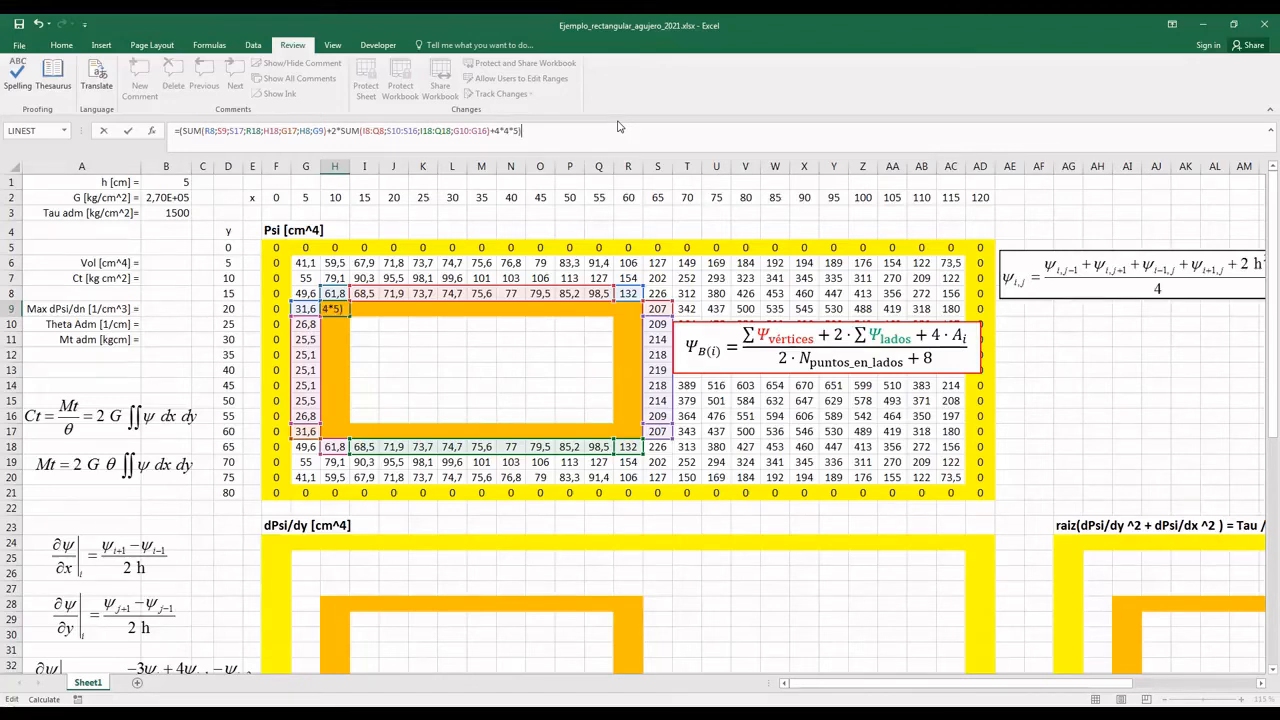
- Divide the numerator in H9 by (2*COUNT(I8:Q8;S10:S16;I18:Q18;G10:G16)+8), reusing the side ranges, and enter the formula
text(/(2*)
text(cou)
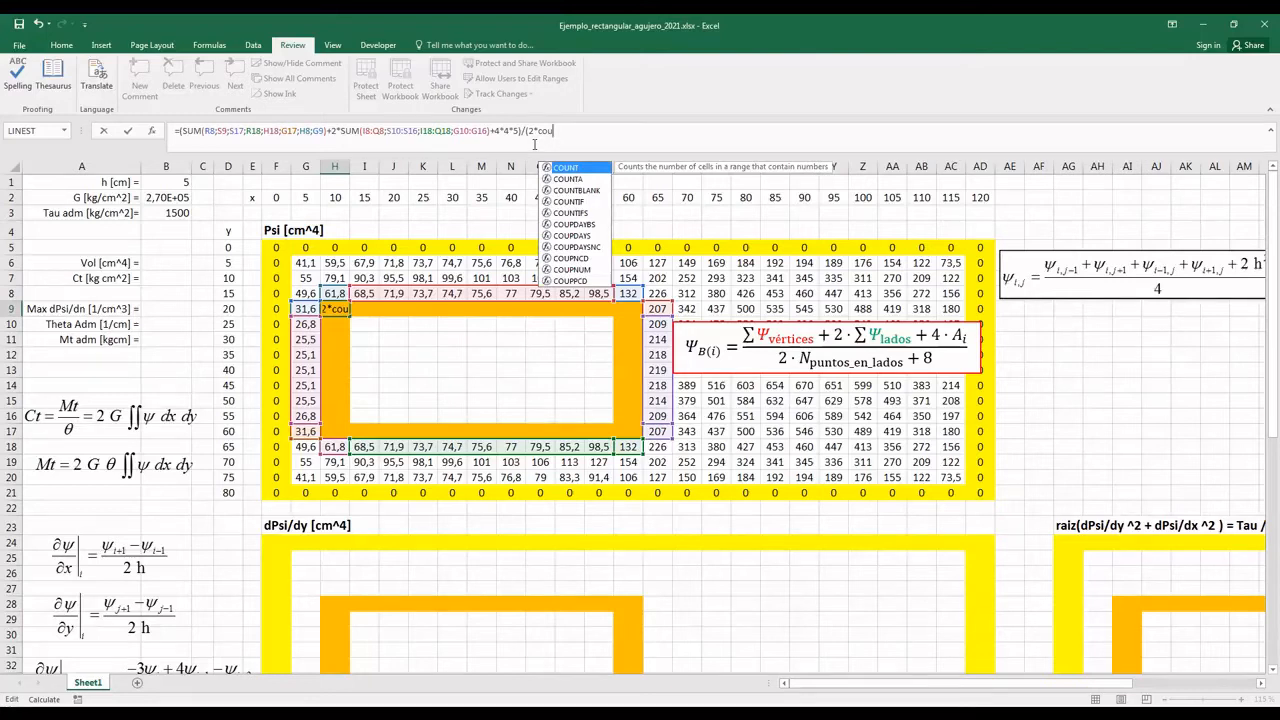
key(Tab)
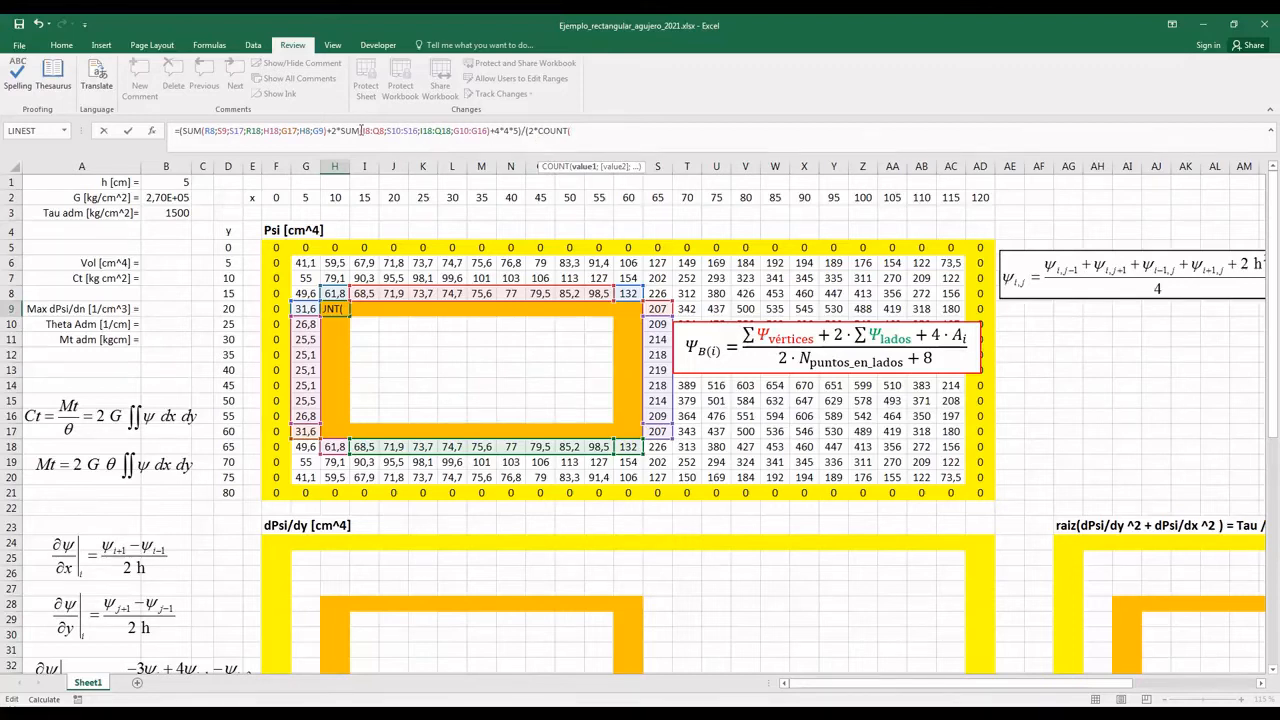
drag(365, 131, 490, 131)
key(ctrl+c)
click(582, 128)
key(ctrl+v)
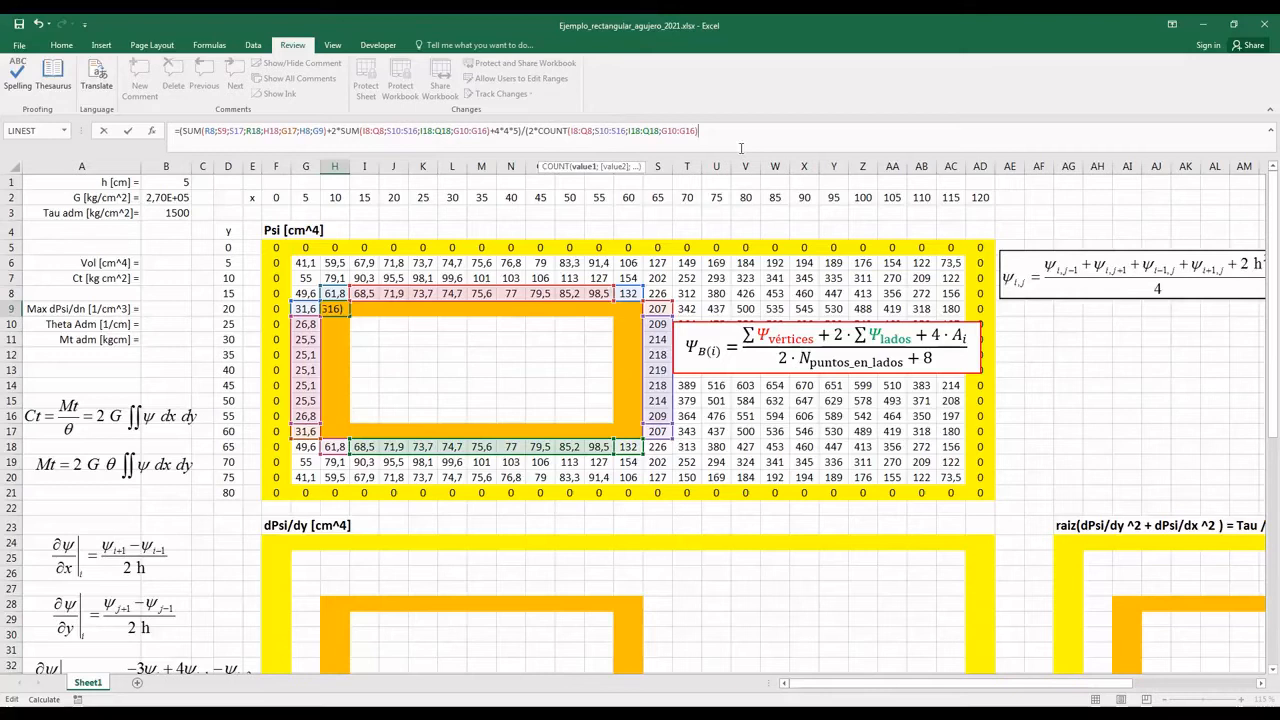
text())
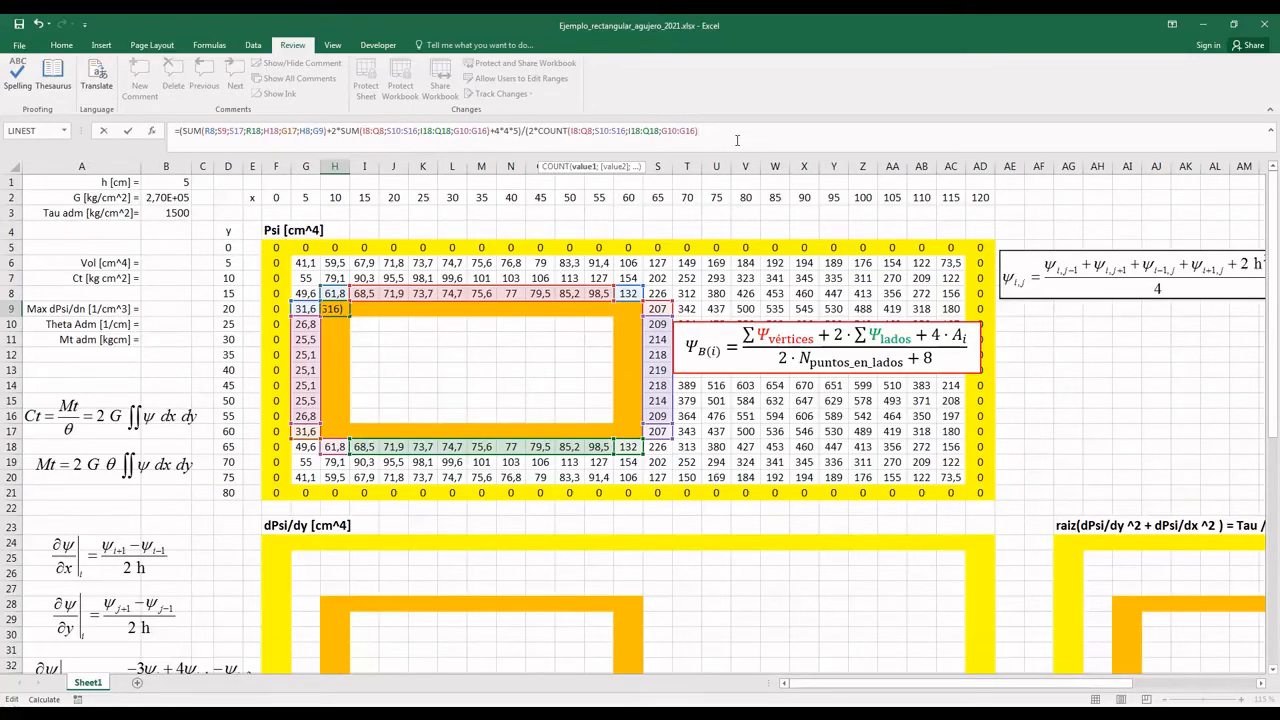
text(+8)
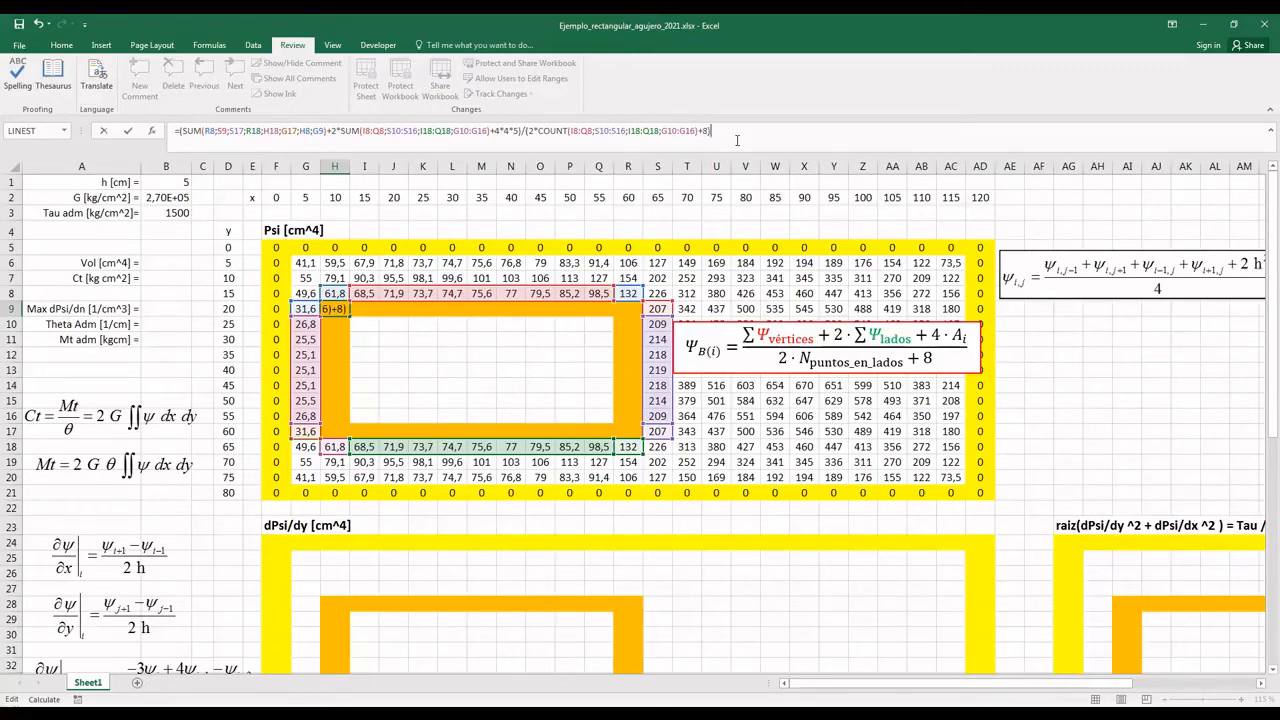
key(Return)
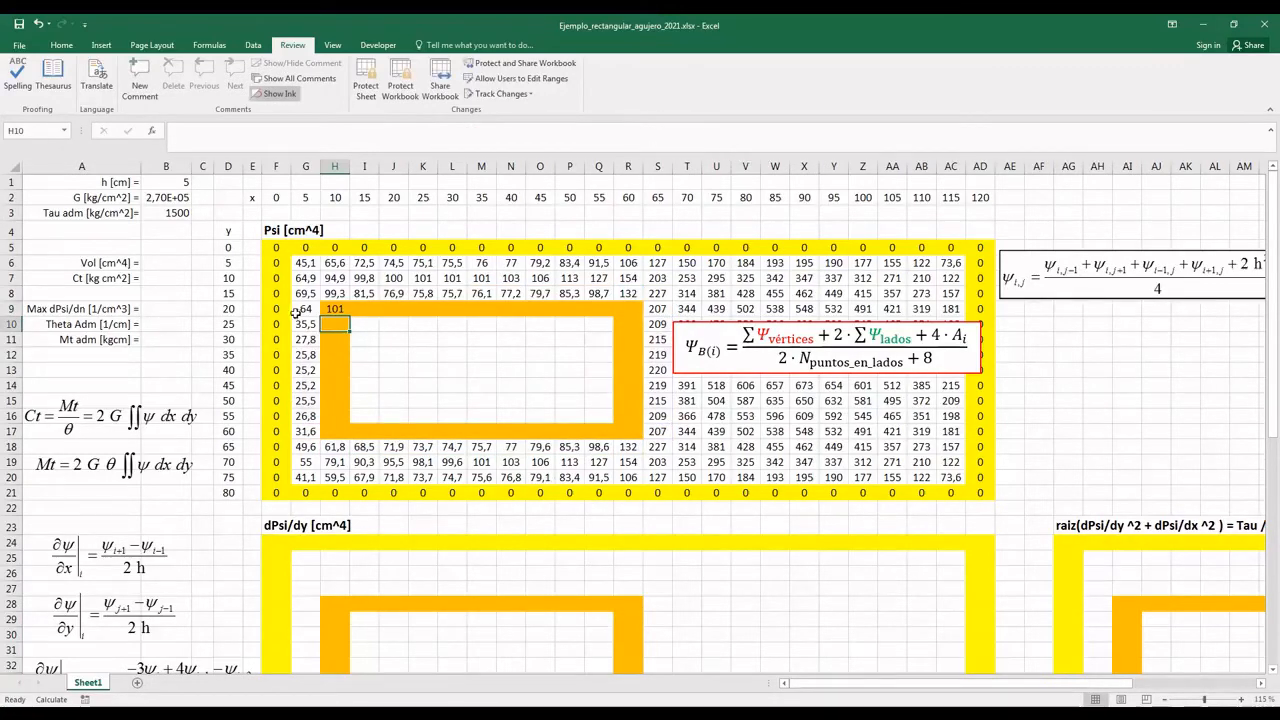
- Set the grid spacing h in B1 to 0,5 cm
click(183, 182)
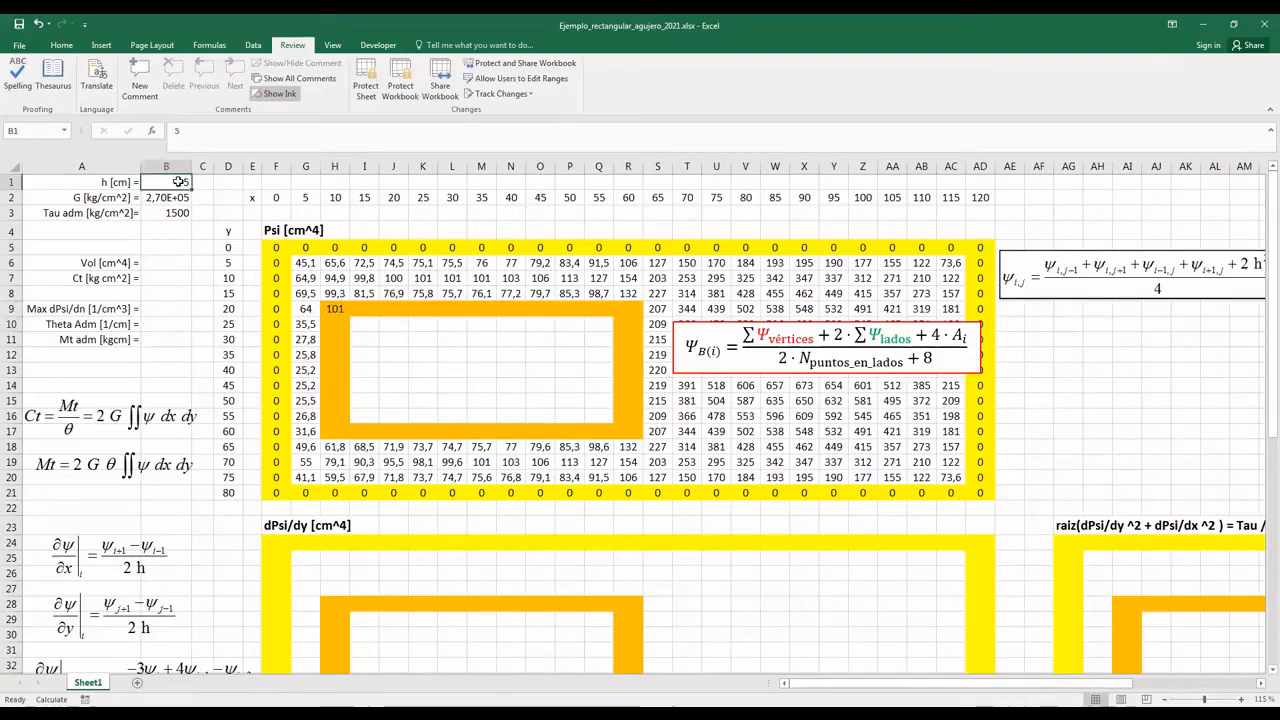
text(0,5)
key(Return)
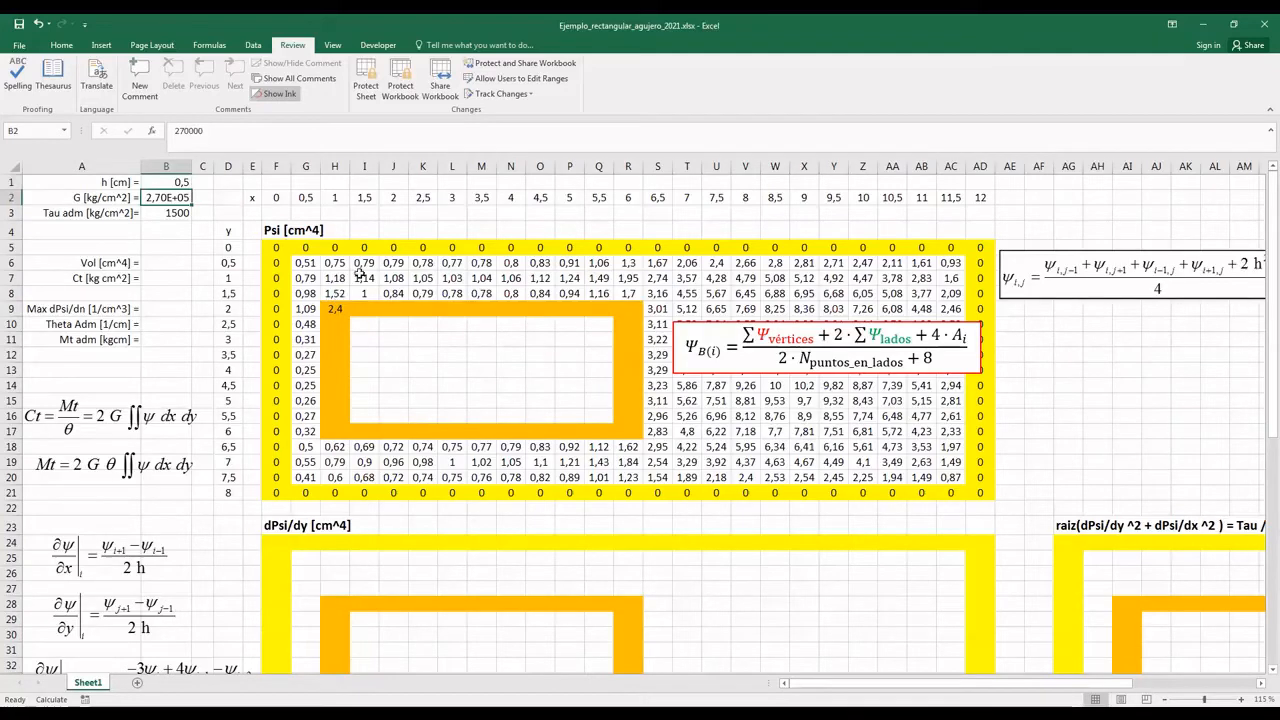
- Evaluate the side-point count from the H9 formula separately in L3 as +COUNT(I8:Q8;S10:S16;I18:Q18;G10:G16)
click(340, 311)
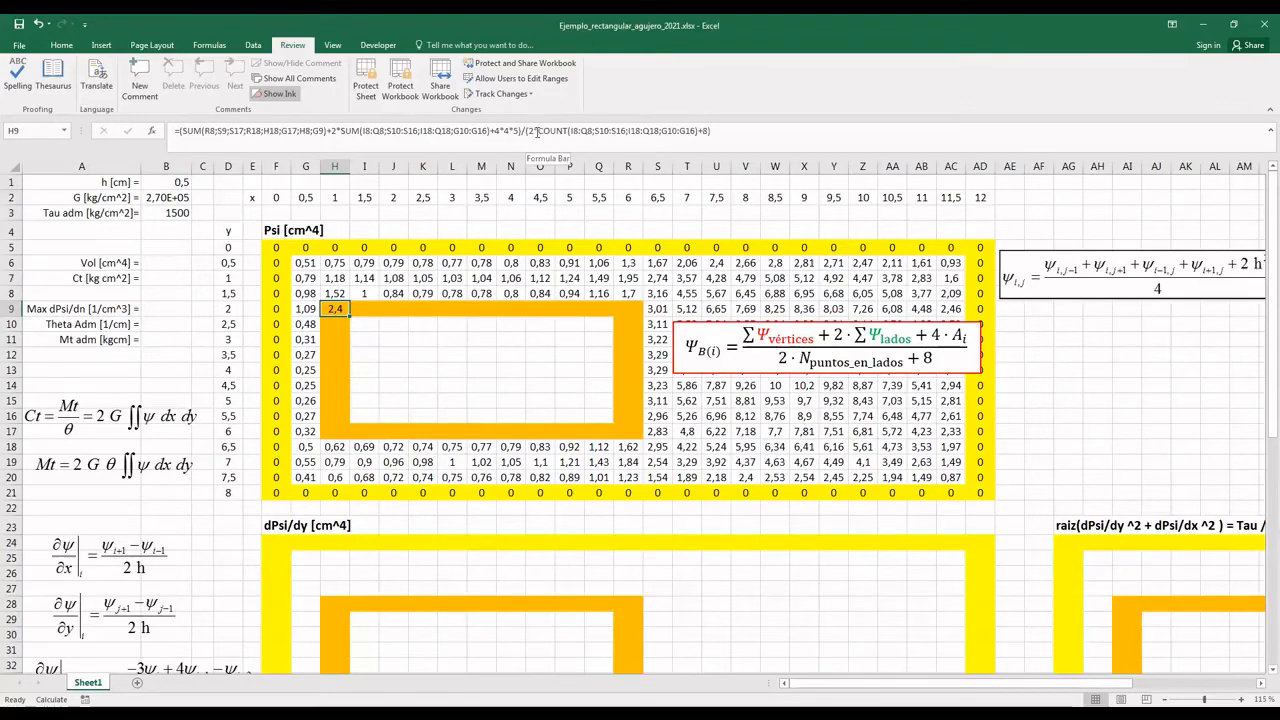
drag(538, 131, 698, 134)
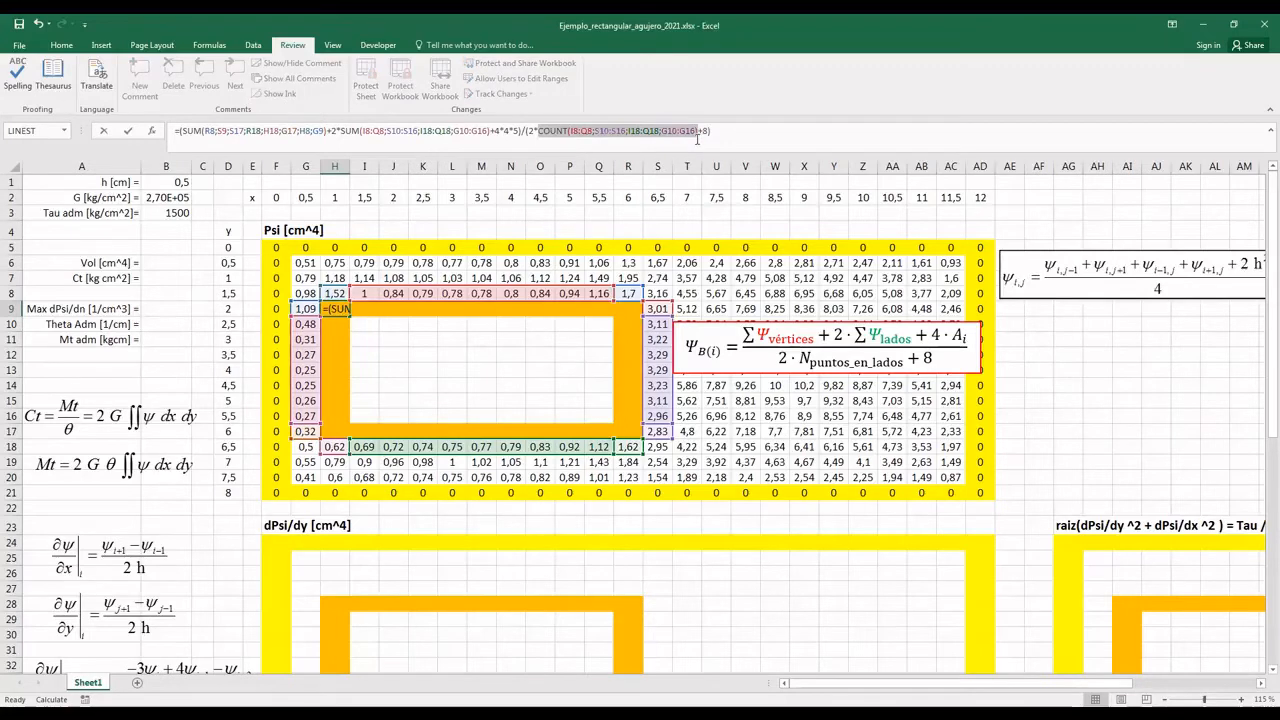
key(Right)
click(455, 216)
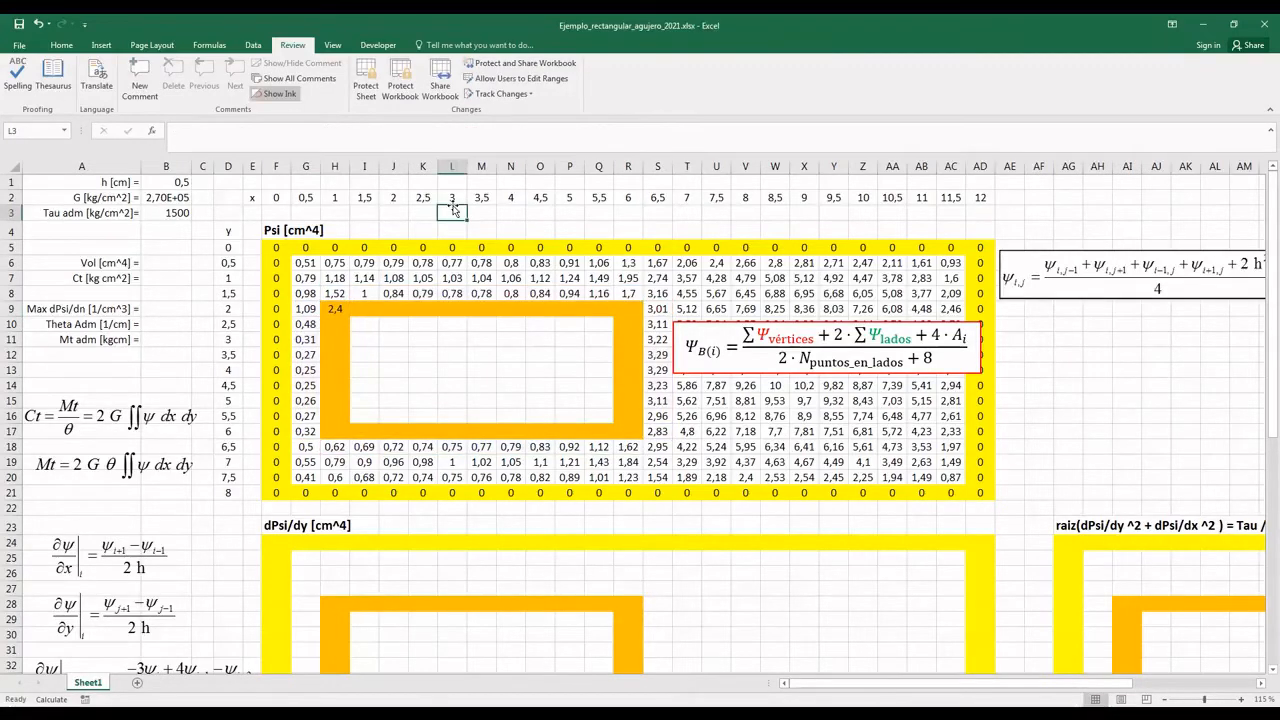
text(+)
key(ctrl+v)
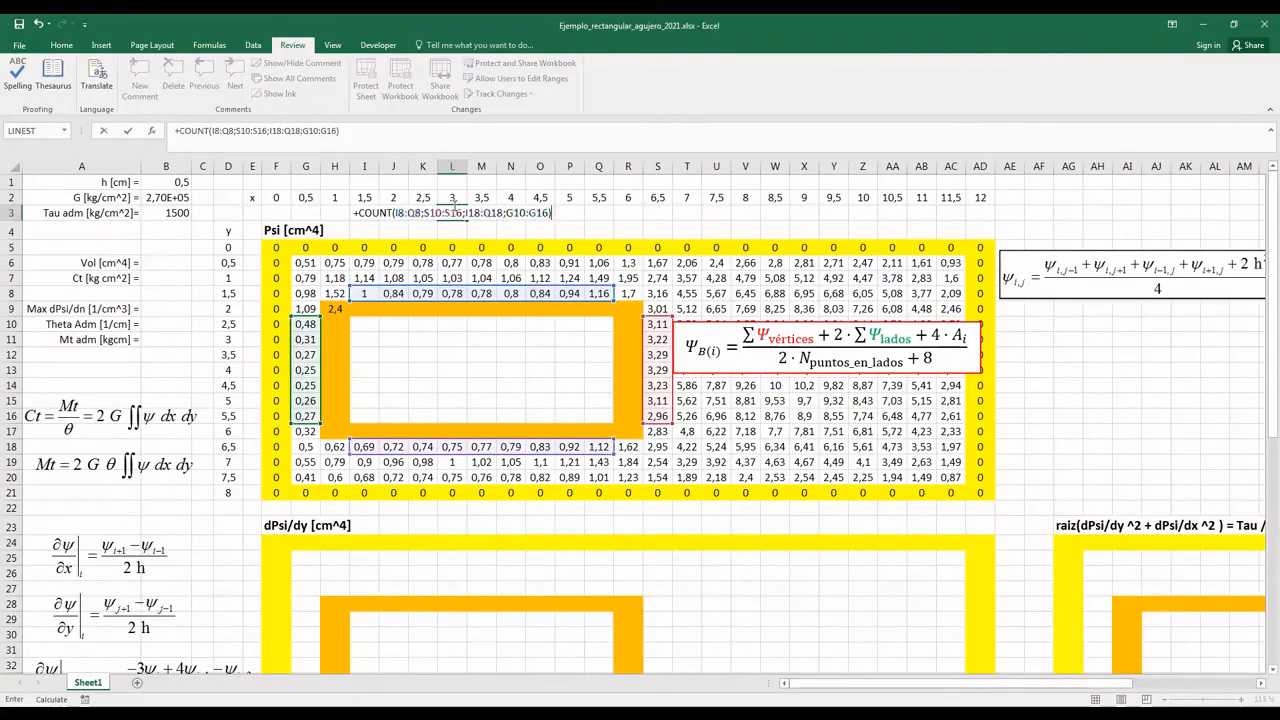
key(Return)
key(Up)
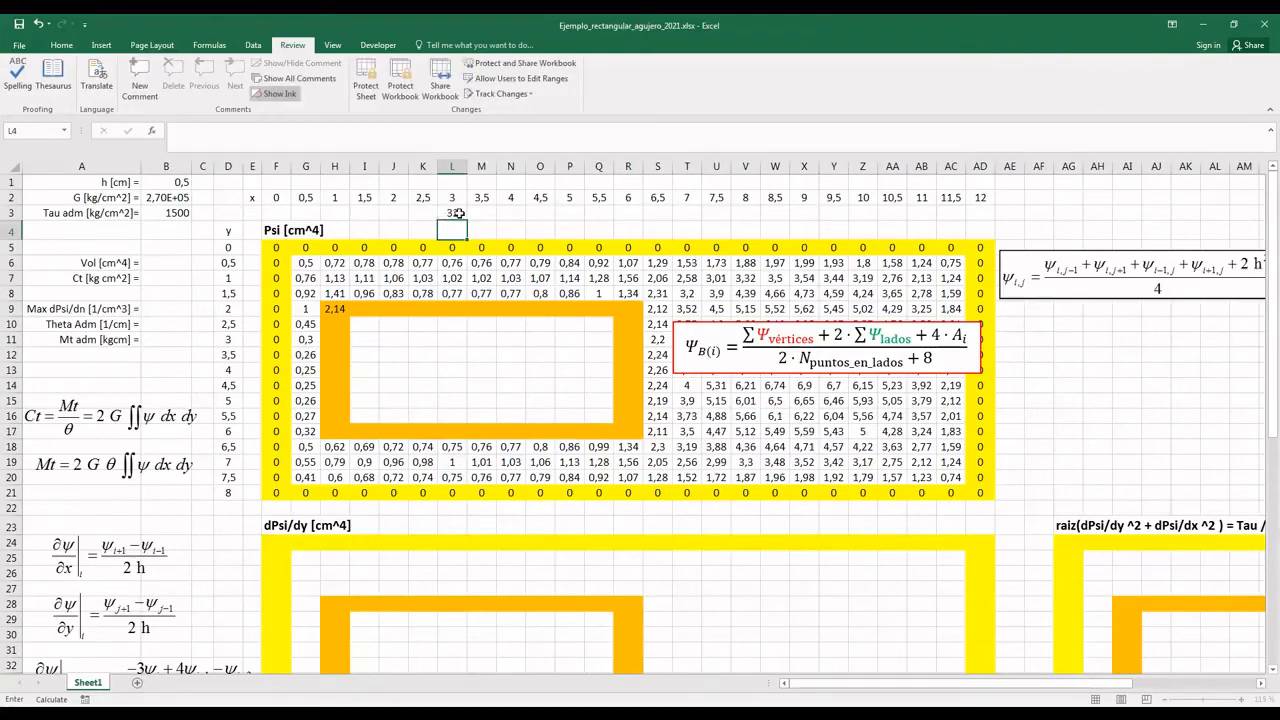
- Check the number of points in I8:Q8, I18:Q18 and S10:S16, and clear the trial count from L3
drag(366, 292, 605, 298)
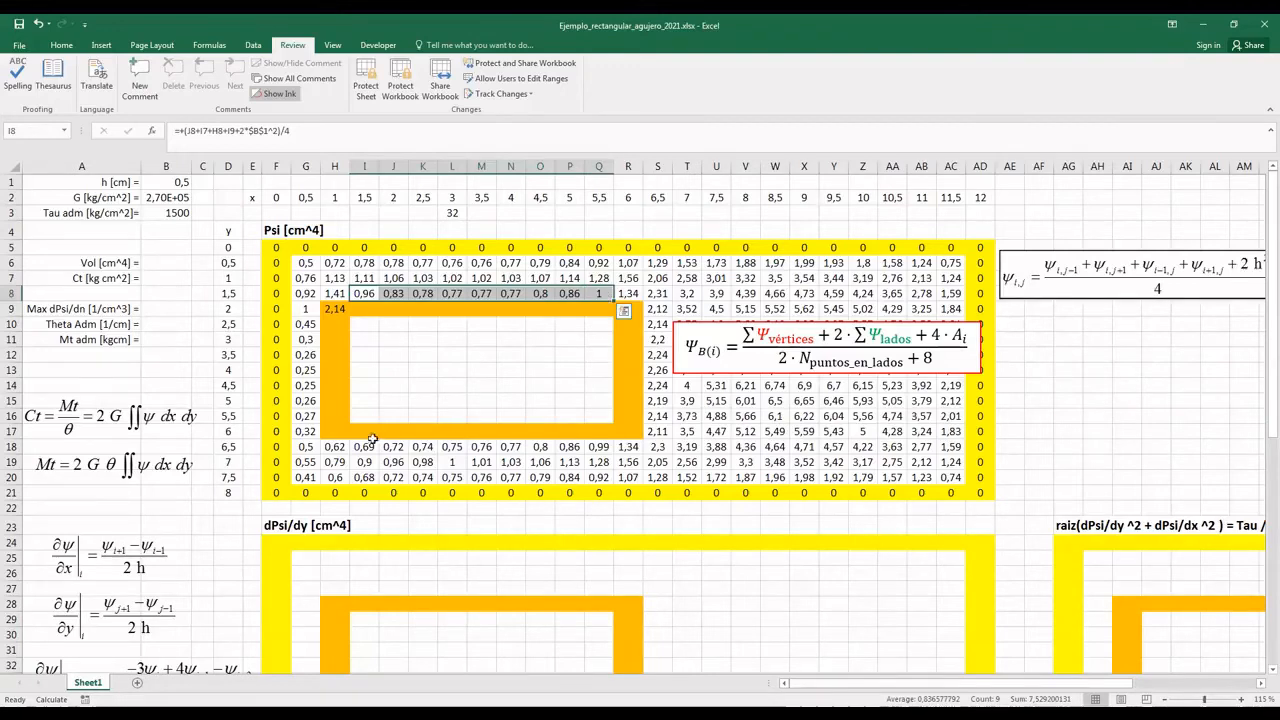
drag(362, 447, 600, 446)
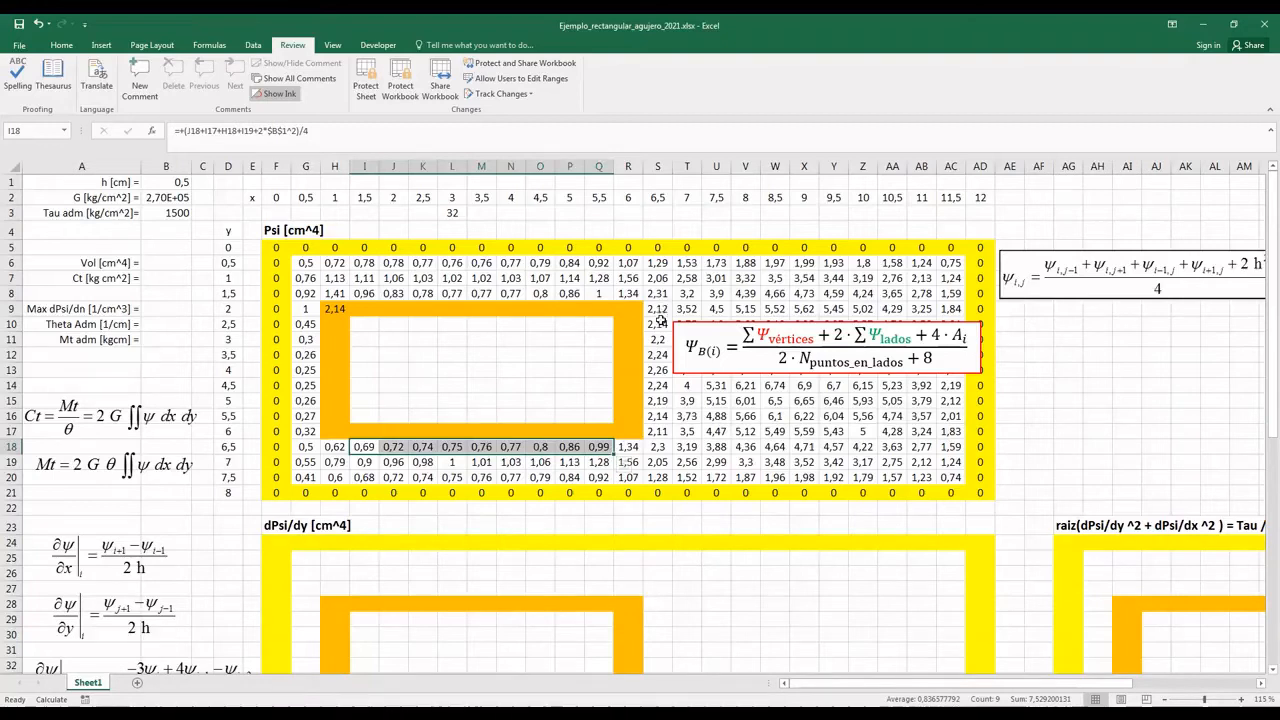
drag(658, 322, 657, 416)
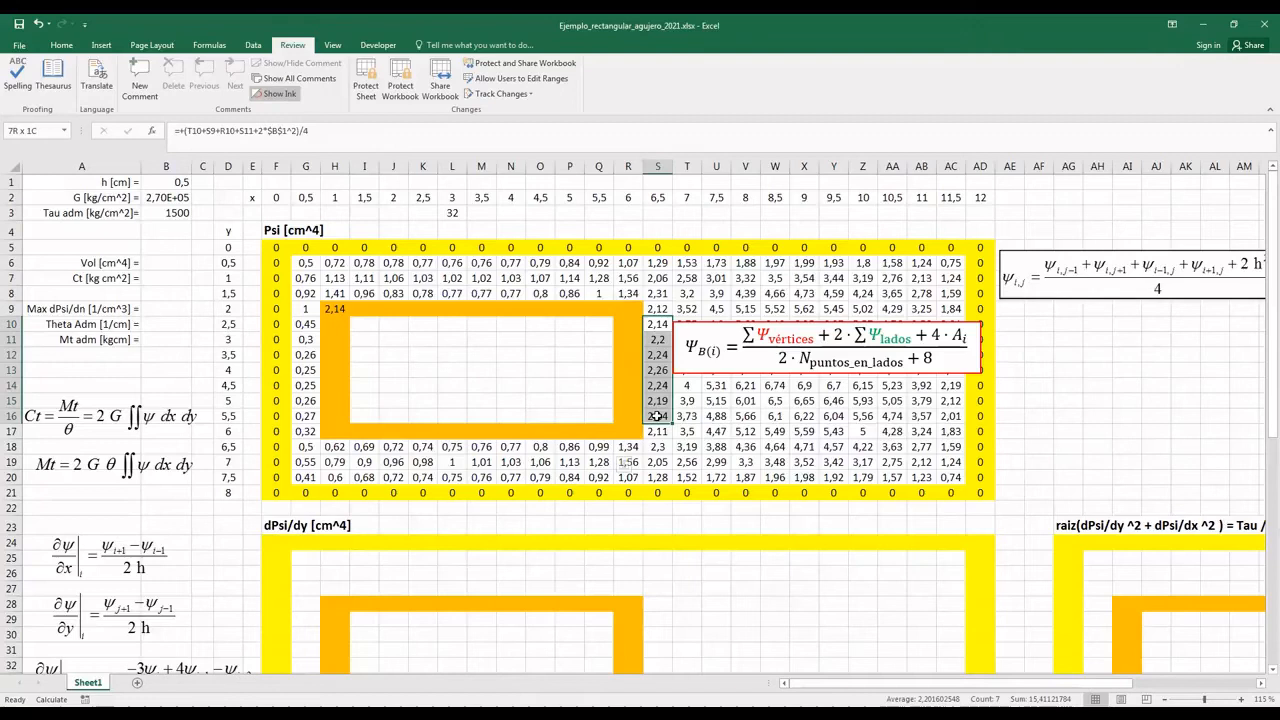
drag(657, 416, 657, 416)
click(451, 212)
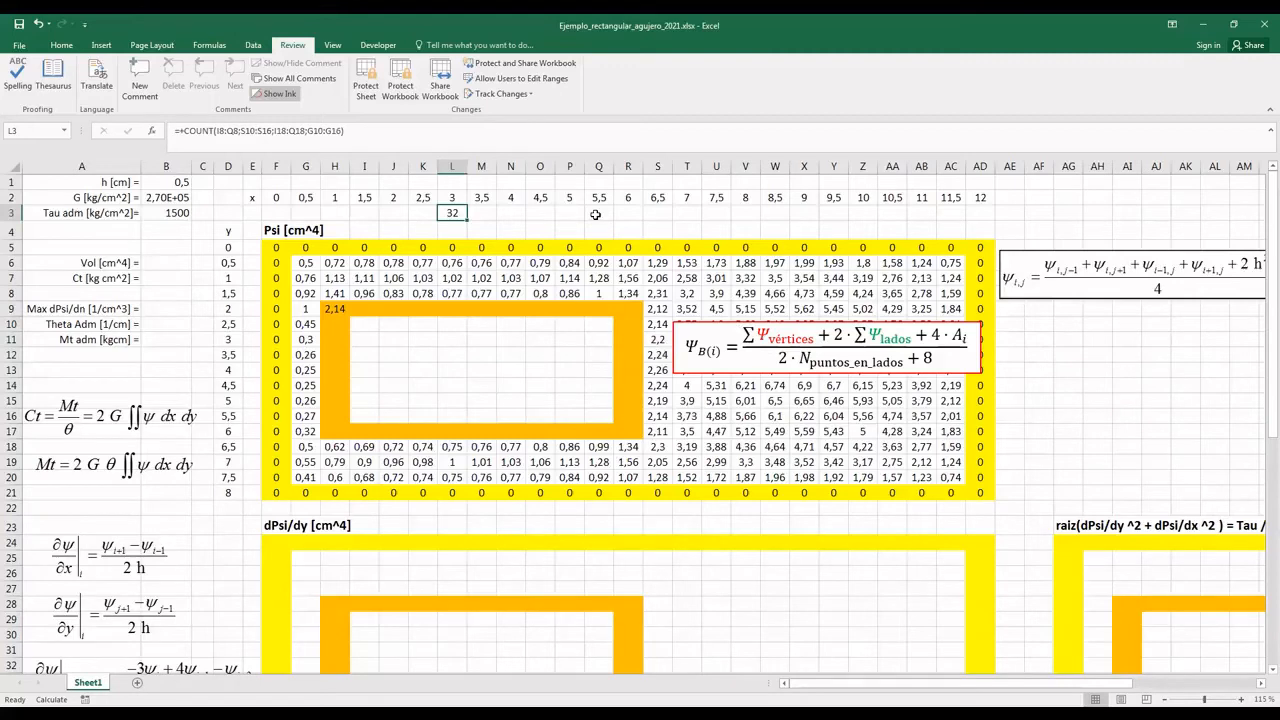
key(Delete)
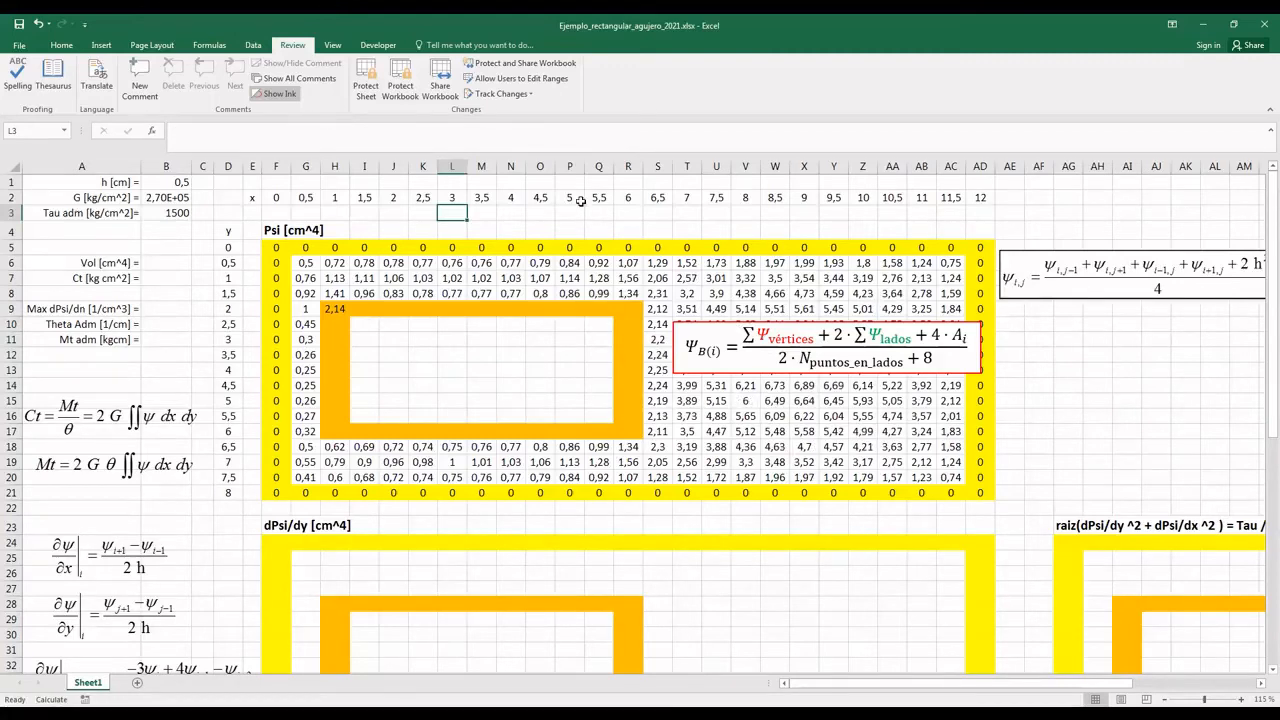
- Review the H9 formula and link I9 to the hole boundary value with the absolute reference =$H$9
click(335, 309)
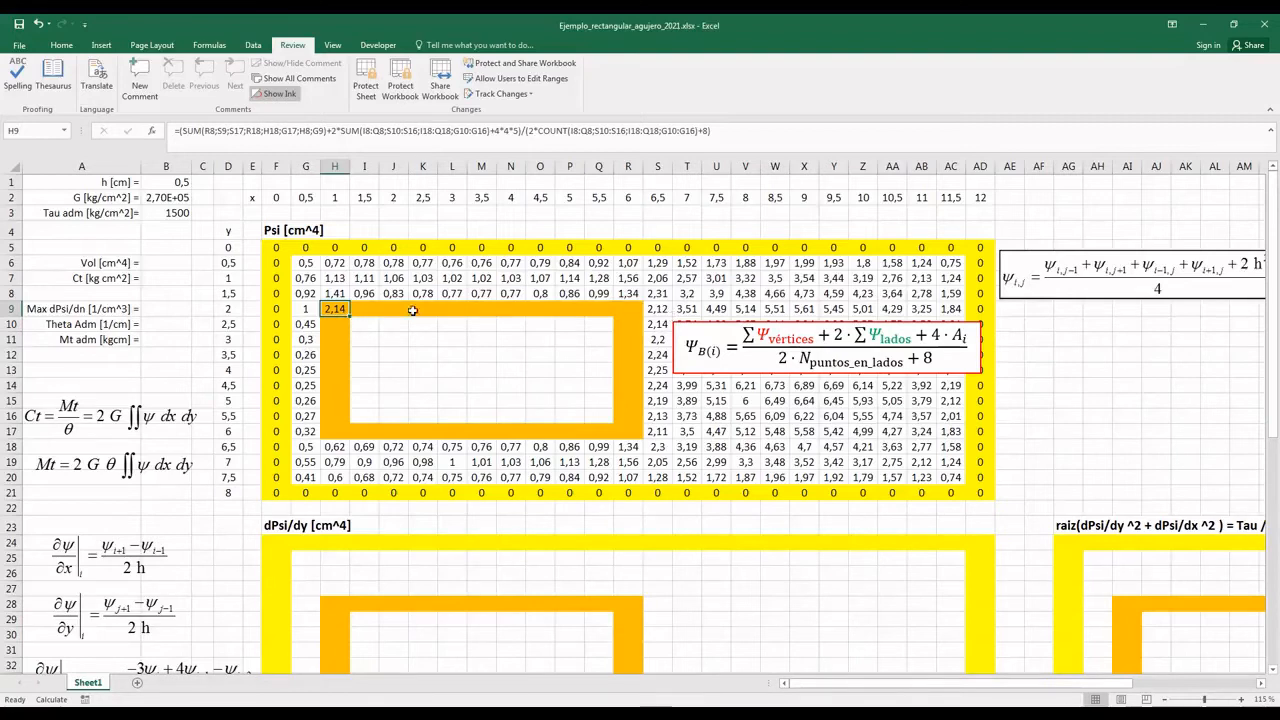
click(232, 131)
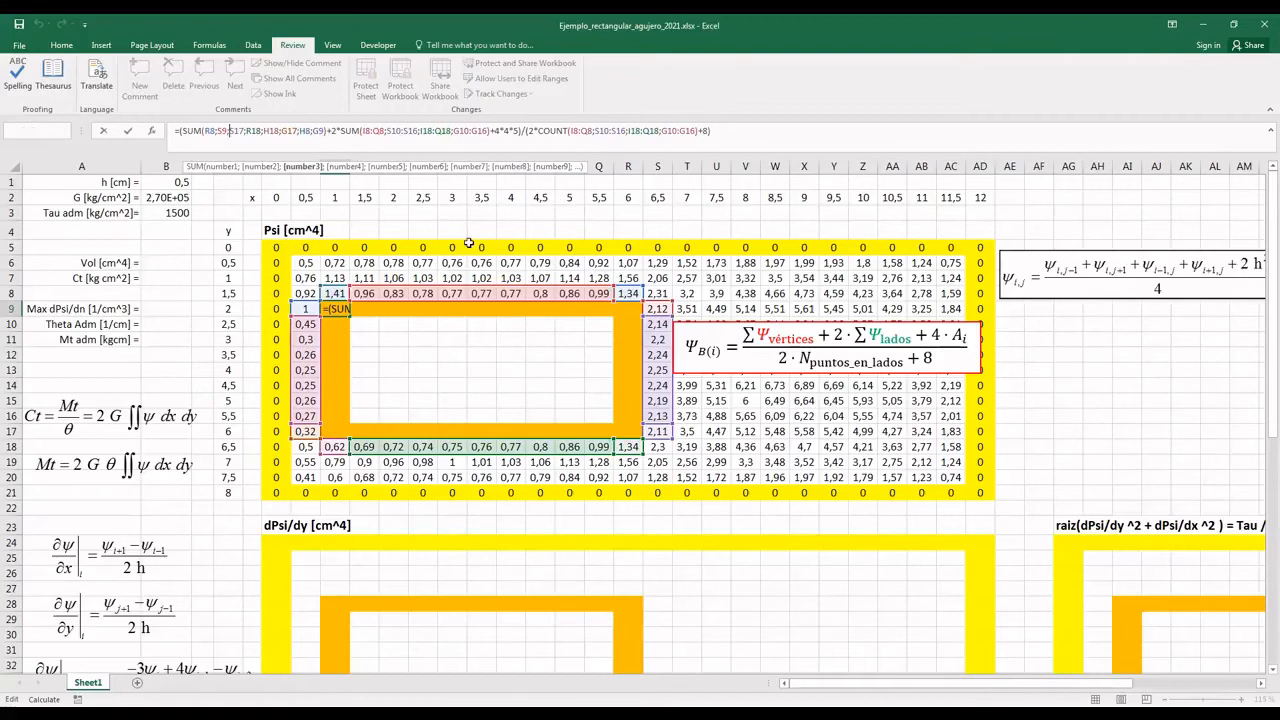
click(340, 308)
click(370, 309)
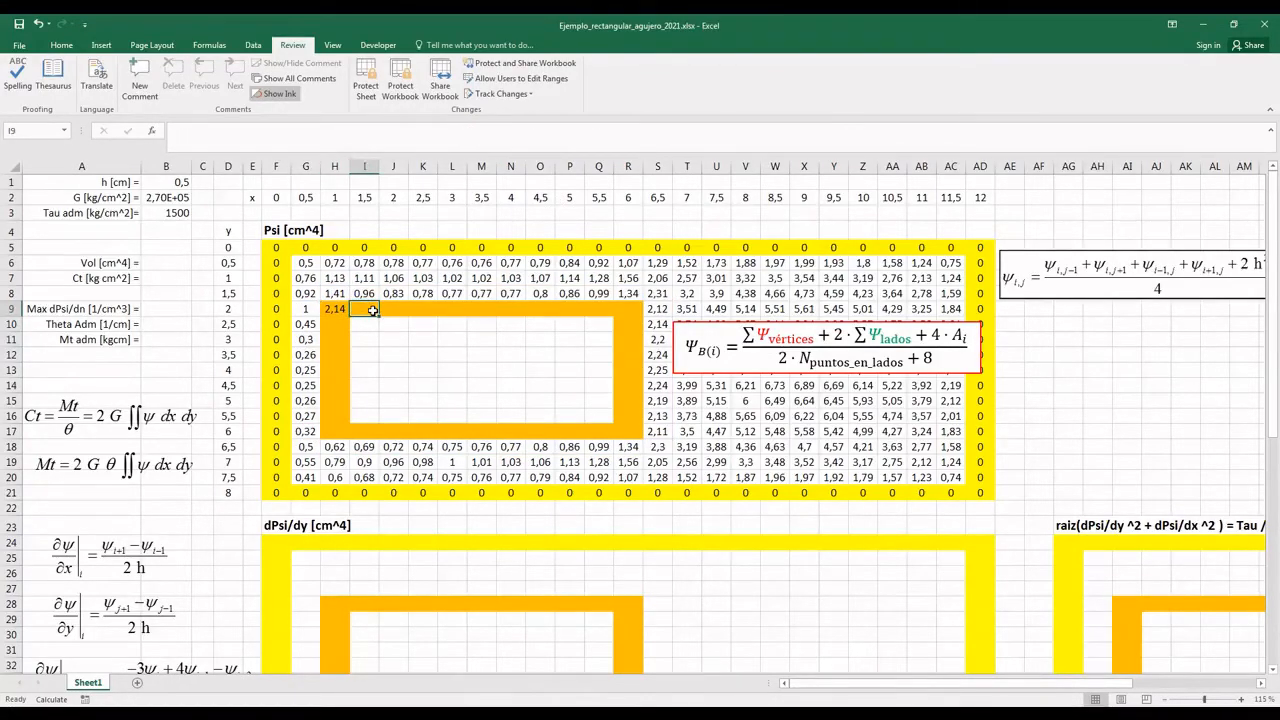
text(=)
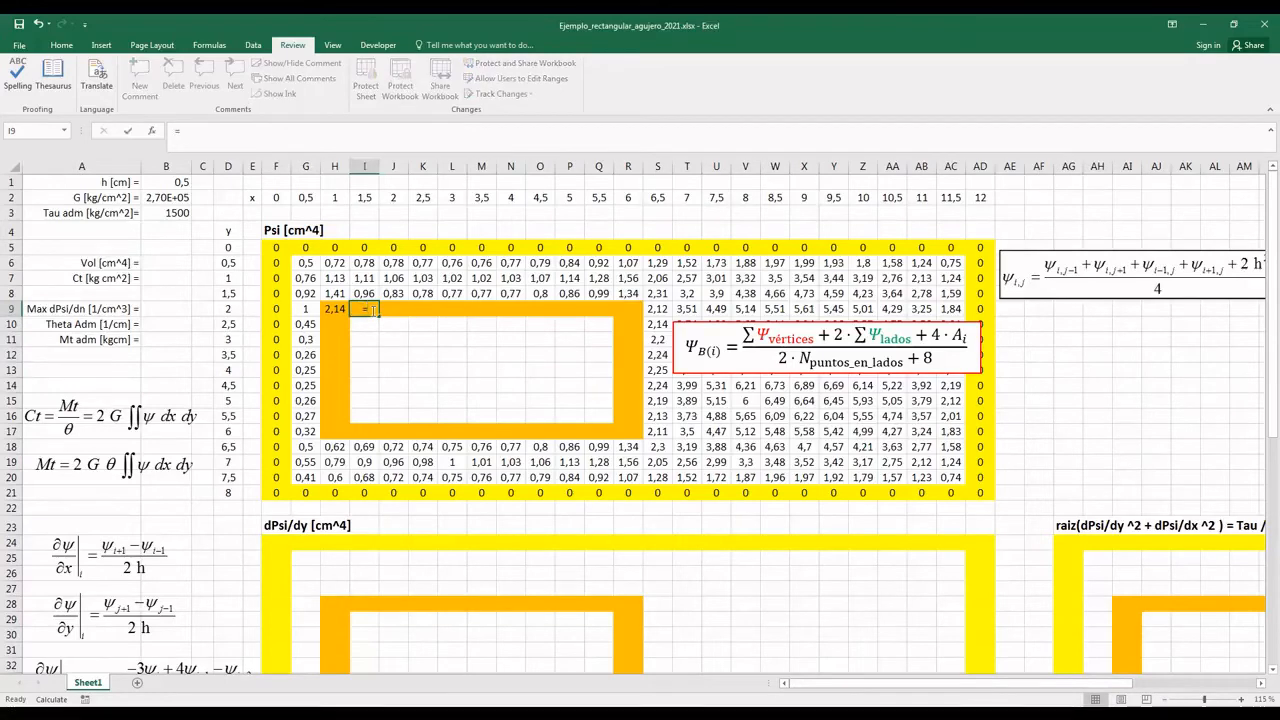
key(Left)
key(F4)
key(Return)
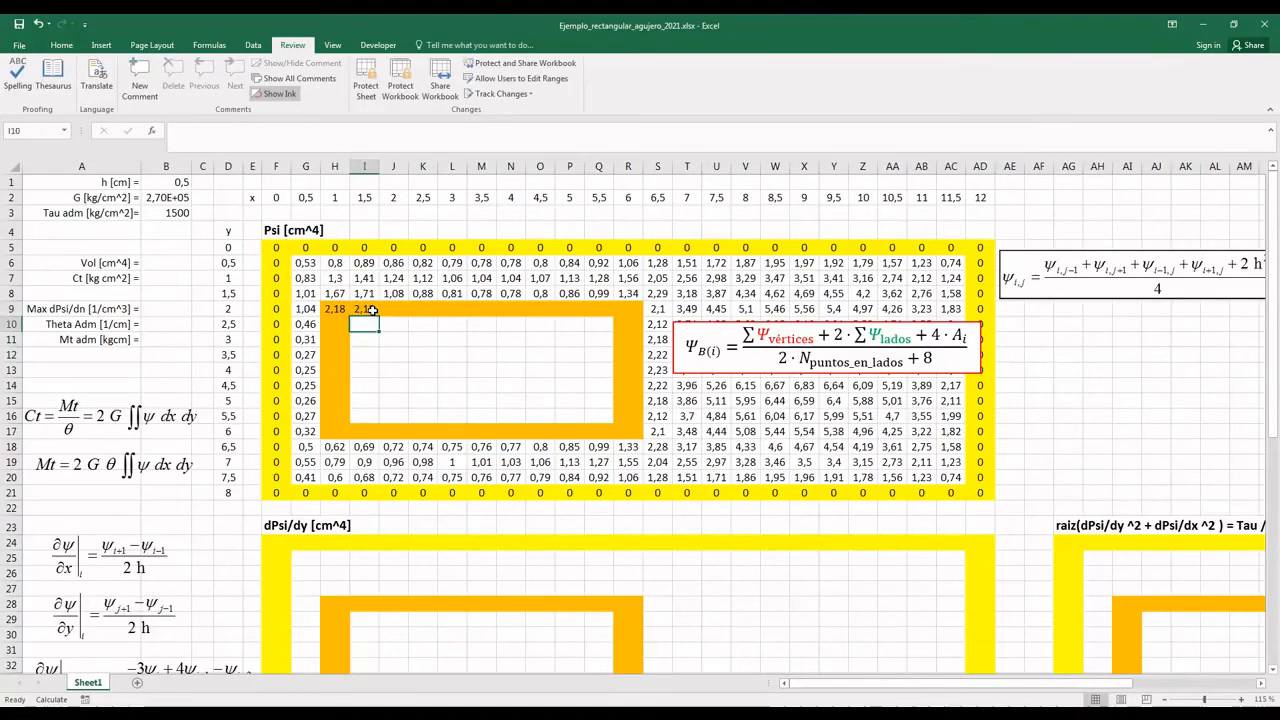
- Fill the =$H$9 reference around the rest of the hole boundary, through I9:R9, R9:R17, R17:H17 and up to H10
key(Up)
drag(380, 317, 338, 305)
click(636, 310)
click(630, 432)
key(ctrl+d)
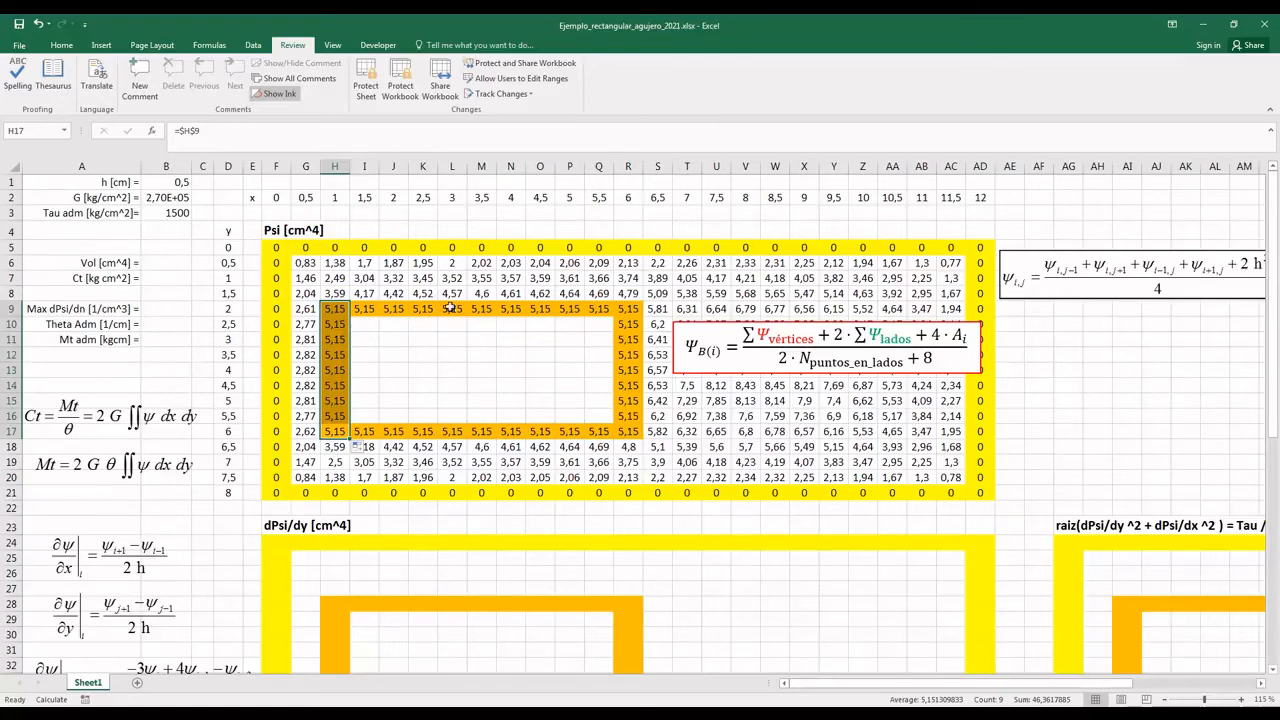
key(ctrl+z)
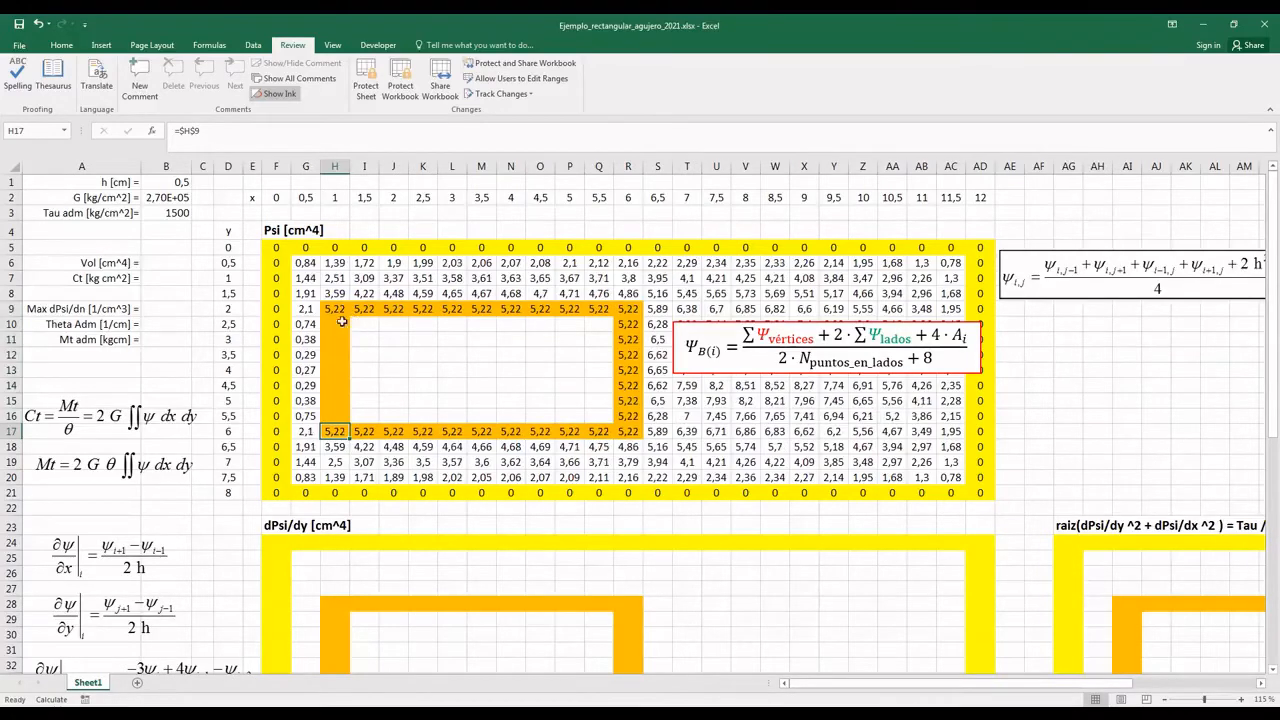
drag(348, 437, 340, 318)
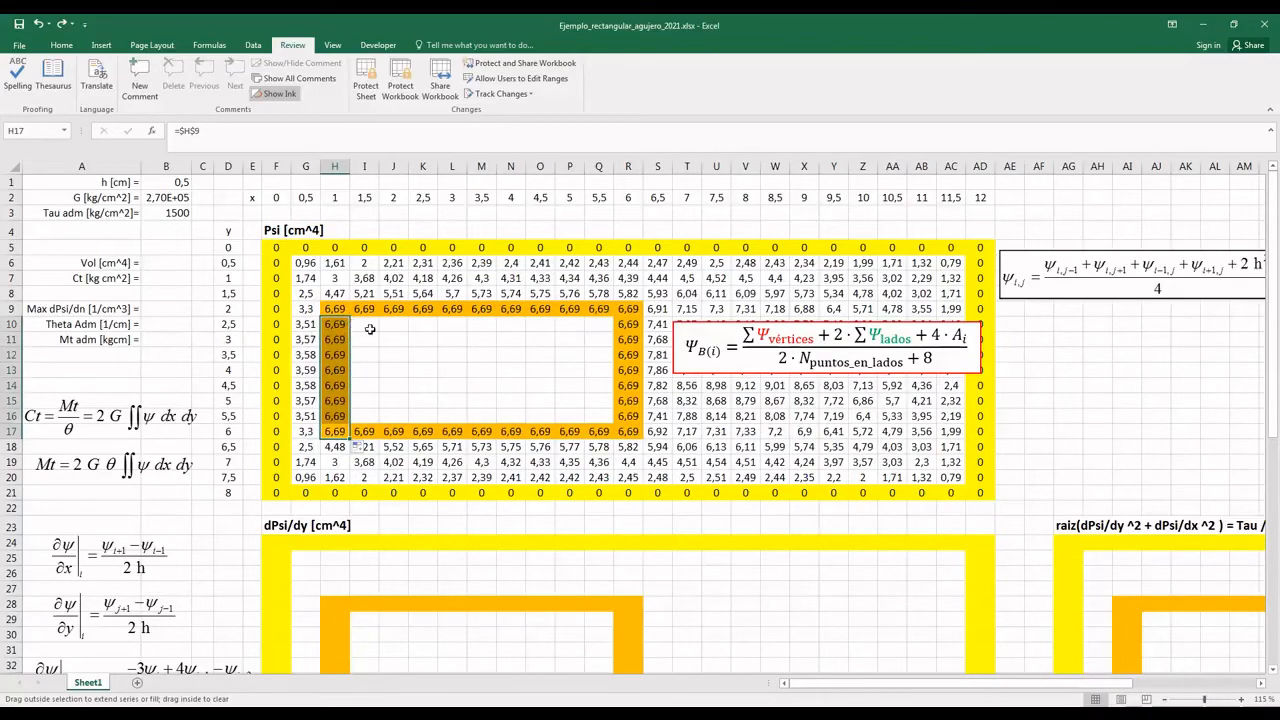
- Inspect the cells around the hole that the H9 formula references, and leave the formula without editing it
click(334, 308)
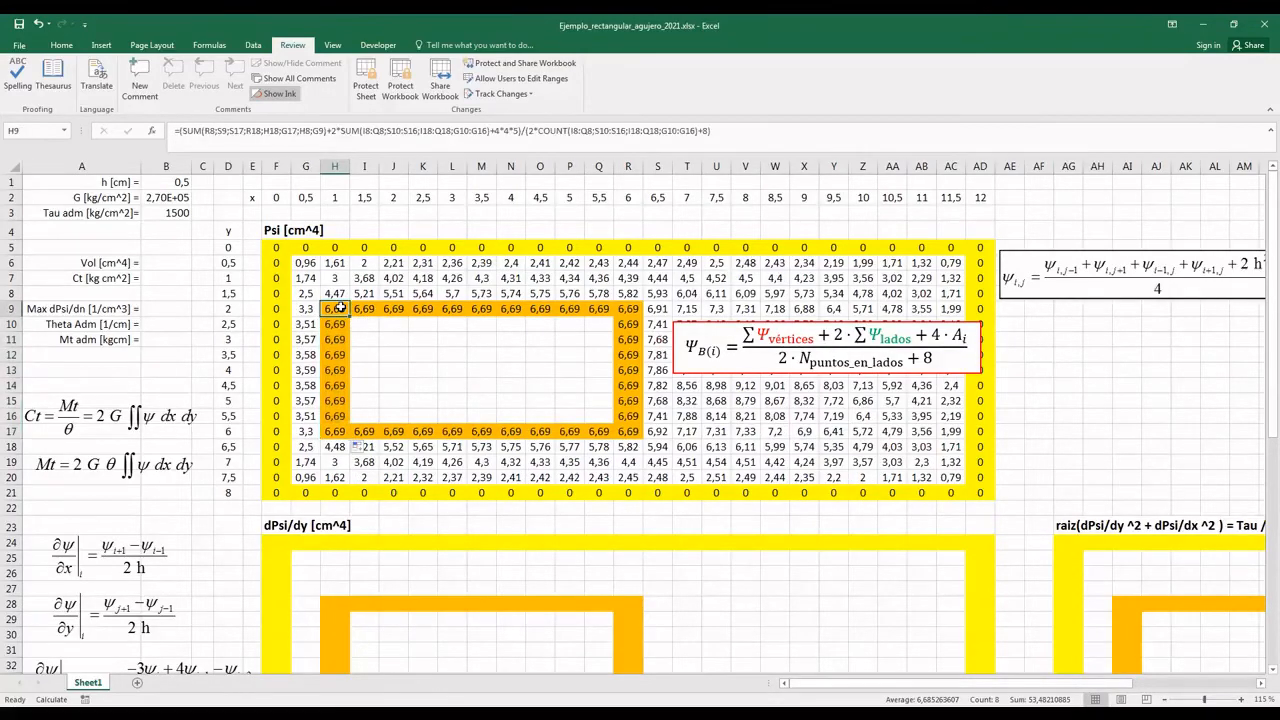
click(332, 131)
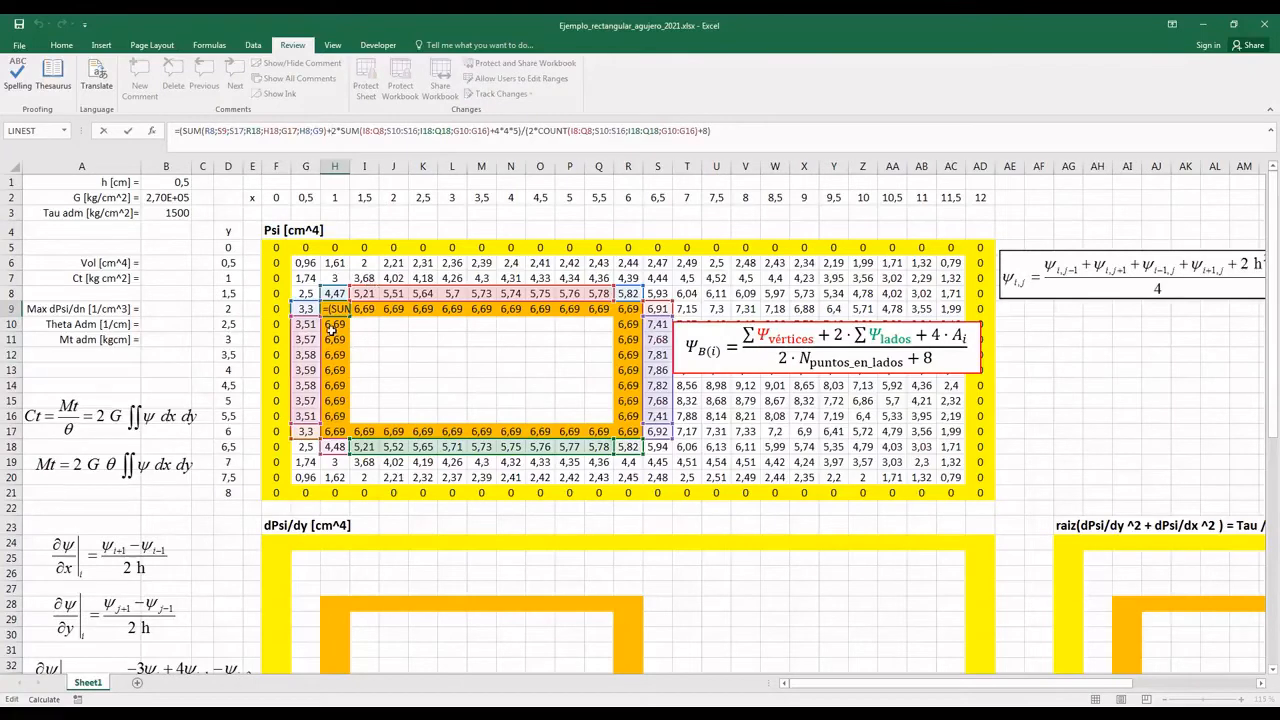
key(Escape)
key(Return)
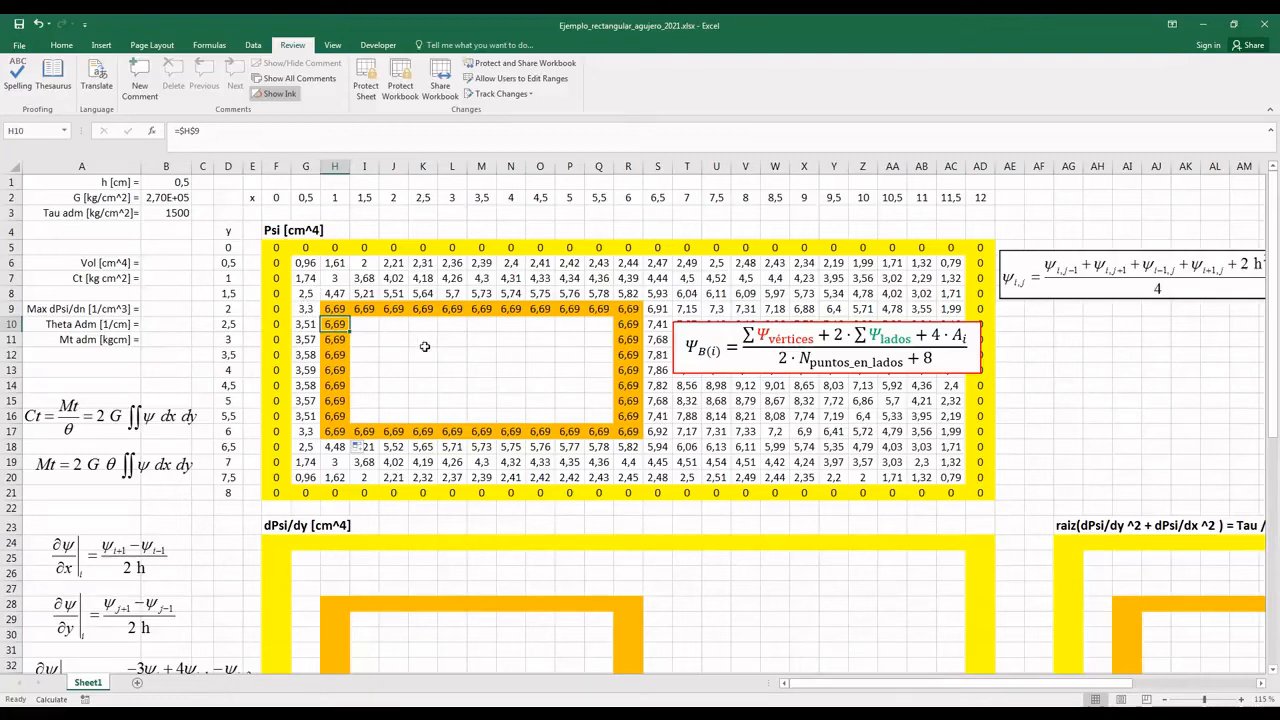
- Move the hole boundary formula box off the grid, below the nodal Psi formula, and recalculate the sheet repeatedly to converge the Psi values
drag(692, 326, 1020, 338)
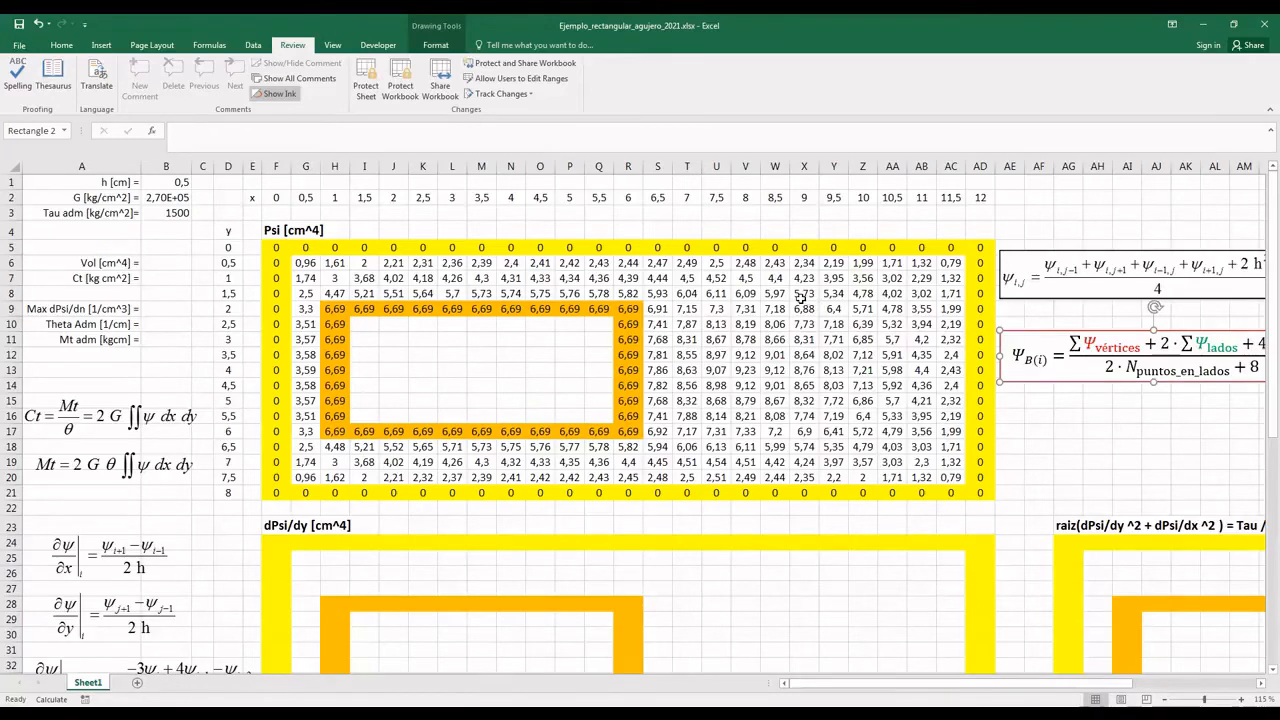
key(F9)
key(F9)
key(F9)
key(F9)
key(F9)
key(F9)
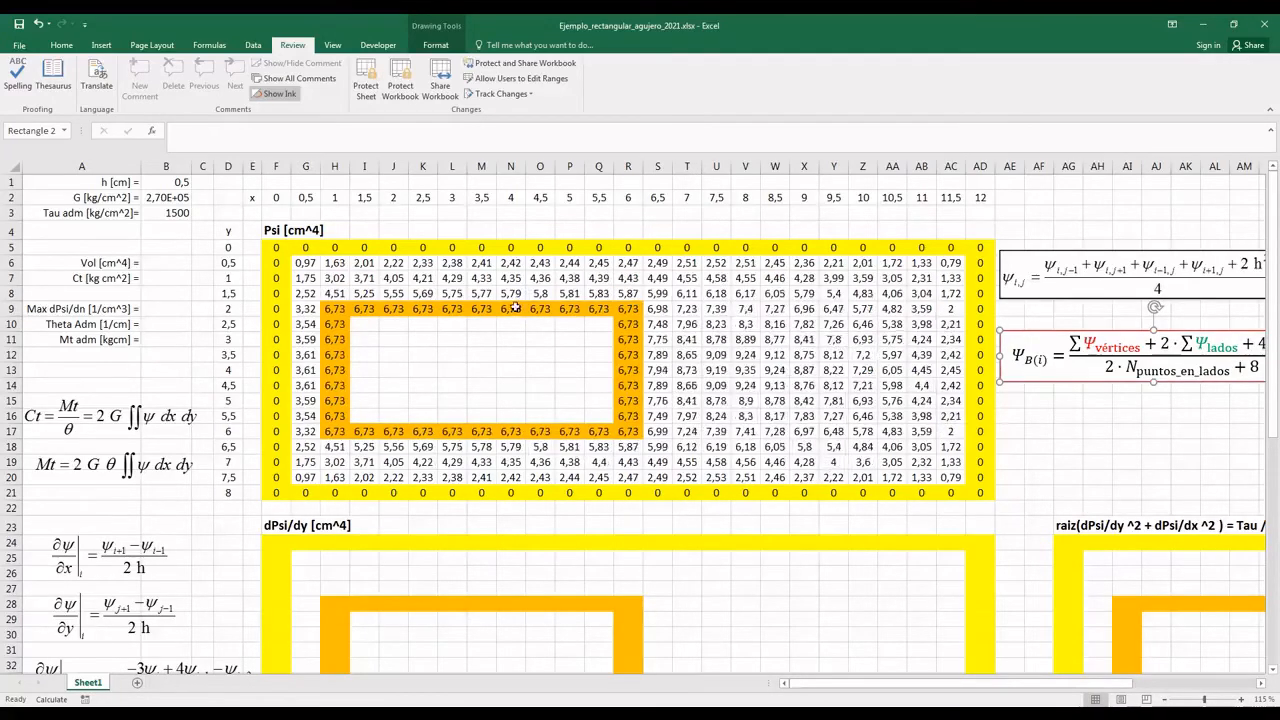
key(F9)
key(F9)
key(F9)
key(F9)
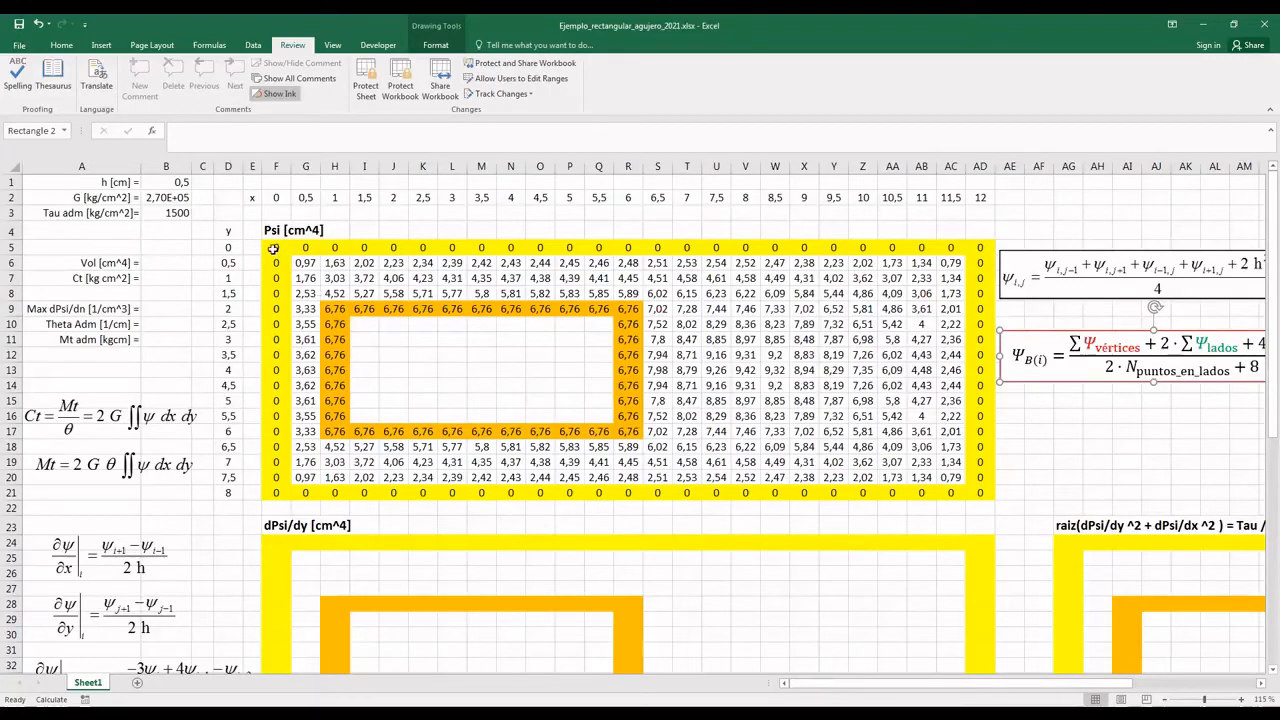
- Insert a 3-D Surface chart of the whole Psi grid F5:AD21
drag(276, 247, 985, 490)
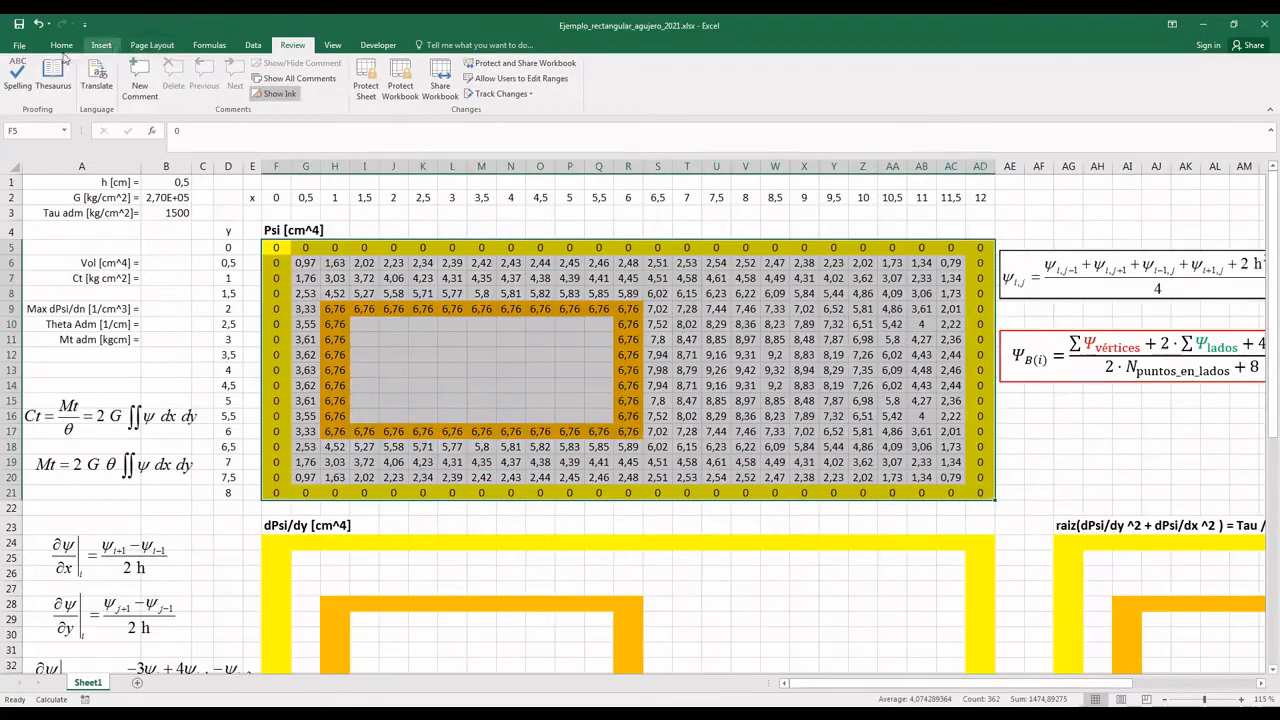
click(102, 45)
click(424, 96)
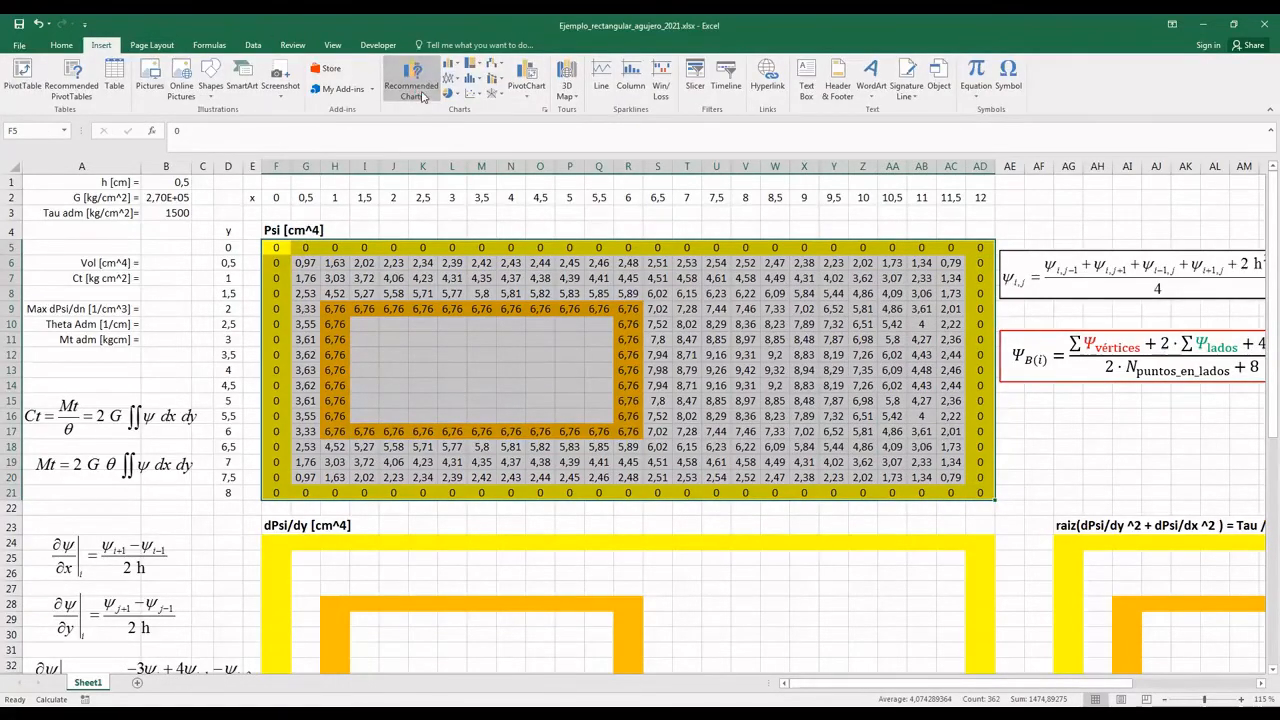
click(226, 191)
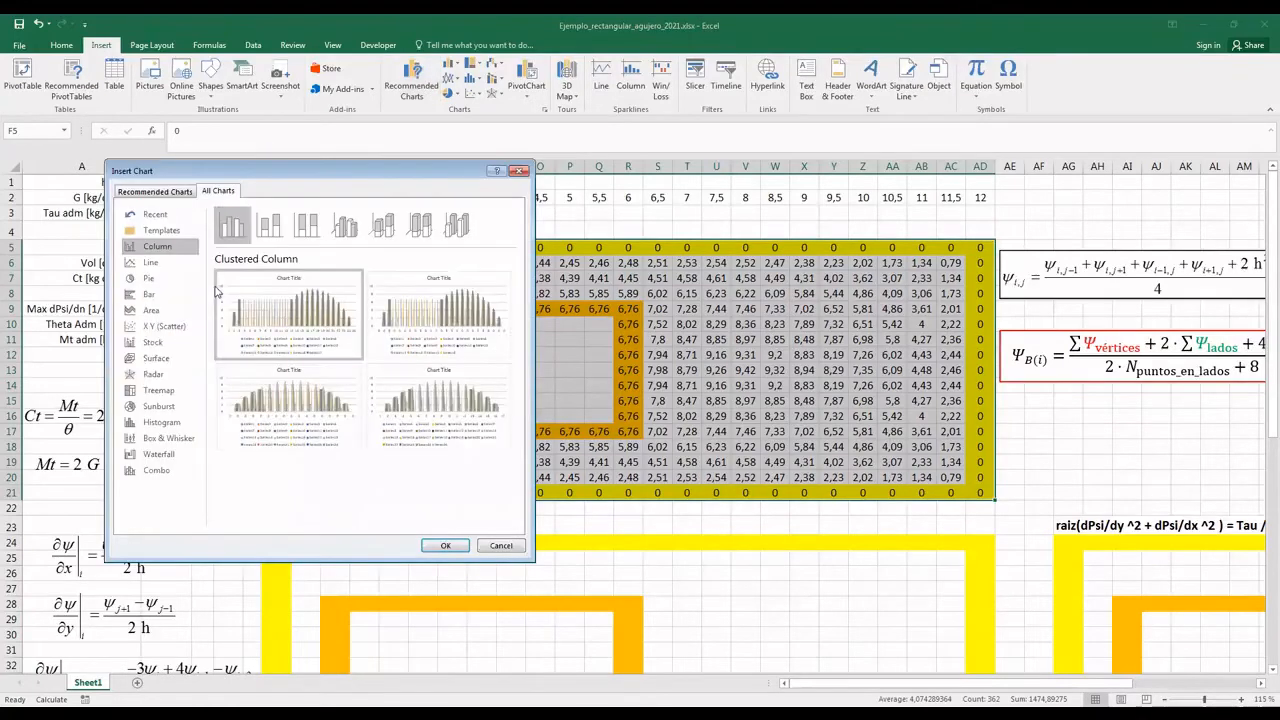
click(150, 358)
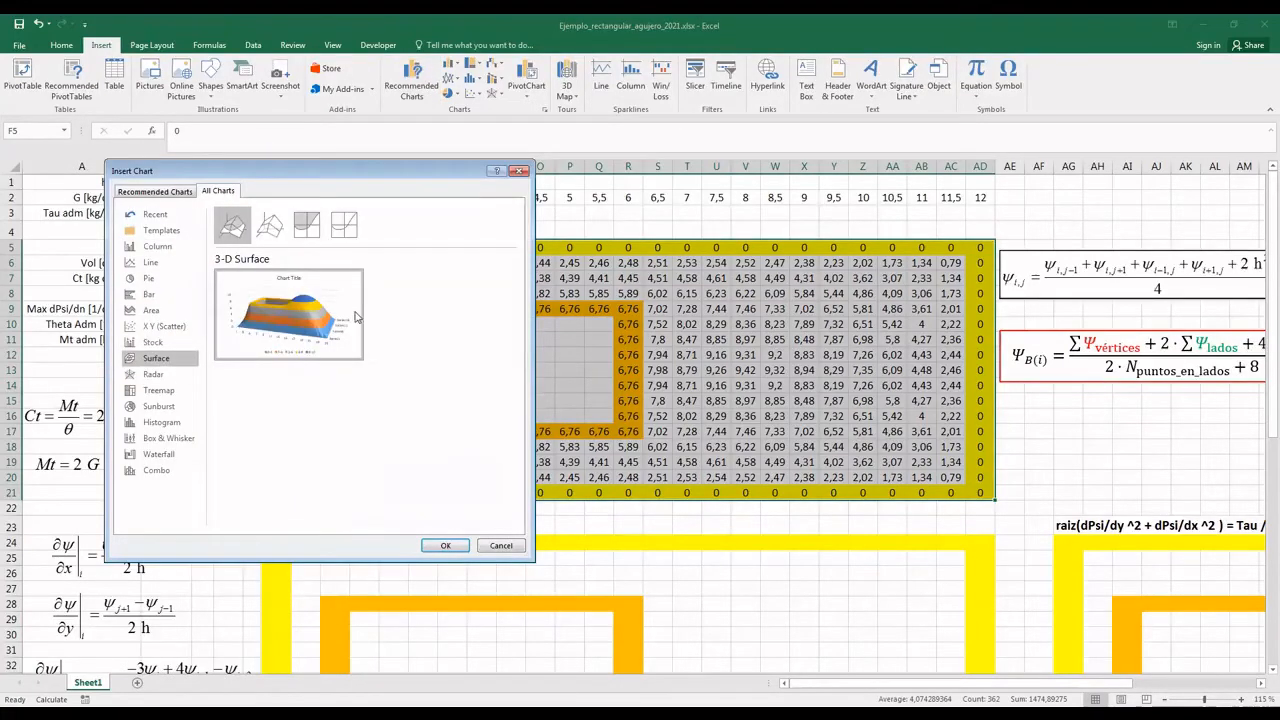
click(445, 545)
- Delete the surface chart's title and move the chart down, uncovering more of the Psi grid
click(686, 337)
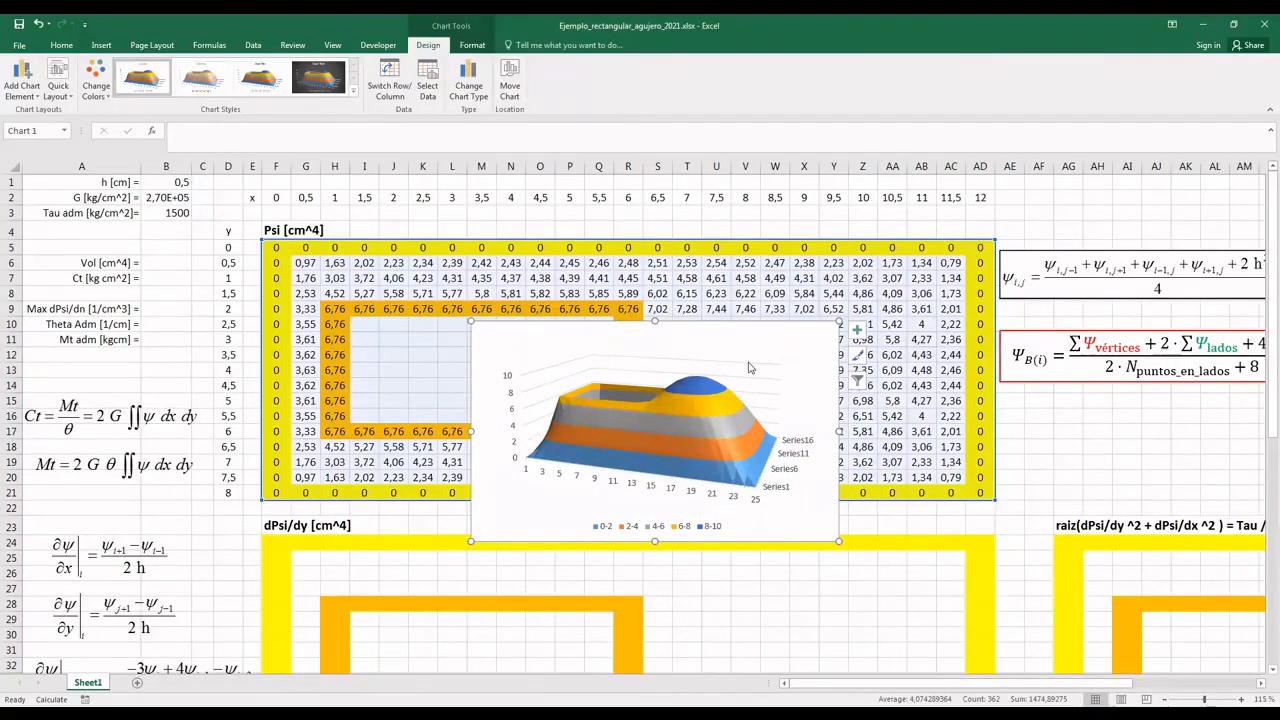
key(Delete)
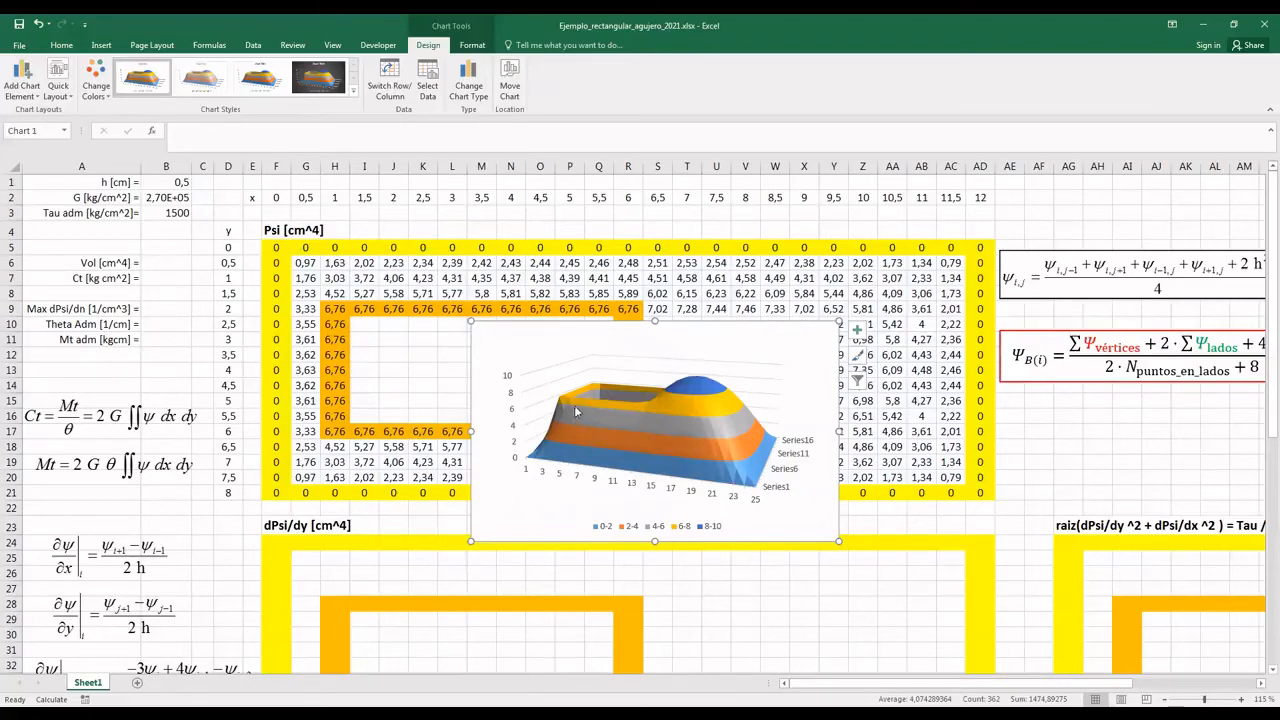
drag(758, 323, 786, 398)
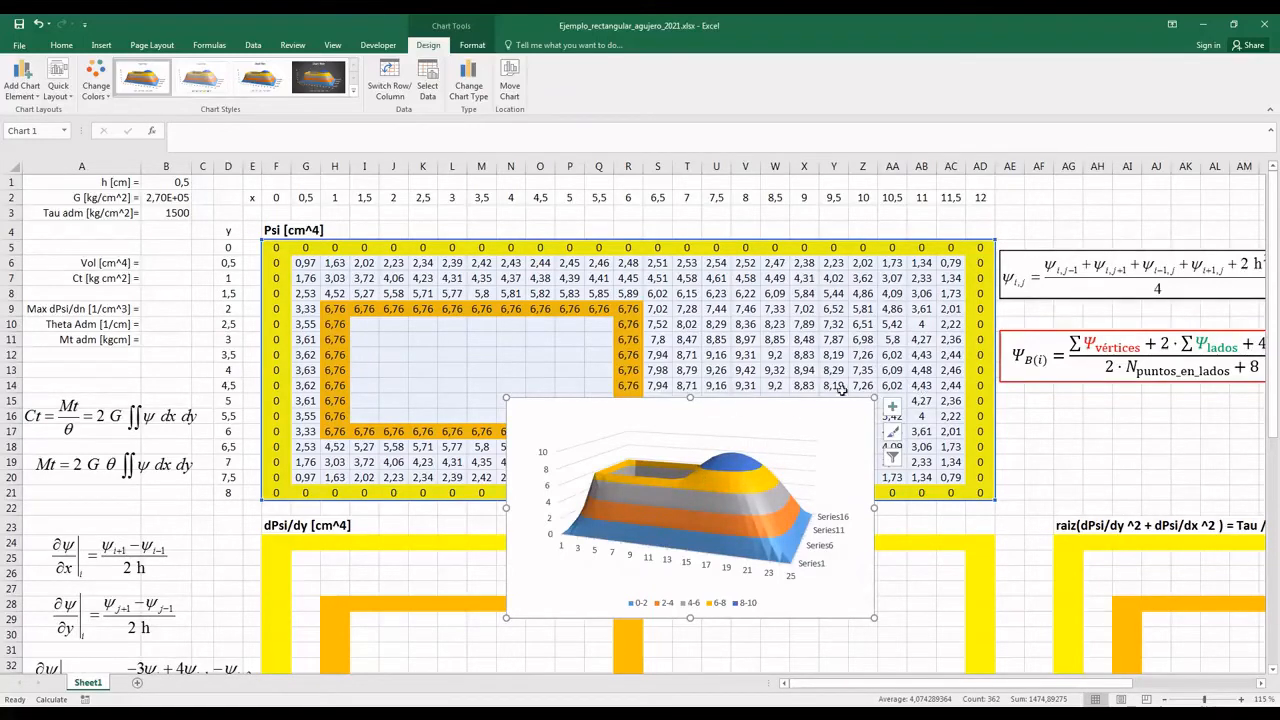
- Set the surface chart's 3-D rotation to X 30° and Y 40°, and enlarge the chart
click(845, 473)
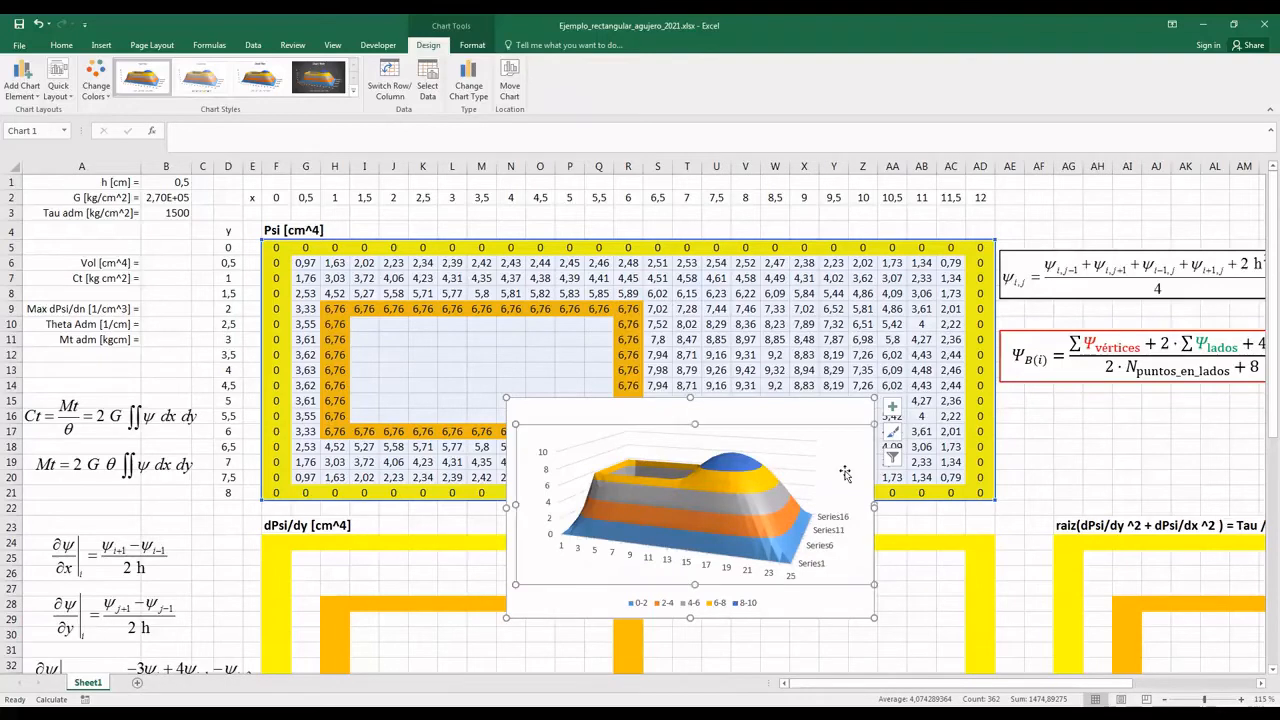
right_click(845, 473)
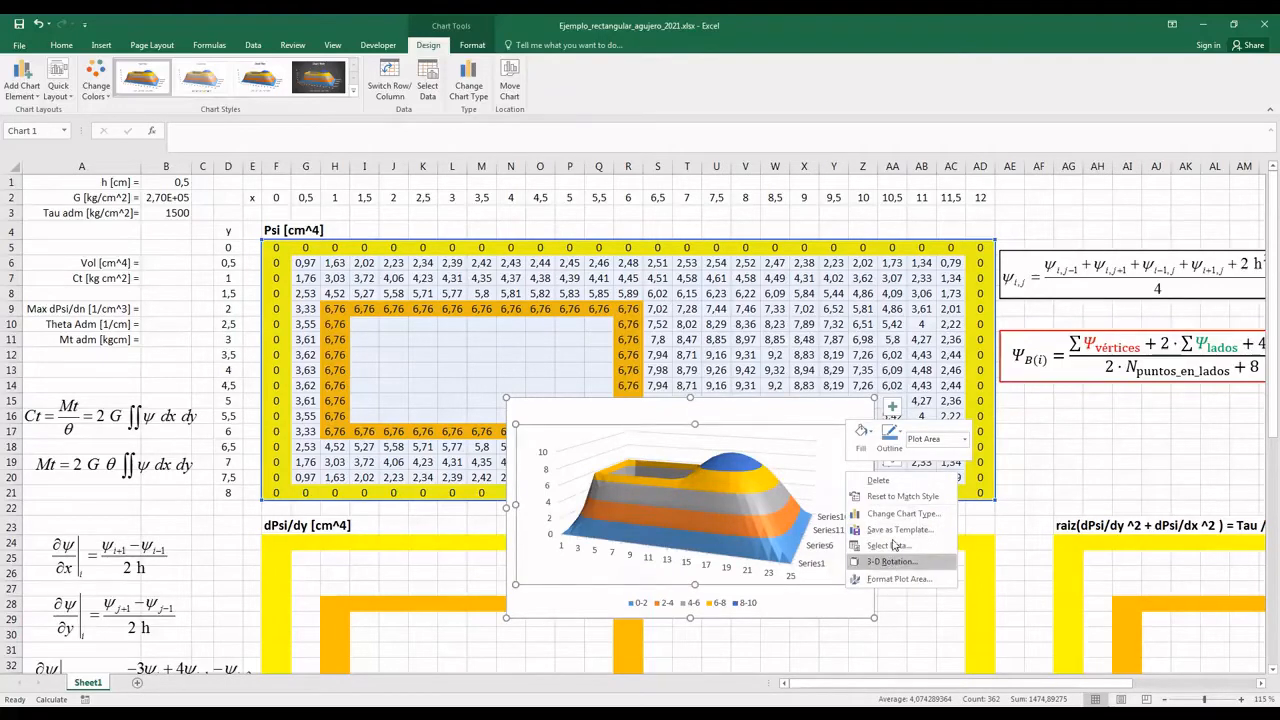
click(890, 561)
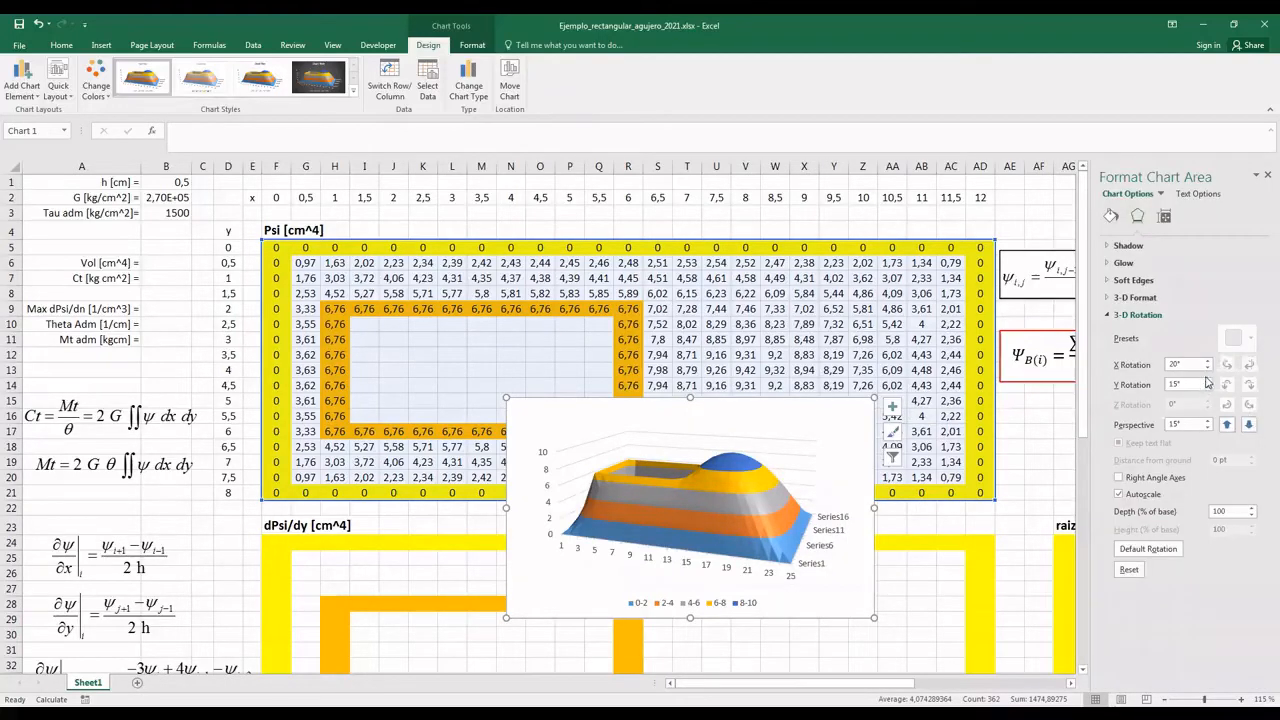
click(1208, 363)
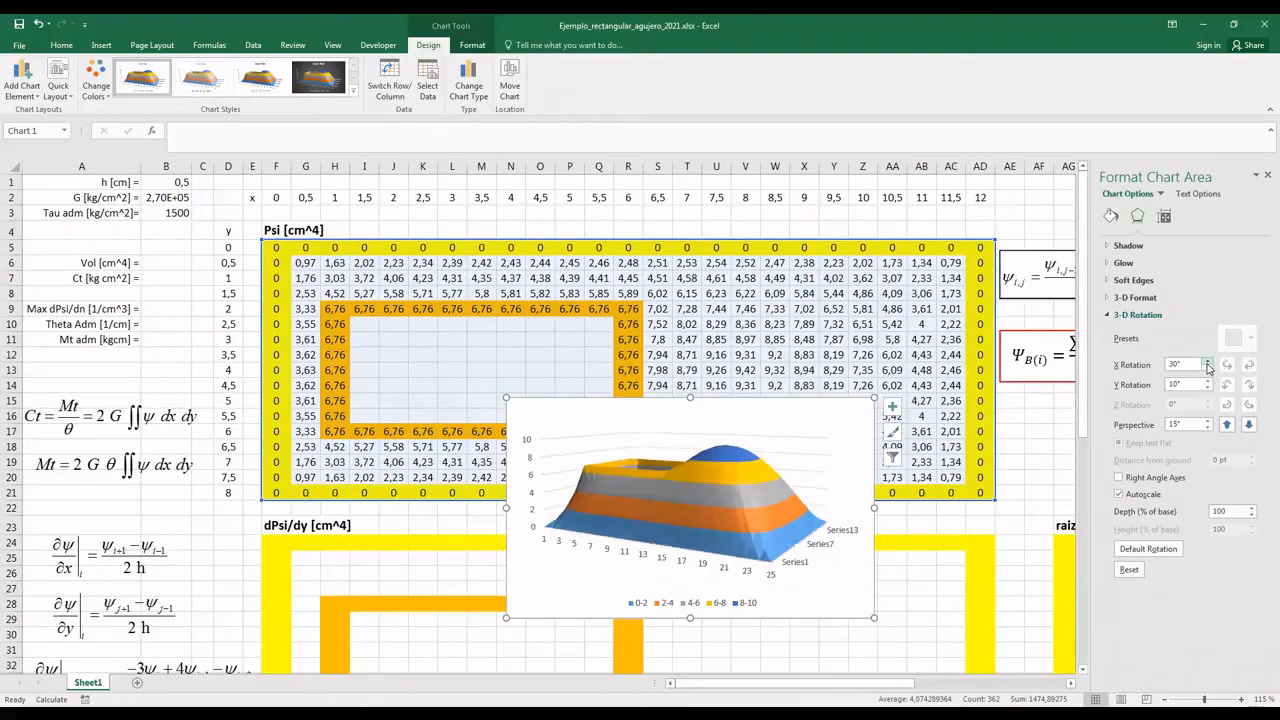
click(1208, 363)
click(1208, 368)
click(1208, 389)
click(1208, 381)
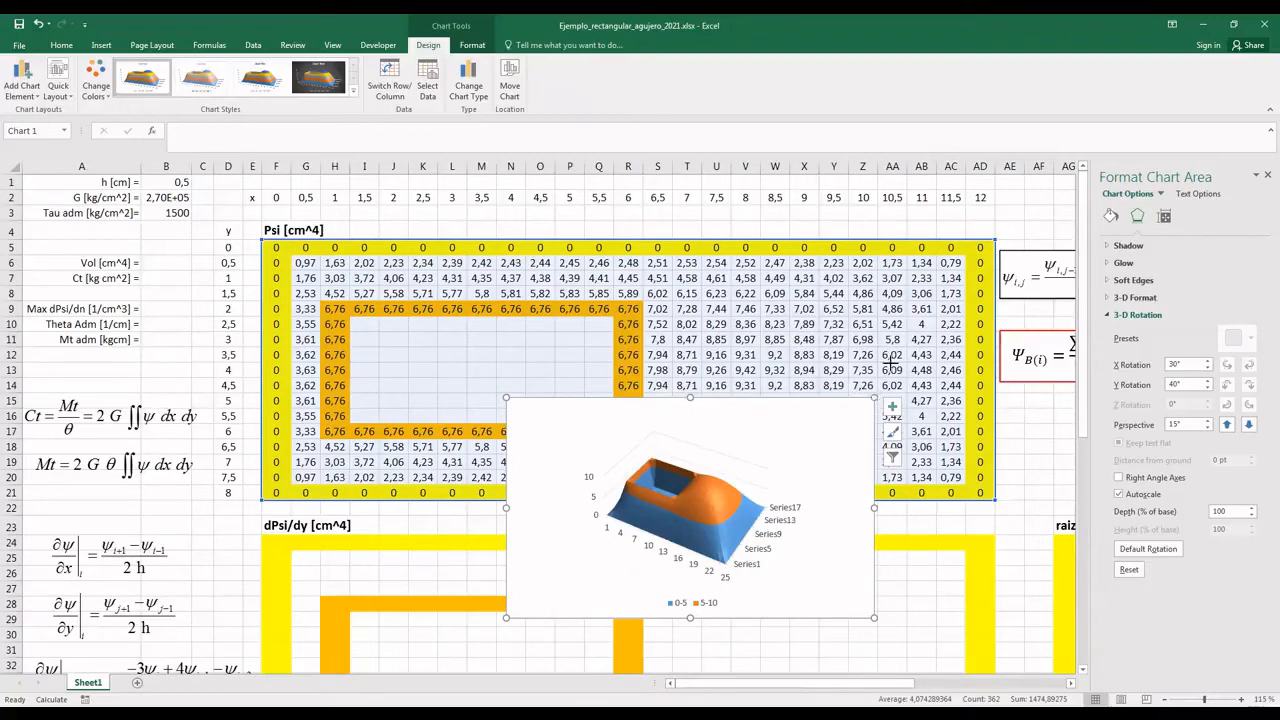
drag(890, 363, 936, 312)
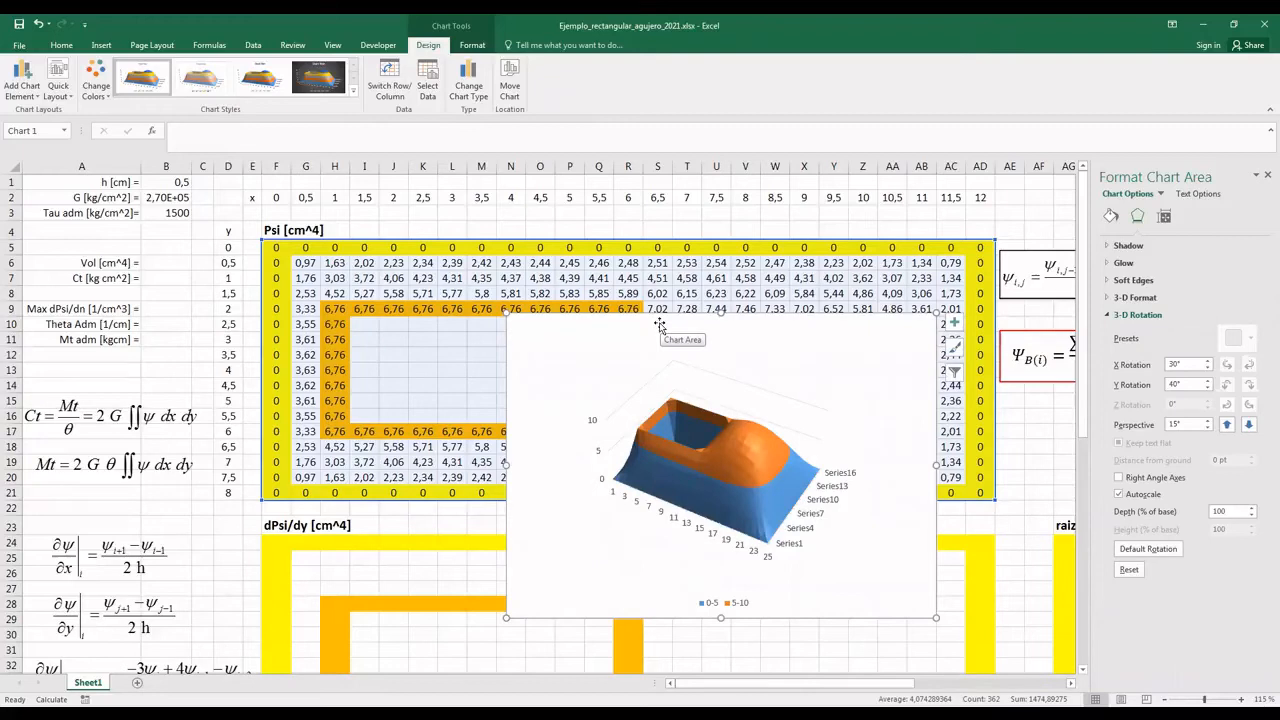
click(612, 440)
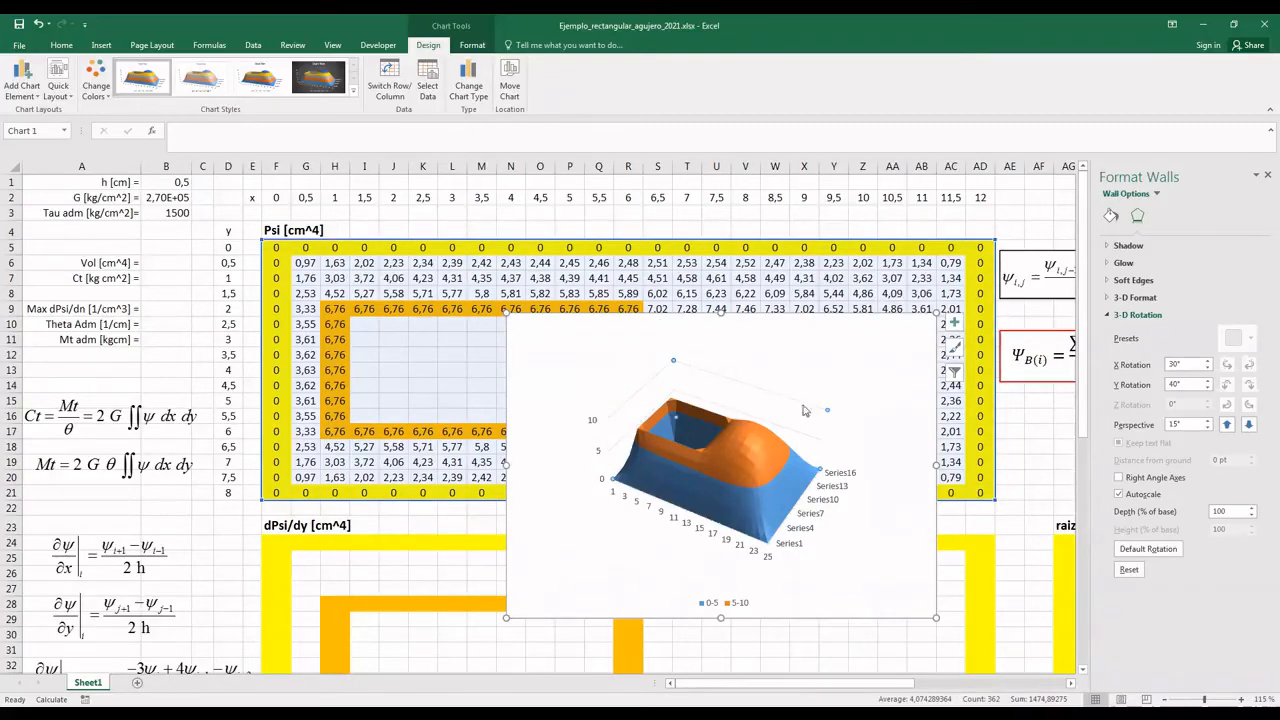
click(699, 354)
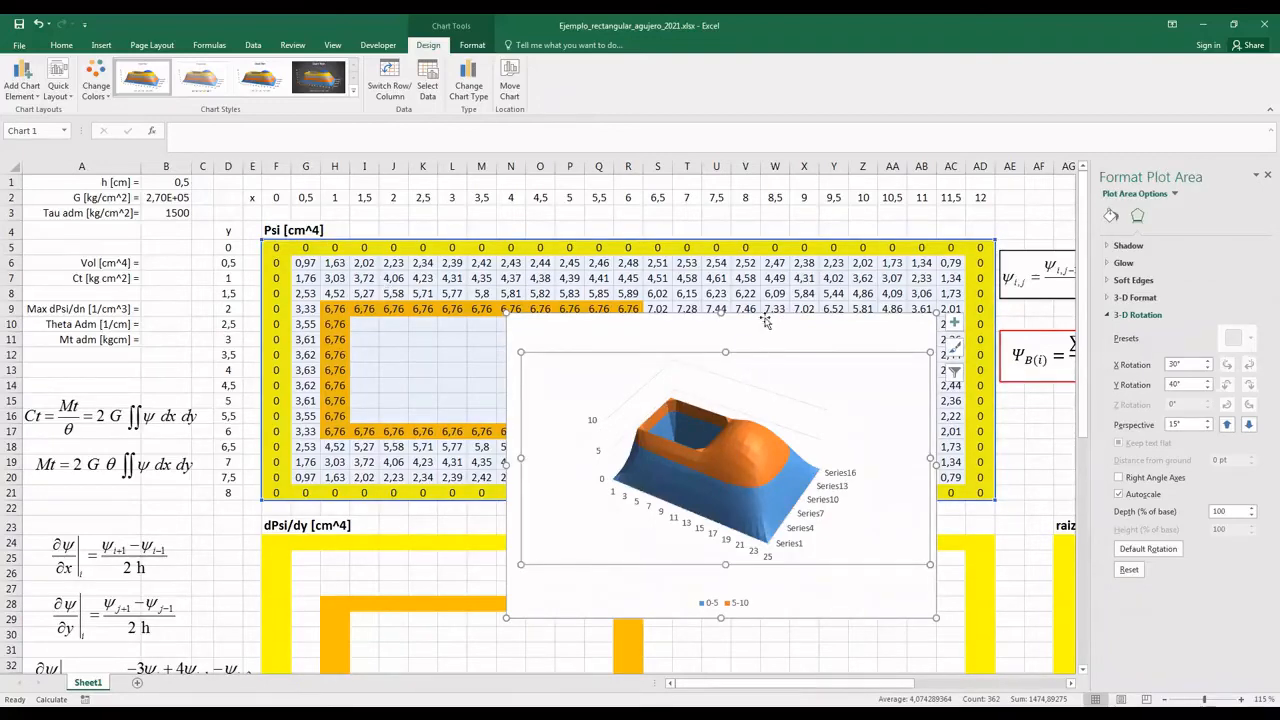
- Move the chart clear of the hole and fill the hole's interior cells I10:Q16 with the formula =$H$9
click(377, 323)
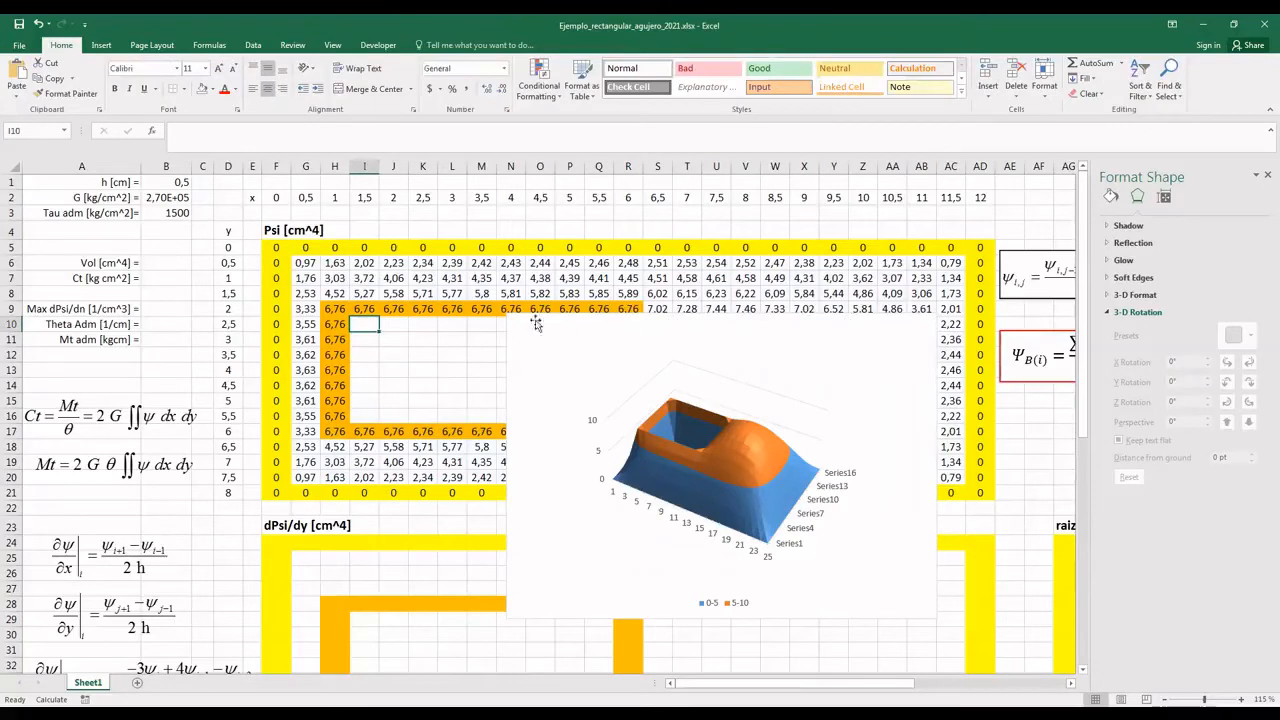
click(367, 311)
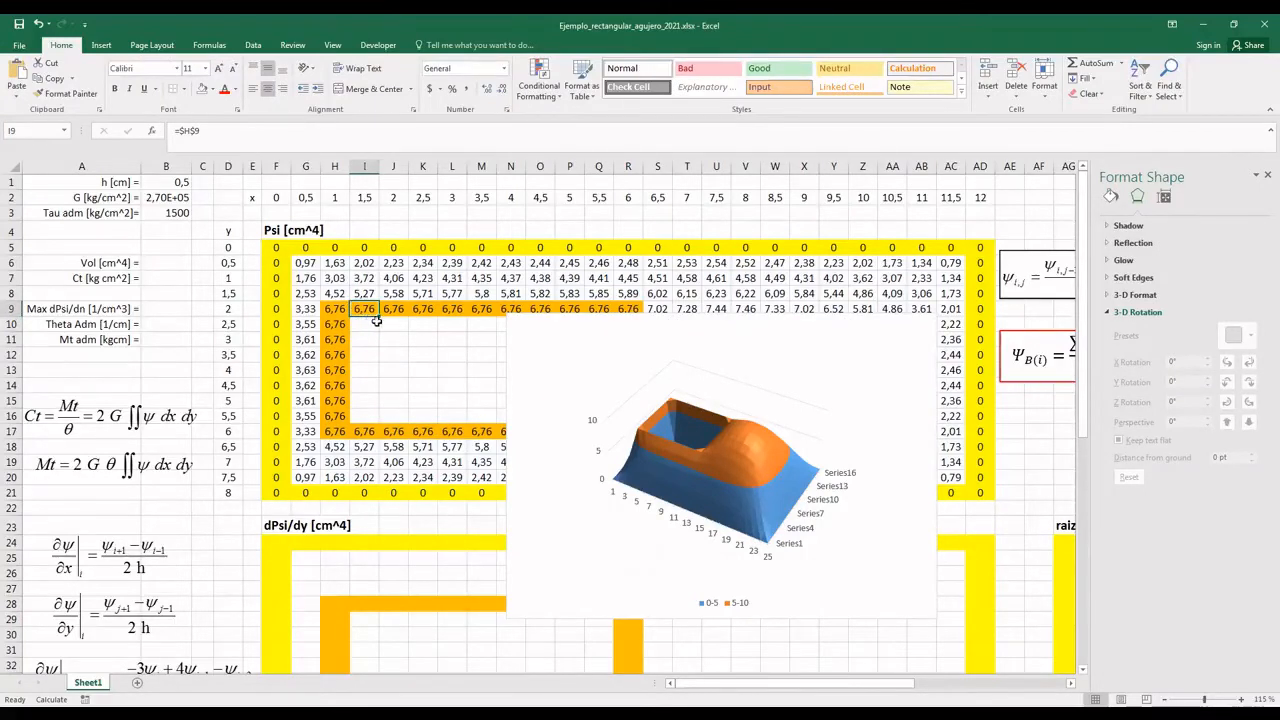
drag(538, 320, 705, 318)
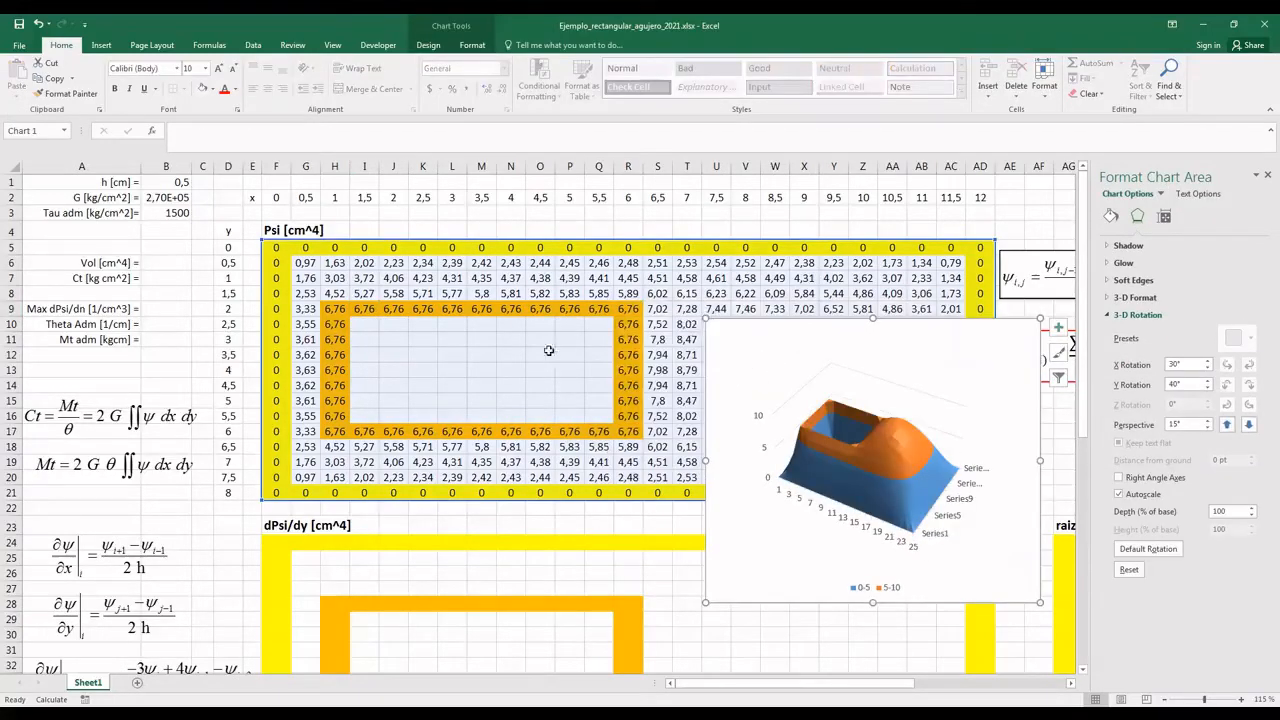
click(366, 314)
drag(378, 317, 384, 428)
double_click(368, 326)
key(Escape)
drag(368, 326, 612, 430)
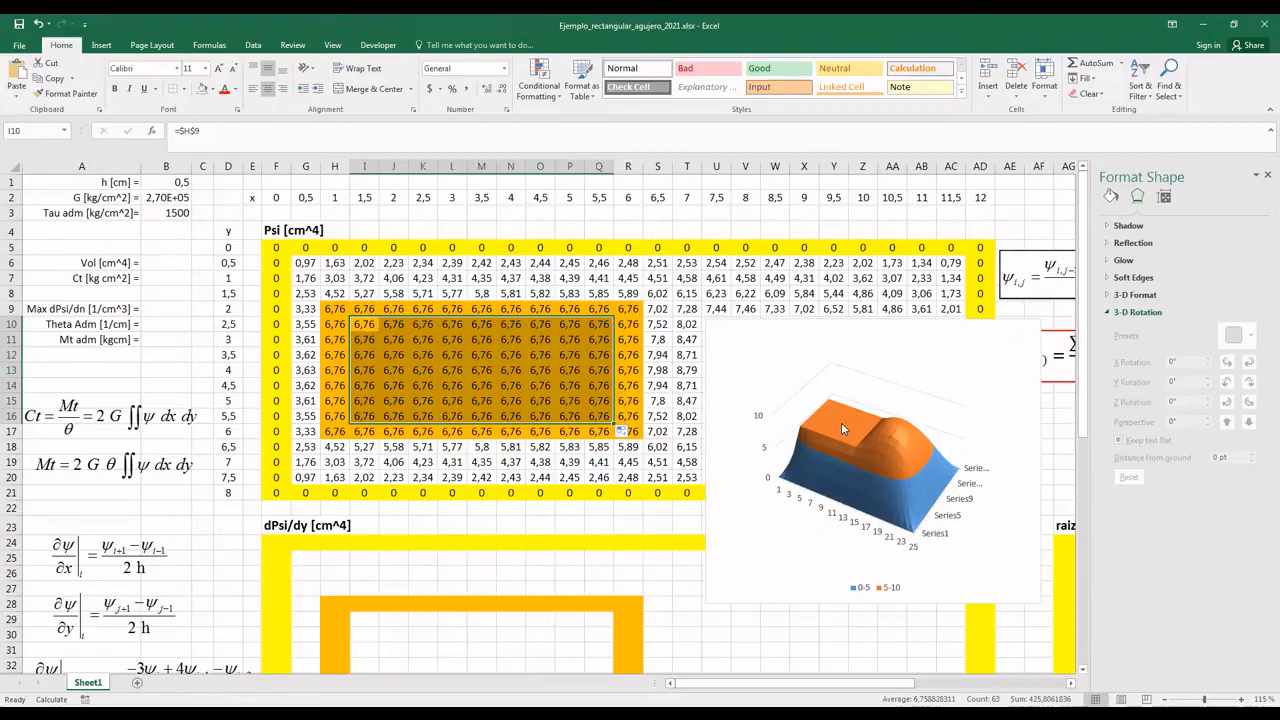
- Shrink the surface chart, close its formatting options, and place the chart beside the Psi grid so that all values are uncovered
click(748, 309)
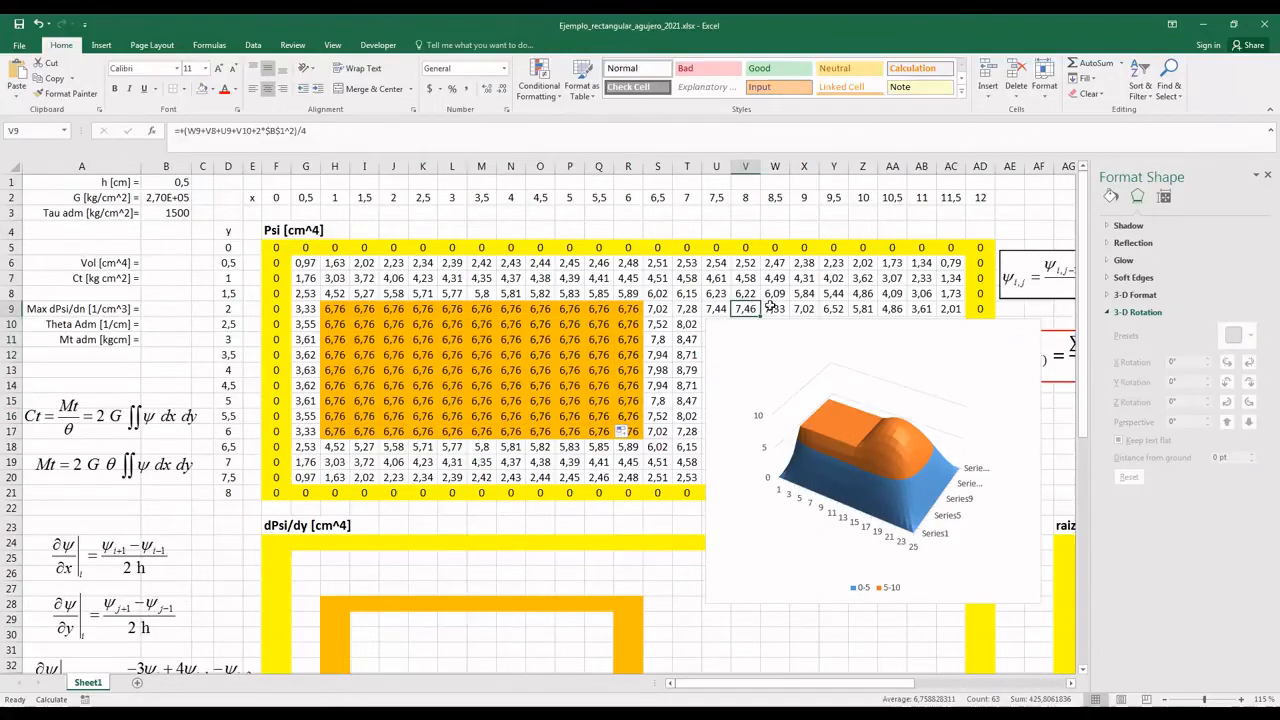
click(849, 327)
drag(1037, 320, 985, 378)
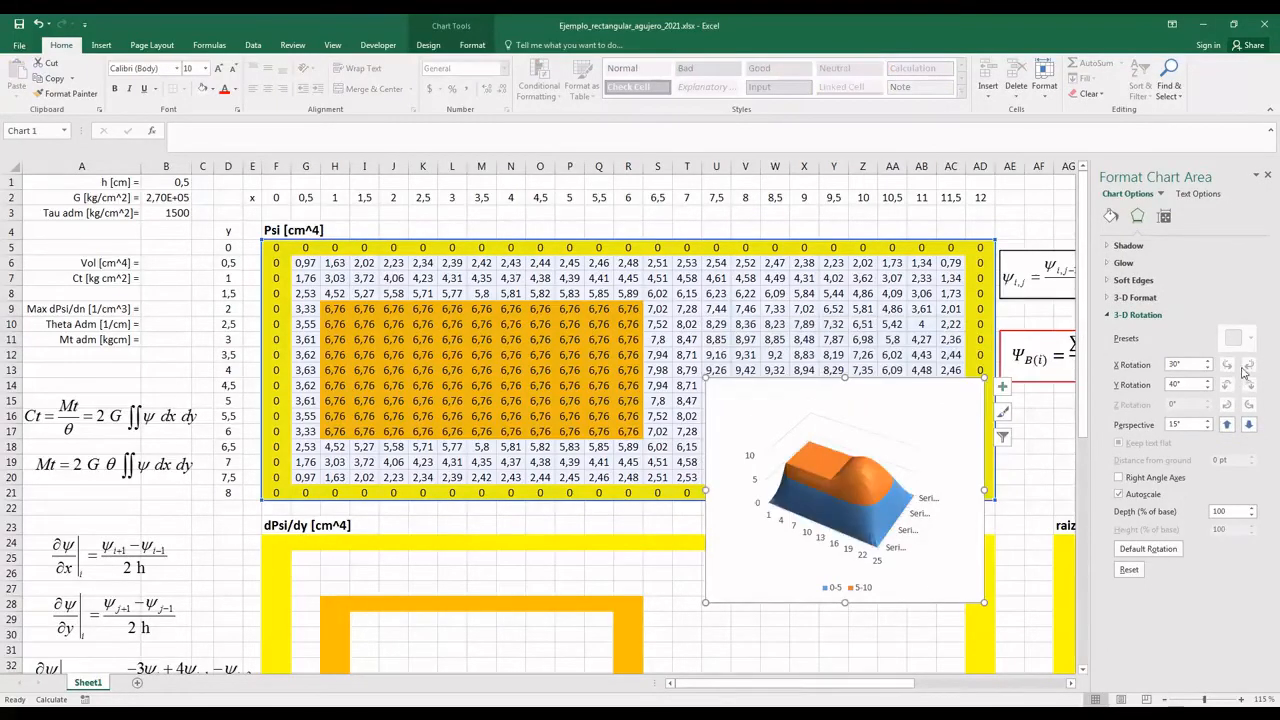
click(1266, 176)
drag(801, 386, 1072, 256)
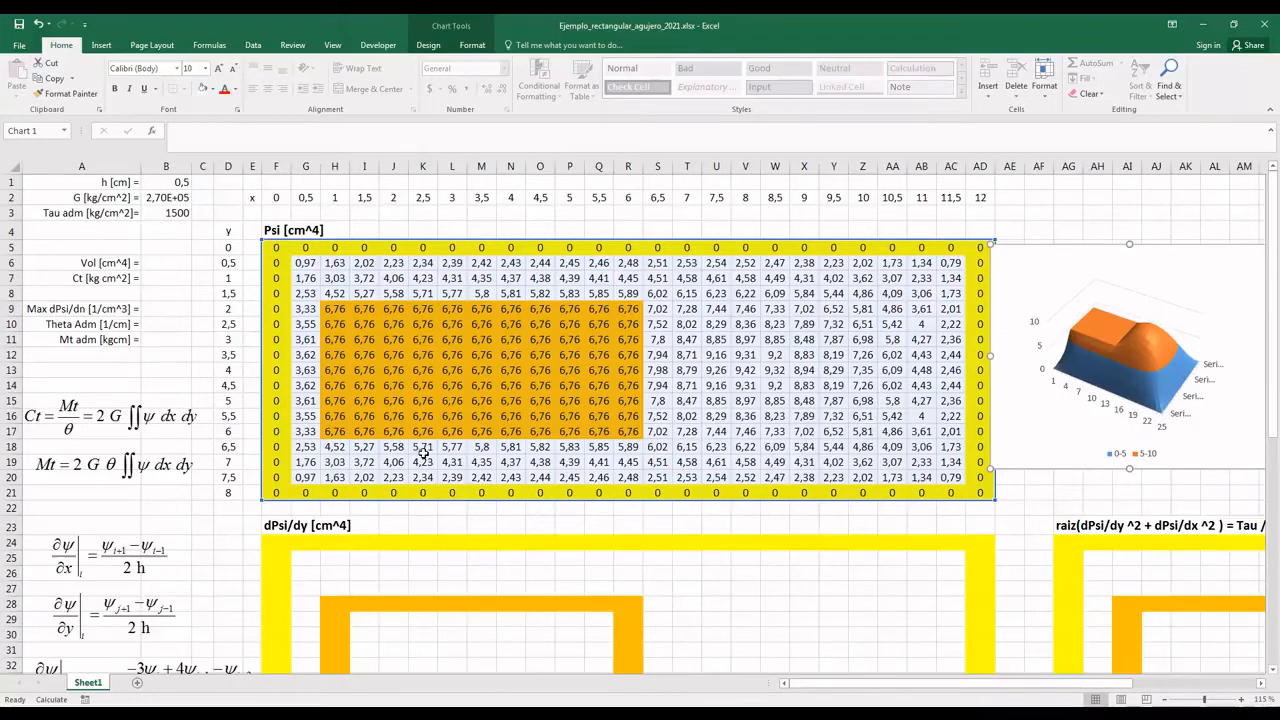
- Calculate the volume under the Psi surface in B6 with the formula +$B$1^2*SUM(F5:AD21)
click(128, 262)
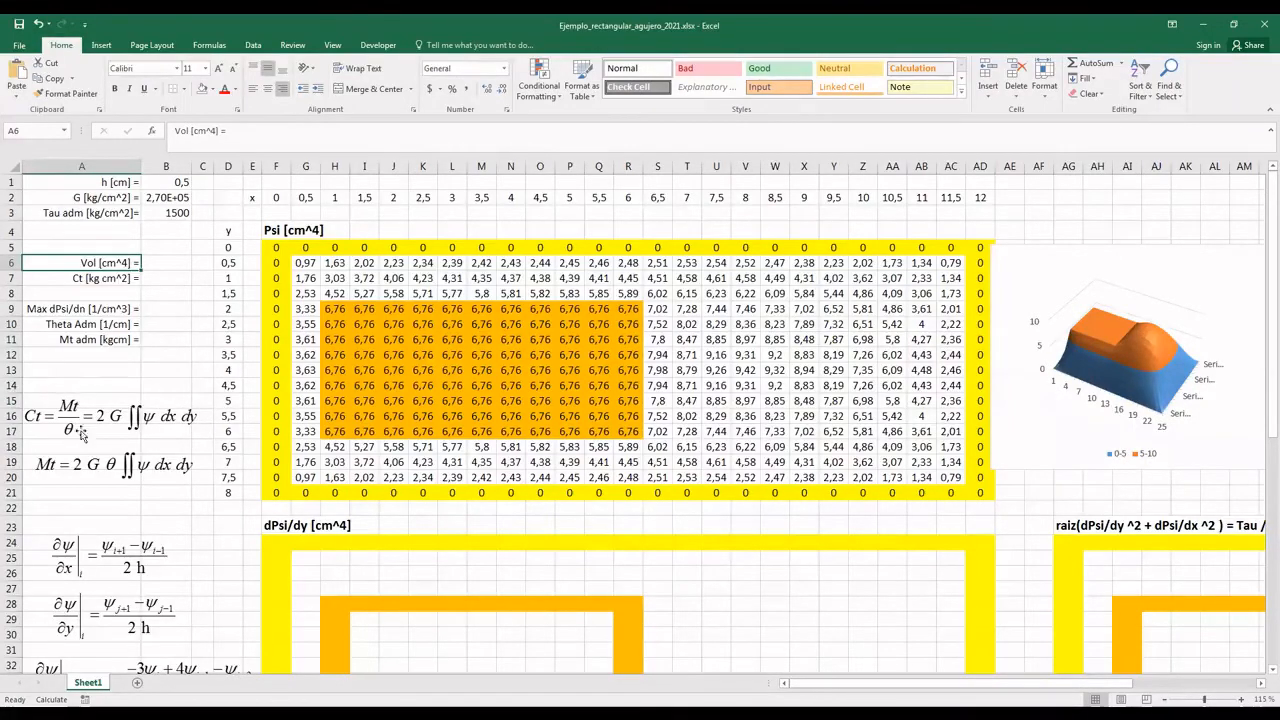
click(158, 263)
text(+)
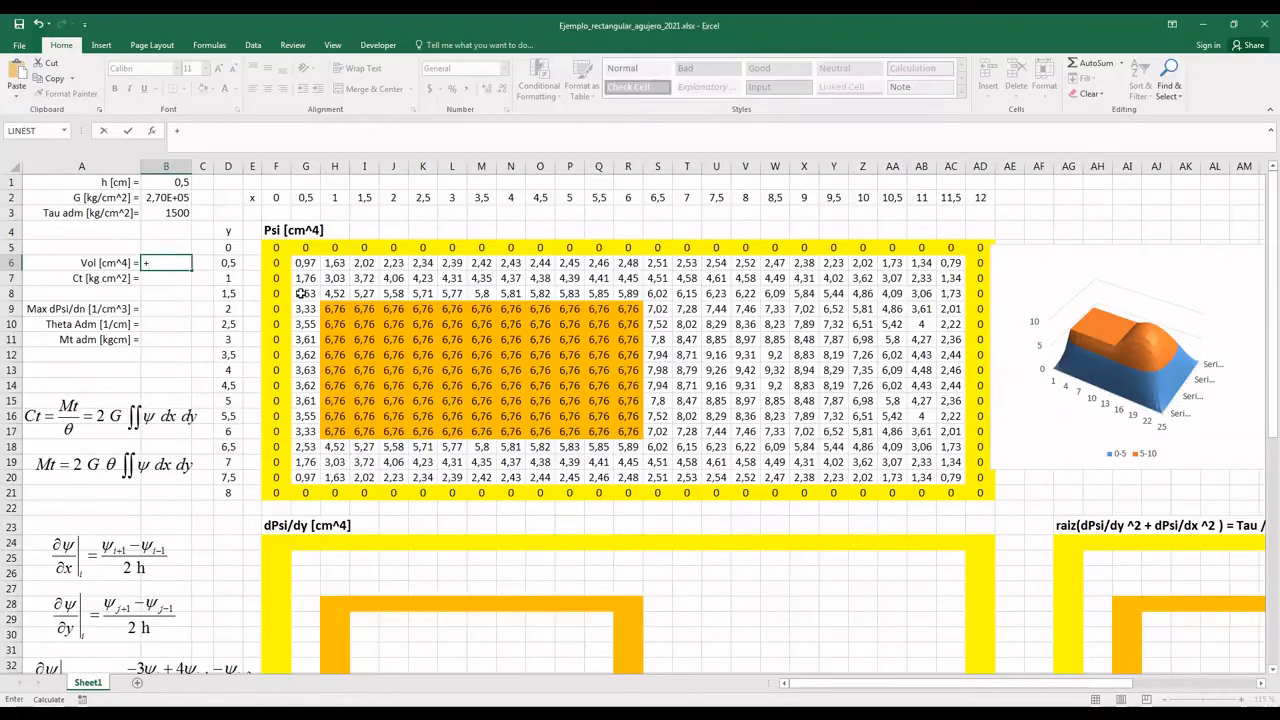
click(154, 185)
key(F4)
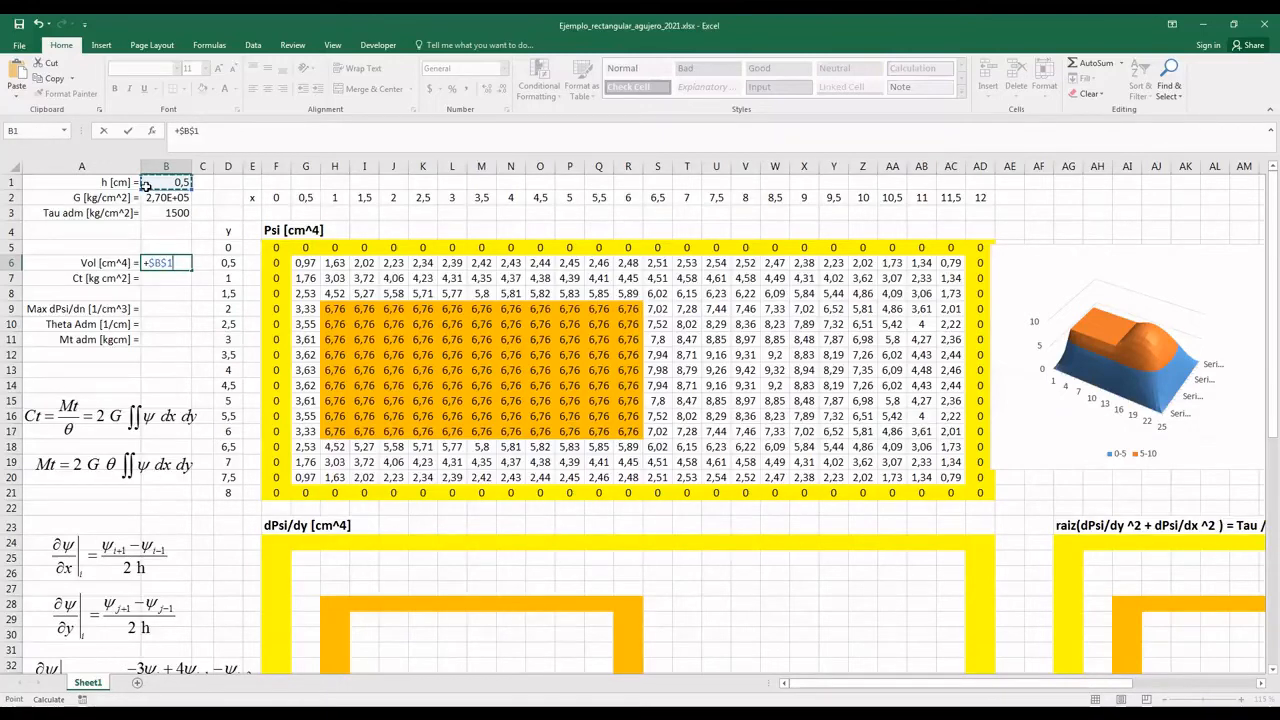
text(^2*SUM()
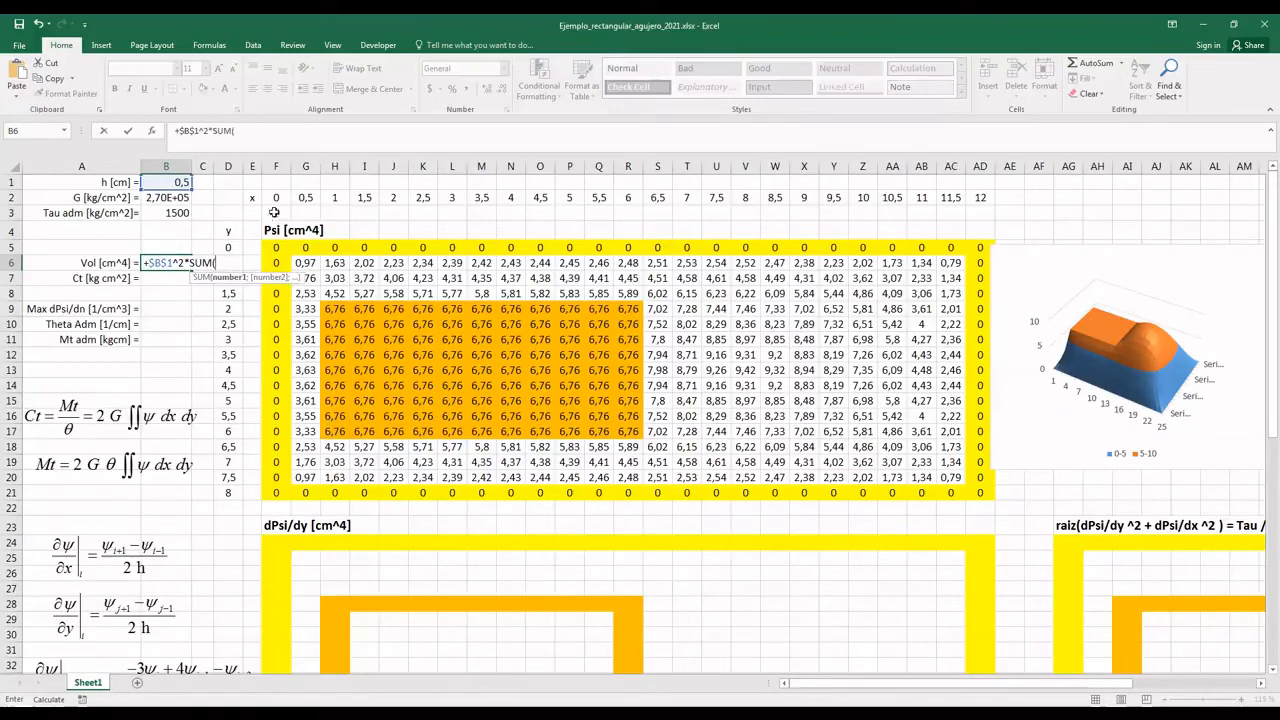
click(279, 245)
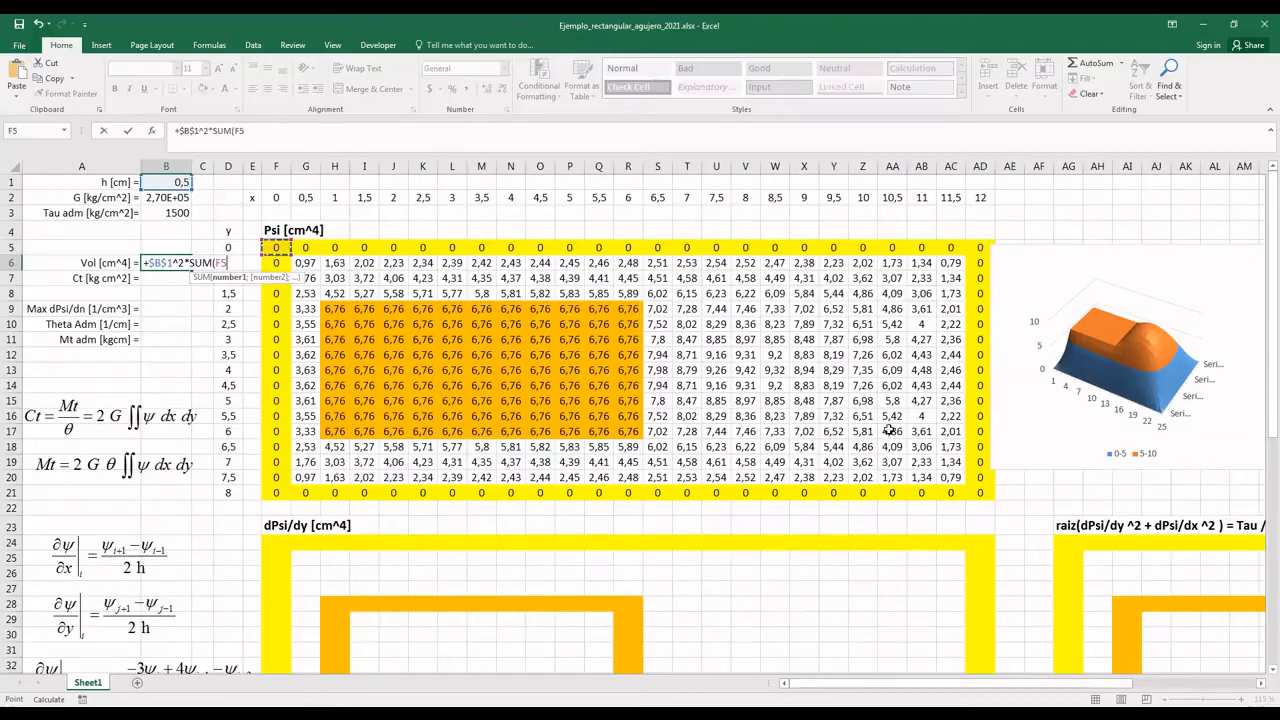
shift+click(986, 490)
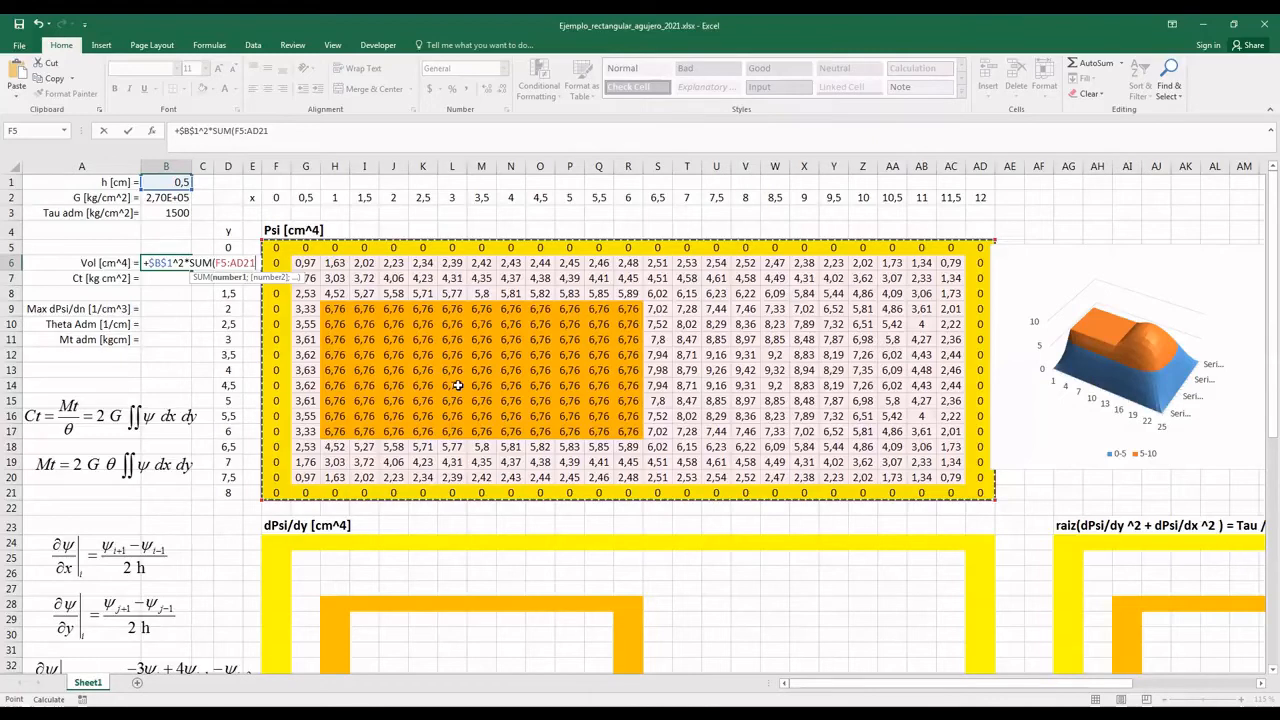
text())
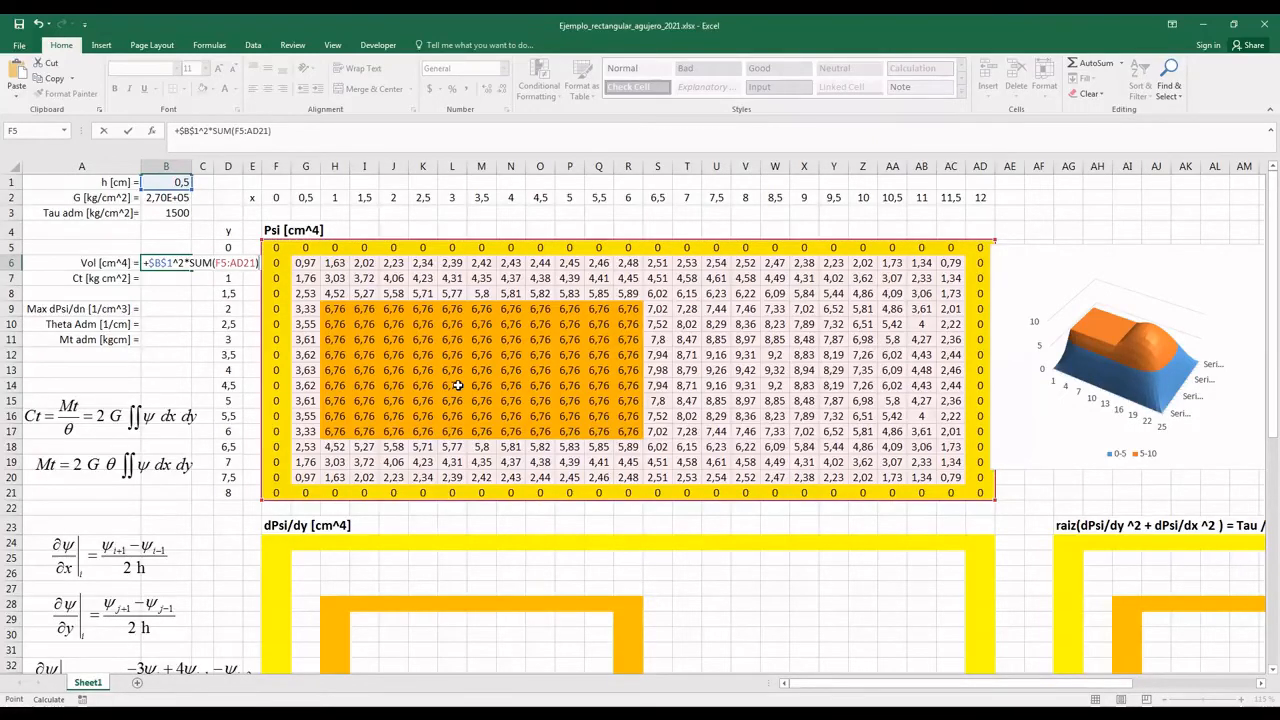
key(Return)
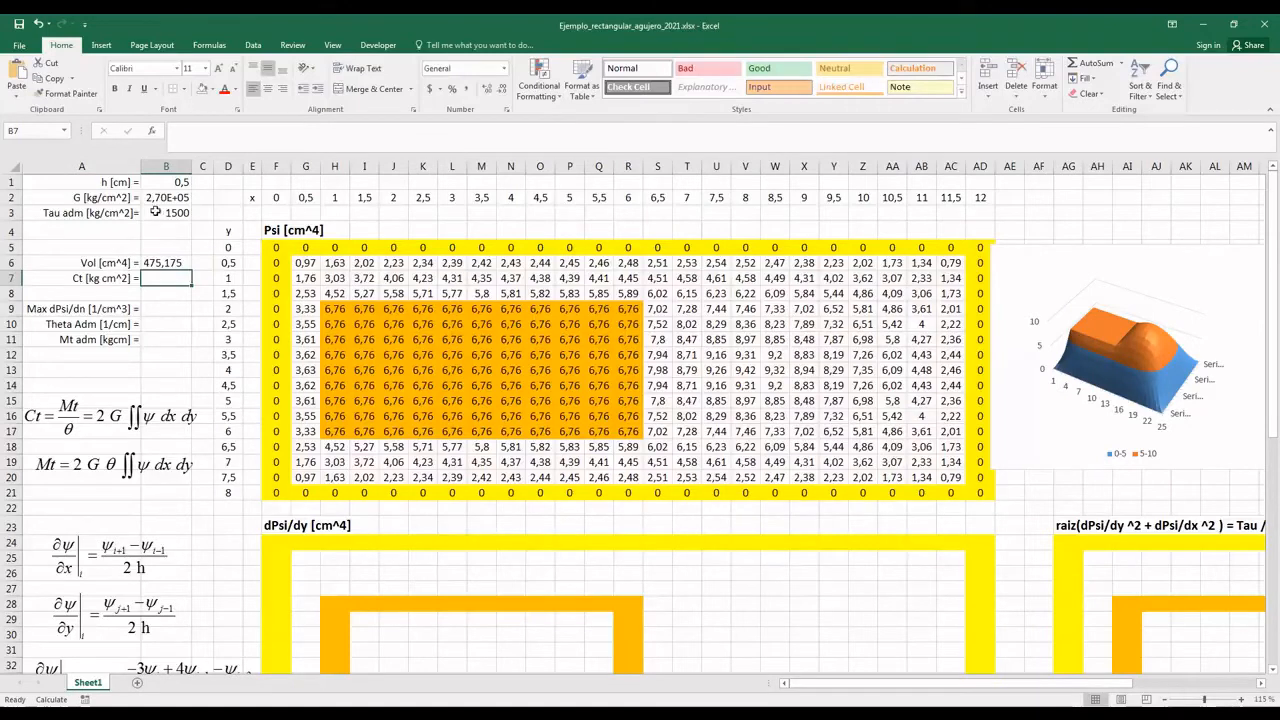
- Right-align the result cells B6:B11 and show the volume with two decimals
click(165, 260)
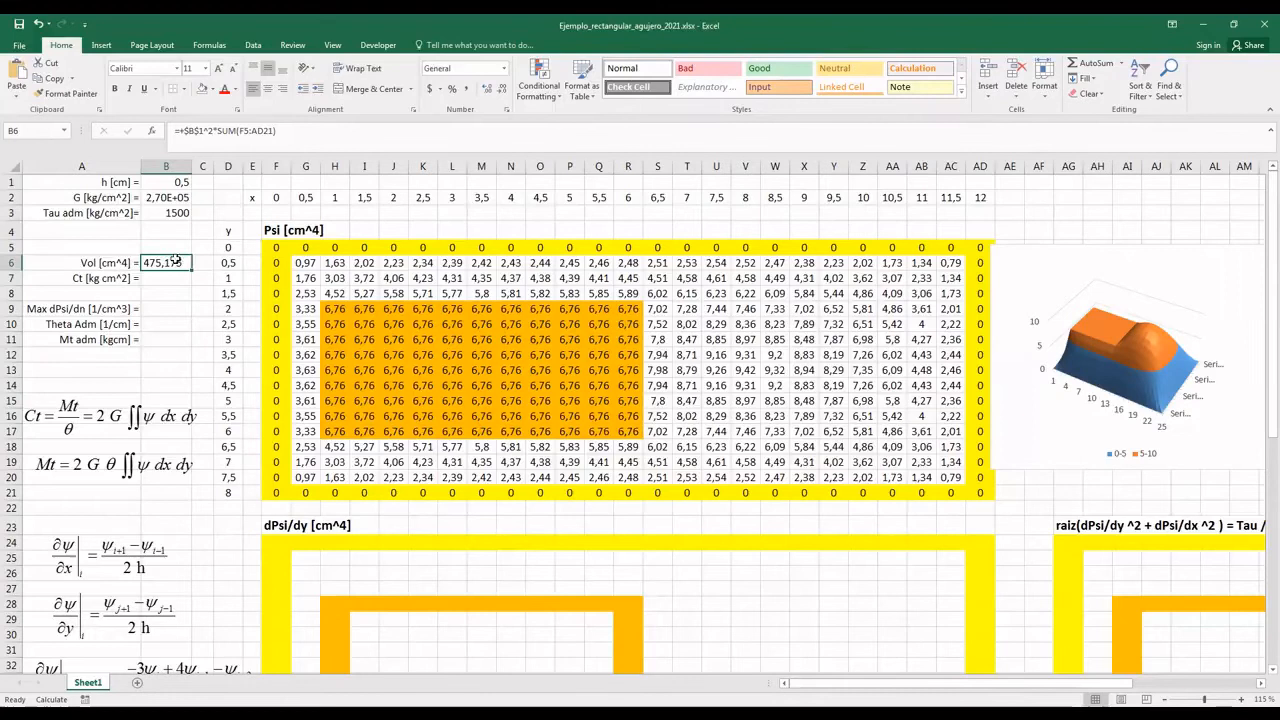
drag(175, 260, 177, 339)
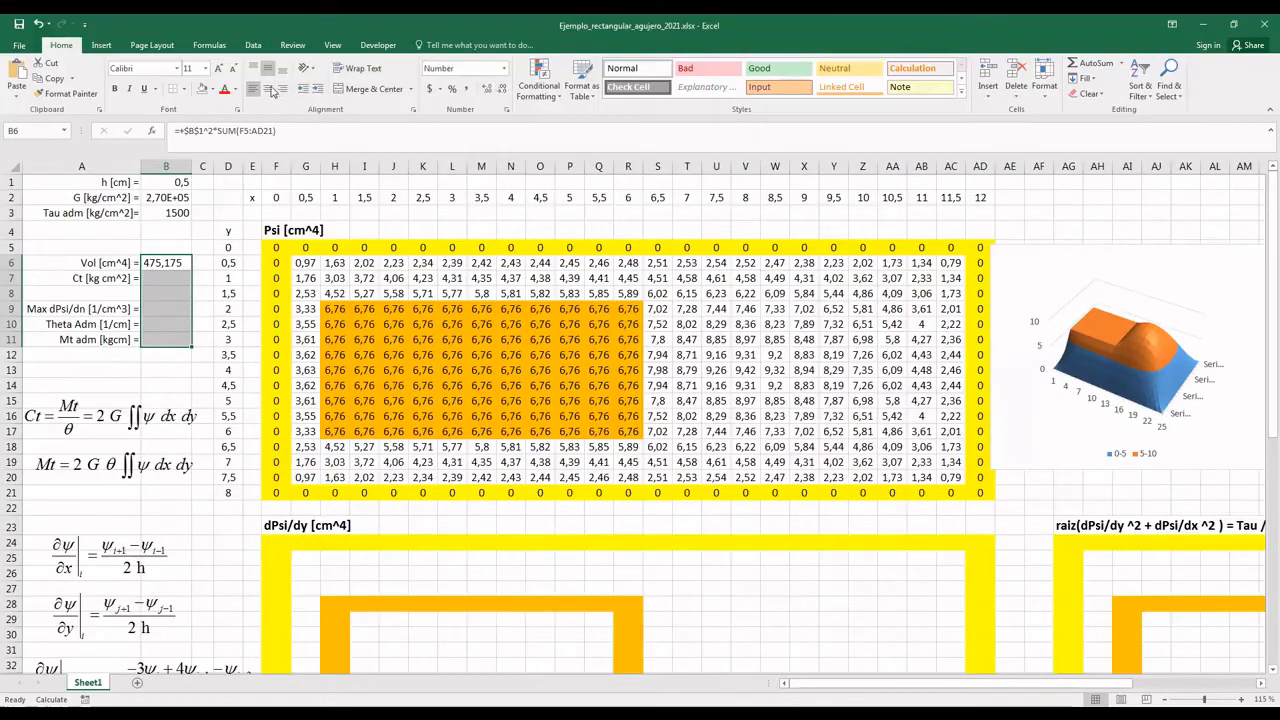
click(281, 88)
click(202, 262)
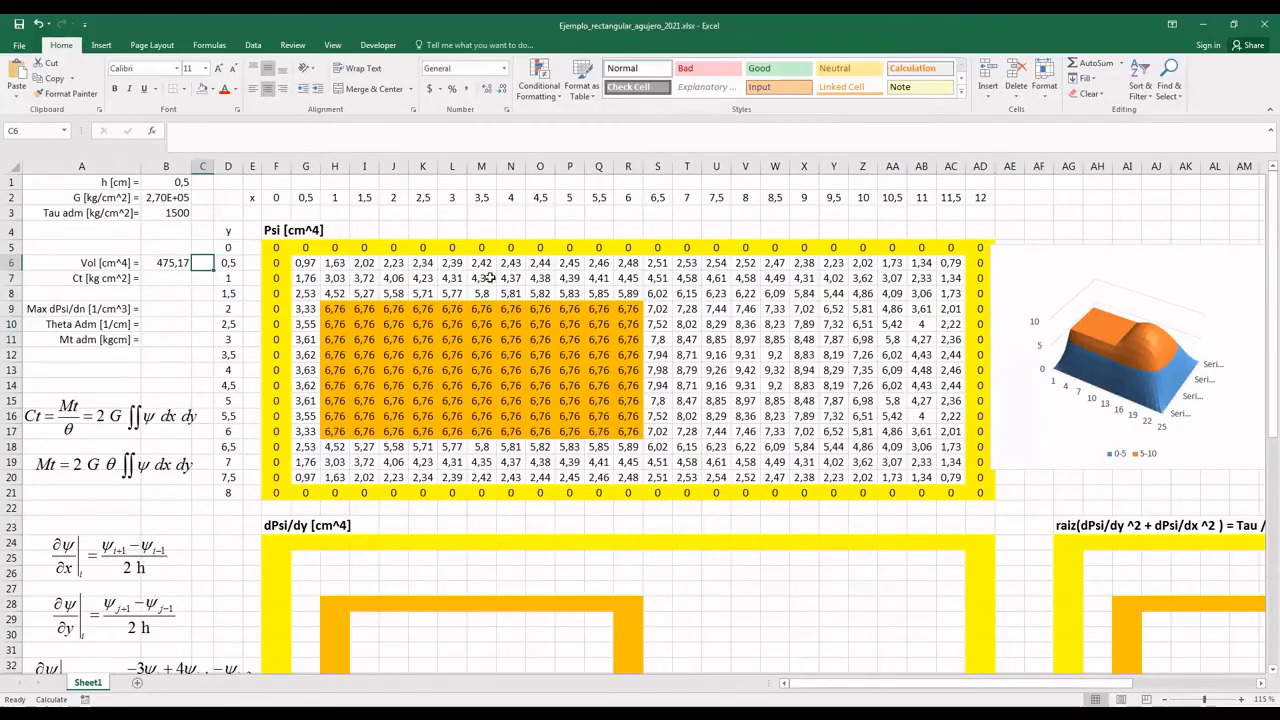
- Shift the surface chart slightly further away from the edge of the Psi grid and deselect it
click(1059, 248)
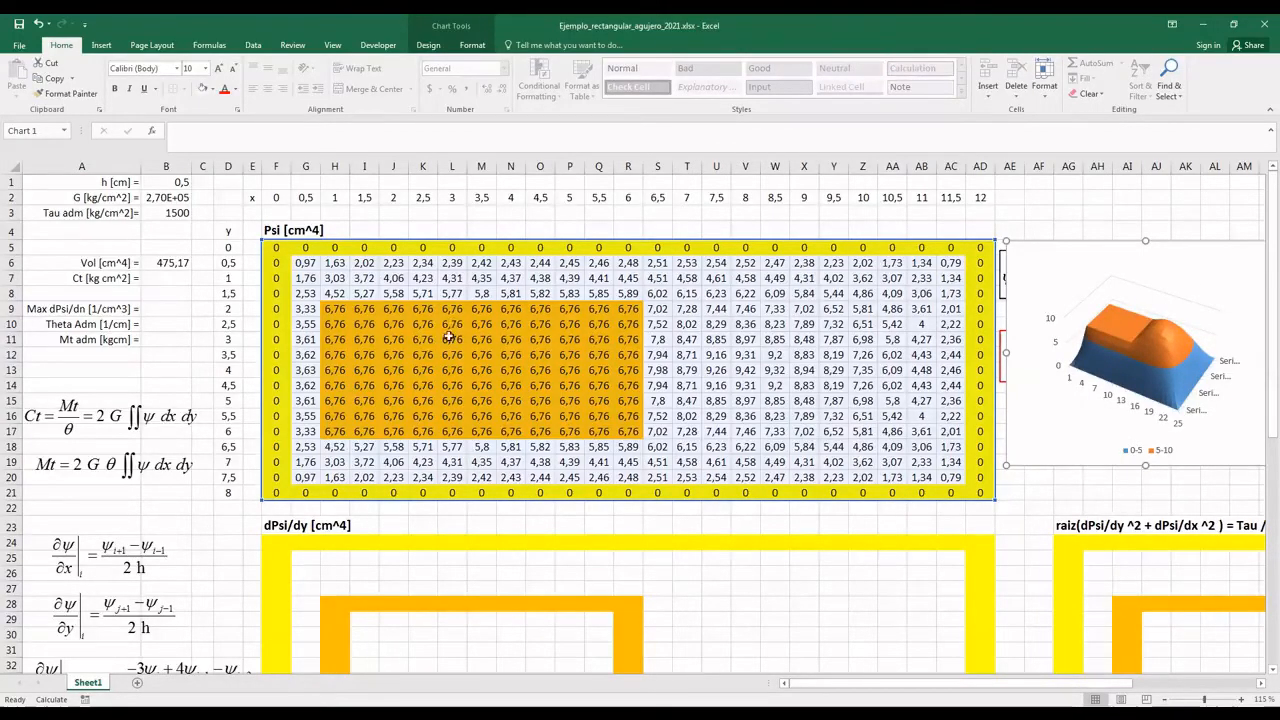
click(628, 276)
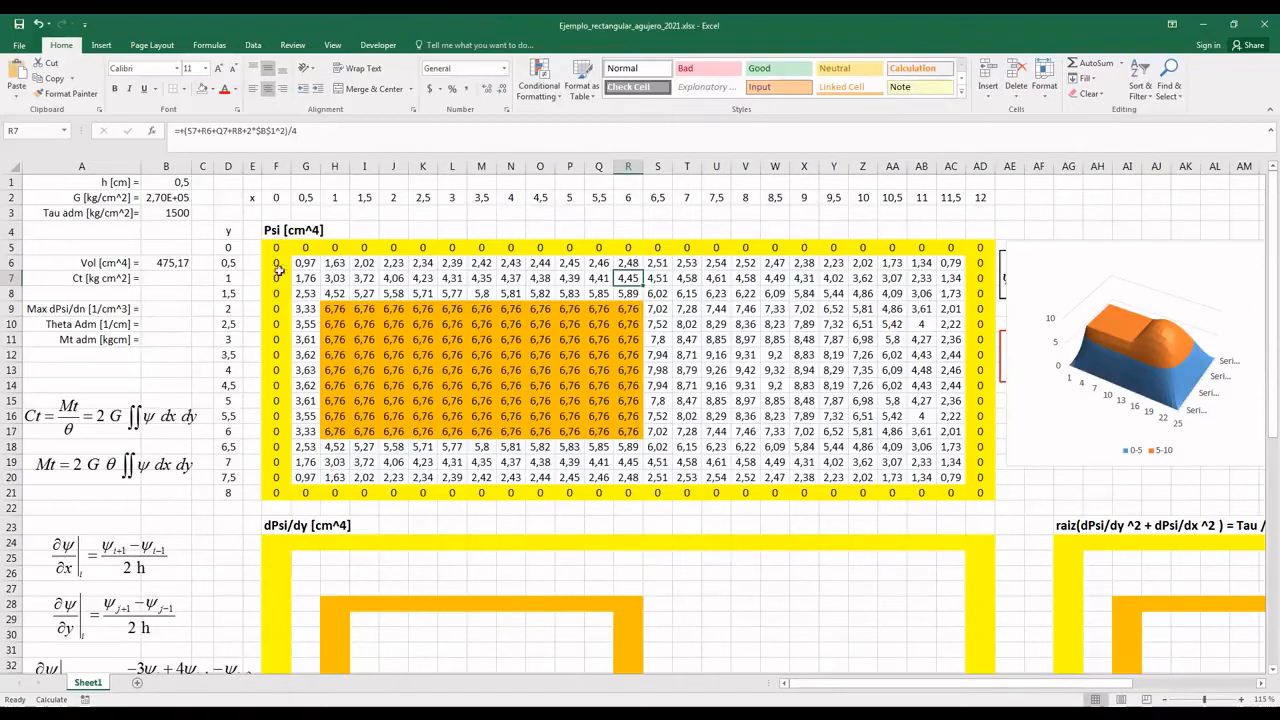
- Compare the Psi values above and below the middle row 13, at matching nodes in rows 6 and 20, to check symmetry
drag(268, 367, 958, 368)
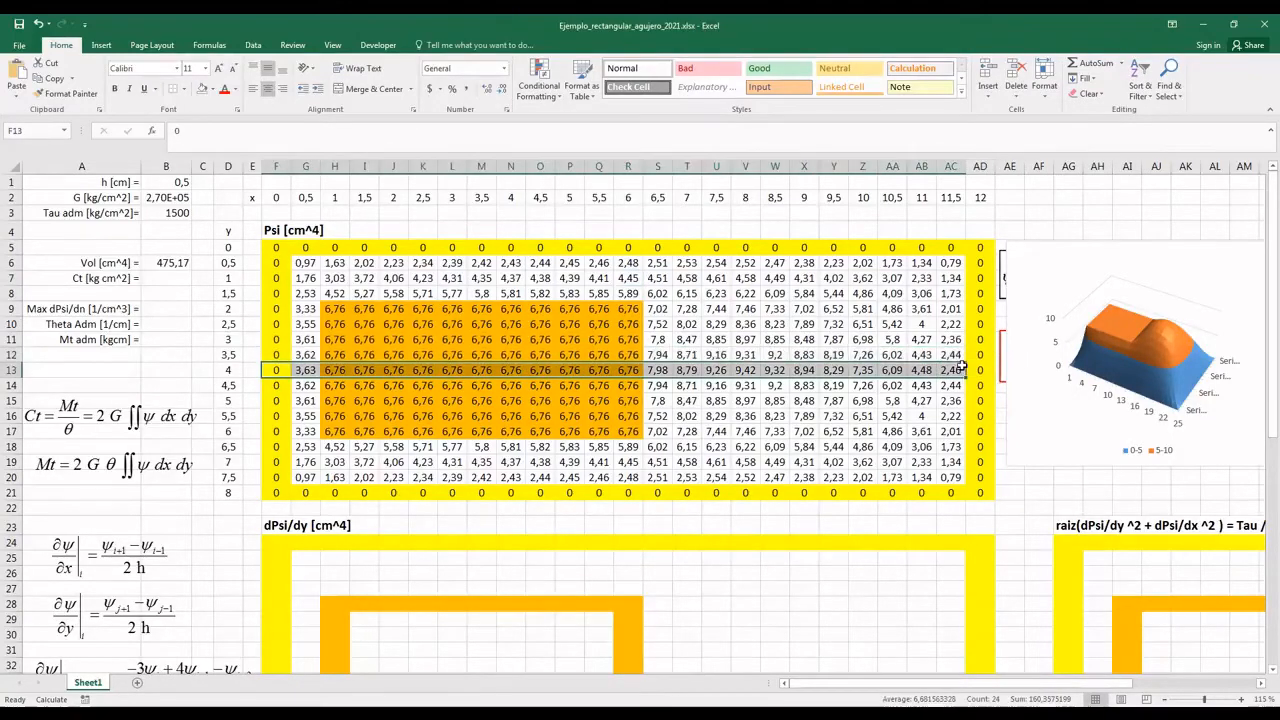
click(300, 265)
click(306, 477)
click(842, 262)
click(836, 478)
click(950, 262)
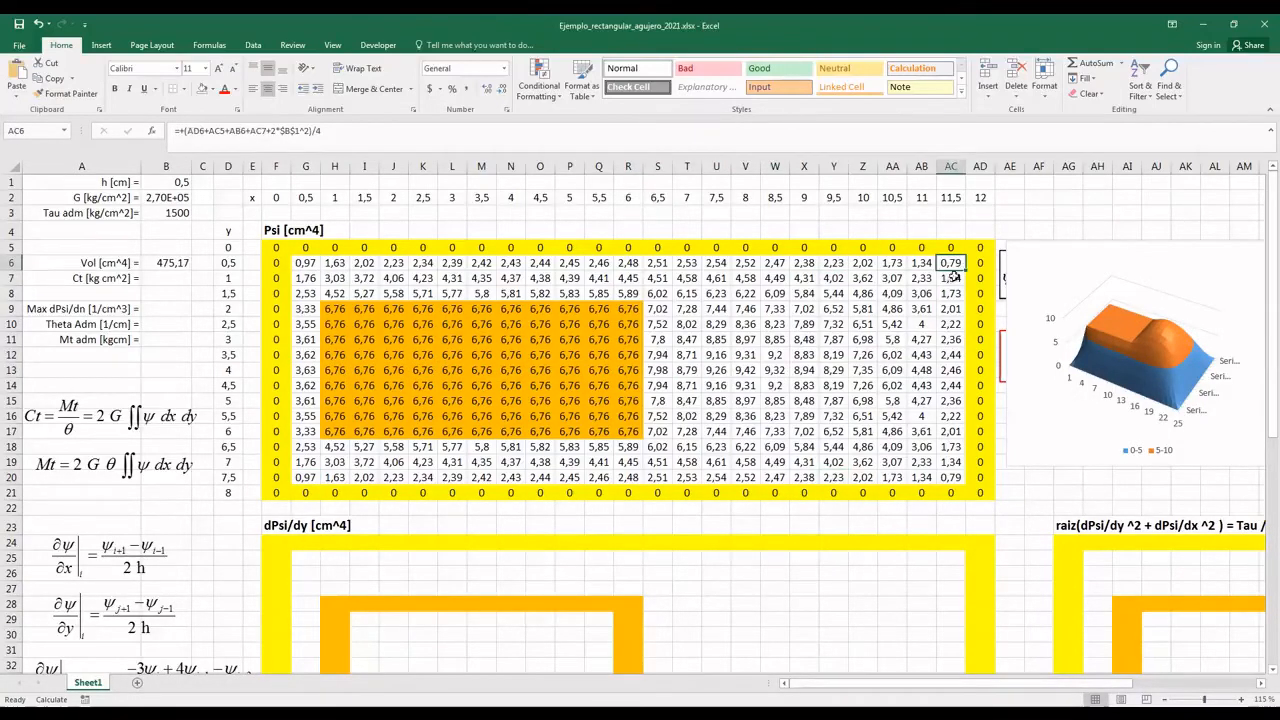
click(950, 477)
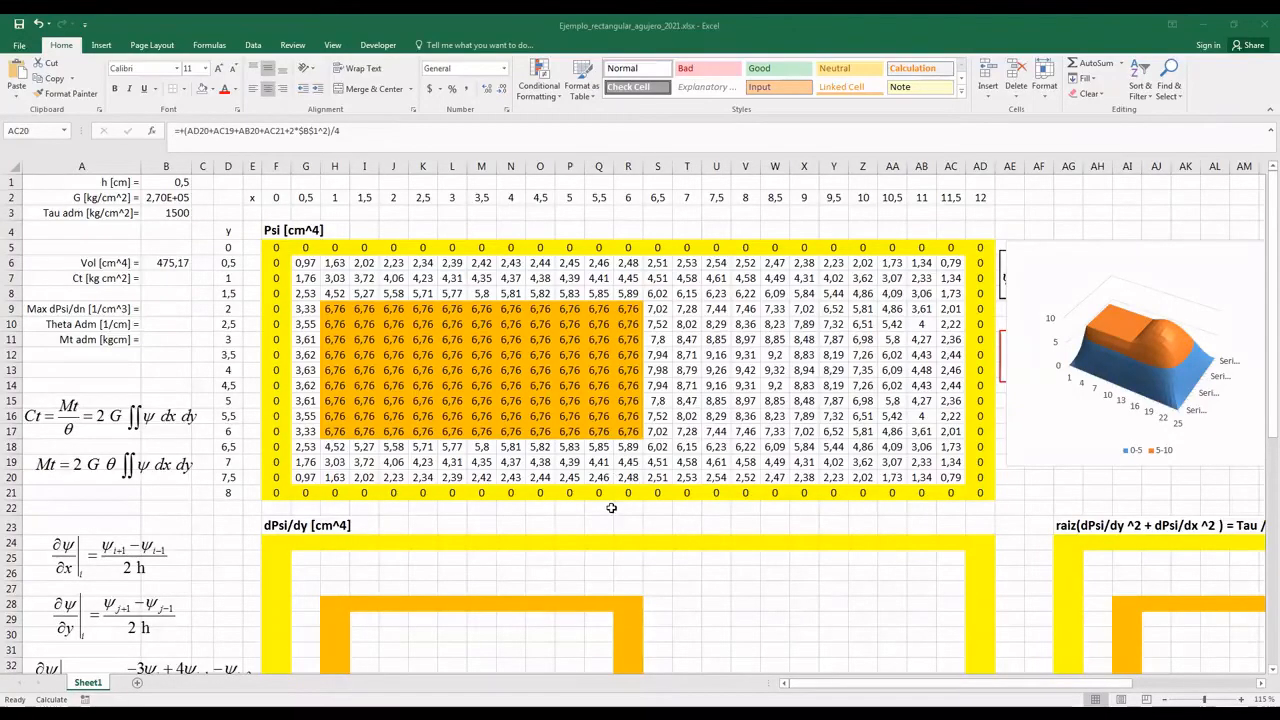
- Examine the derivative formulas and the dPsi/dy grid's vertical borders at F24:F40 and along the hole at H28:H36
scroll(596, 509, down, 2)
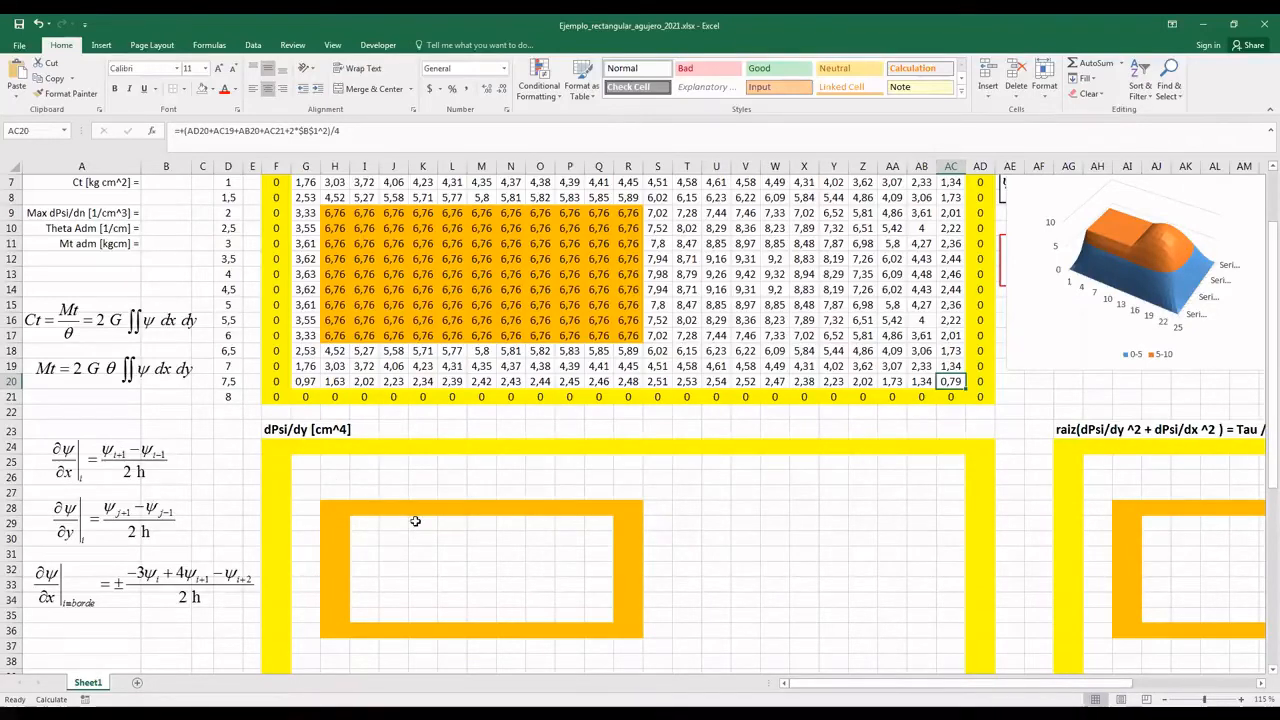
scroll(196, 450, down, 1)
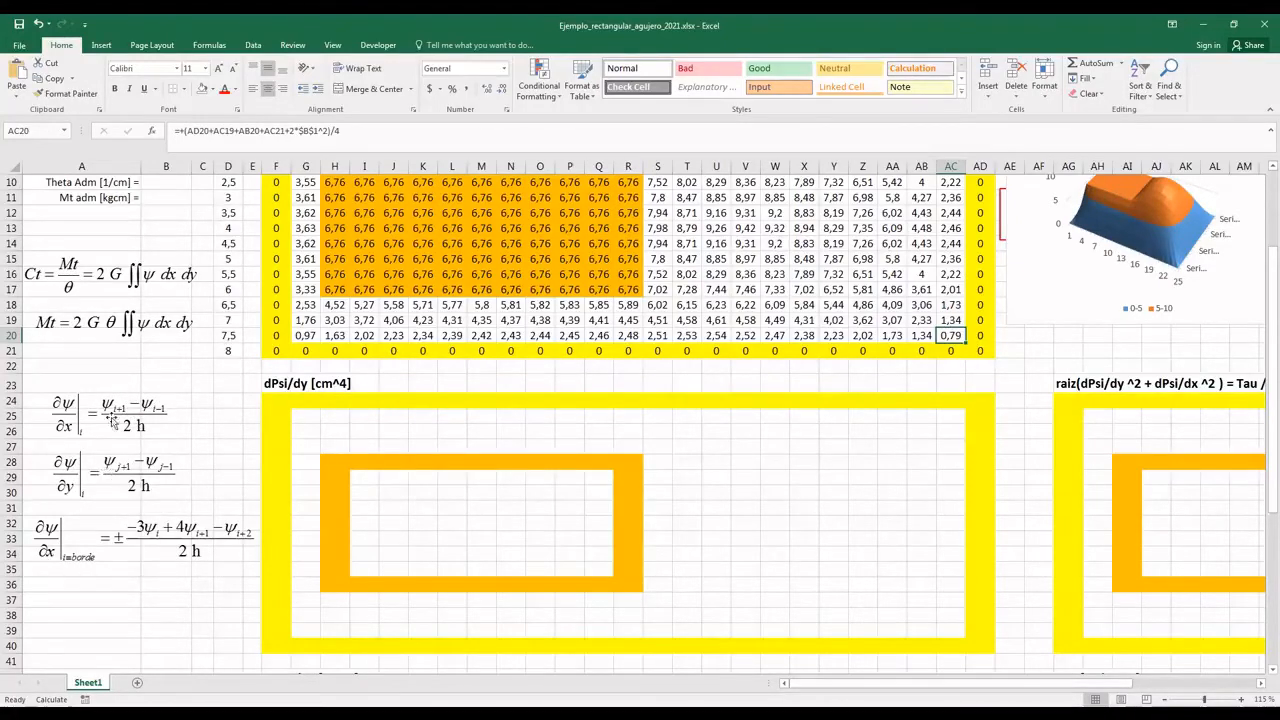
drag(282, 402, 252, 510)
drag(245, 620, 272, 640)
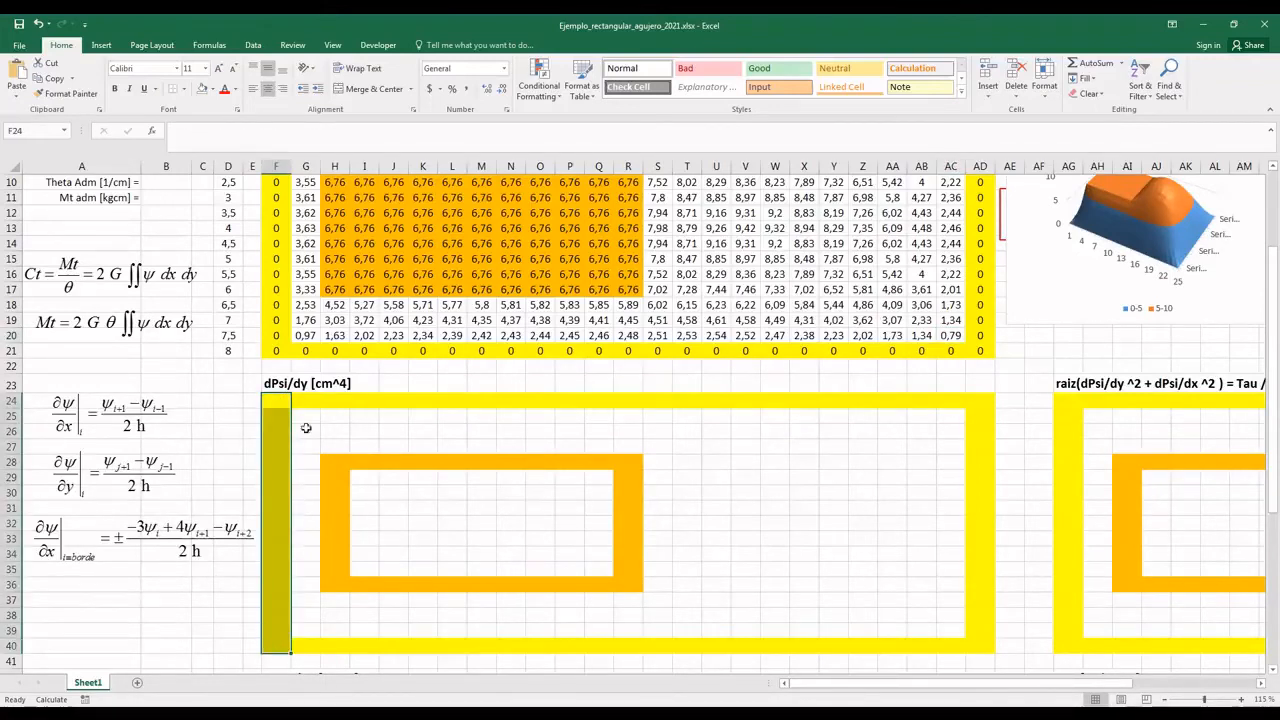
drag(345, 463, 350, 577)
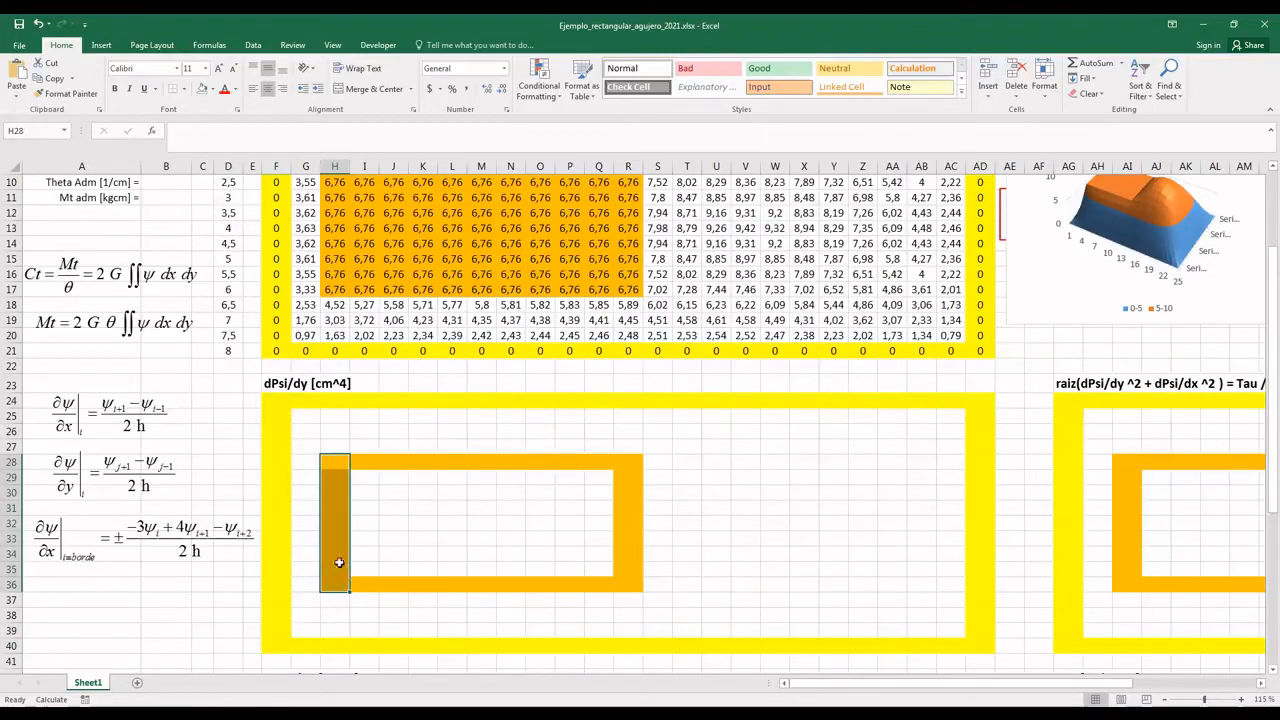
- Examine the border derivative equation and the central-difference formulas in dPsi/dy cells G25 and F25 against their Psi nodes
click(122, 536)
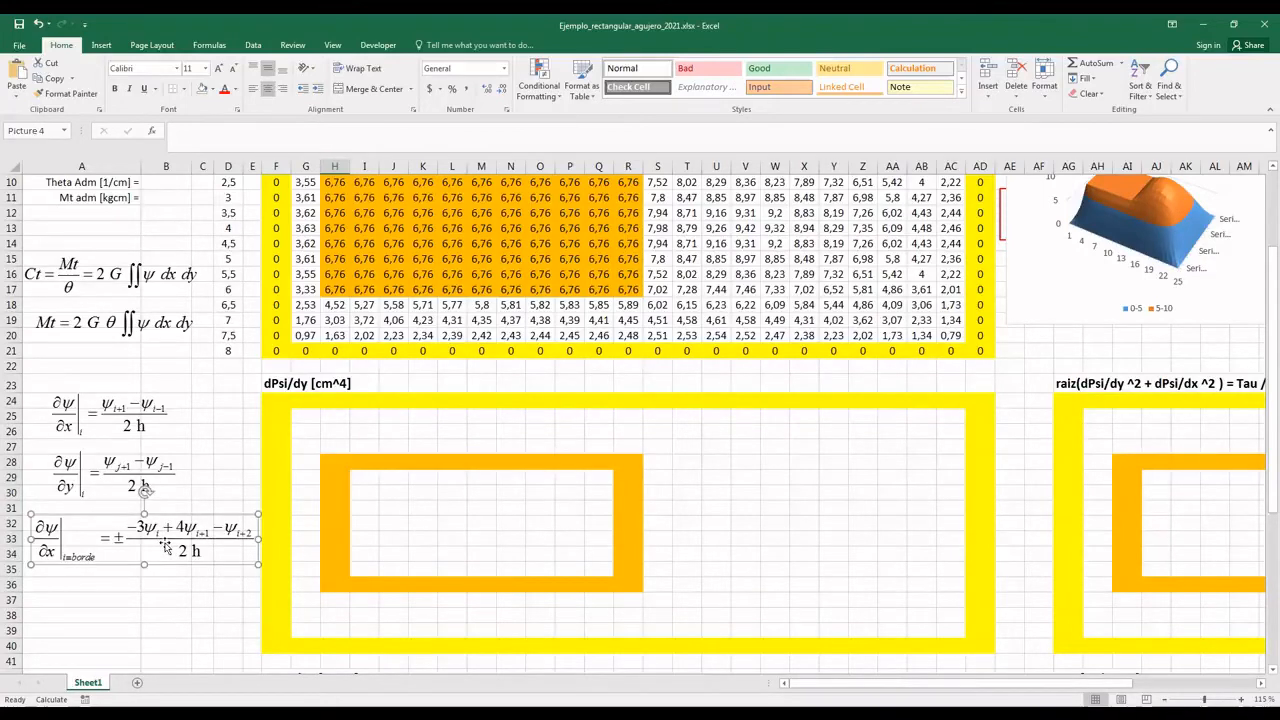
click(305, 424)
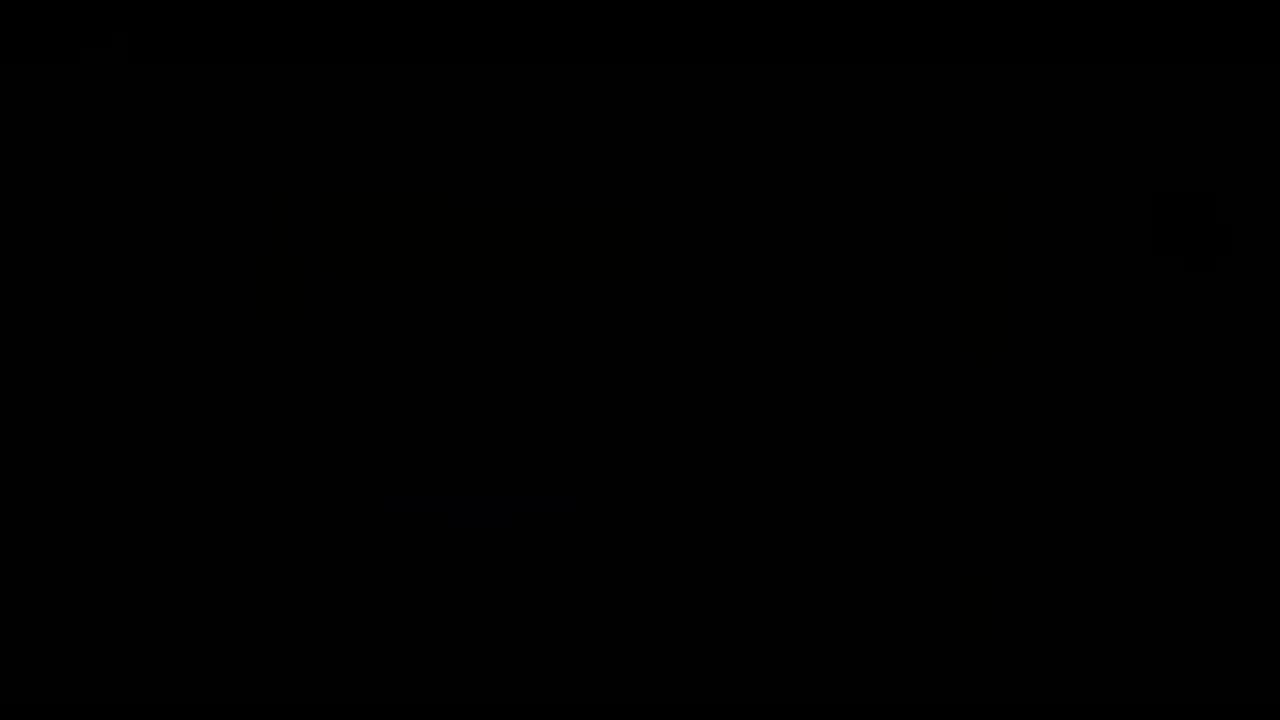
scroll(378, 338, up, 2)
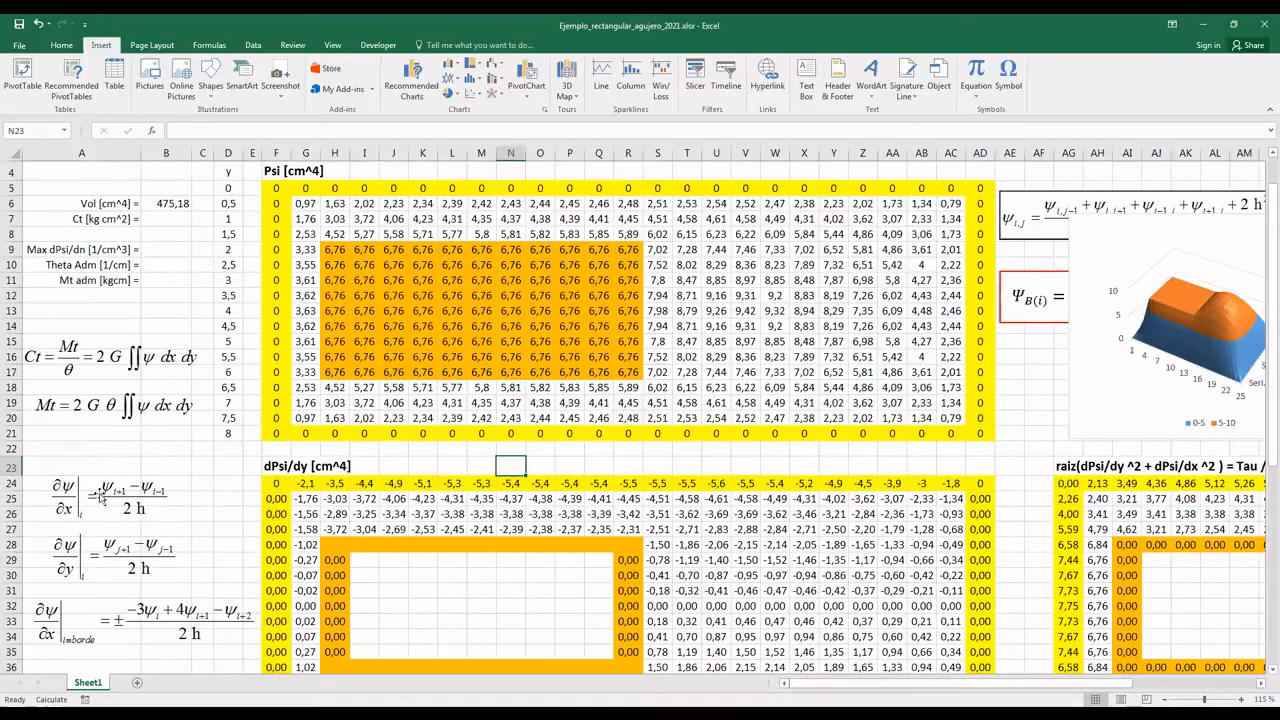
double_click(300, 500)
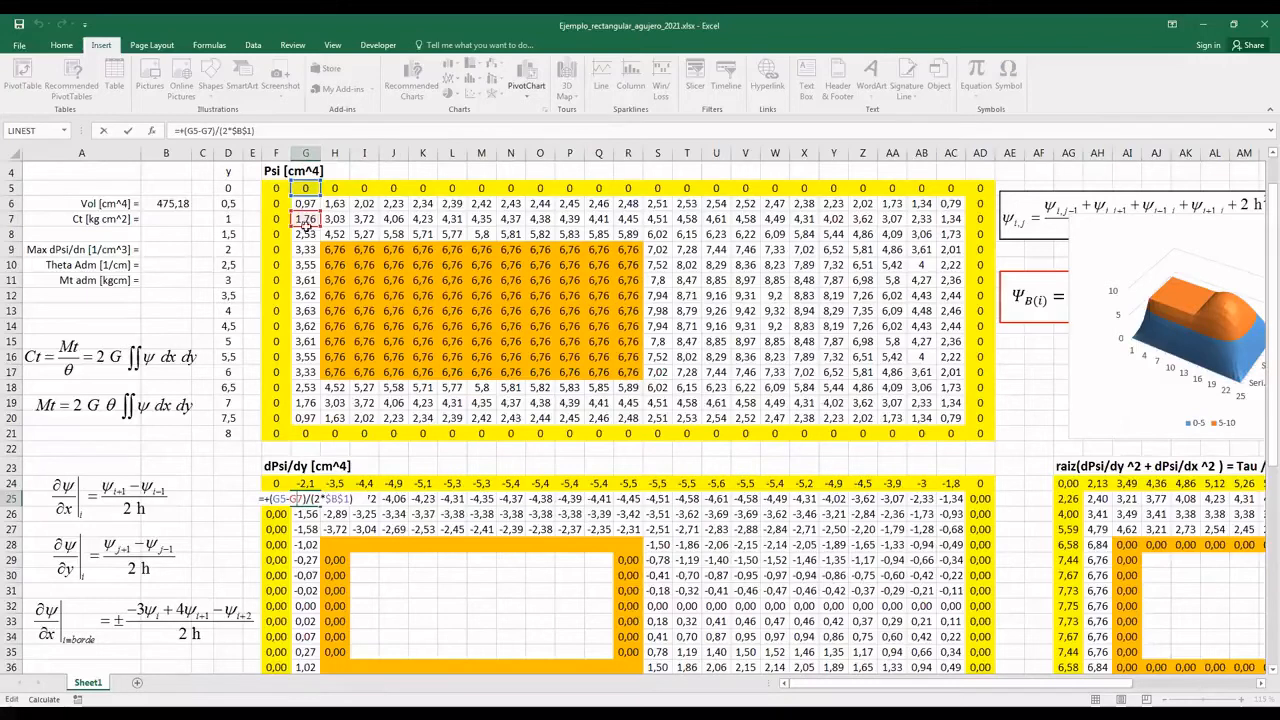
key(Return)
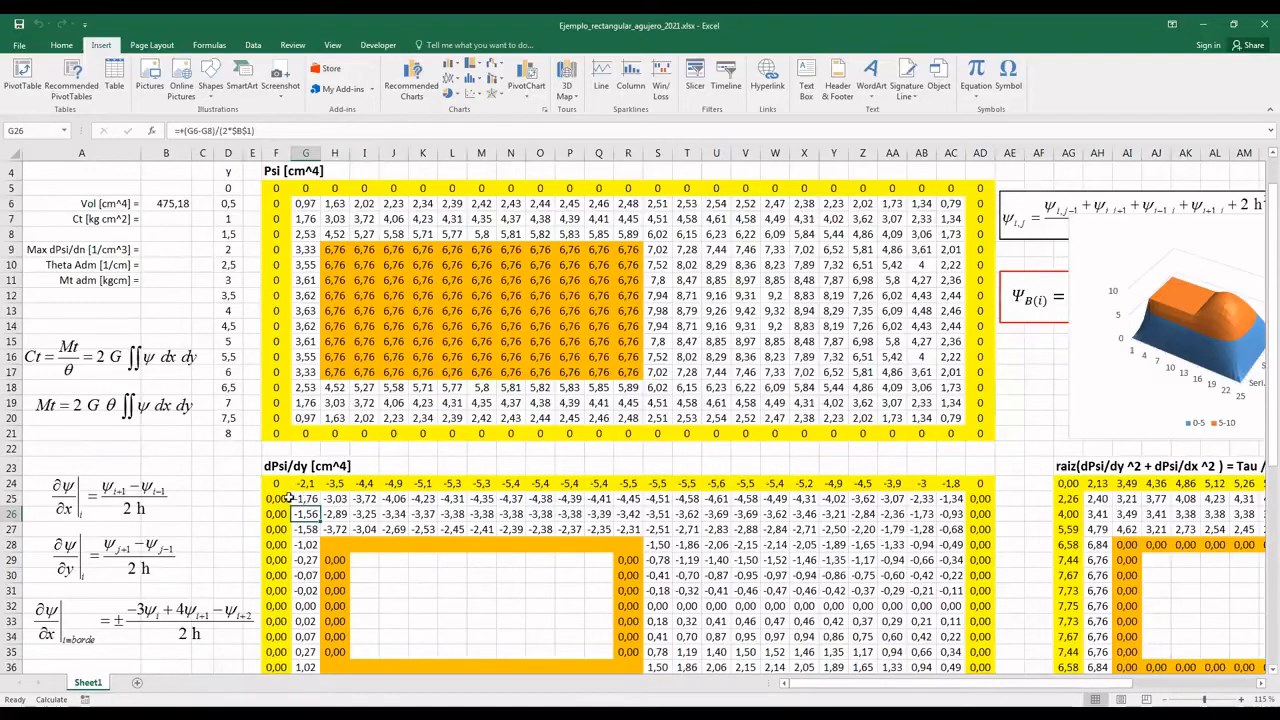
click(284, 497)
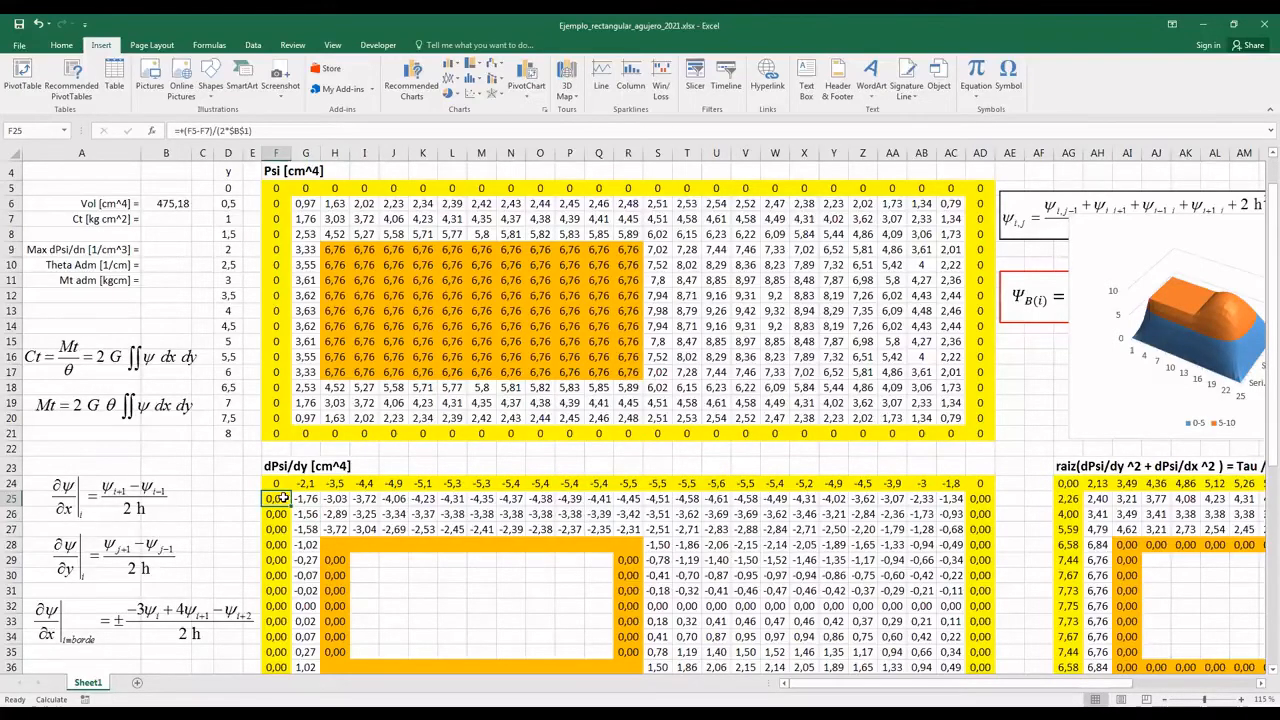
double_click(284, 497)
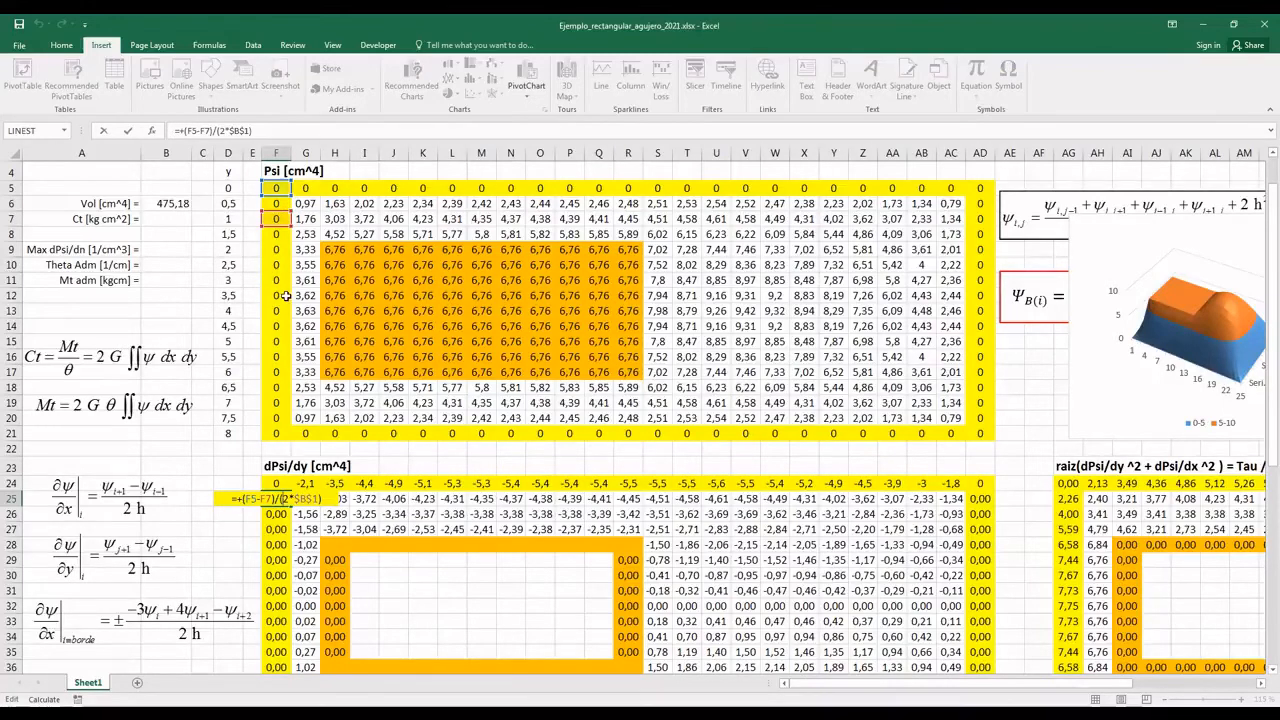
key(Escape)
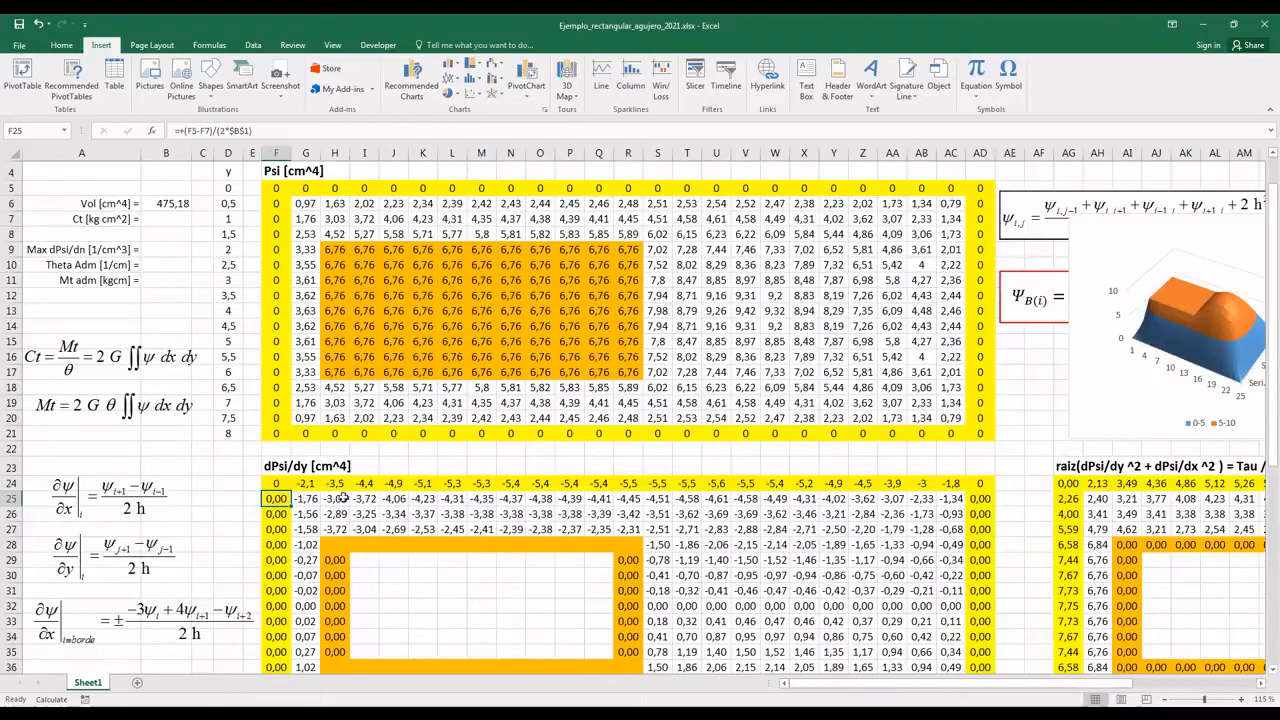
- Check the one-sided difference formula along the dPsi/dy upper border G24:AC24, tracing the Psi nodes used by G24
drag(299, 483, 950, 483)
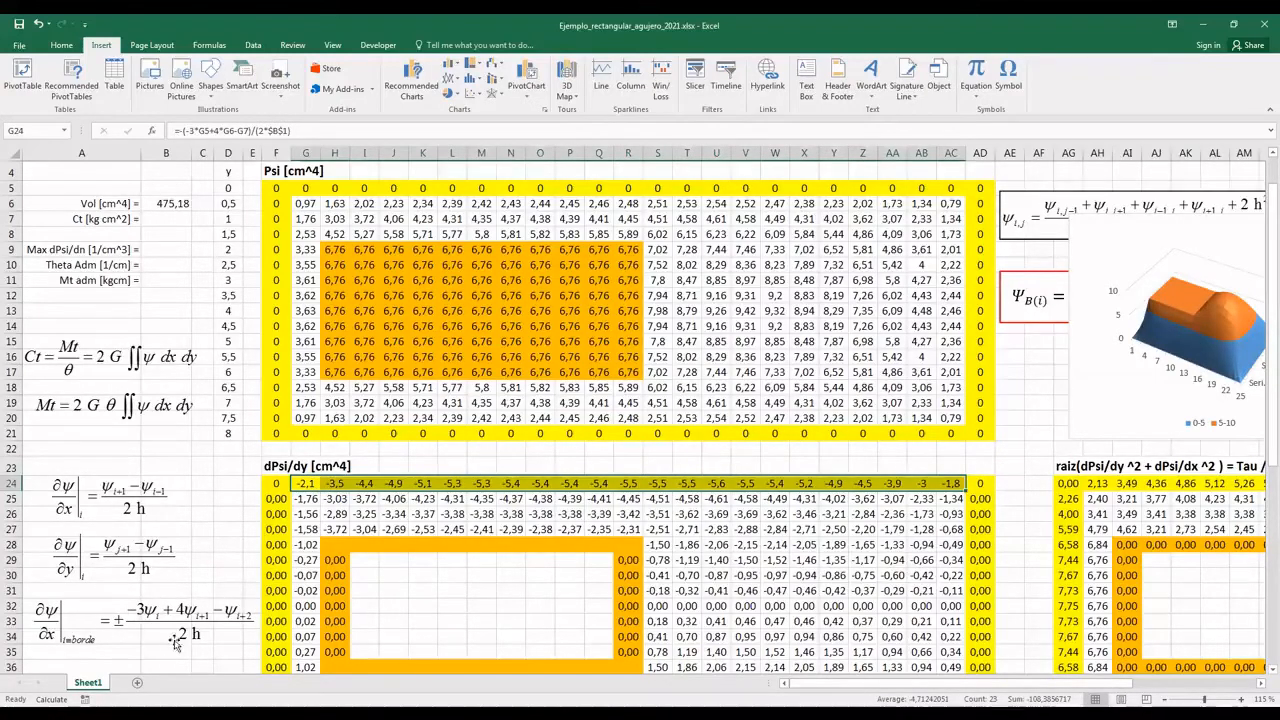
double_click(306, 483)
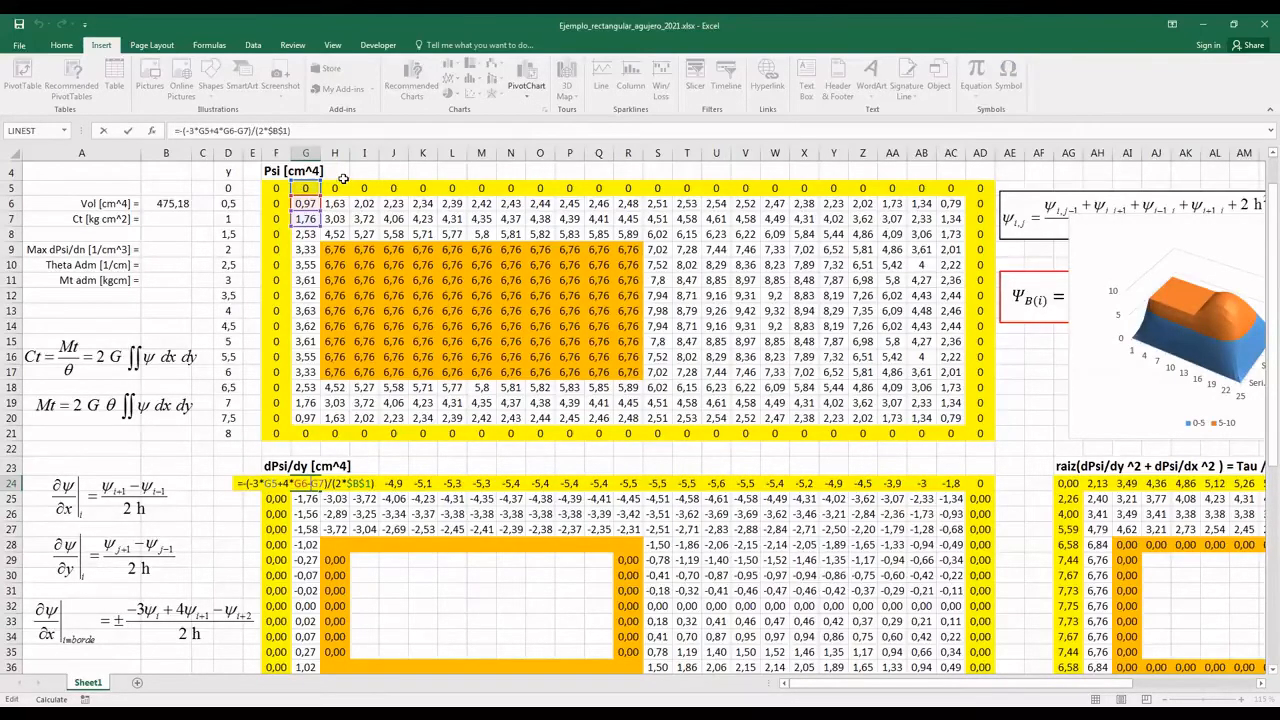
key(Return)
click(312, 483)
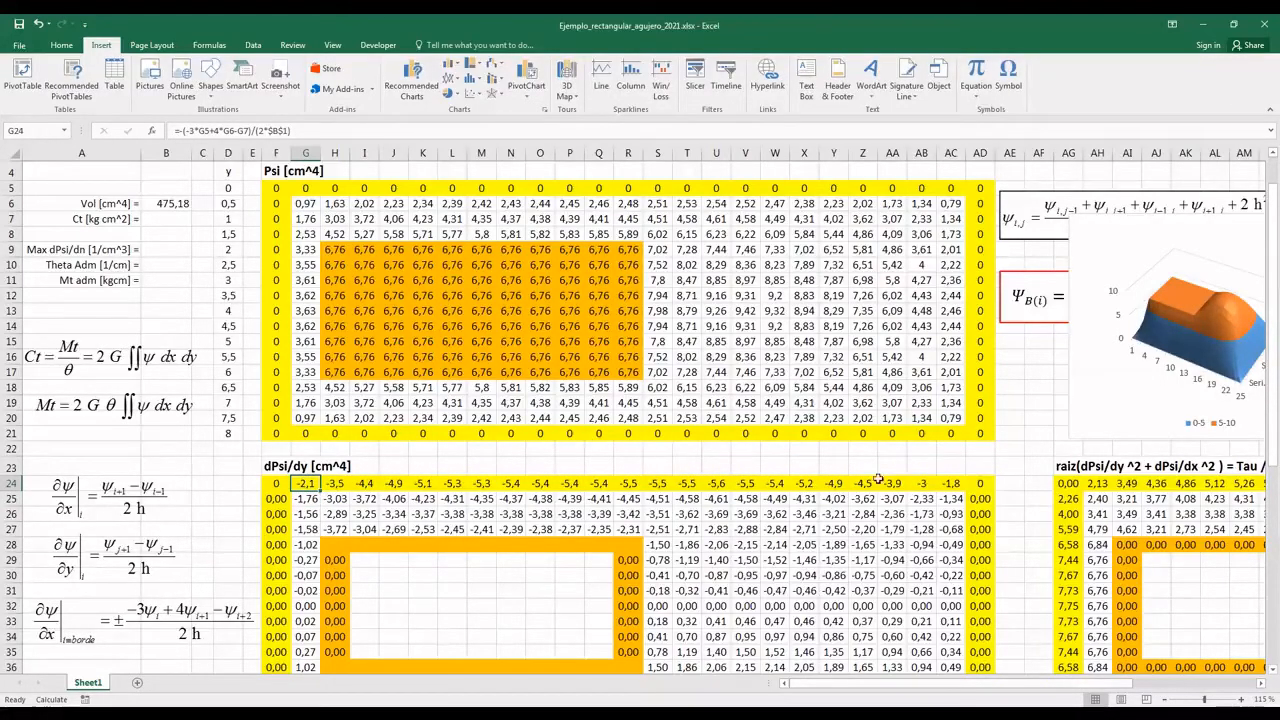
- Remove the leading minus from G40, giving =(-3*G21+4*G20-G19)/(2*$B$1), and fill it across the dPsi/dy lower border F40:AC40
scroll(740, 460, down, 3)
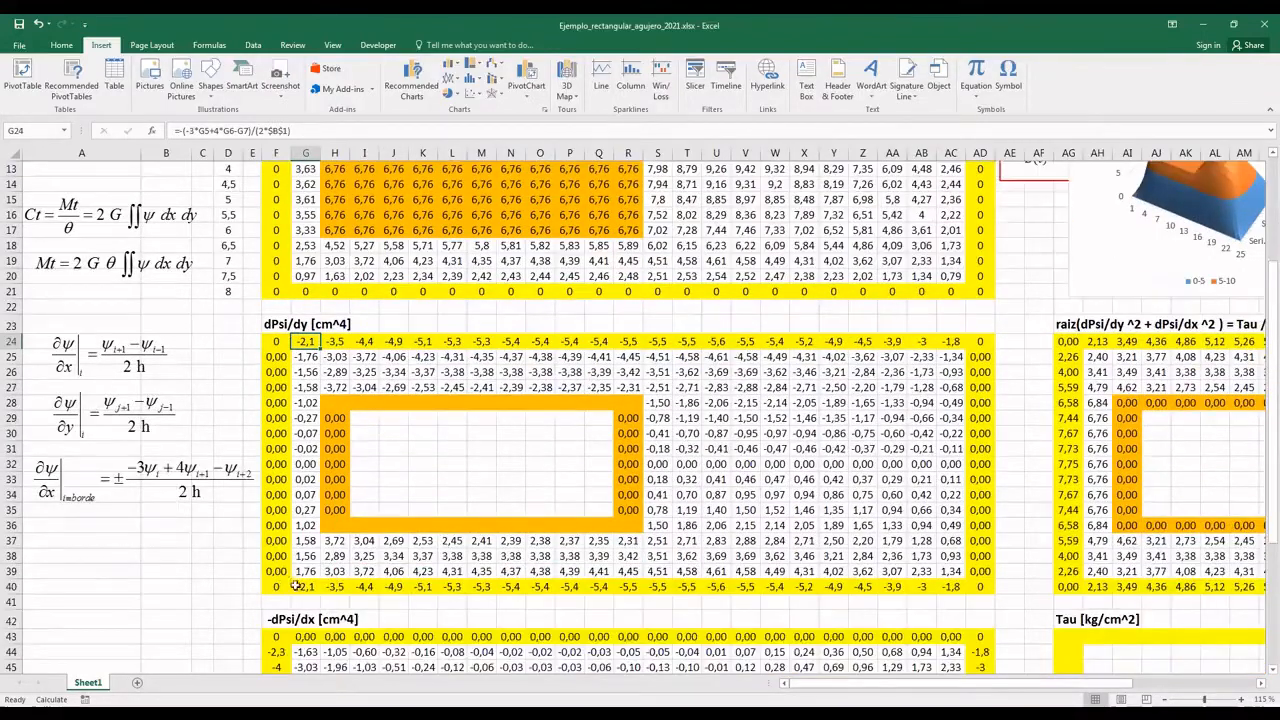
click(316, 587)
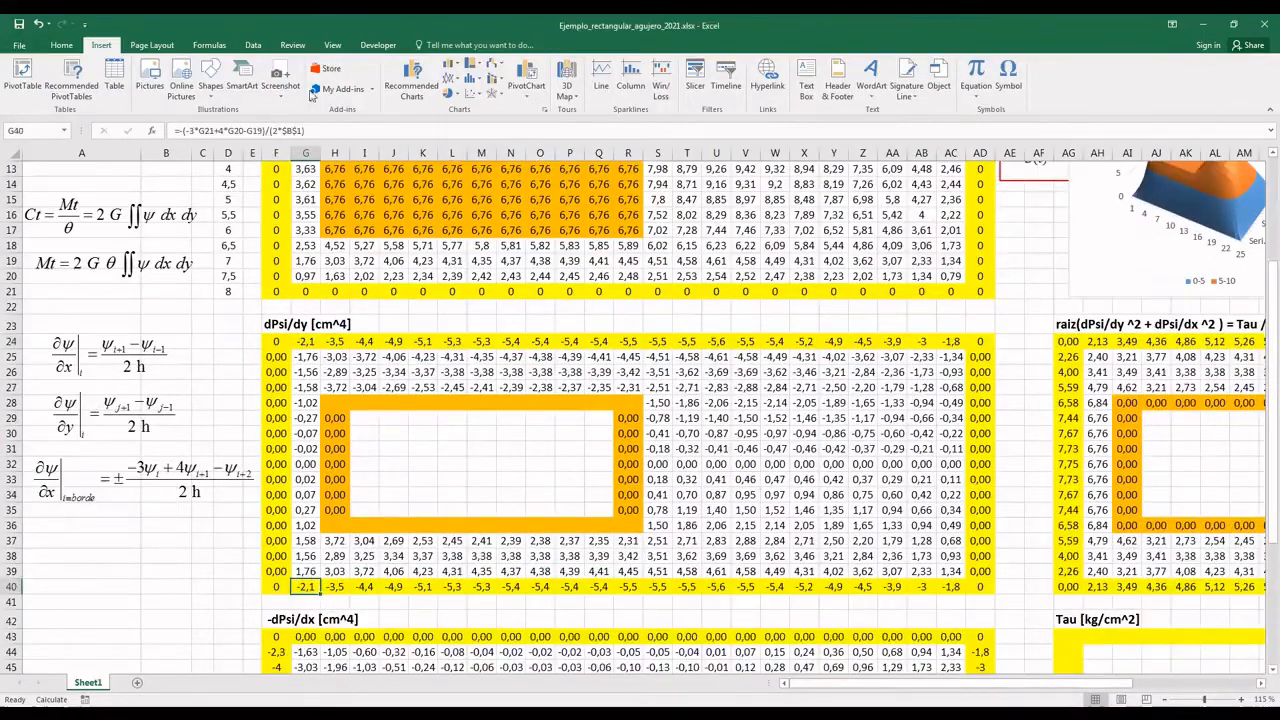
click(178, 130)
key(Return)
click(322, 590)
drag(320, 594, 962, 589)
click(960, 589)
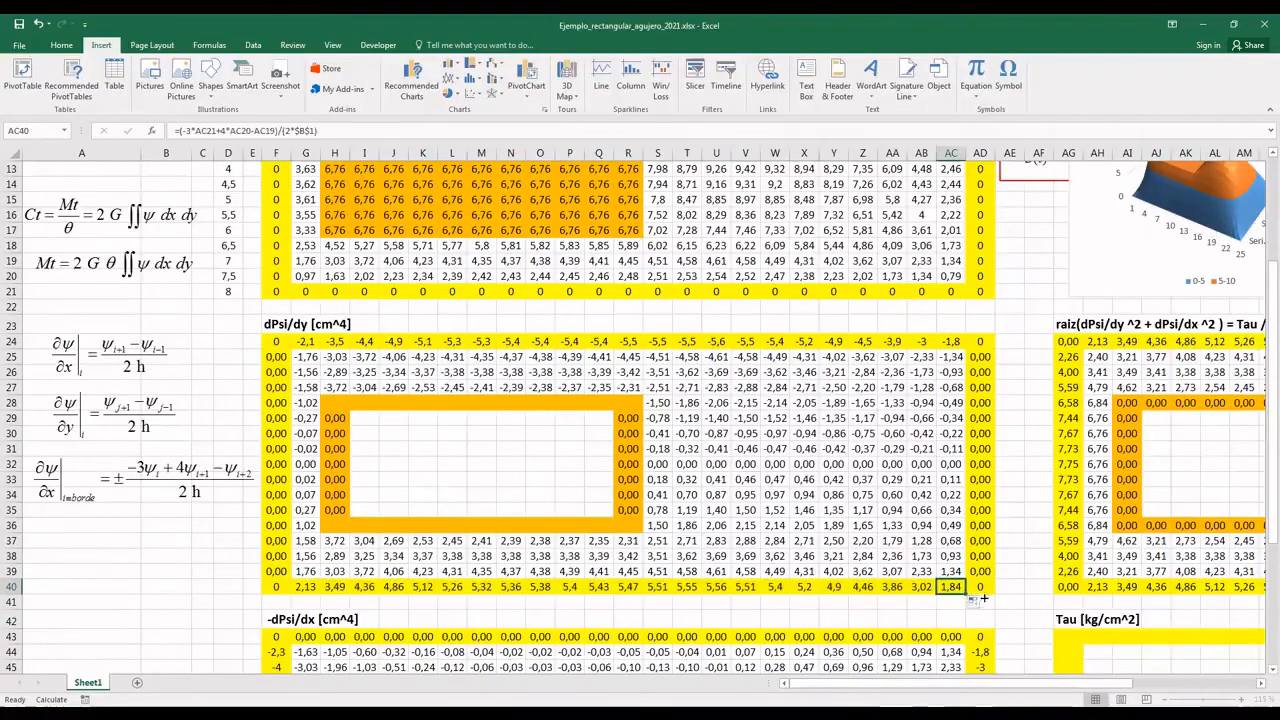
click(308, 588)
drag(320, 594, 282, 591)
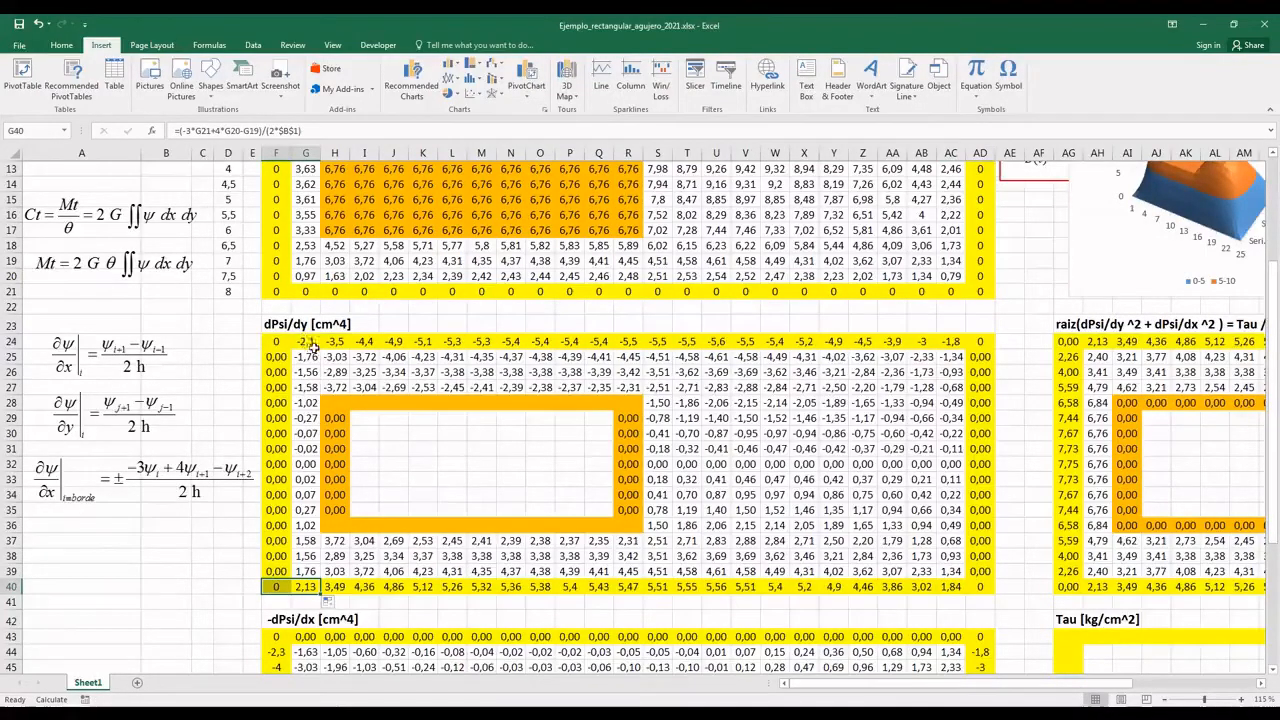
- Examine the hole's lower edge H36:R36 in the dPsi/dy grid and the Psi rows its border derivative depends on
scroll(312, 345, up, 1)
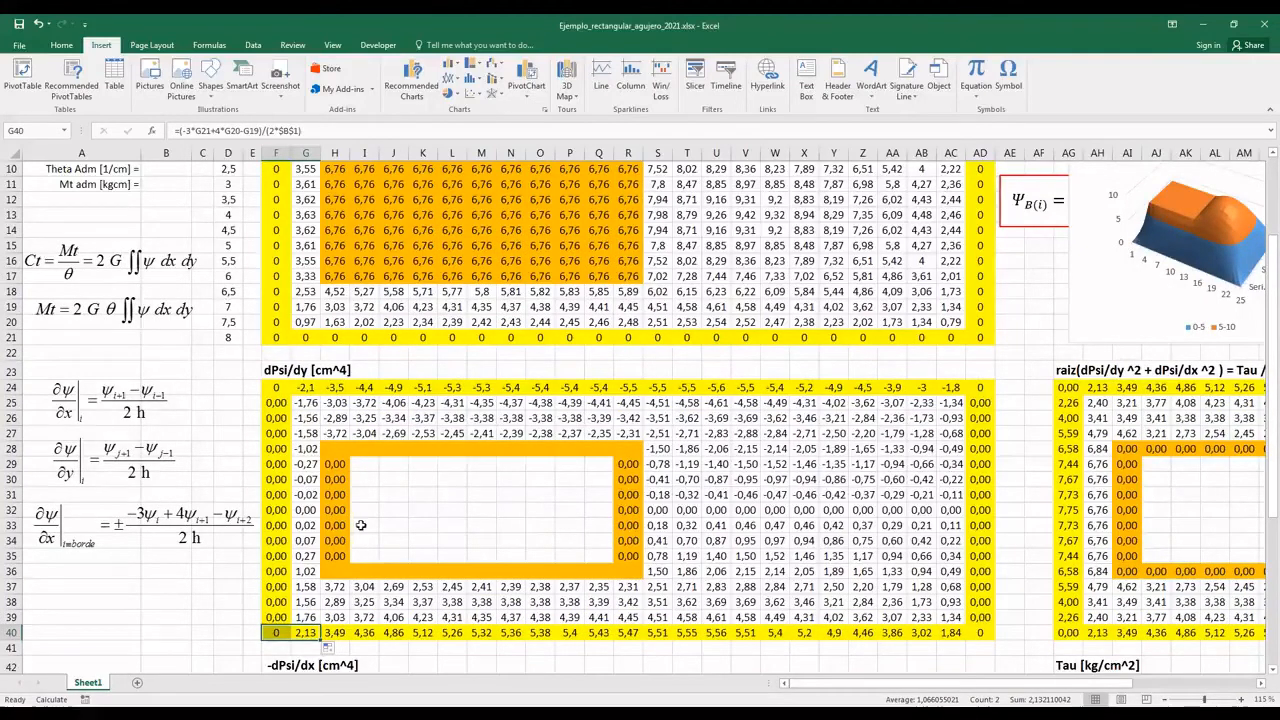
scroll(361, 525, up, 2)
scroll(335, 418, down, 2)
drag(333, 571, 637, 575)
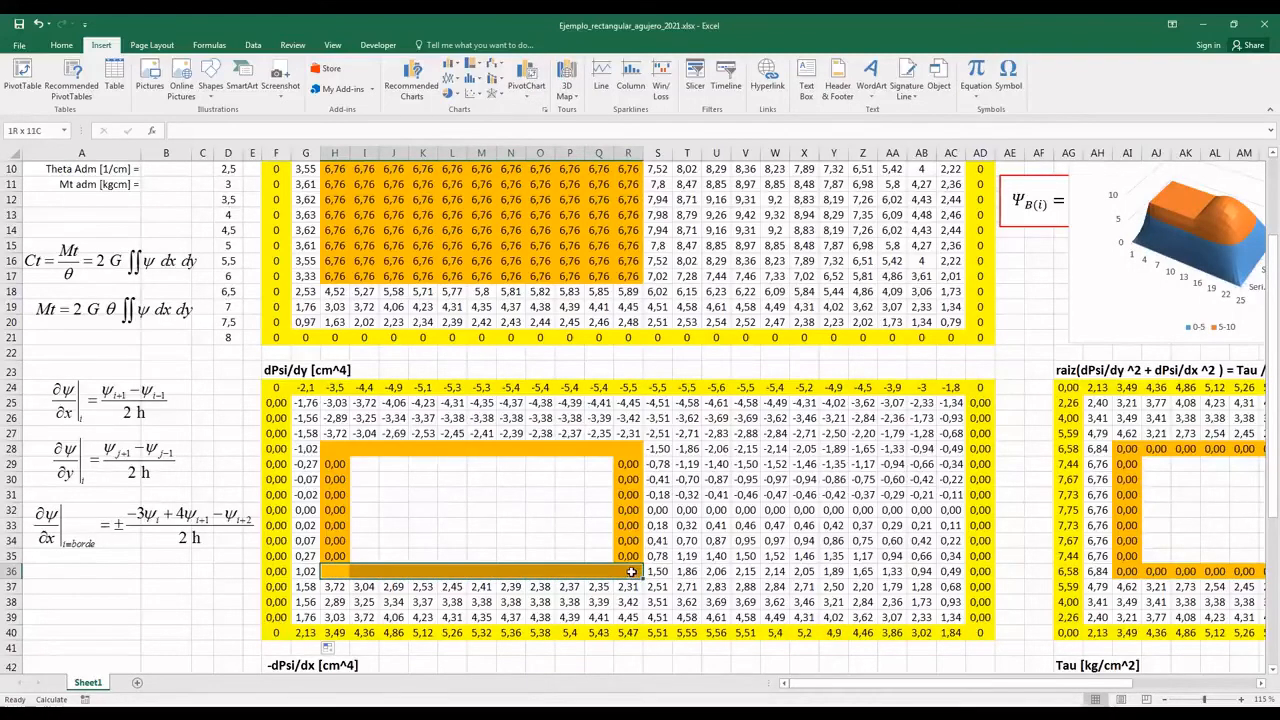
scroll(307, 228, up, 1)
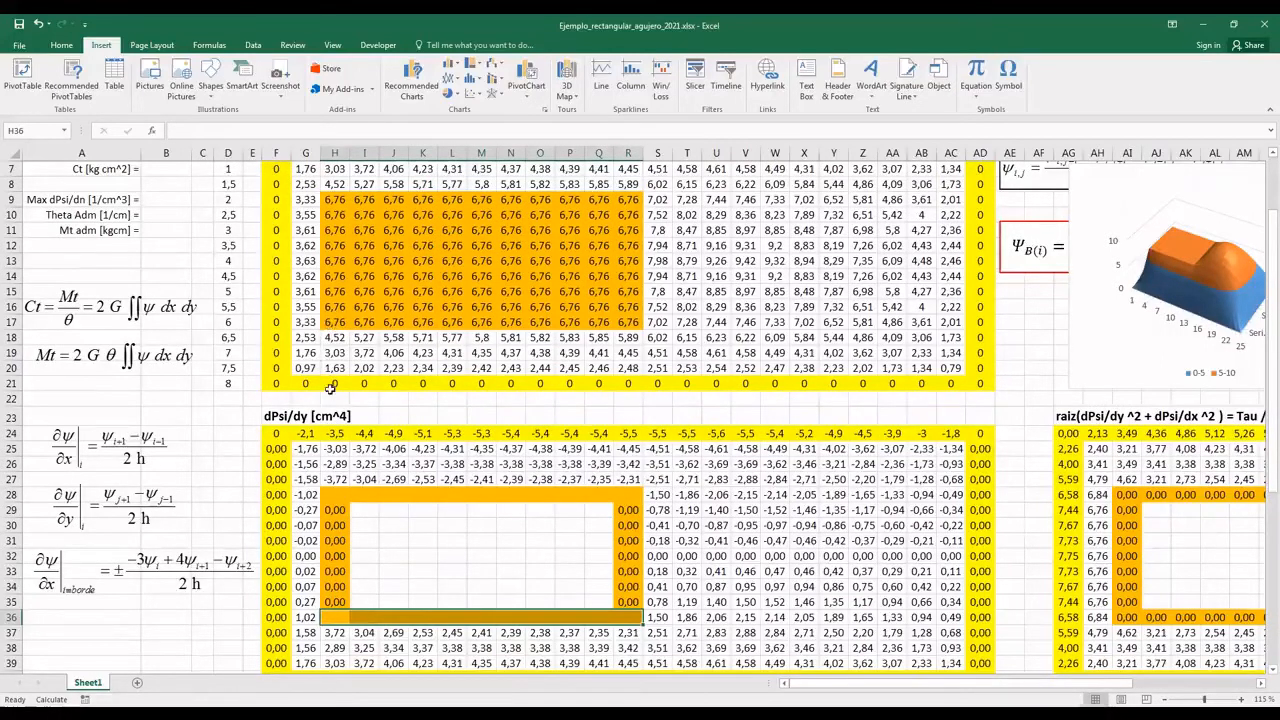
scroll(368, 342, up, 1)
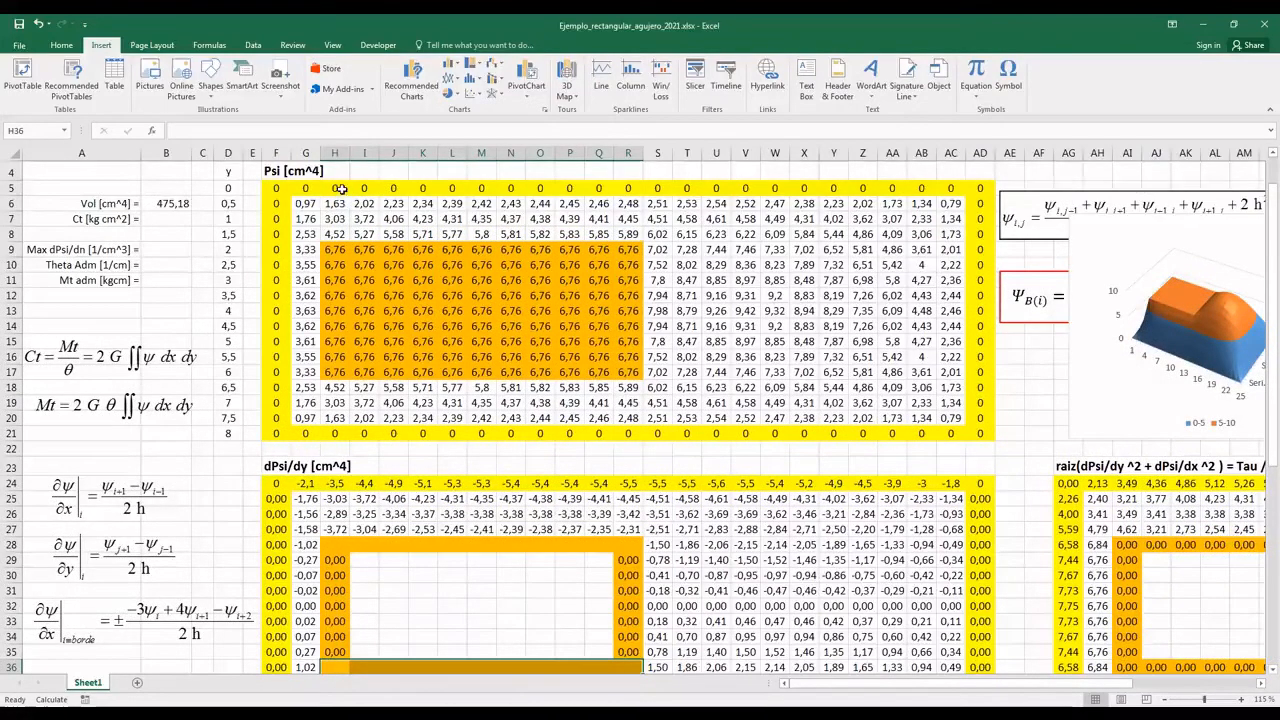
scroll(304, 350, down, 4)
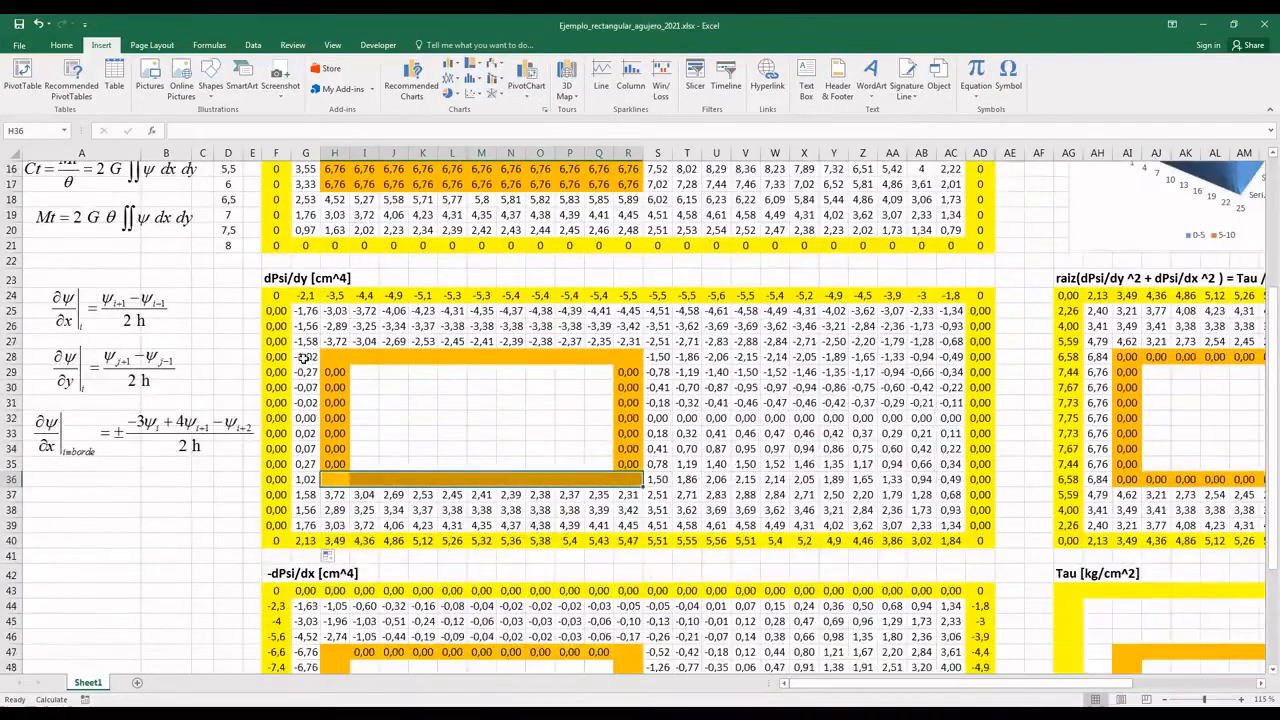
- Try copying the border formula from H24 into H36 and pasting it as values only
click(337, 295)
key(ctrl+c)
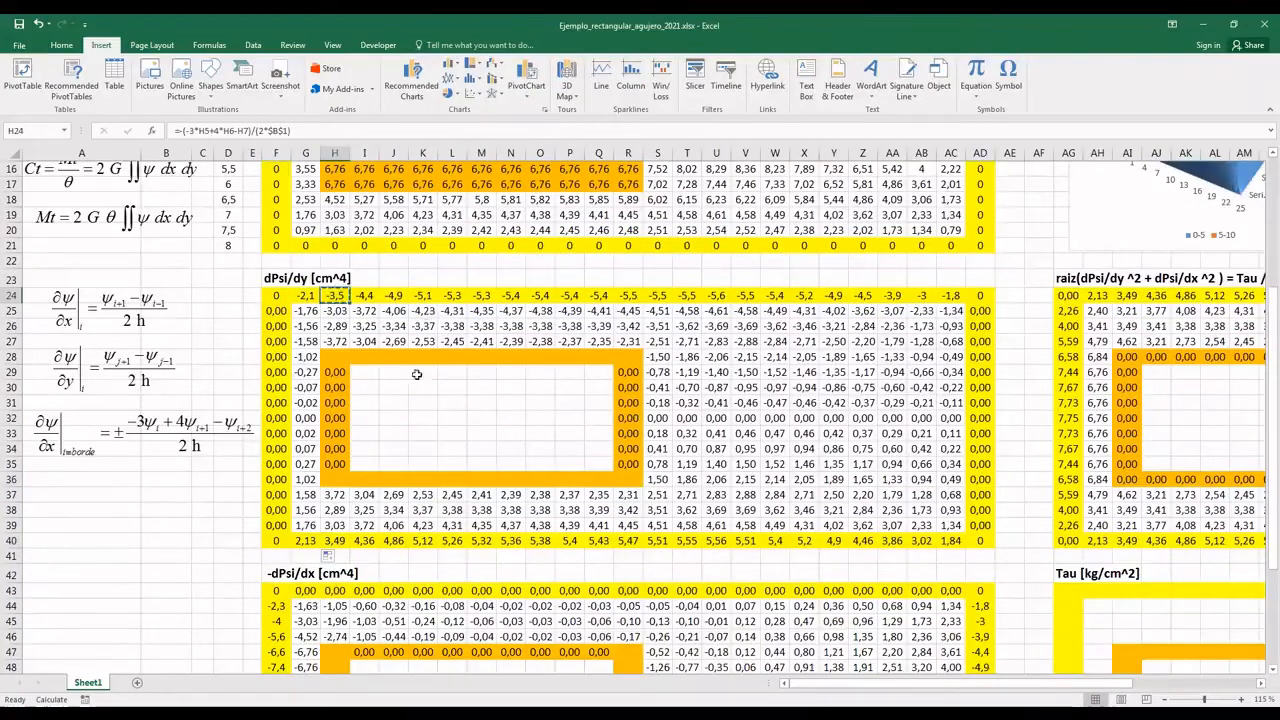
click(345, 480)
key(ctrl+v)
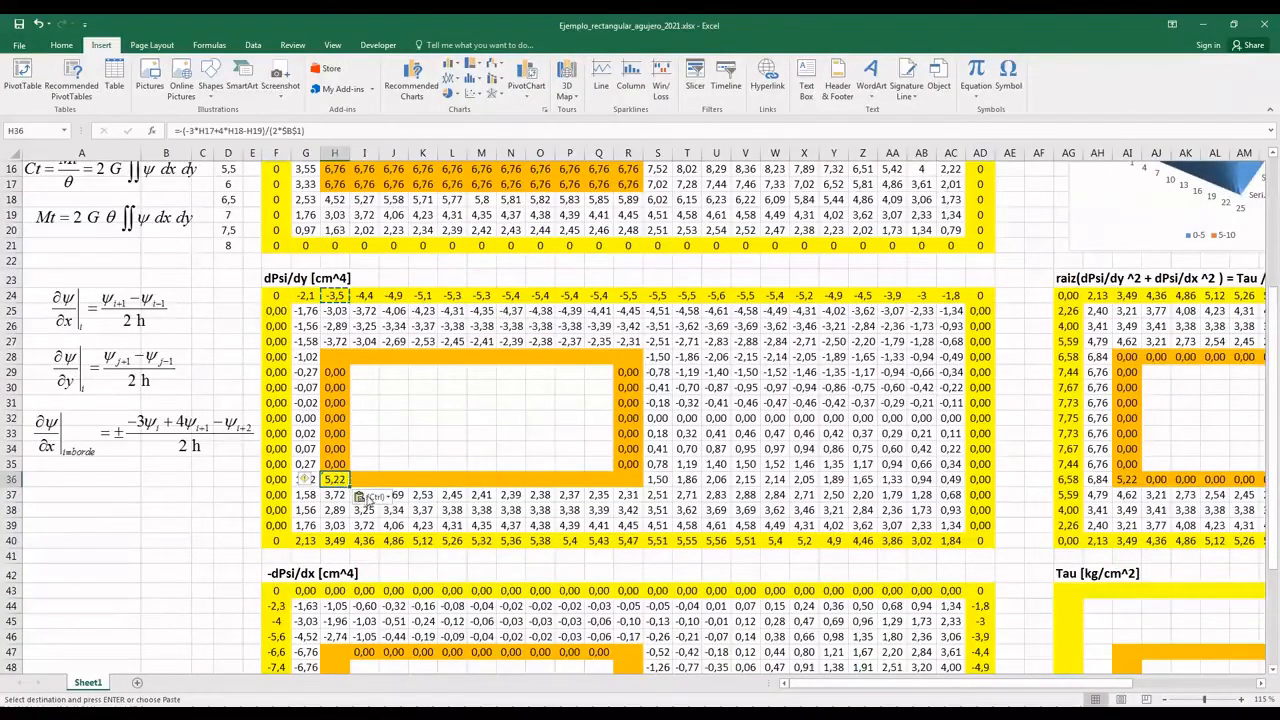
key(ctrl)
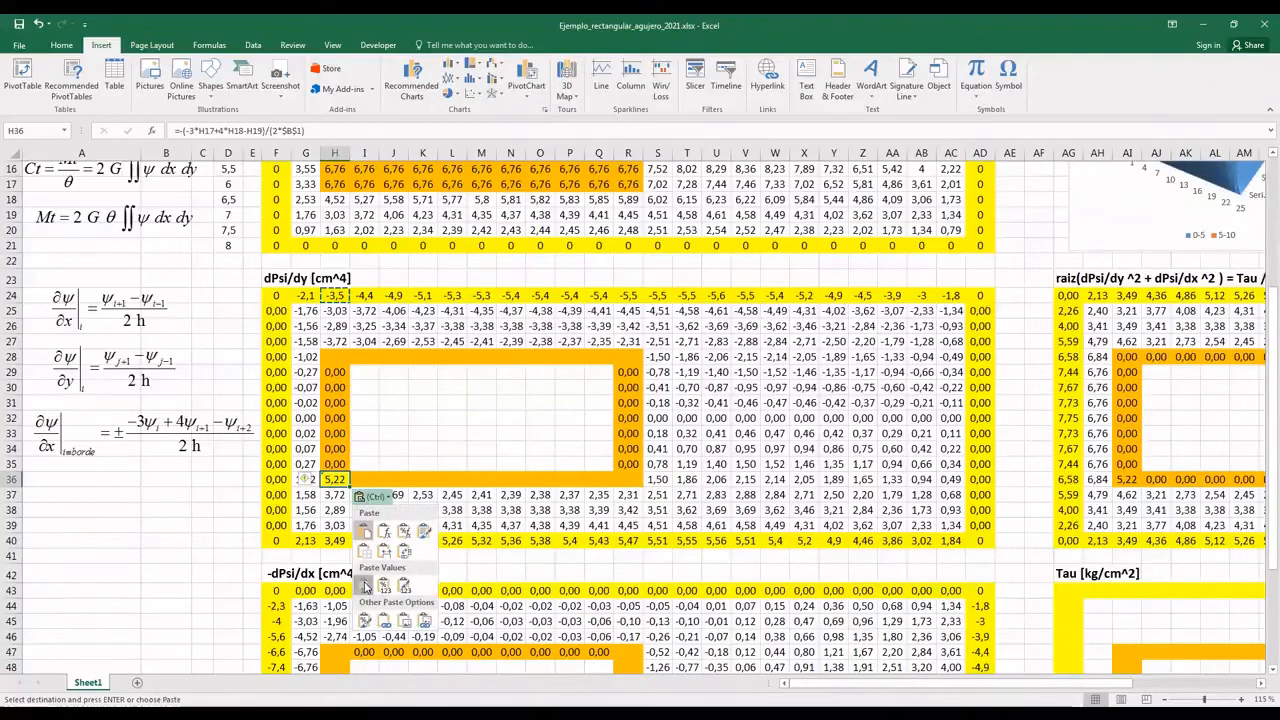
click(366, 587)
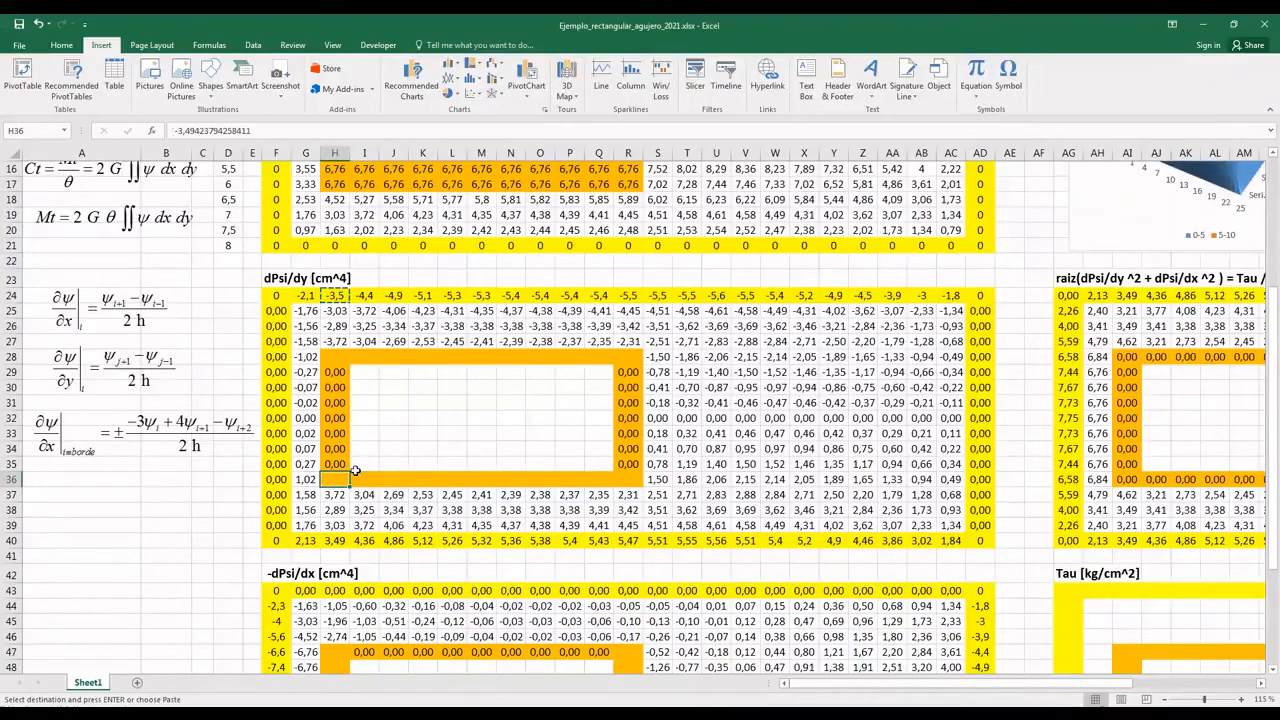
- Copy the H24 border formula into H36, keeping the orange fill, check its references, and fill it along the hole's lower edge to R36
click(336, 296)
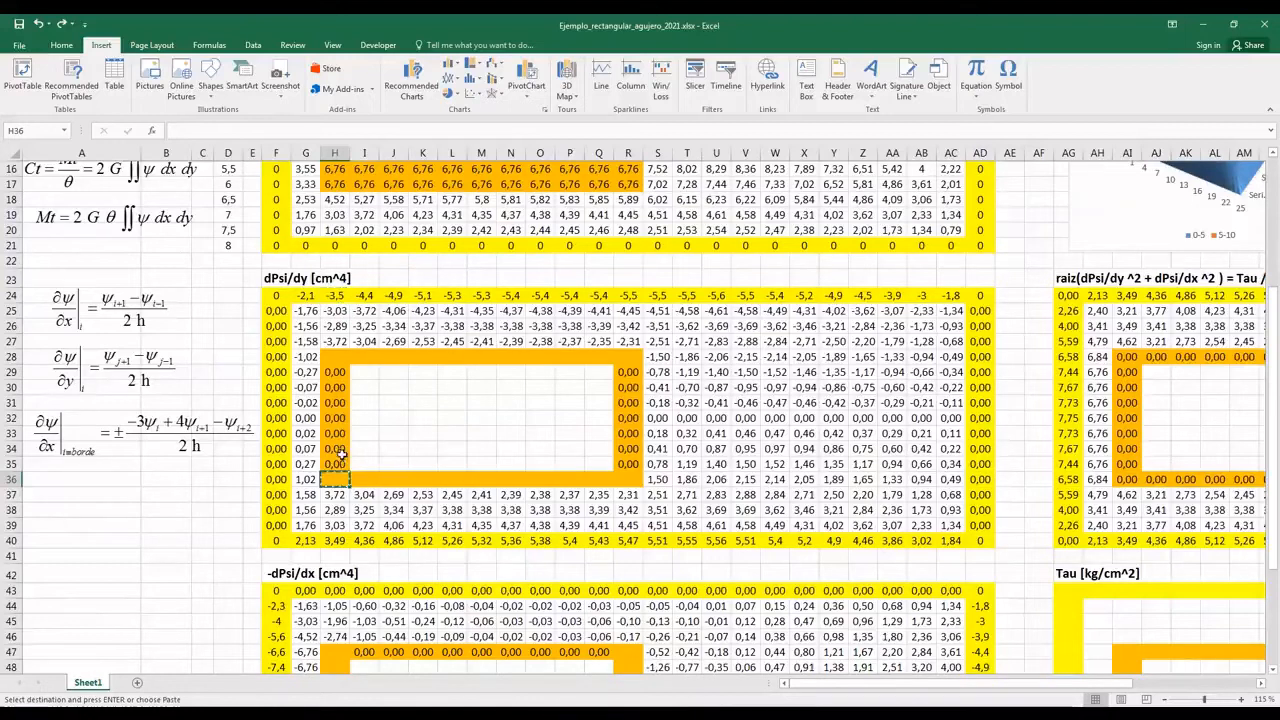
click(338, 481)
key(ctrl+v)
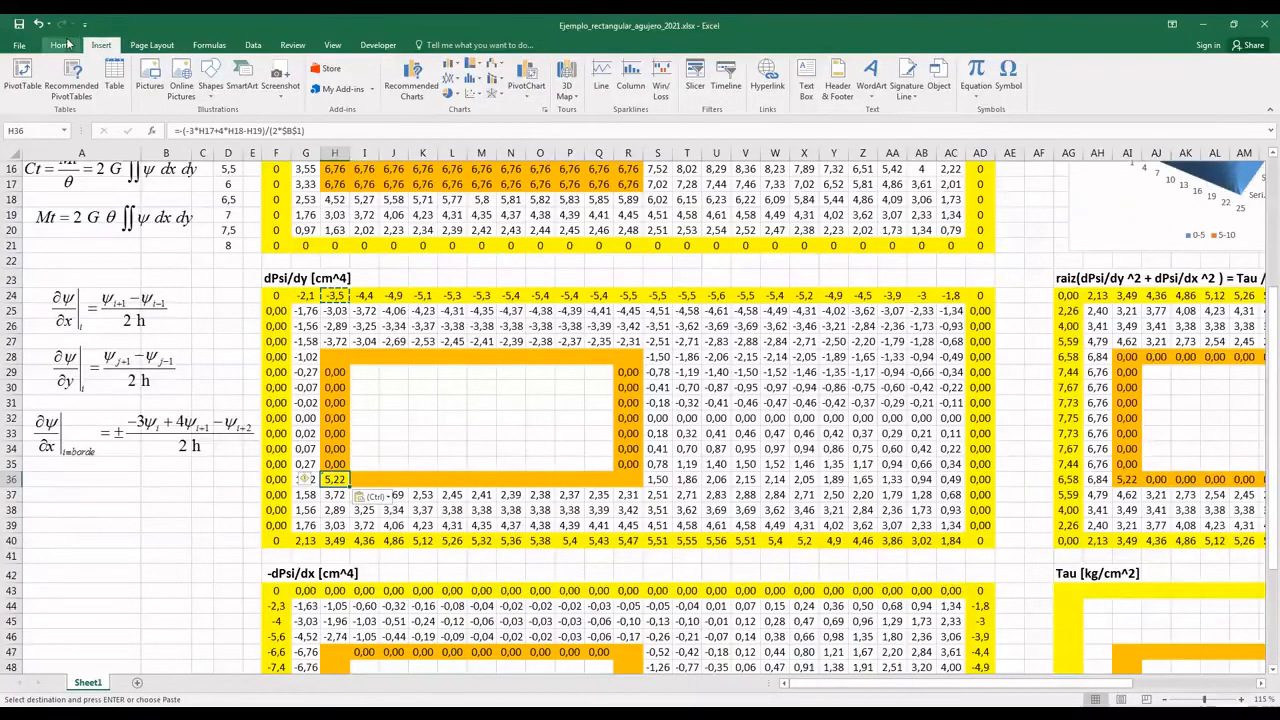
click(62, 45)
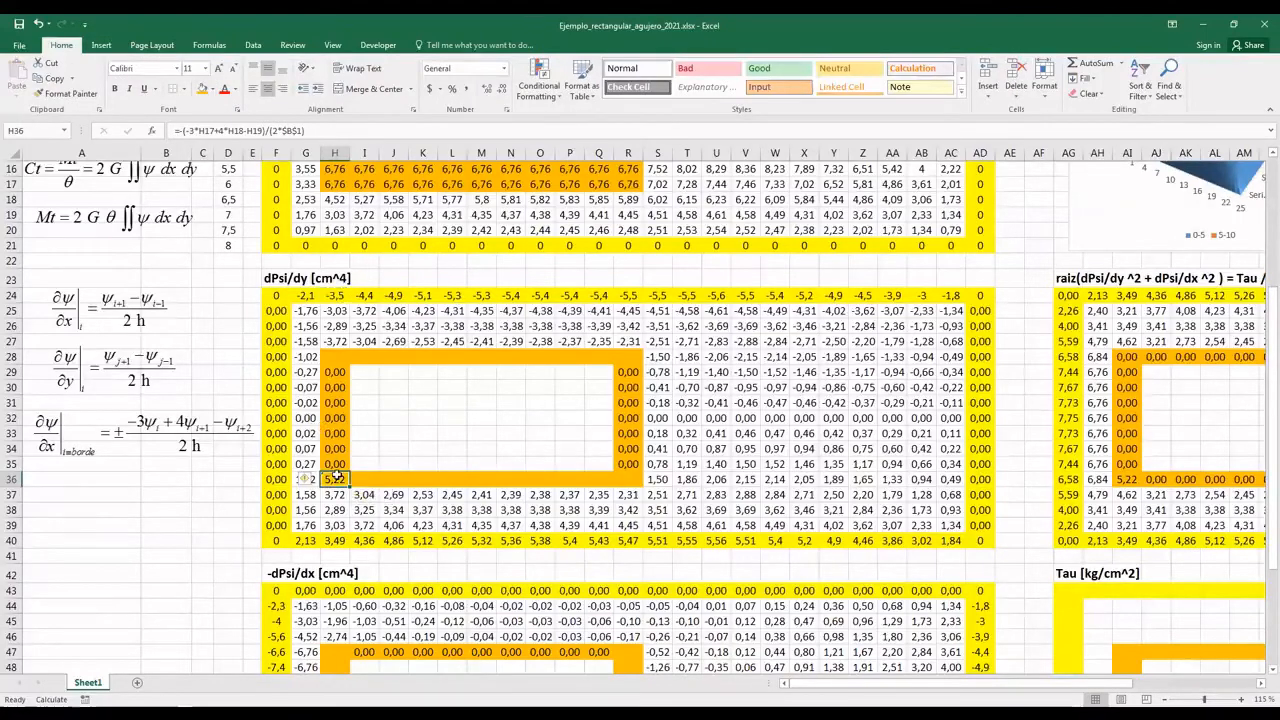
double_click(336, 479)
scroll(362, 458, up, 2)
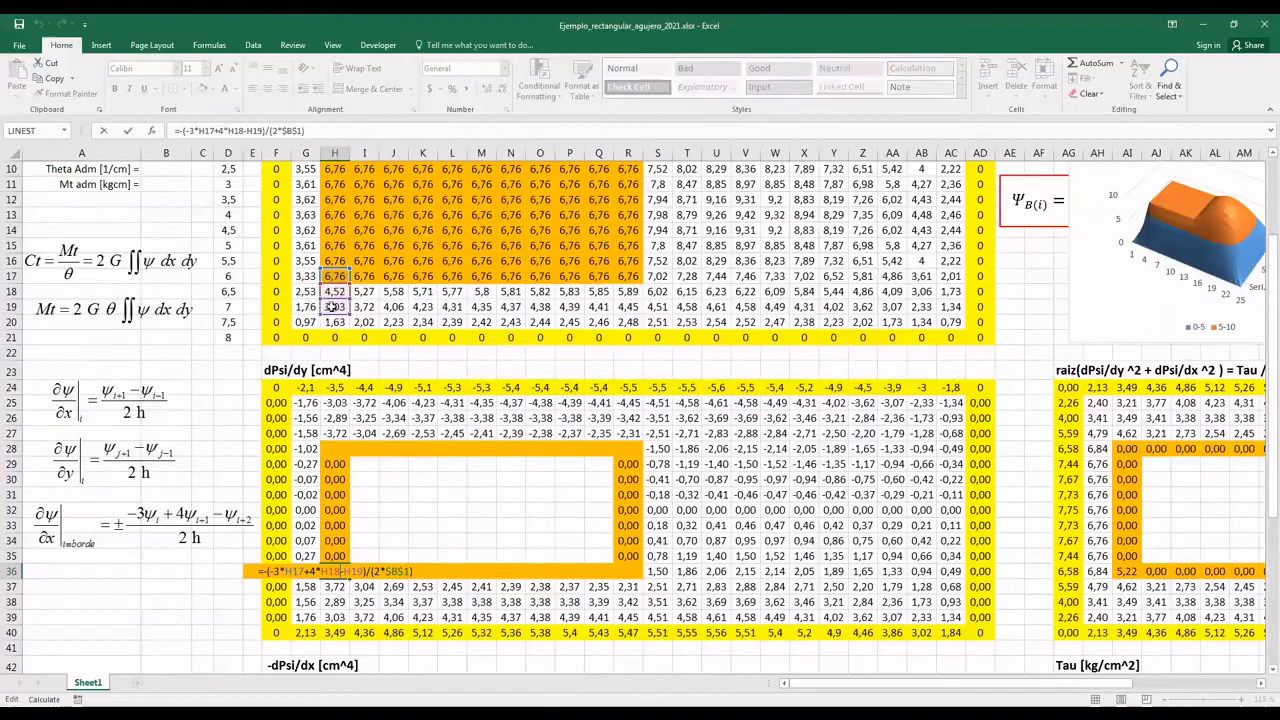
key(Escape)
drag(351, 578, 630, 578)
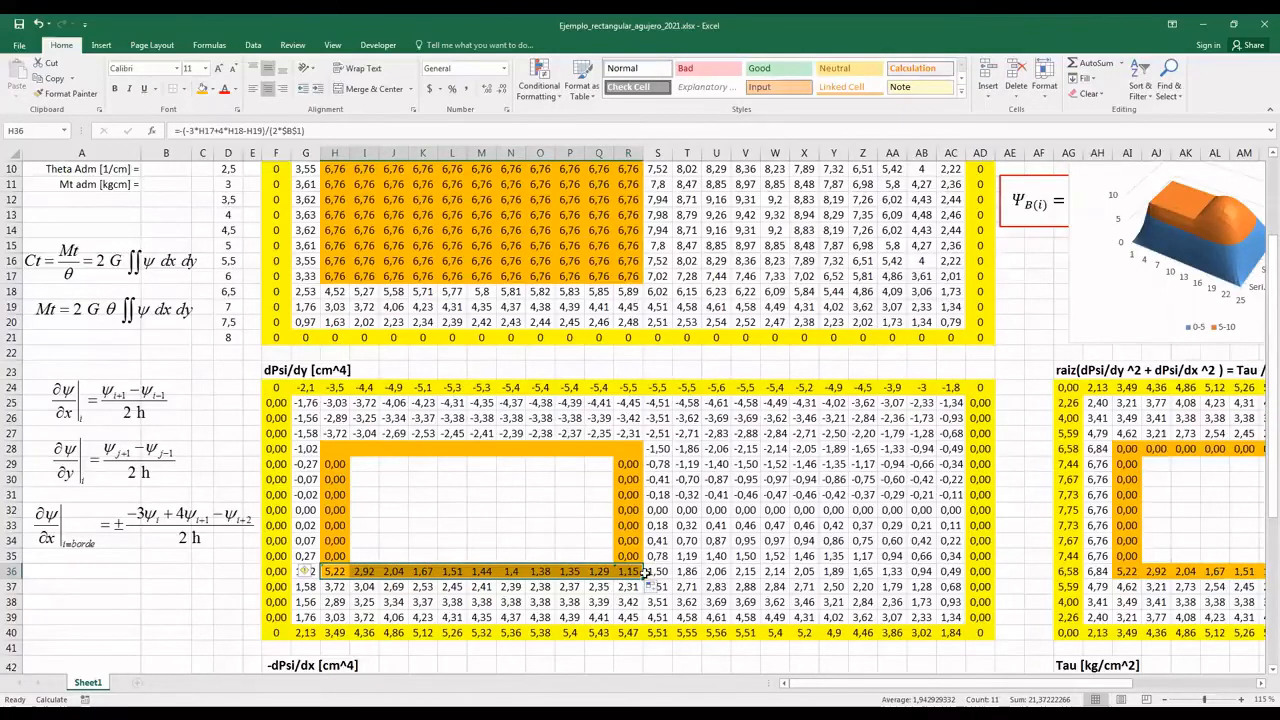
- Copy the H40 border formula into H28, keeping the orange fill, and fill it along the hole's upper edge to R28
click(331, 634)
key(ctrl+c)
click(324, 448)
key(ctrl+v)
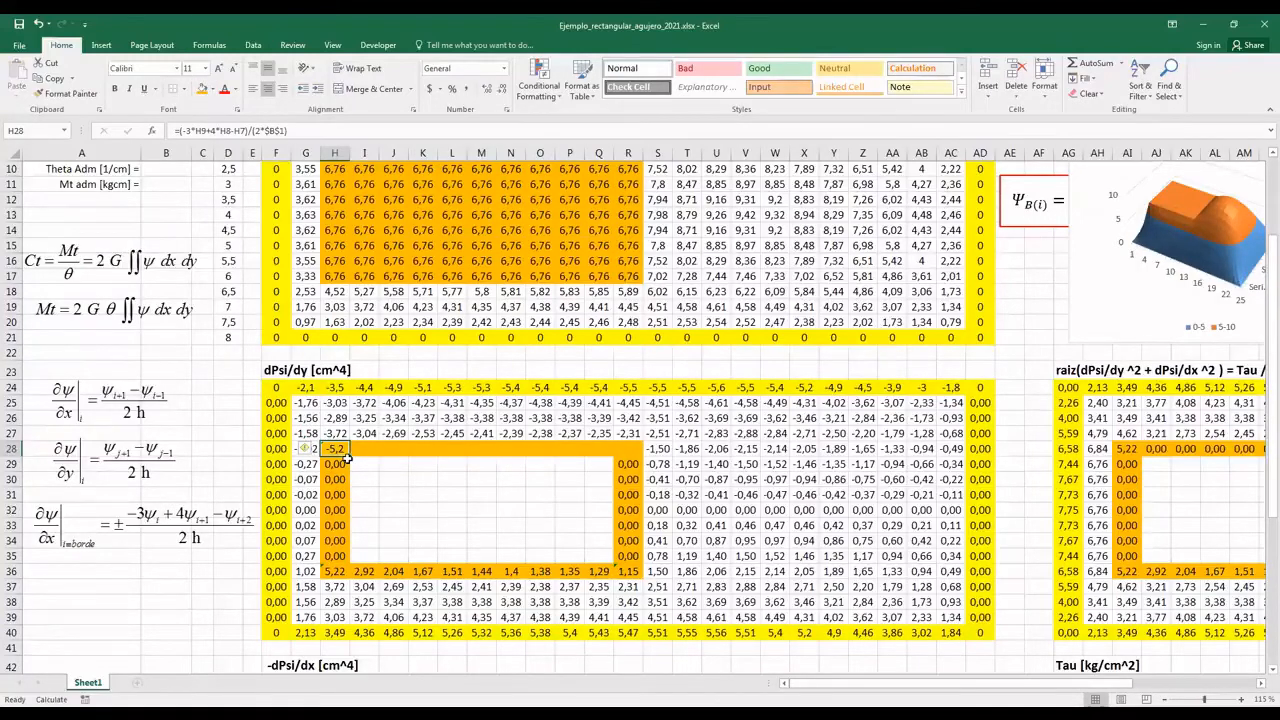
drag(350, 457, 630, 452)
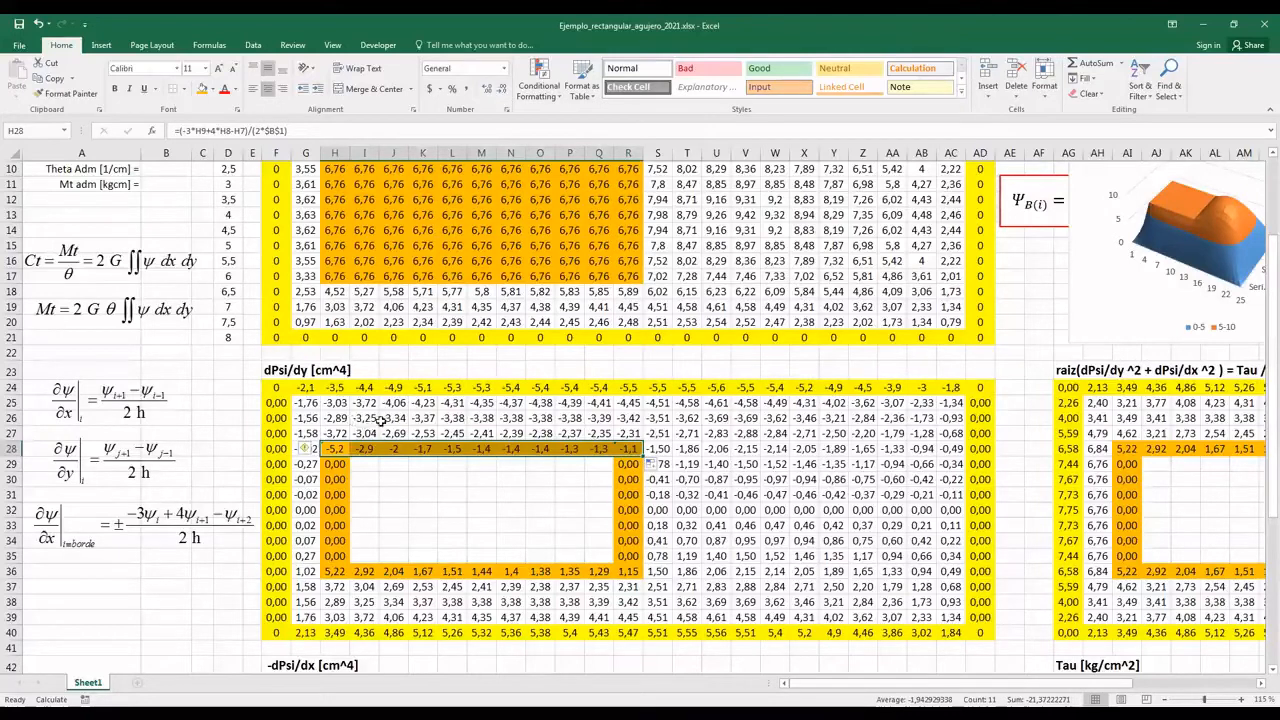
- Remove the leading minus sign from the AD44 formula and fill it down the -dPsi/dx outer border to AD58
scroll(424, 458, down, 3)
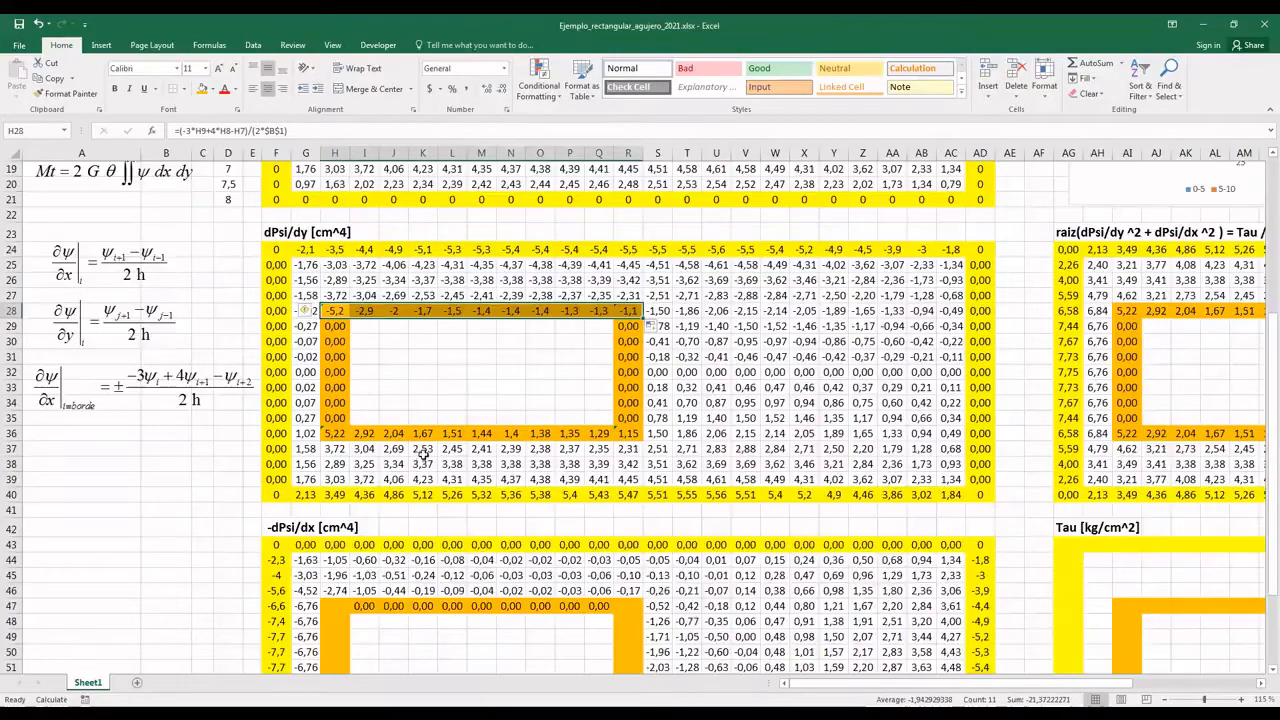
scroll(424, 455, down, 1)
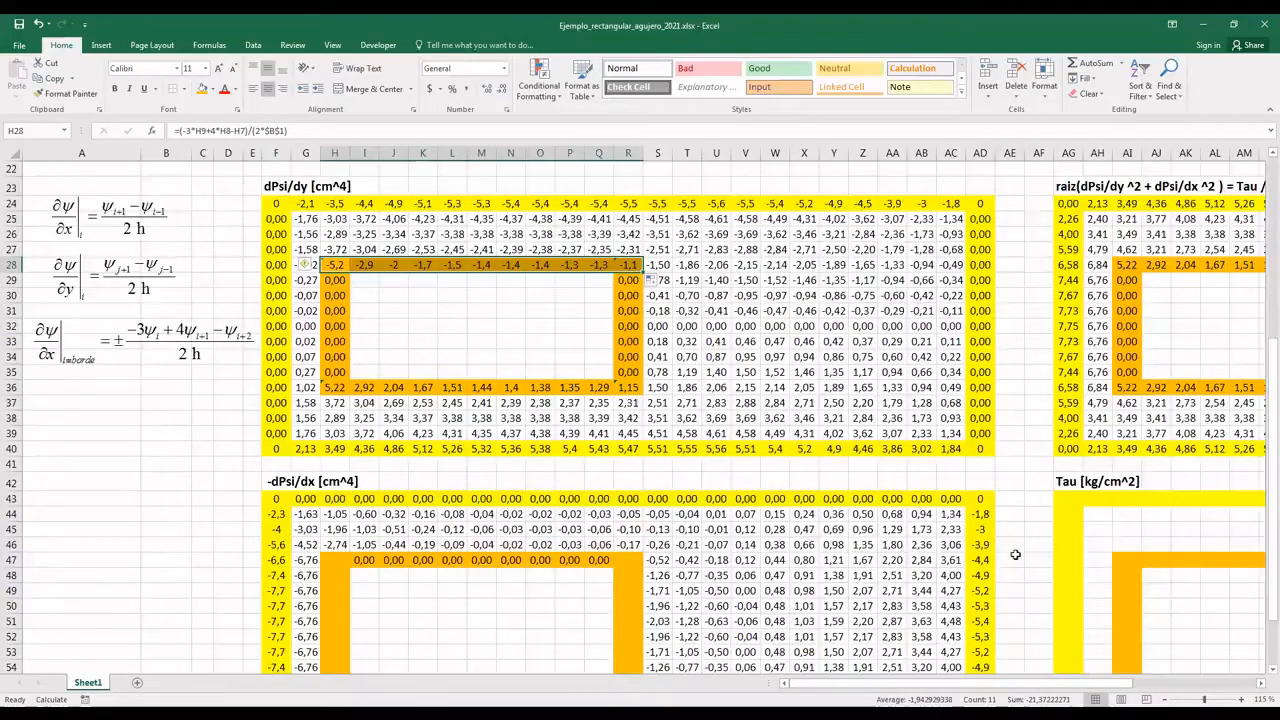
scroll(1015, 554, down, 2)
click(981, 418)
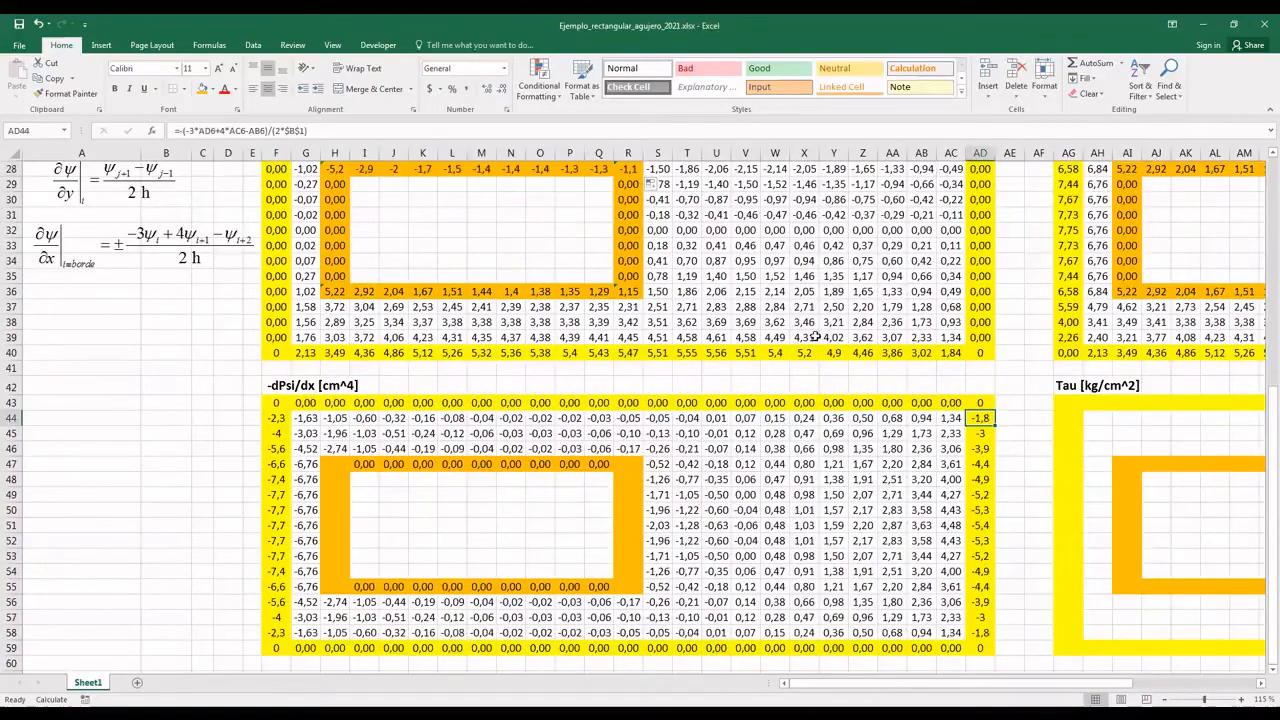
click(177, 131)
key(Delete)
key(Return)
click(981, 418)
drag(995, 426, 988, 632)
- Copy the F47 border formula into R47 in the -dPsi/dx table, keeping the orange fill
drag(626, 465, 620, 588)
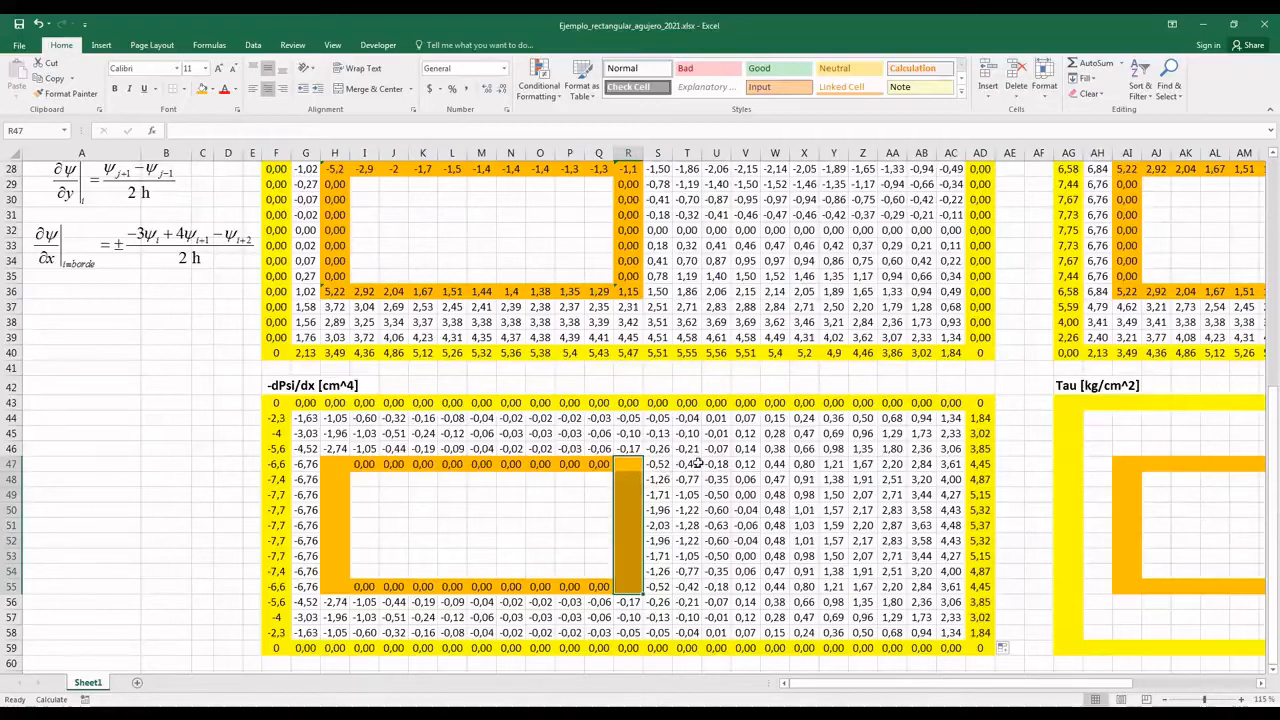
click(285, 464)
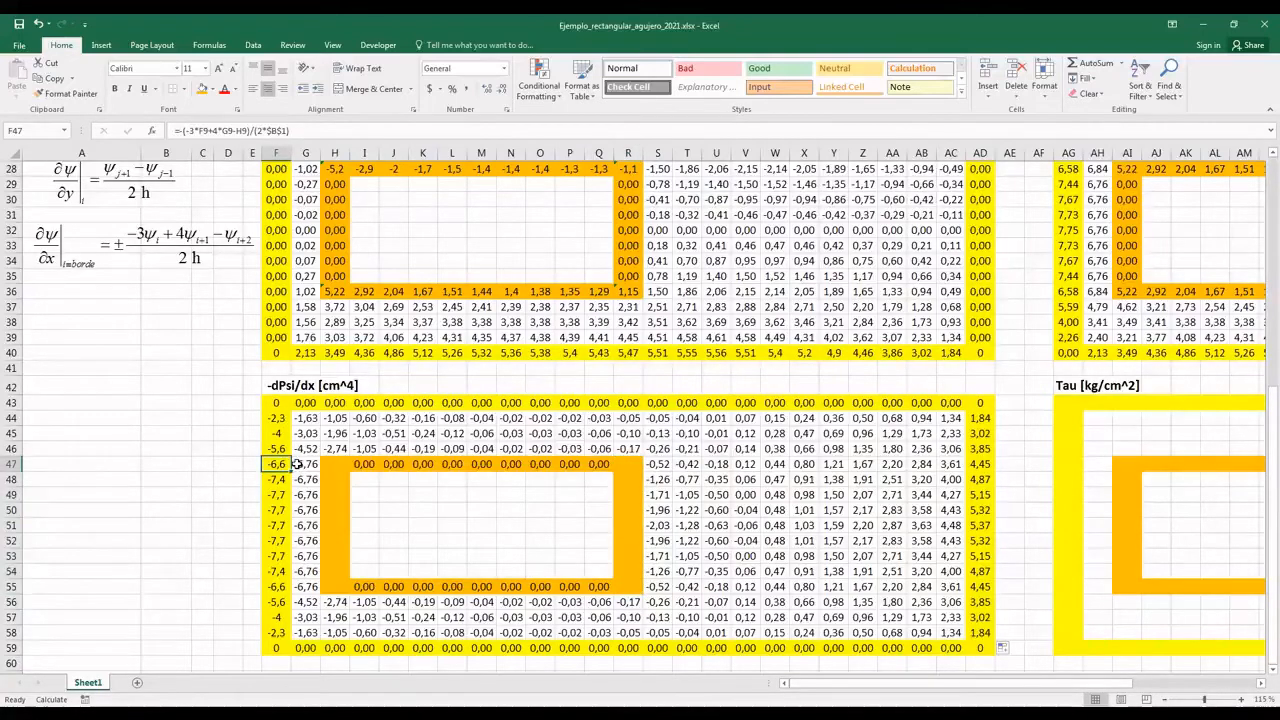
key(ctrl+c)
click(637, 463)
key(ctrl+v)
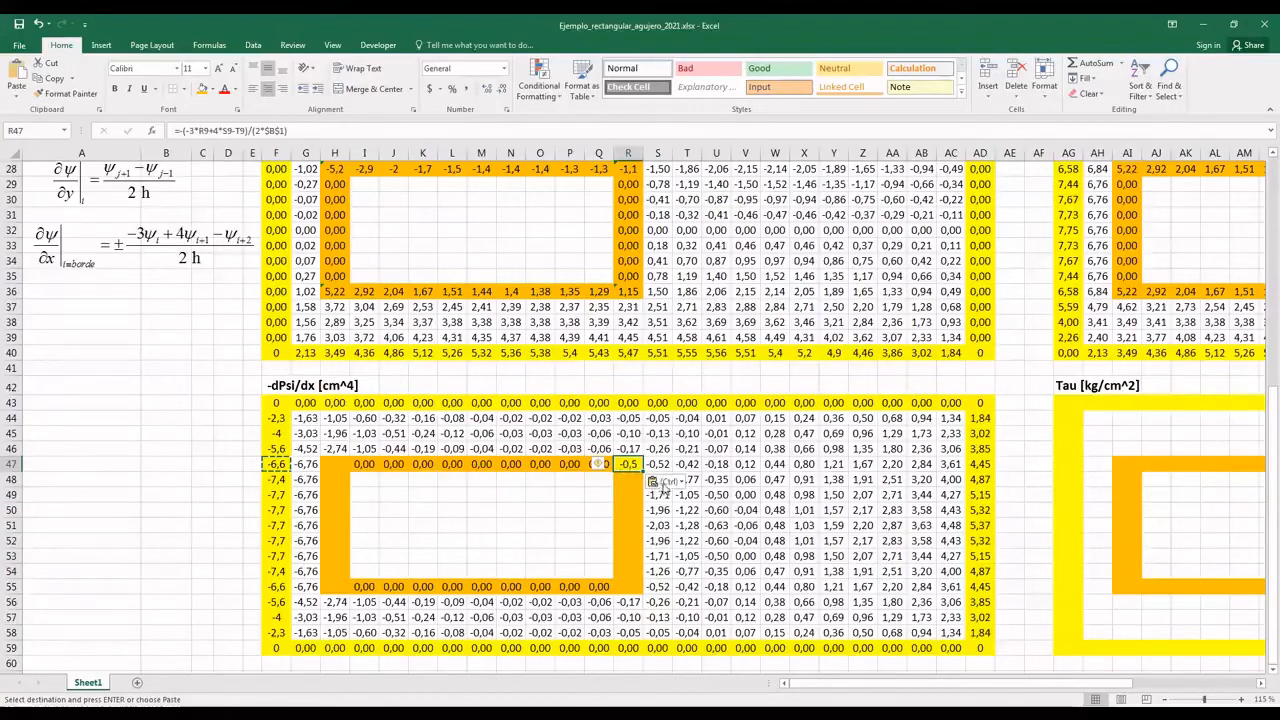
- Check the Psi cells referenced by the R47 formula and fill it down the hole's right edge to R55
double_click(630, 464)
scroll(253, 177, up, 7)
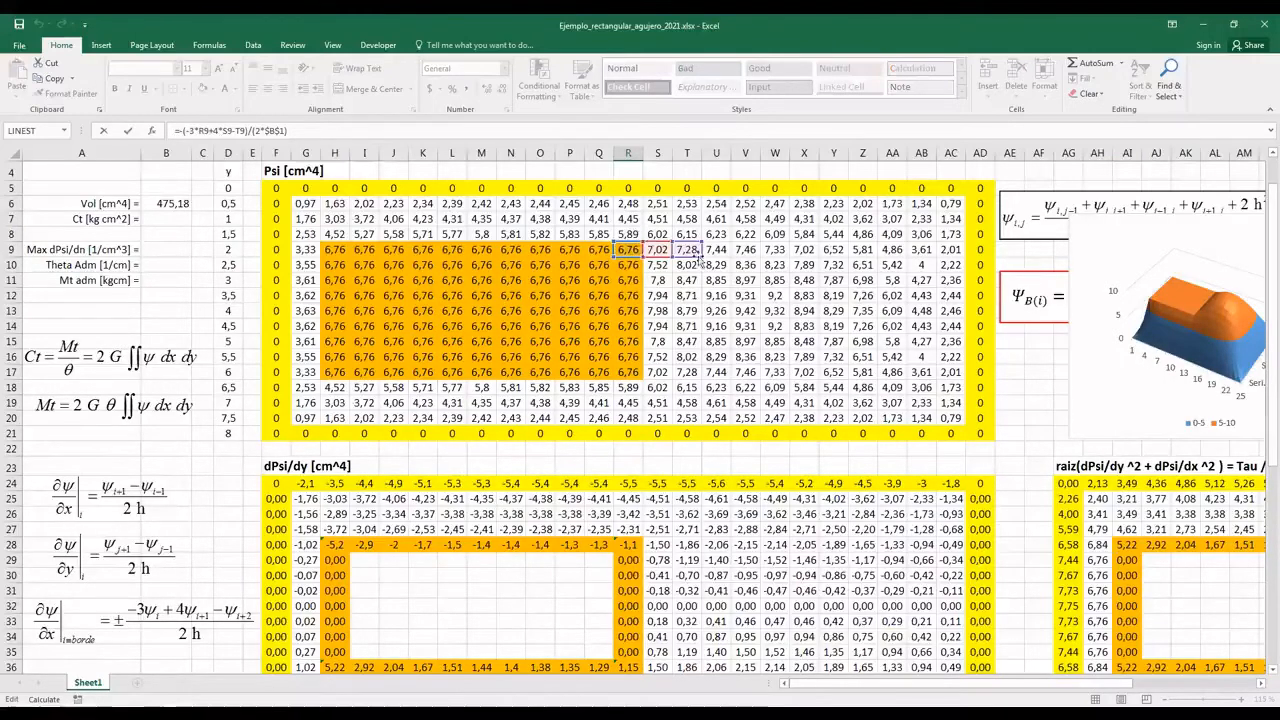
scroll(640, 440, down, 6)
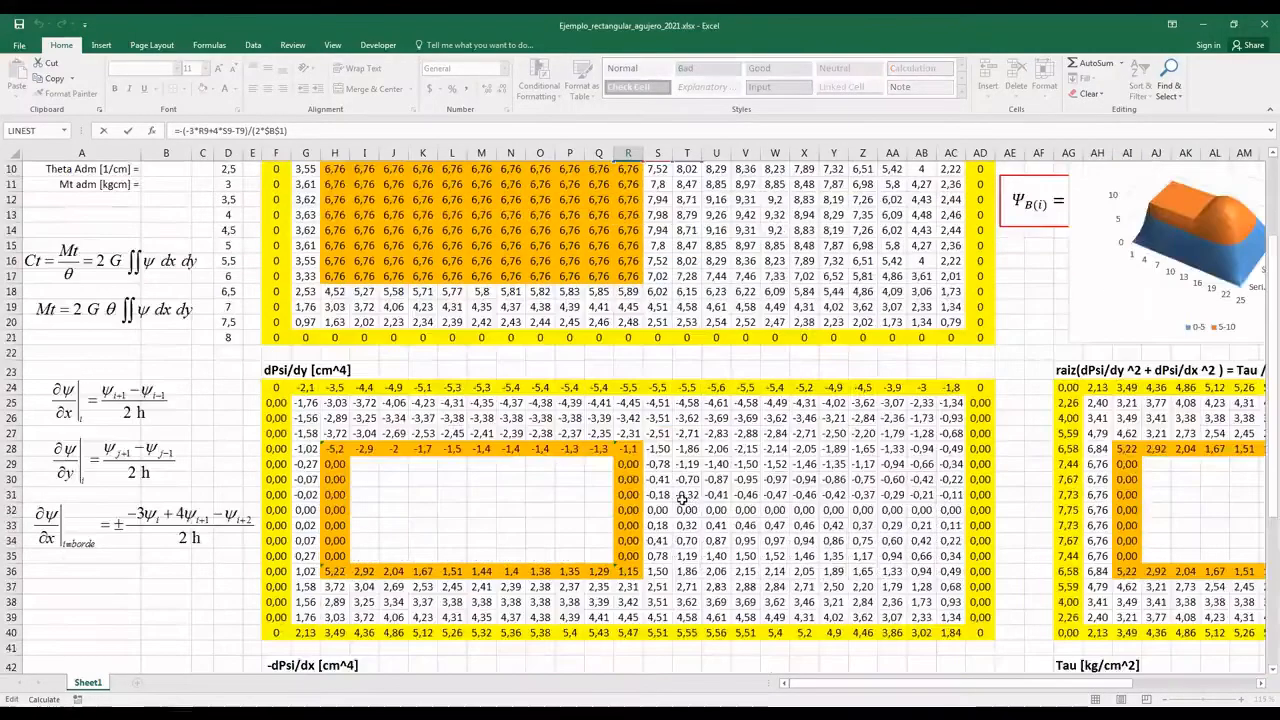
key(Return)
click(628, 495)
drag(642, 502, 643, 615)
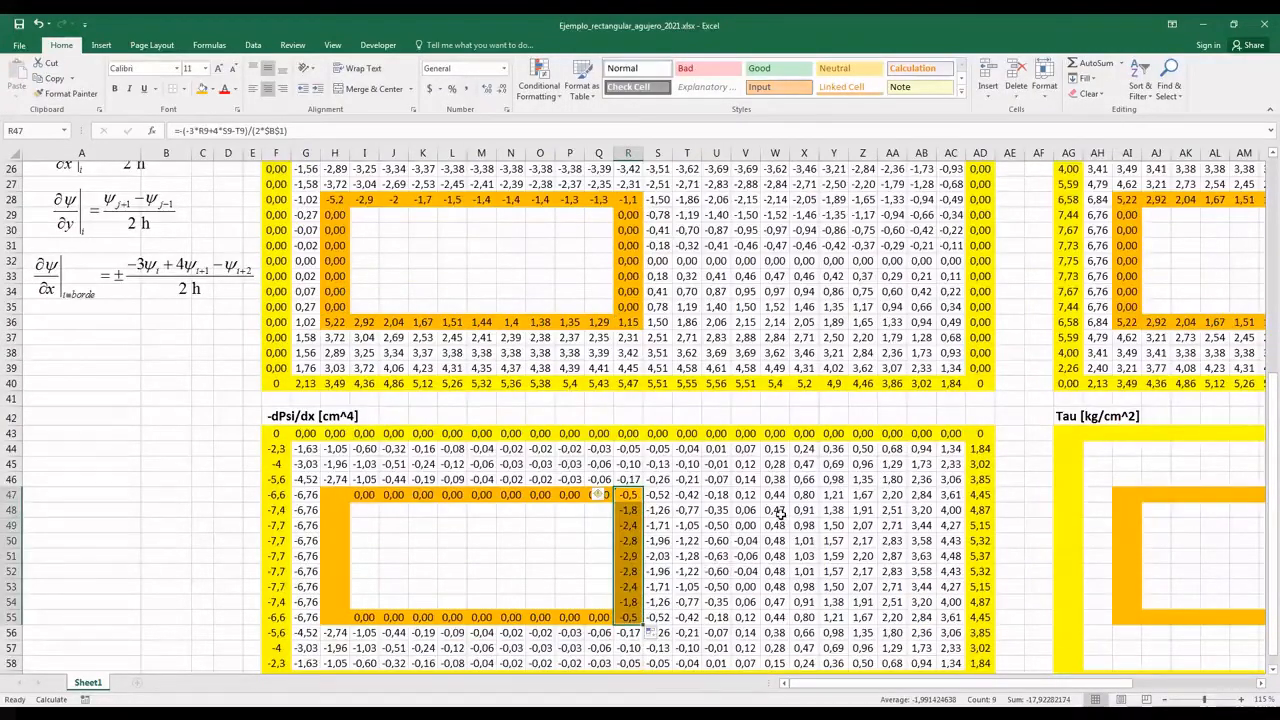
- Copy the AD47 border formula into H47, keeping the orange fill, and fill it down the hole's left edge to H55
click(978, 494)
key(ctrl+c)
click(340, 494)
key(ctrl+v)
key(Escape)
drag(348, 502, 343, 616)
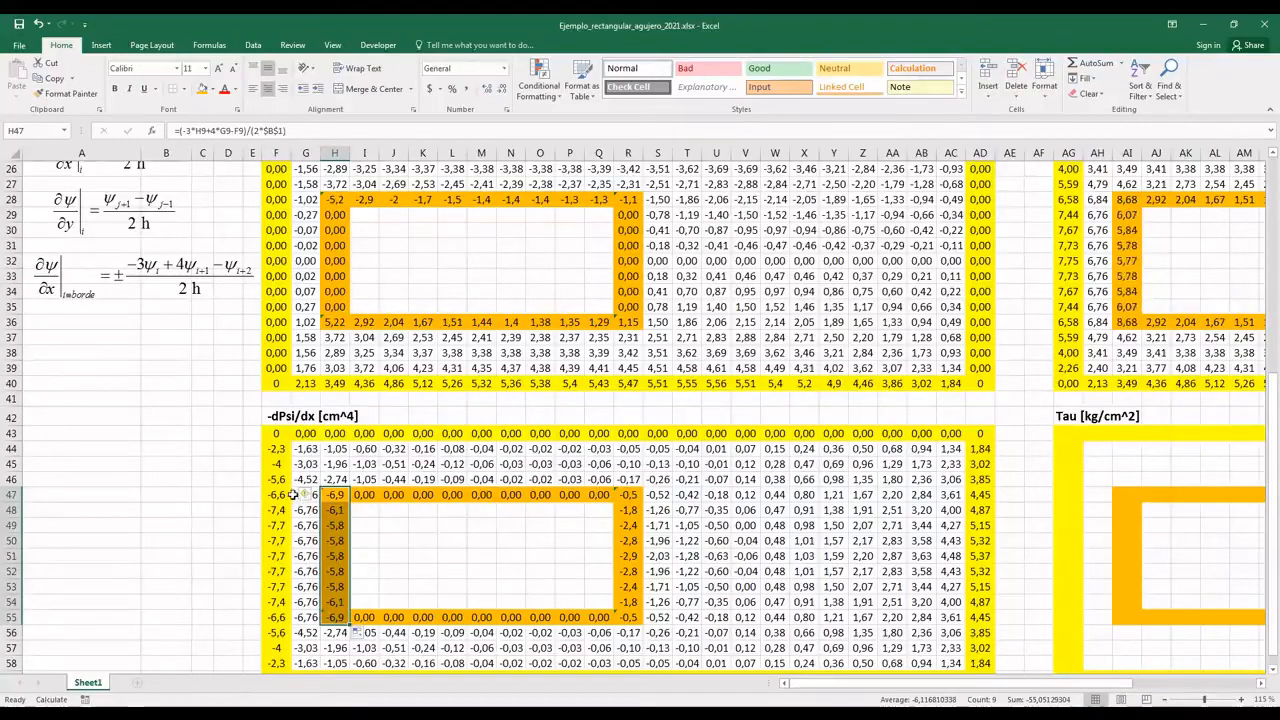
scroll(295, 494, down, 1)
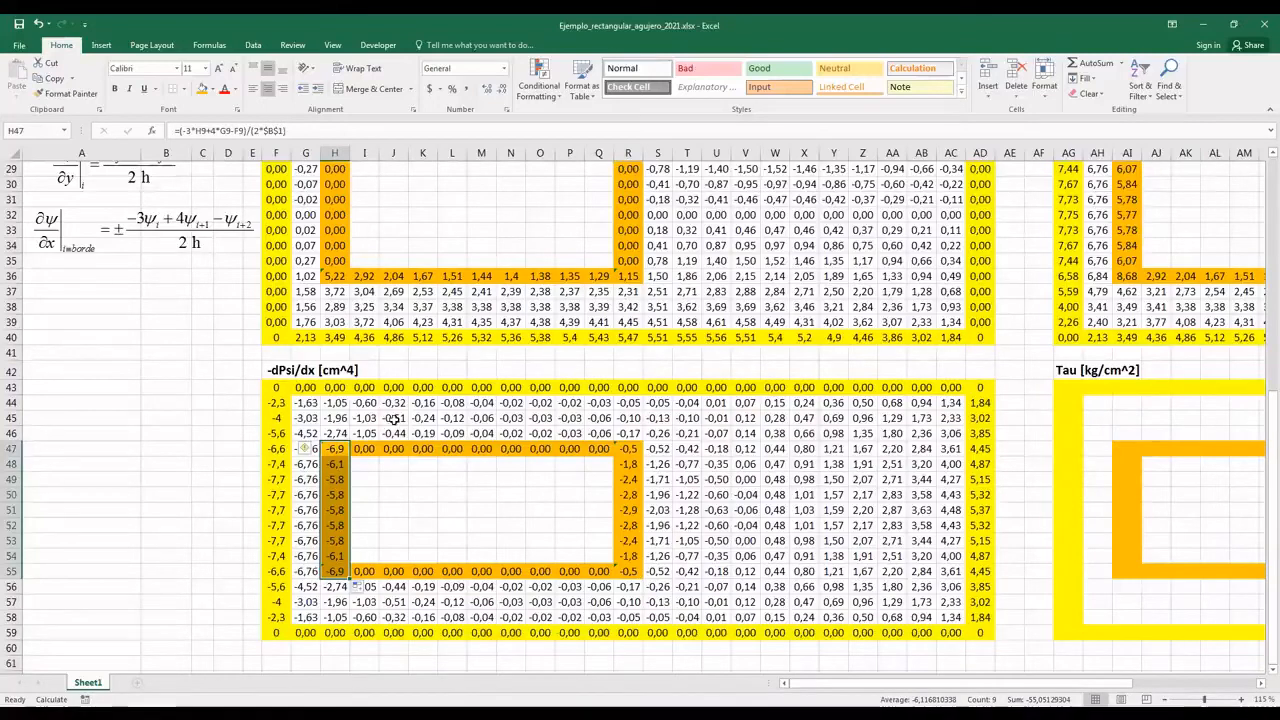
- Shade the hole's interior cells I10:Q16 in the Psi table gray
click(473, 480)
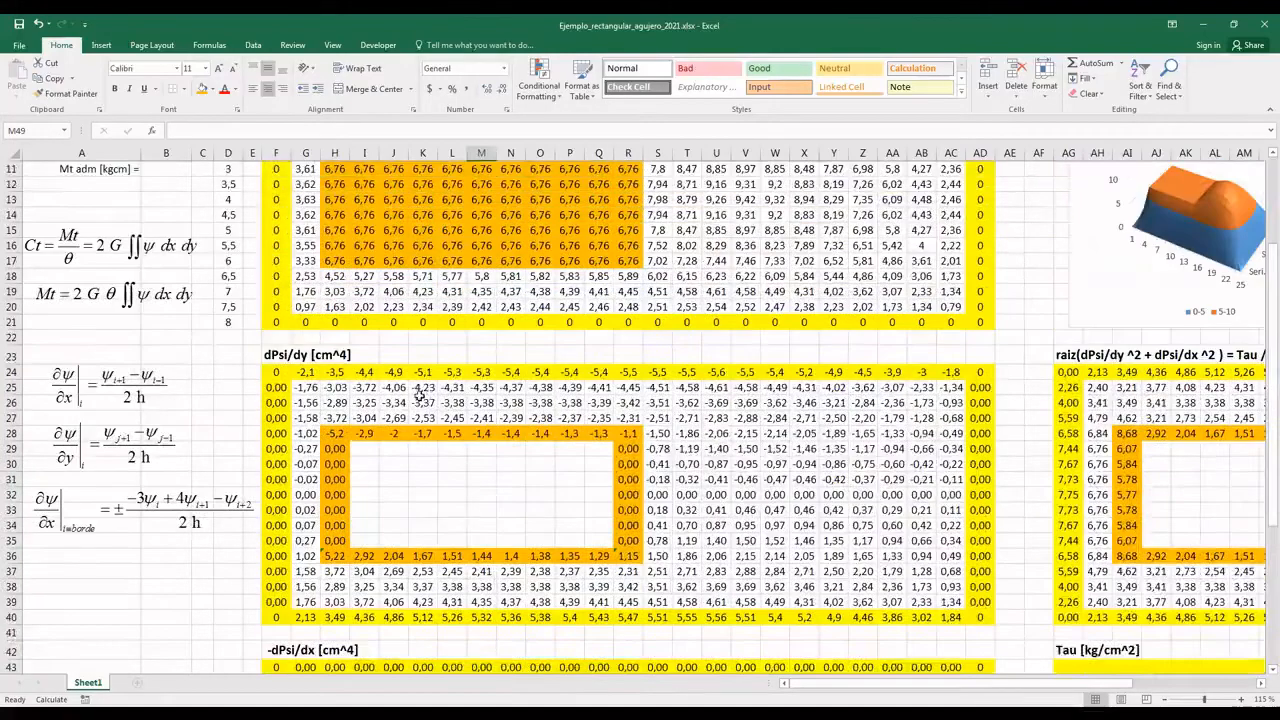
scroll(387, 466, up, 6)
scroll(395, 185, up, 2)
drag(345, 243, 450, 274)
drag(364, 245, 605, 340)
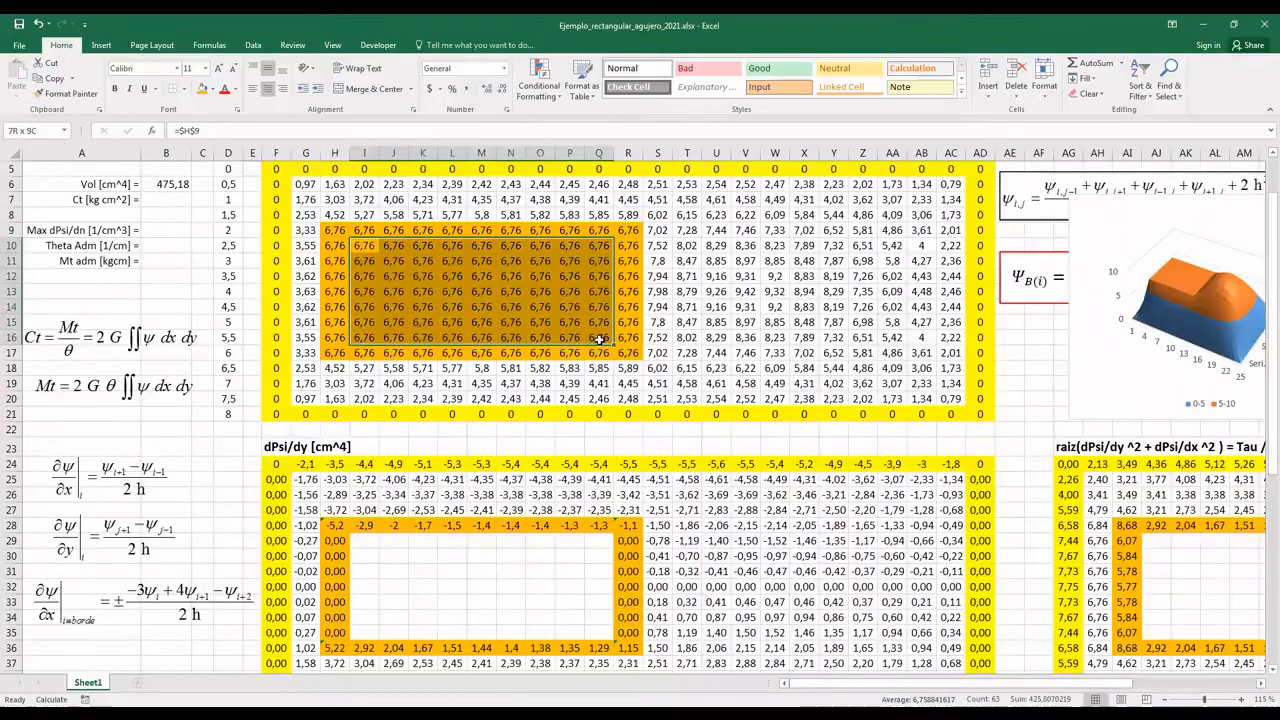
click(211, 90)
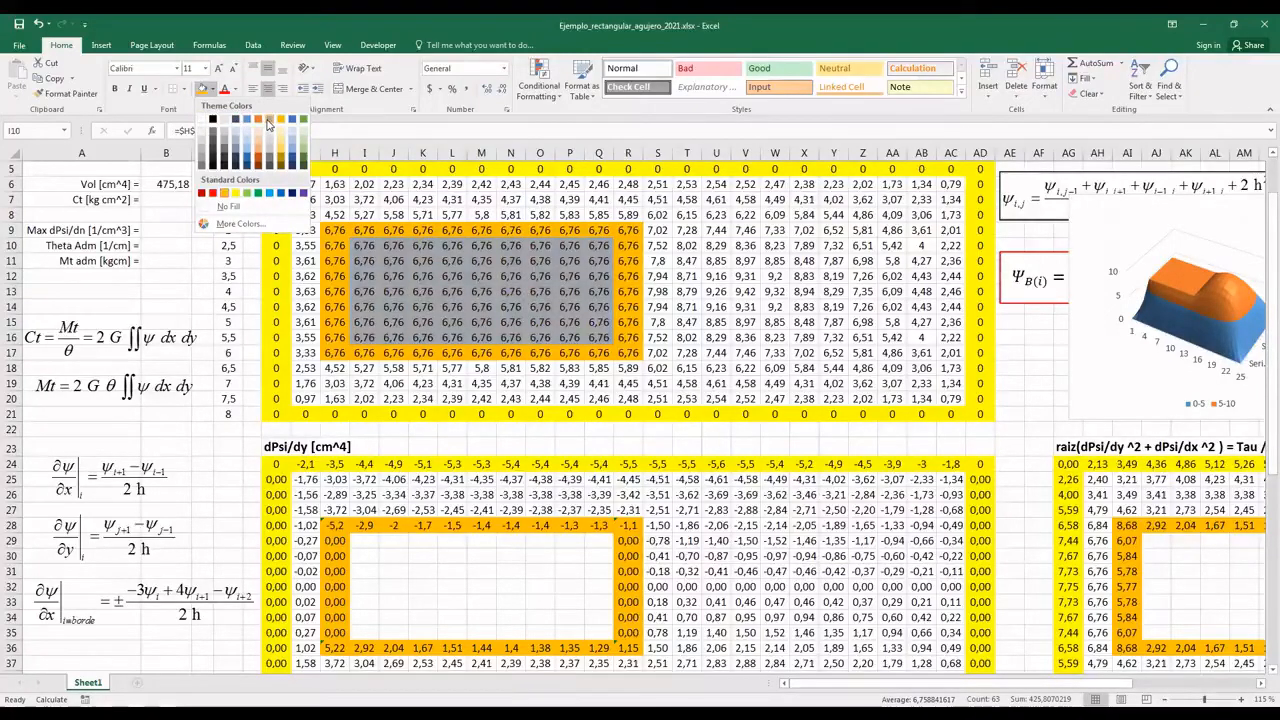
click(268, 124)
click(510, 307)
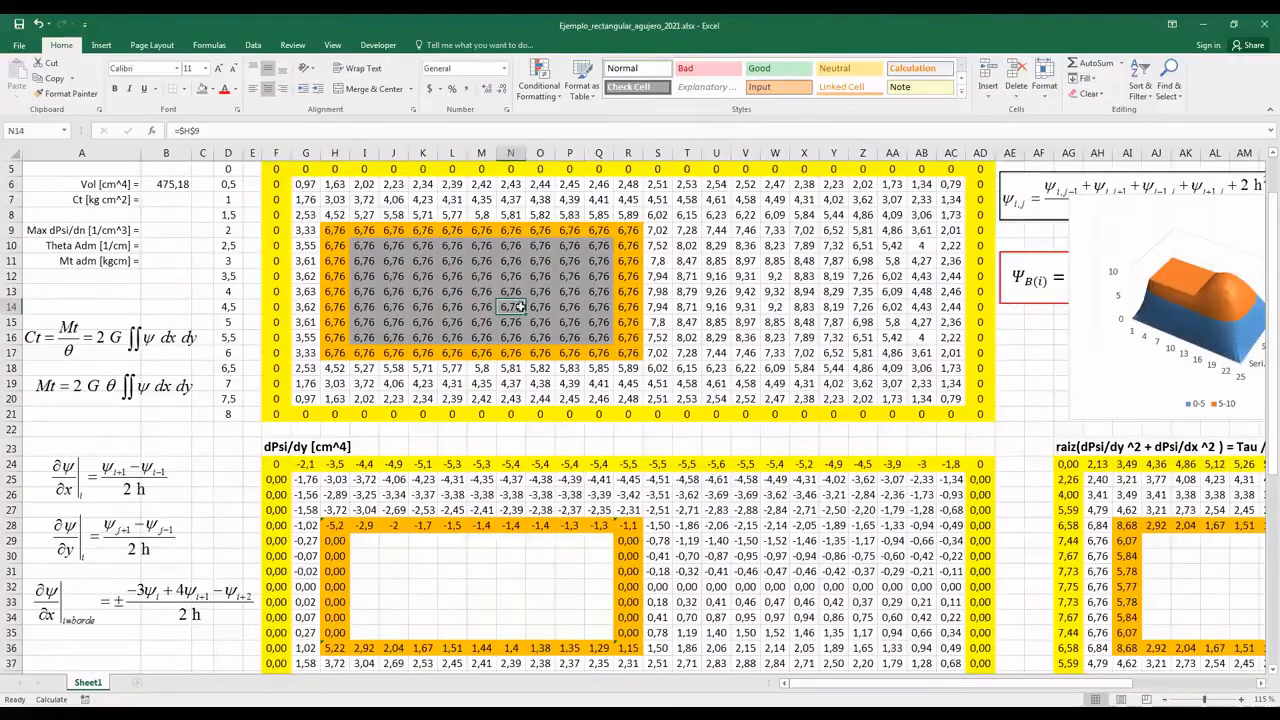
- Review the Psi derivative tables and examine the square-root formula in AH25 that combines both derivatives
scroll(518, 307, down, 2)
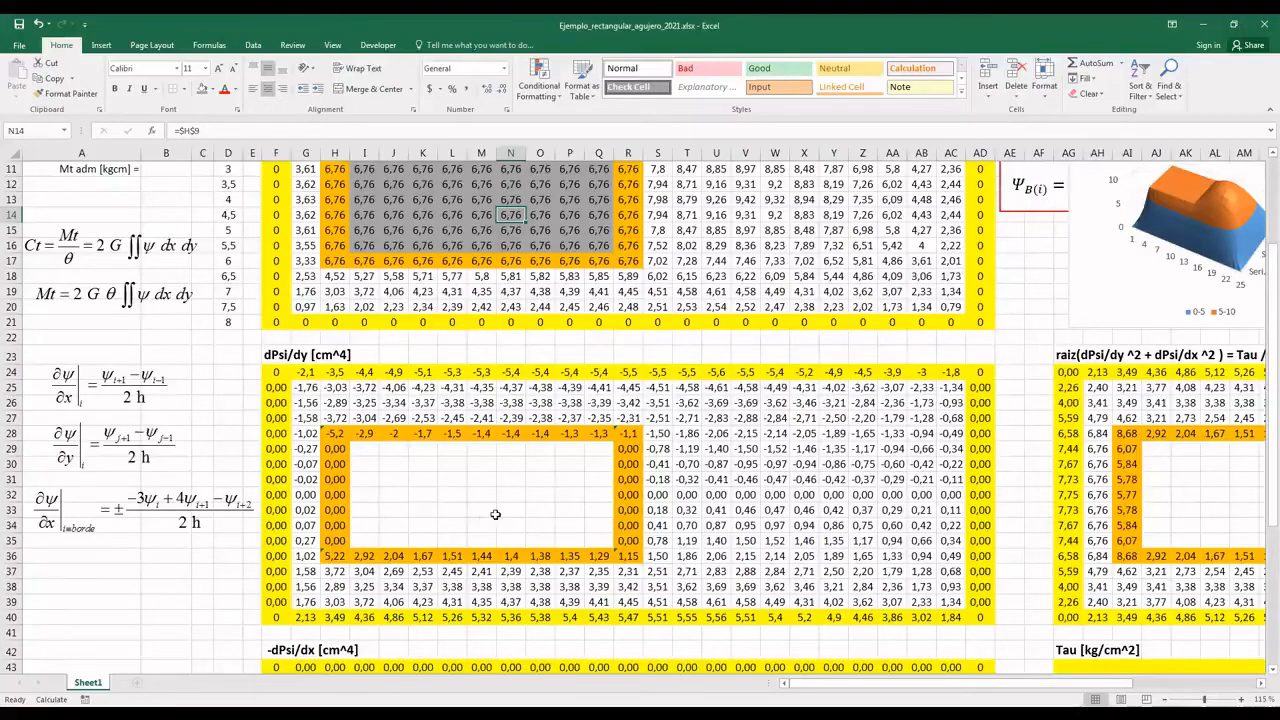
scroll(493, 514, down, 3)
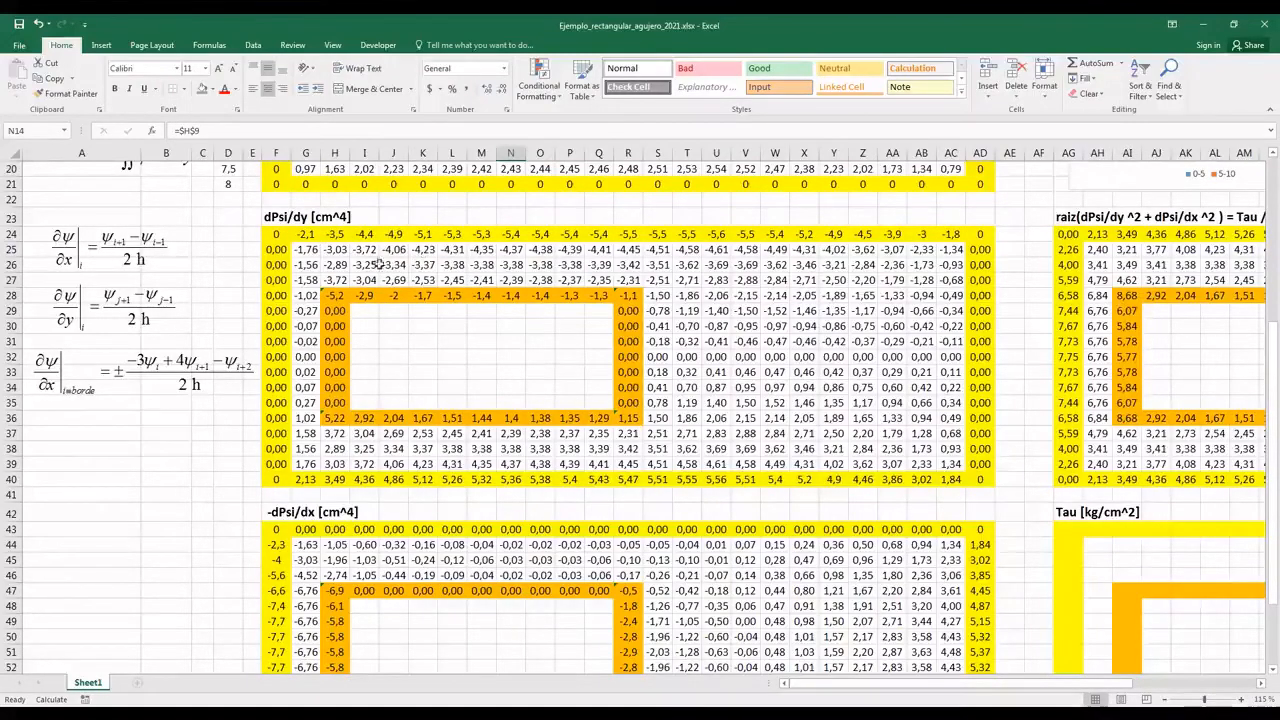
scroll(467, 313, up, 2)
scroll(467, 315, up, 2)
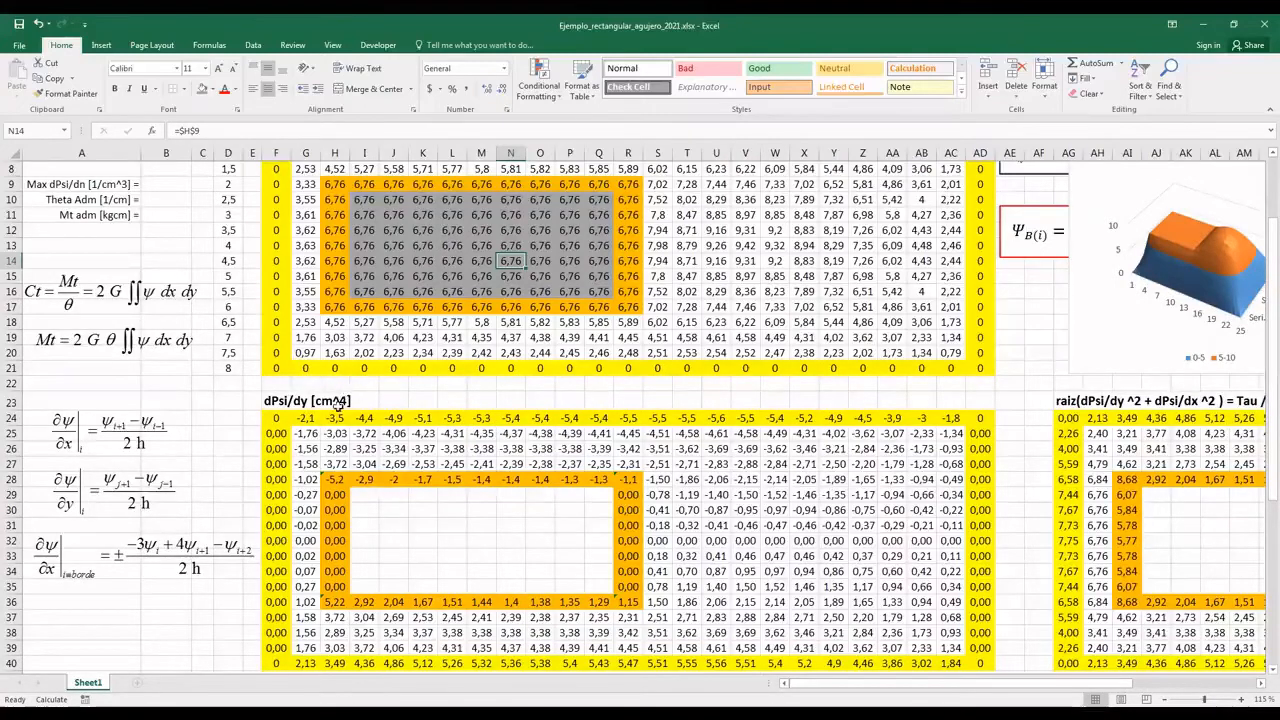
drag(866, 686, 976, 686)
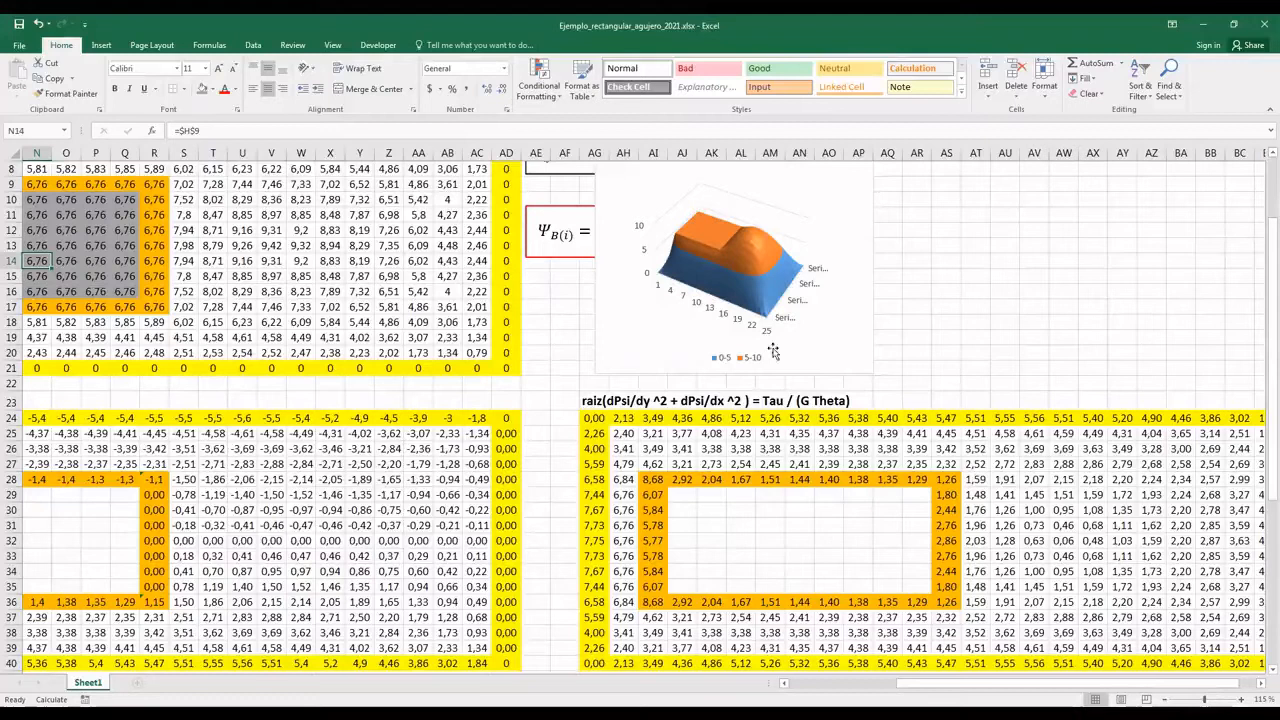
scroll(732, 358, down, 1)
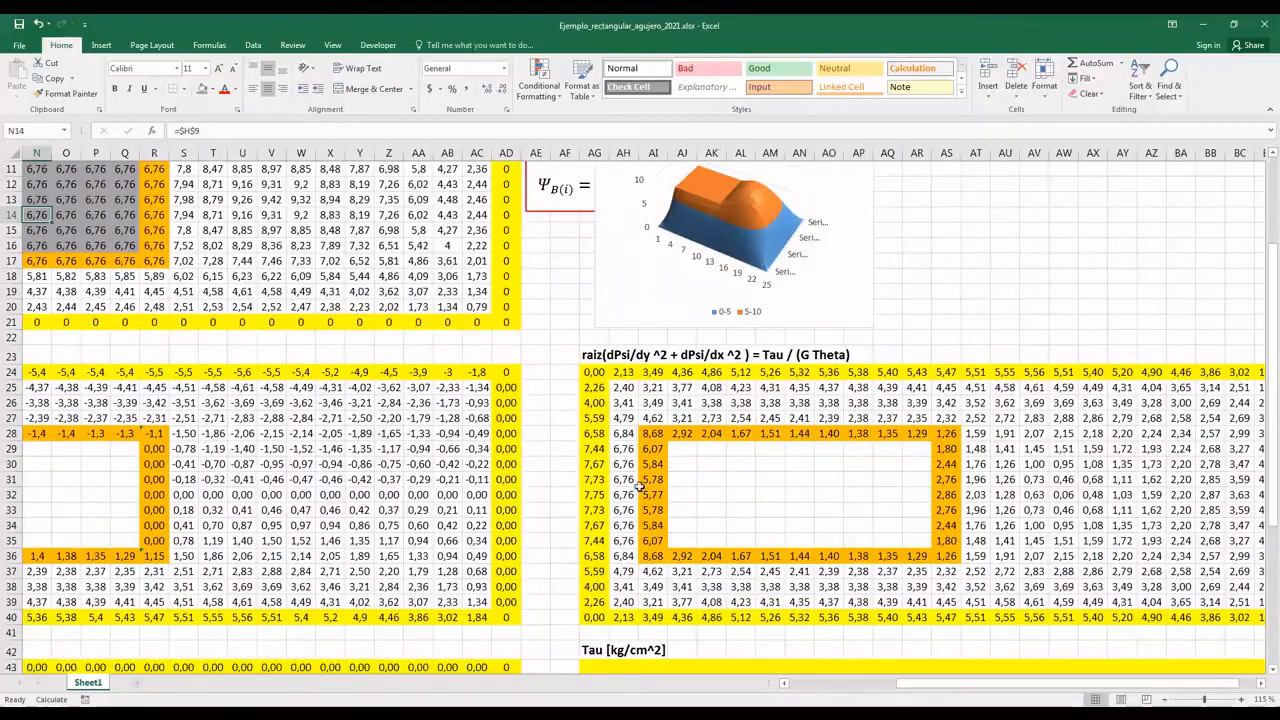
click(621, 388)
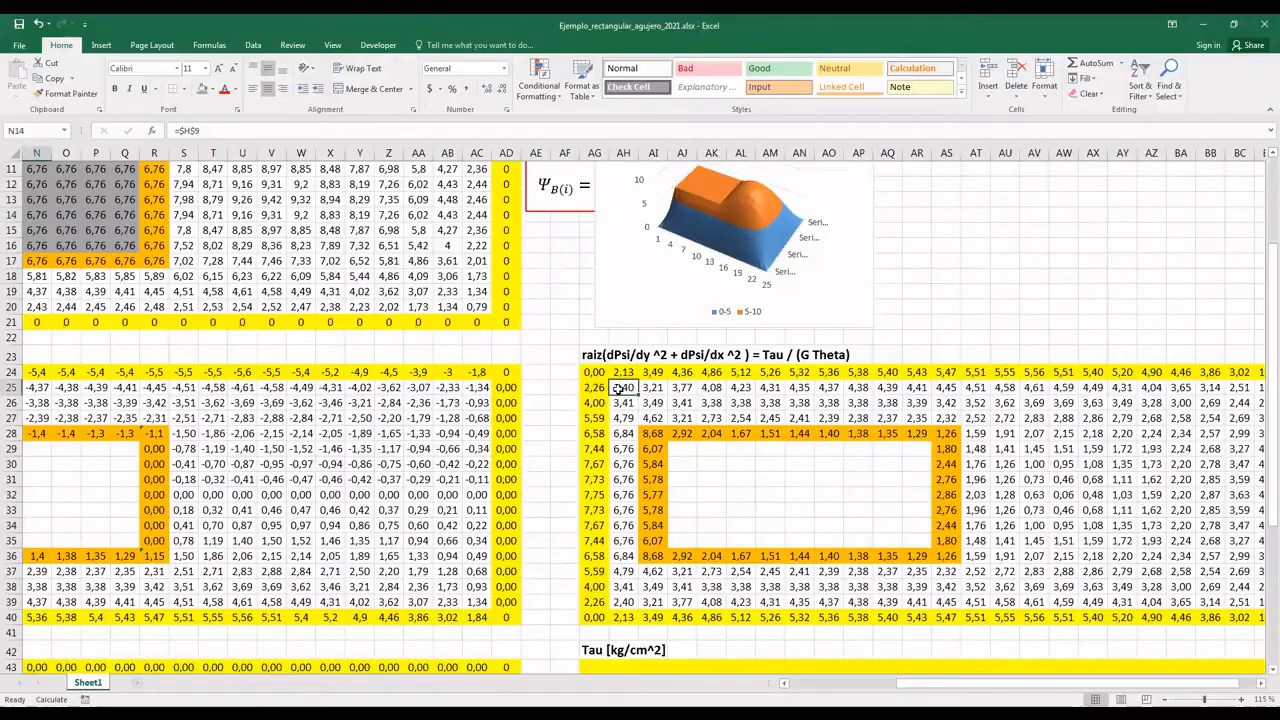
click(214, 131)
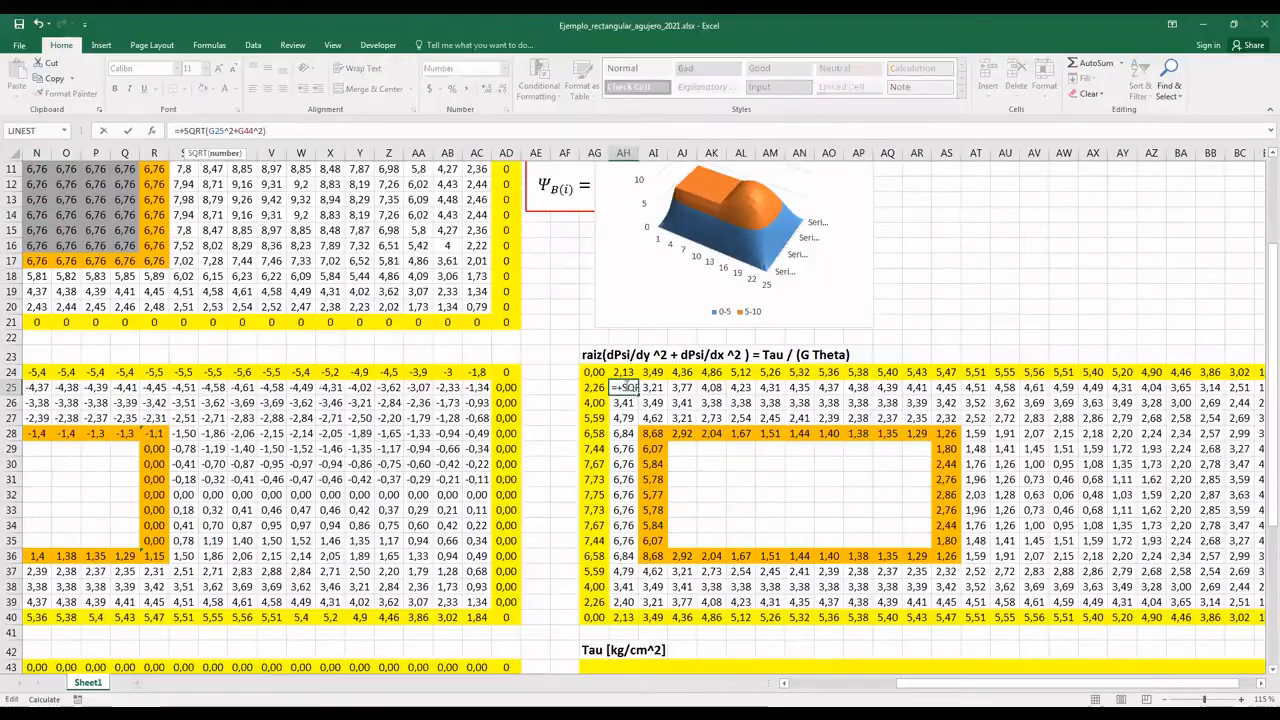
double_click(622, 387)
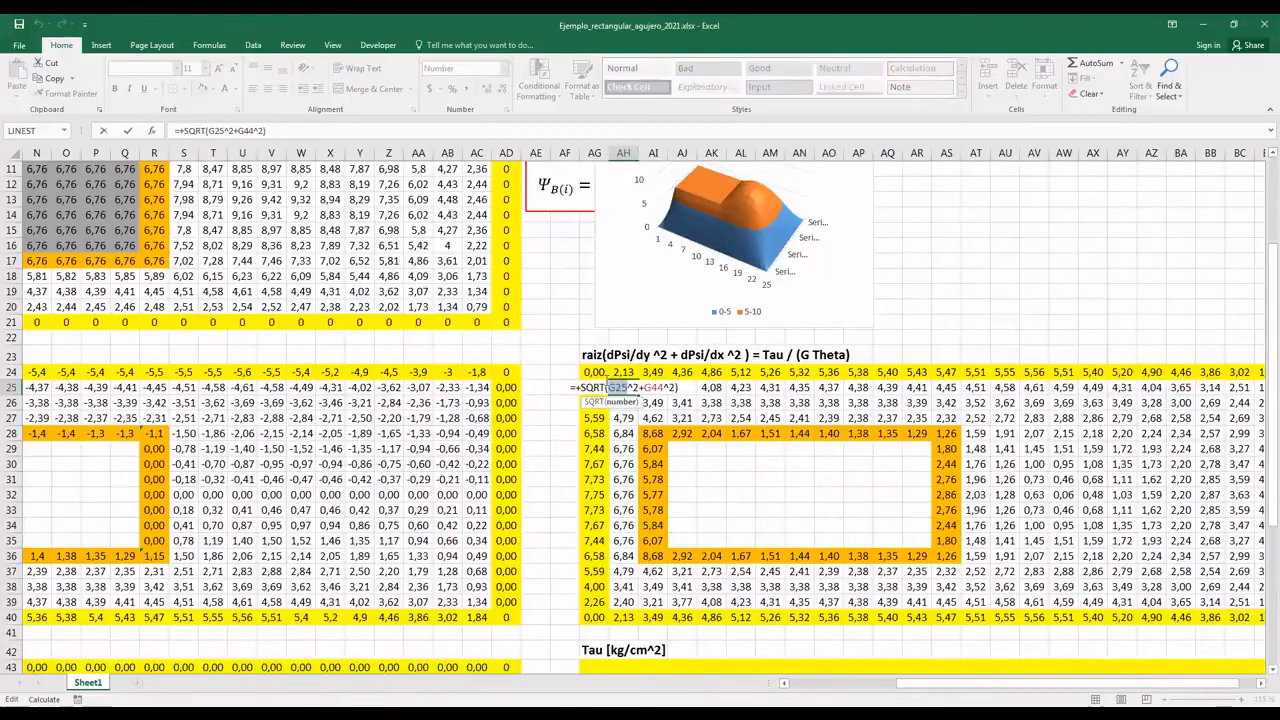
- Apply the Red-Yellow-Green color scale to the Tau / (G Theta) table, AG24:BE40
drag(594, 371, 1212, 614)
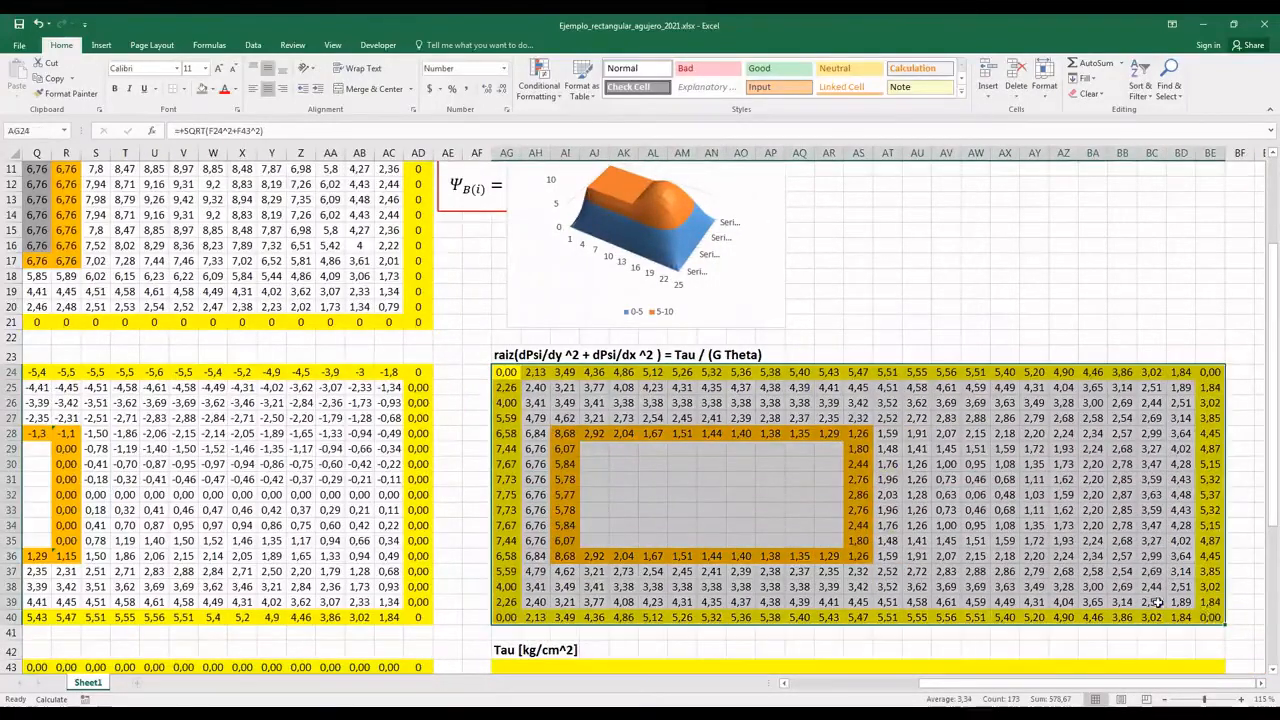
click(538, 78)
mouse_move(584, 216)
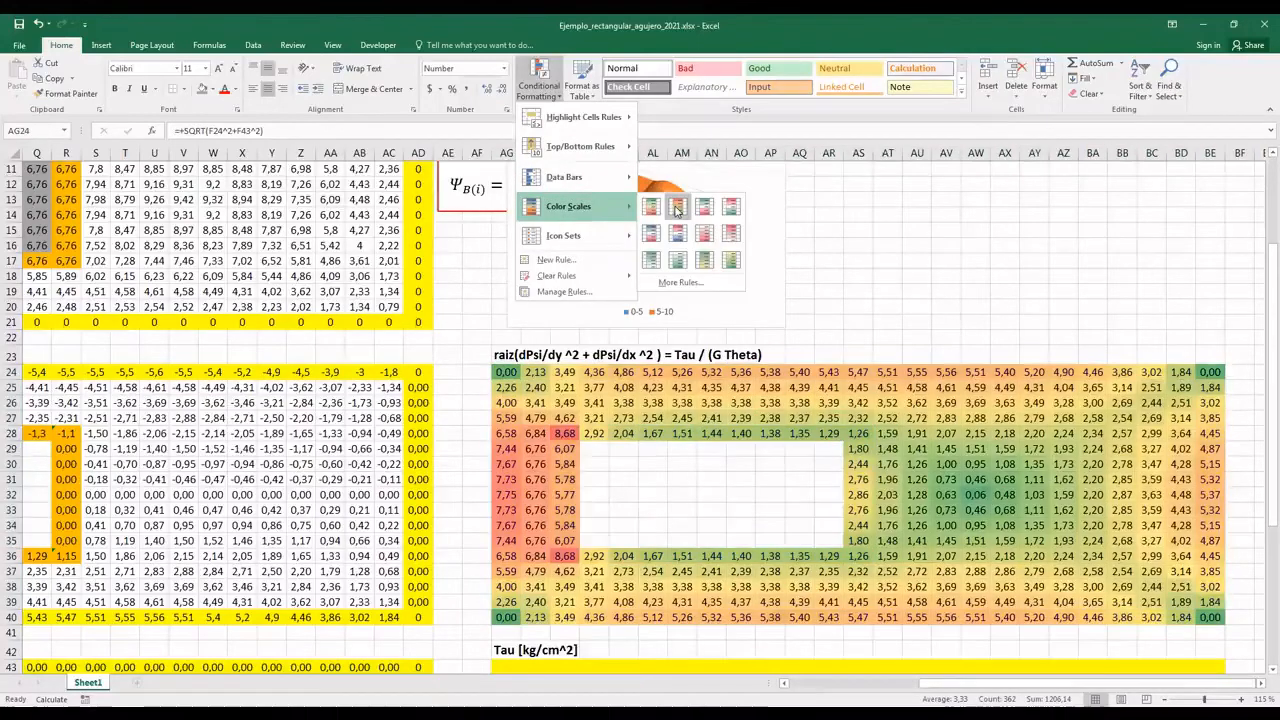
click(678, 209)
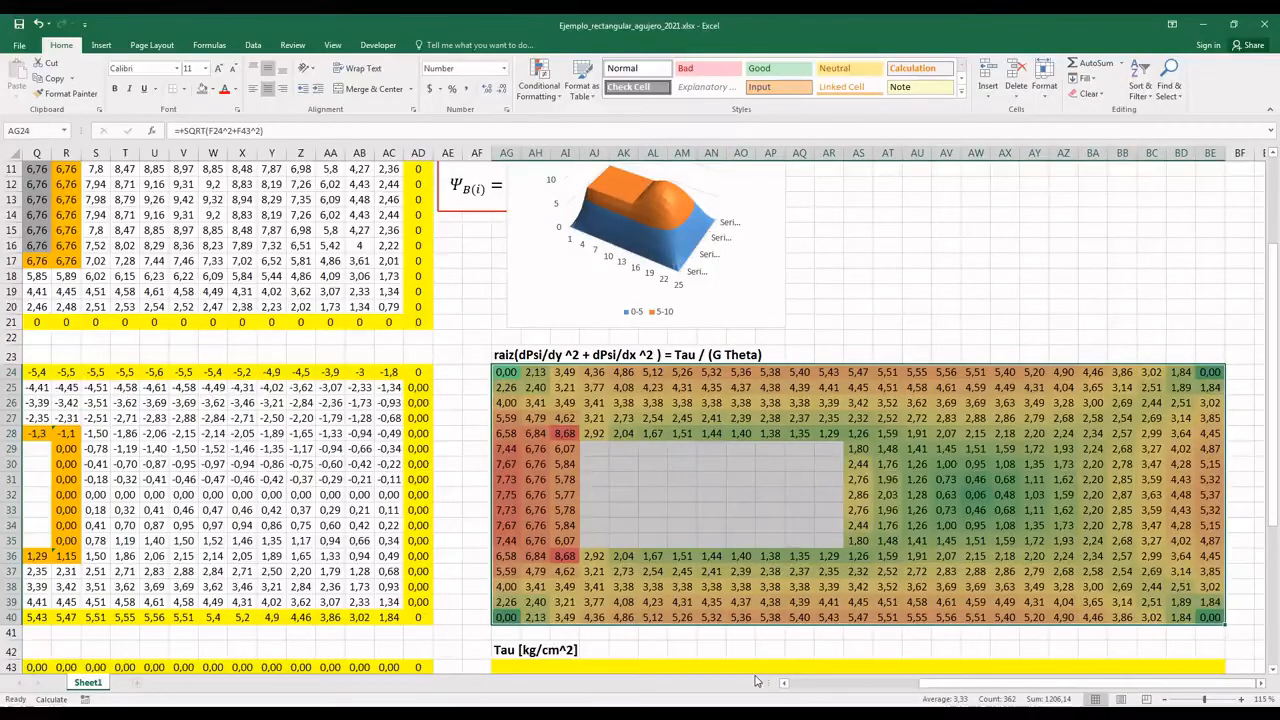
- Check which Psi cells the border formula in H36 references, leaving the formula as it is
scroll(756, 681, left, 1)
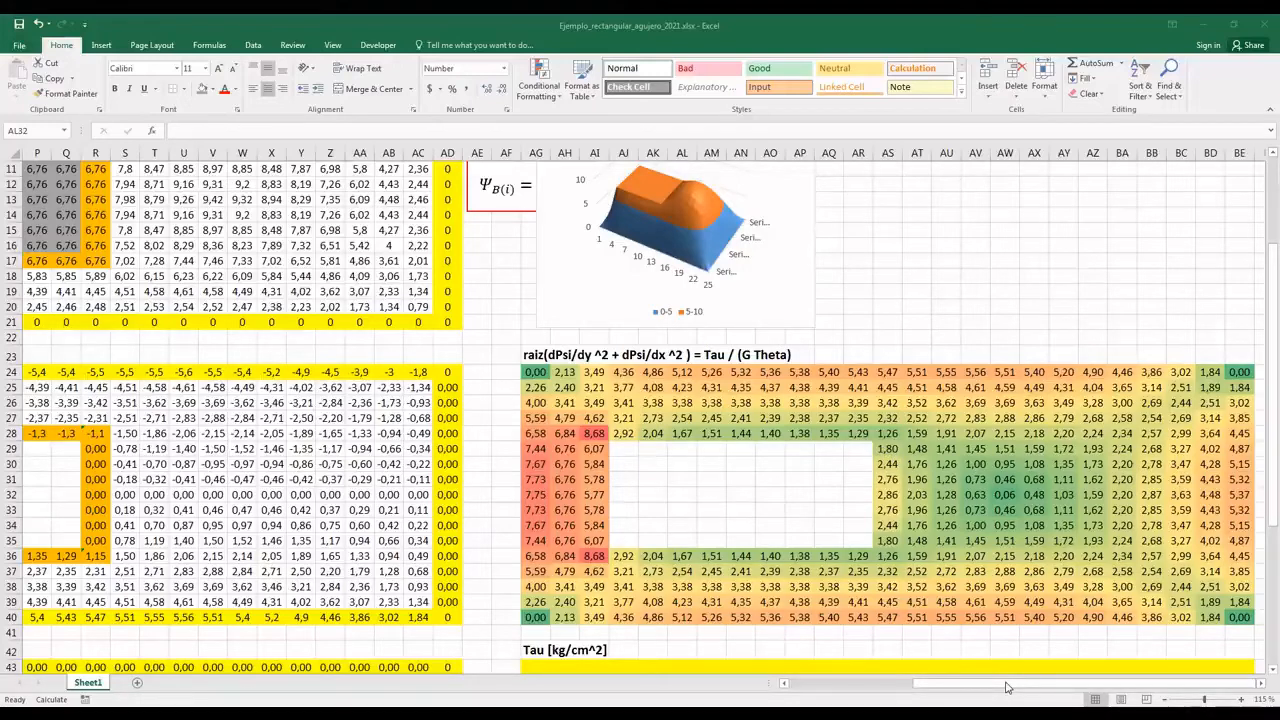
drag(1007, 687, 890, 687)
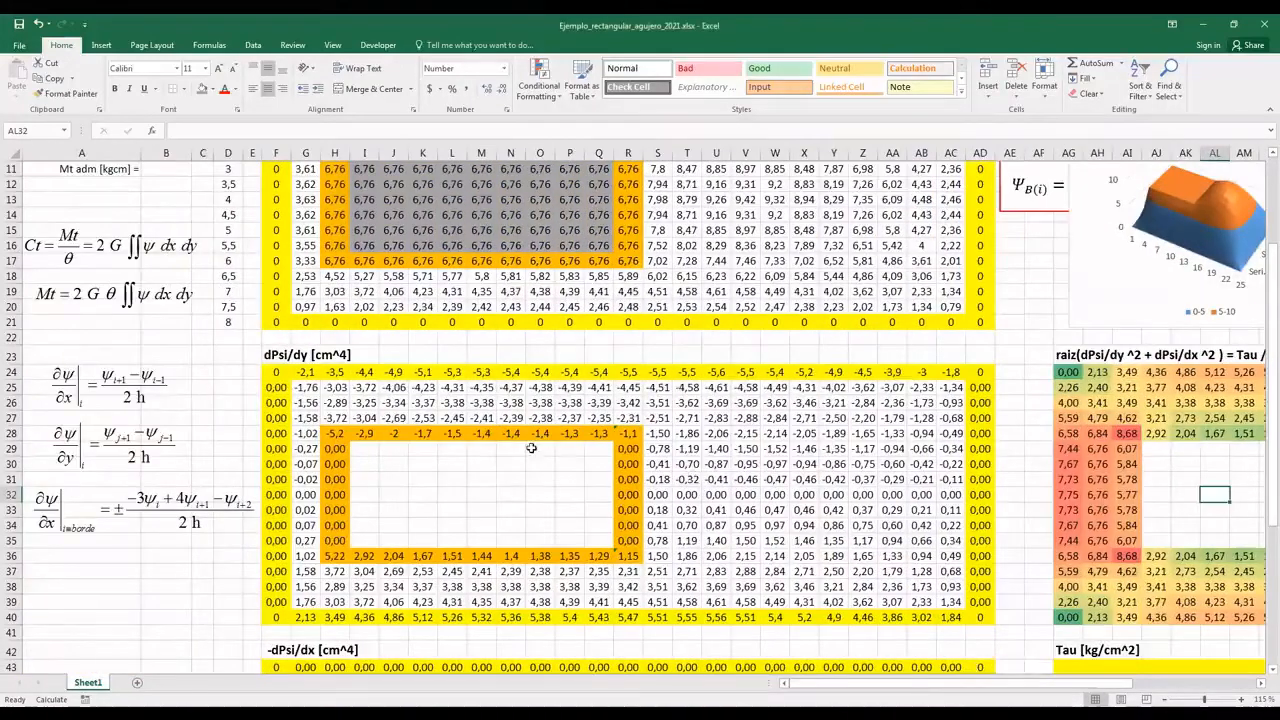
click(341, 556)
double_click(341, 556)
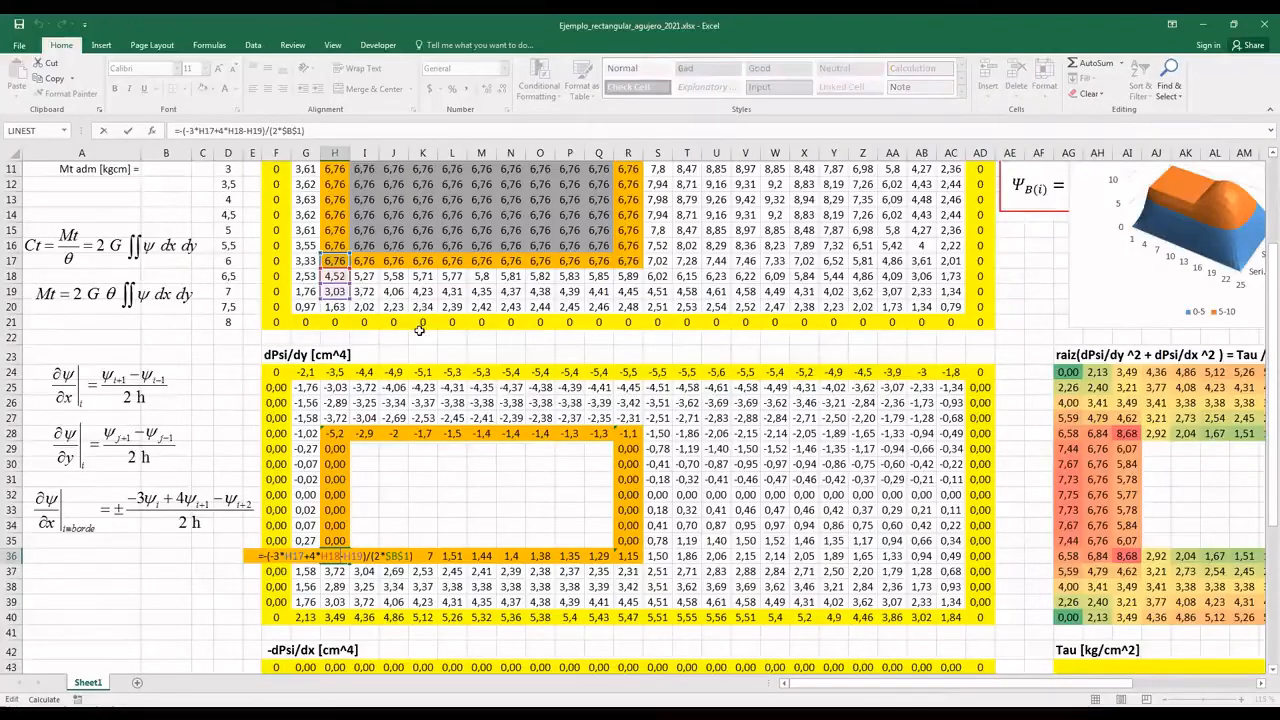
key(ctrl+Return)
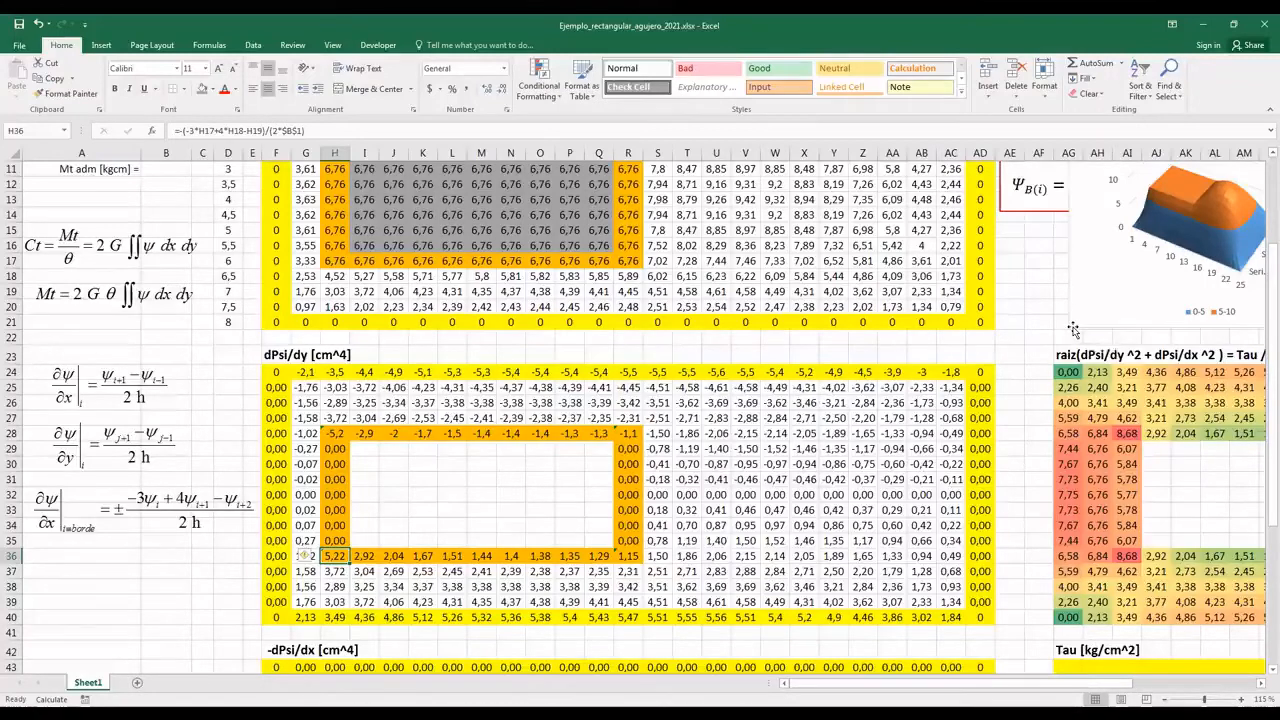
- Enlarge the Psi surface chart, place it beside the hole in the dPsi/dy table, and set its 3-D Y rotation to 20°
drag(1072, 324, 676, 505)
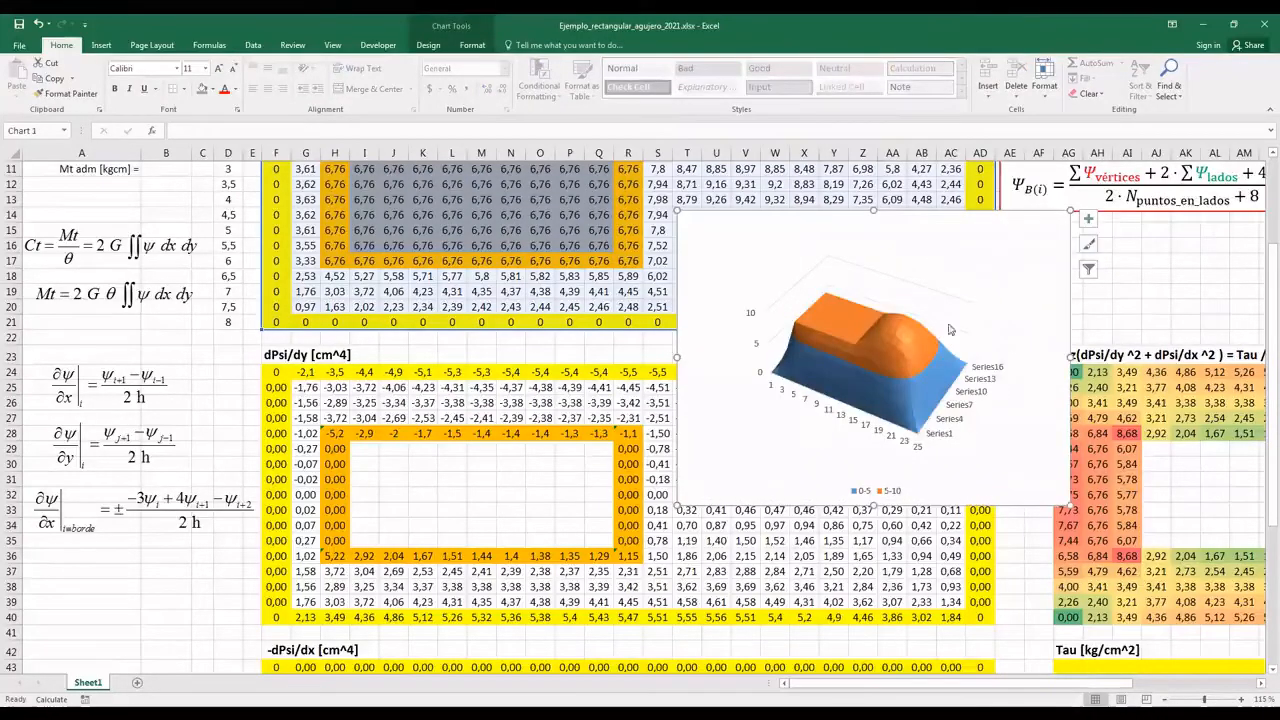
right_click(1038, 312)
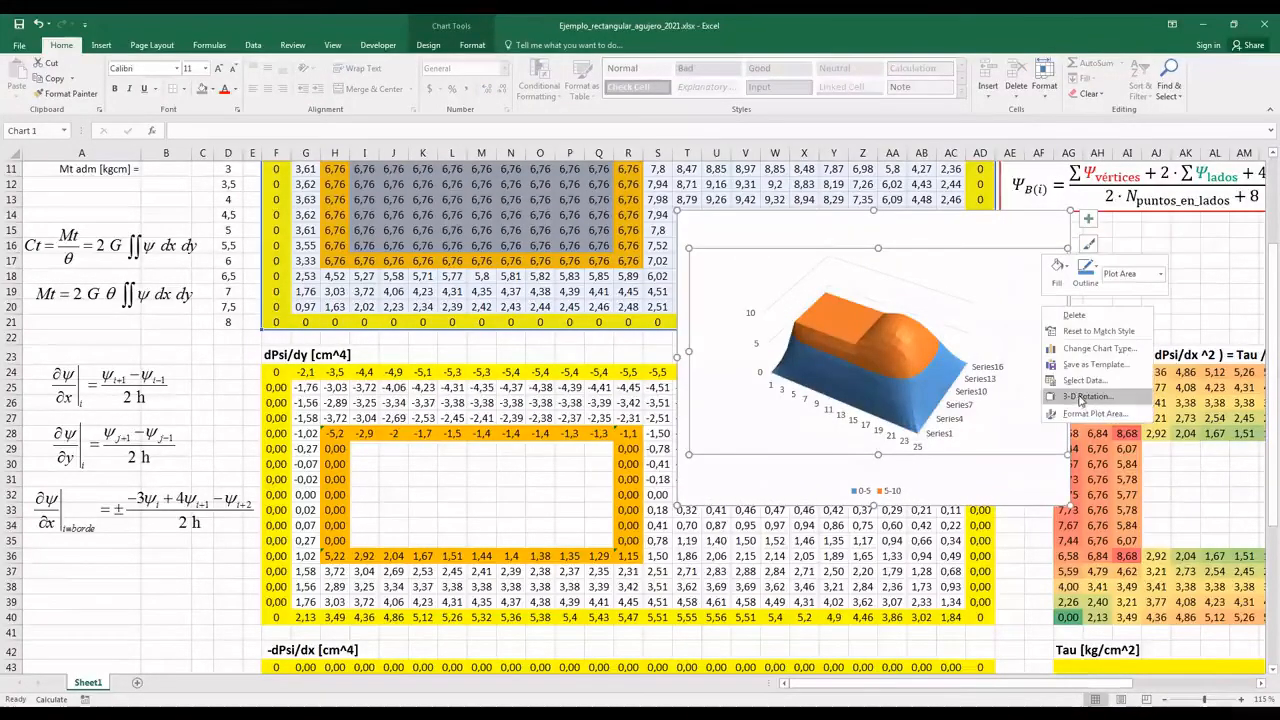
click(1075, 398)
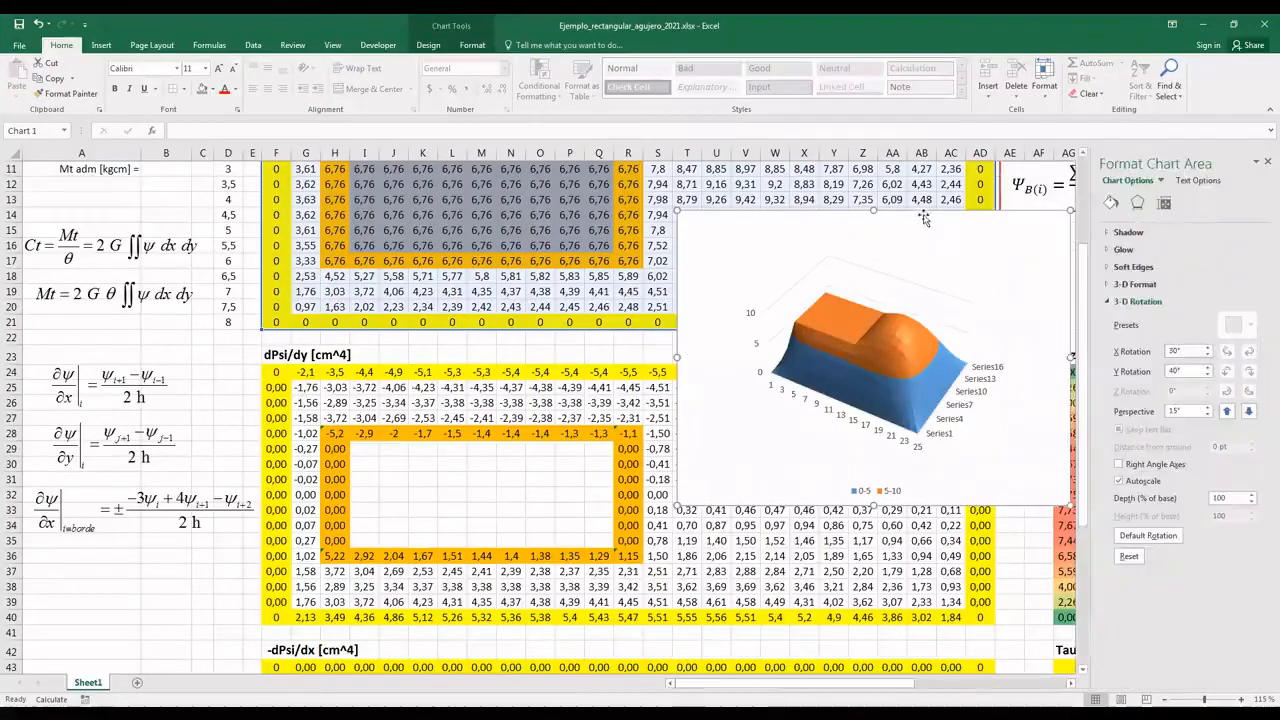
click(1207, 376)
click(1207, 376)
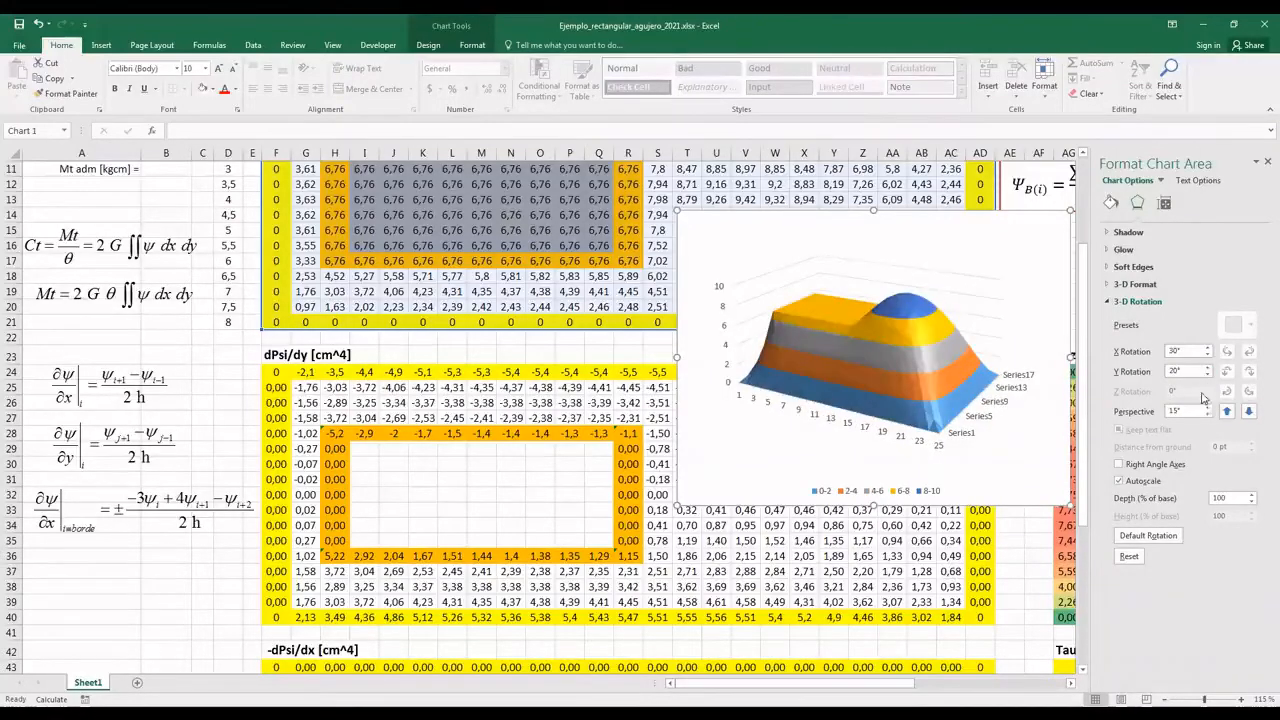
- Turn the Psi surface chart around to view its other sides, ending at an X rotation of 250°
click(1207, 356)
click(1207, 356)
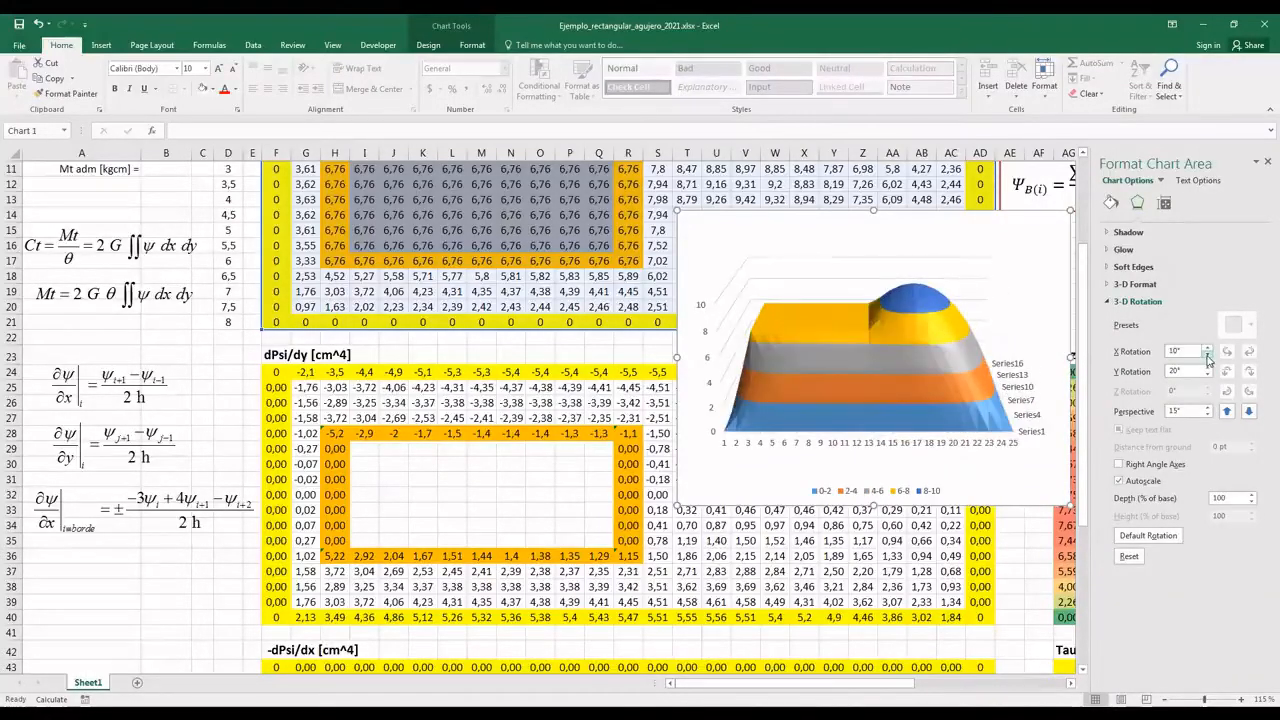
click(1210, 349)
click(1210, 349)
click(1208, 349)
click(1208, 349)
click(1208, 349)
click(1208, 349)
click(1208, 349)
click(1208, 349)
click(1208, 349)
click(1208, 349)
click(1208, 350)
click(1208, 350)
click(1208, 350)
click(1208, 350)
click(1208, 350)
click(1208, 350)
click(1208, 350)
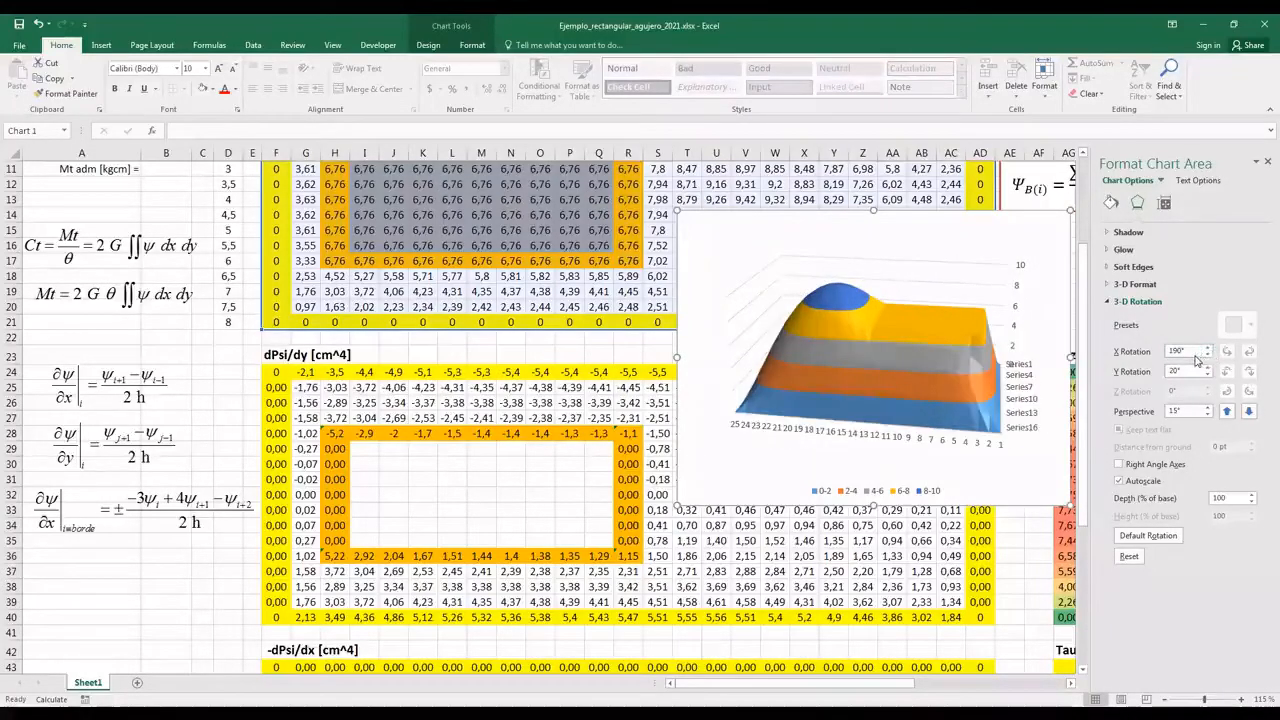
click(1208, 356)
click(1208, 355)
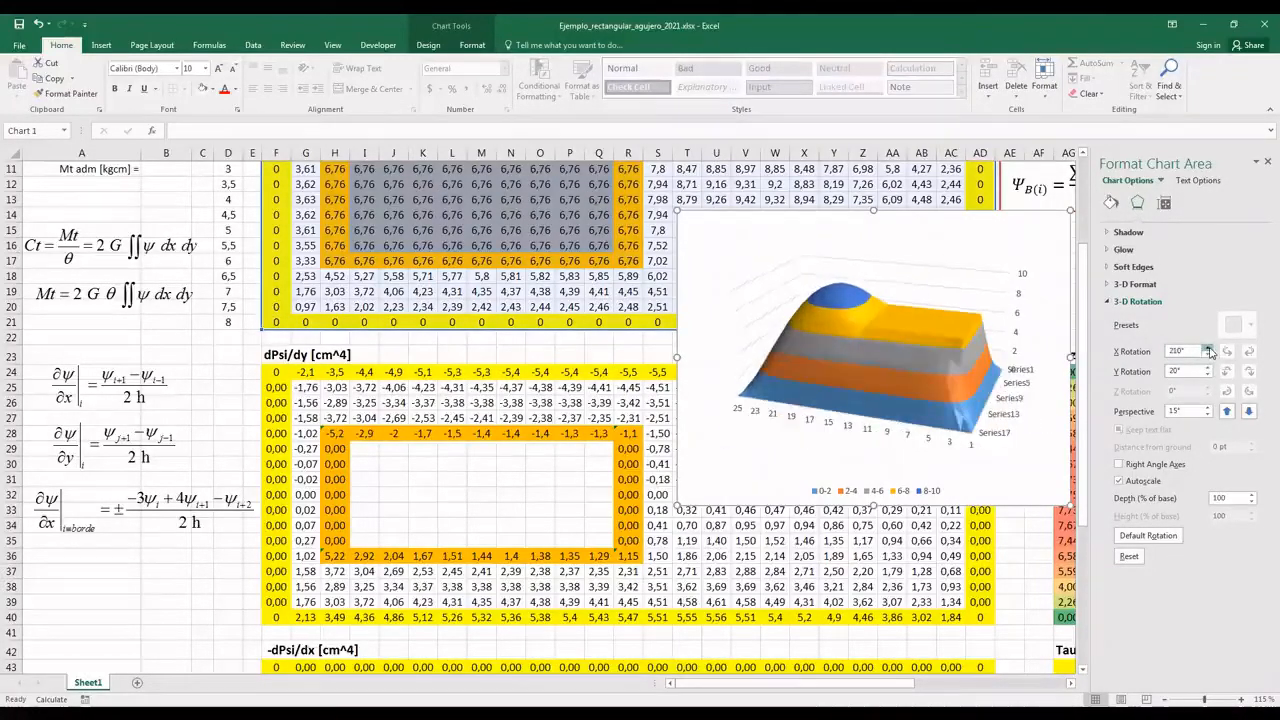
click(1208, 355)
click(1209, 354)
click(1209, 354)
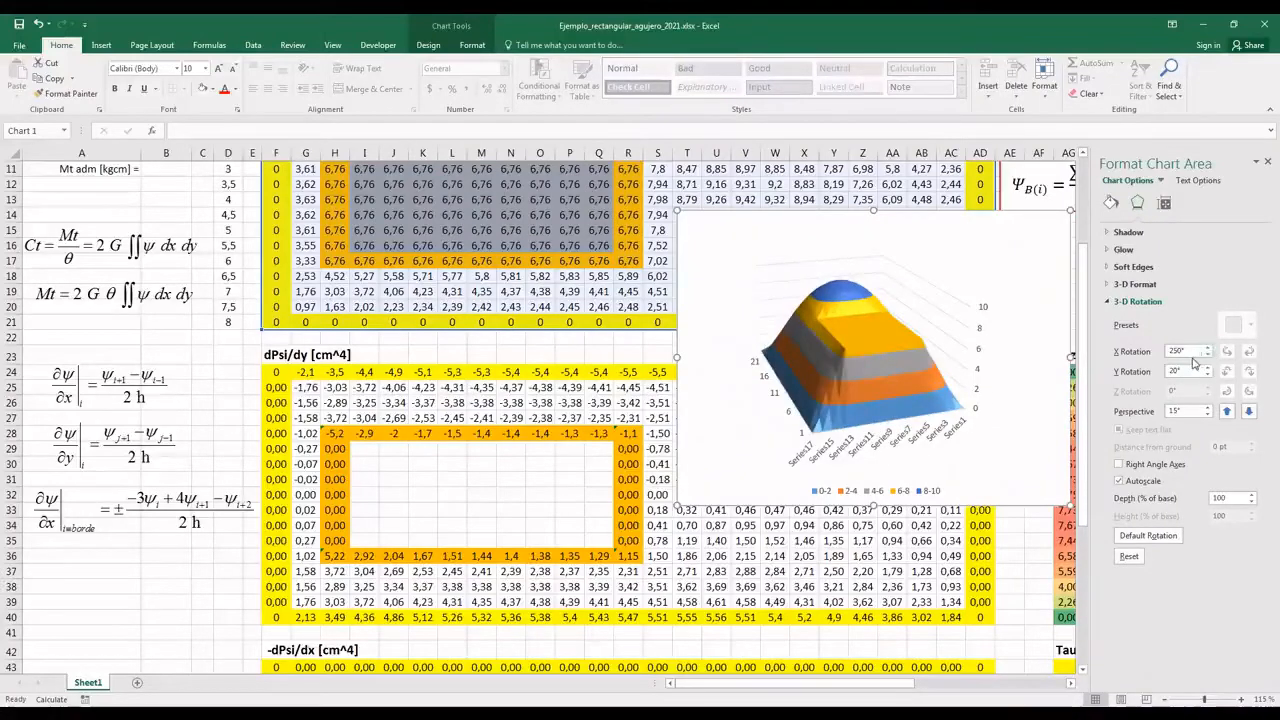
- Set the Psi surface chart's 3-D Y rotation to 30° and enlarge the chart for a closer view
click(1208, 367)
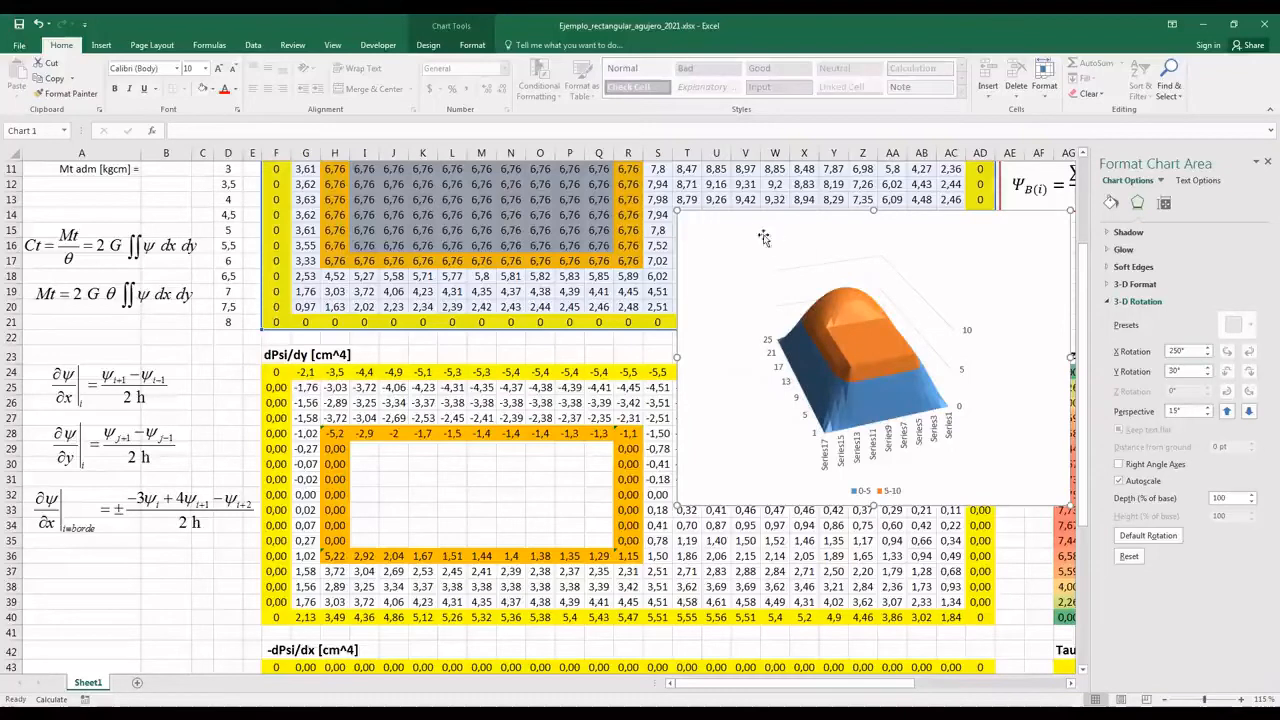
drag(676, 210, 624, 170)
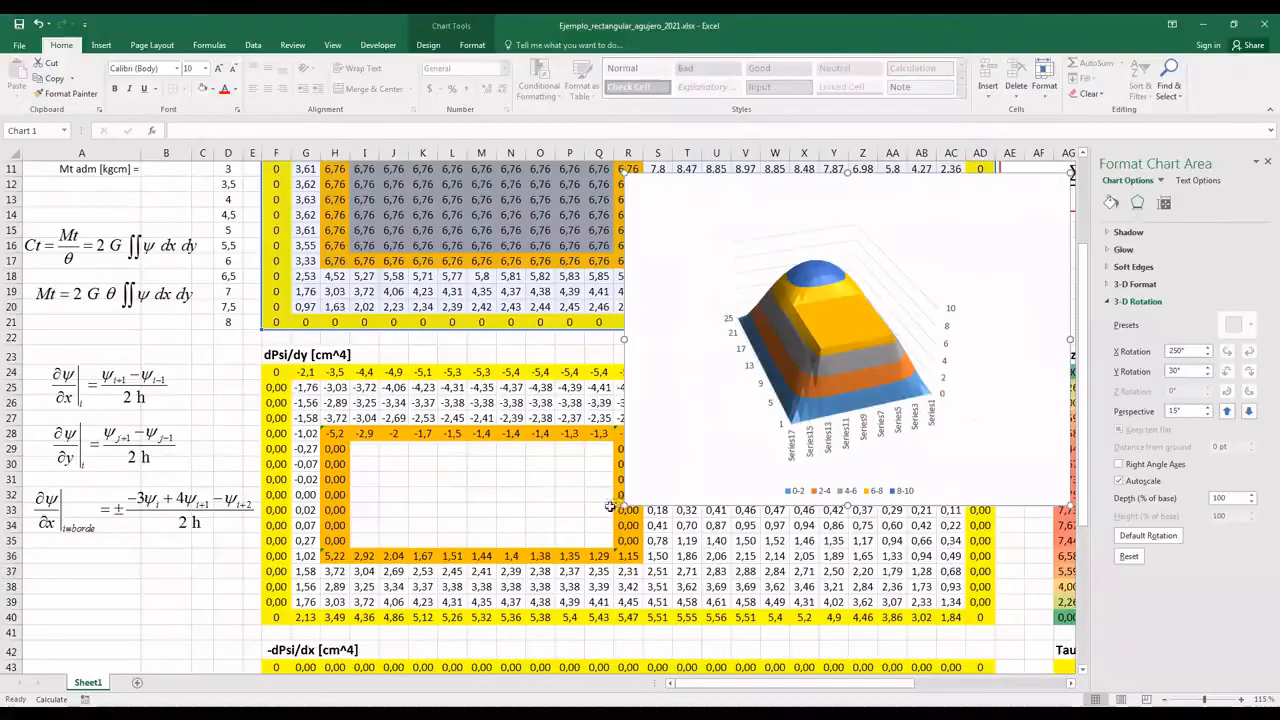
drag(623, 499, 490, 615)
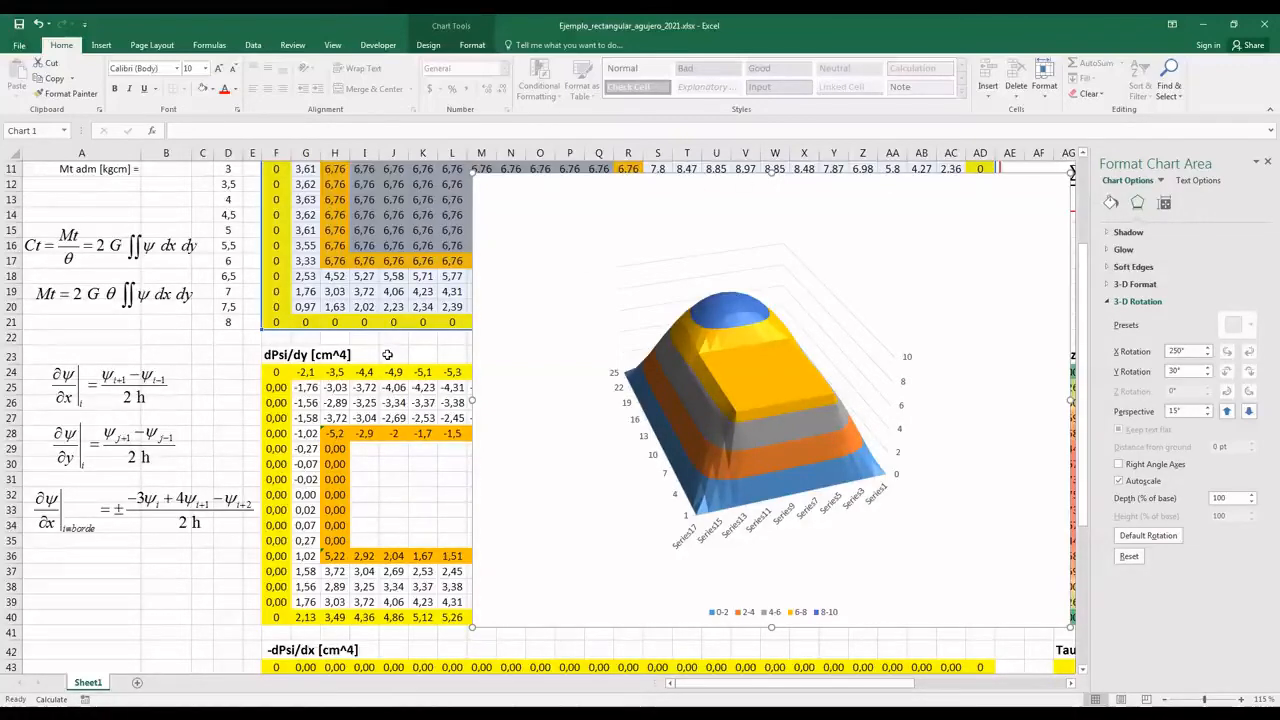
- Shrink the Psi surface chart and move it above the Tau / (G Theta) table, clear of its values
drag(473, 170, 795, 311)
drag(786, 318, 730, 356)
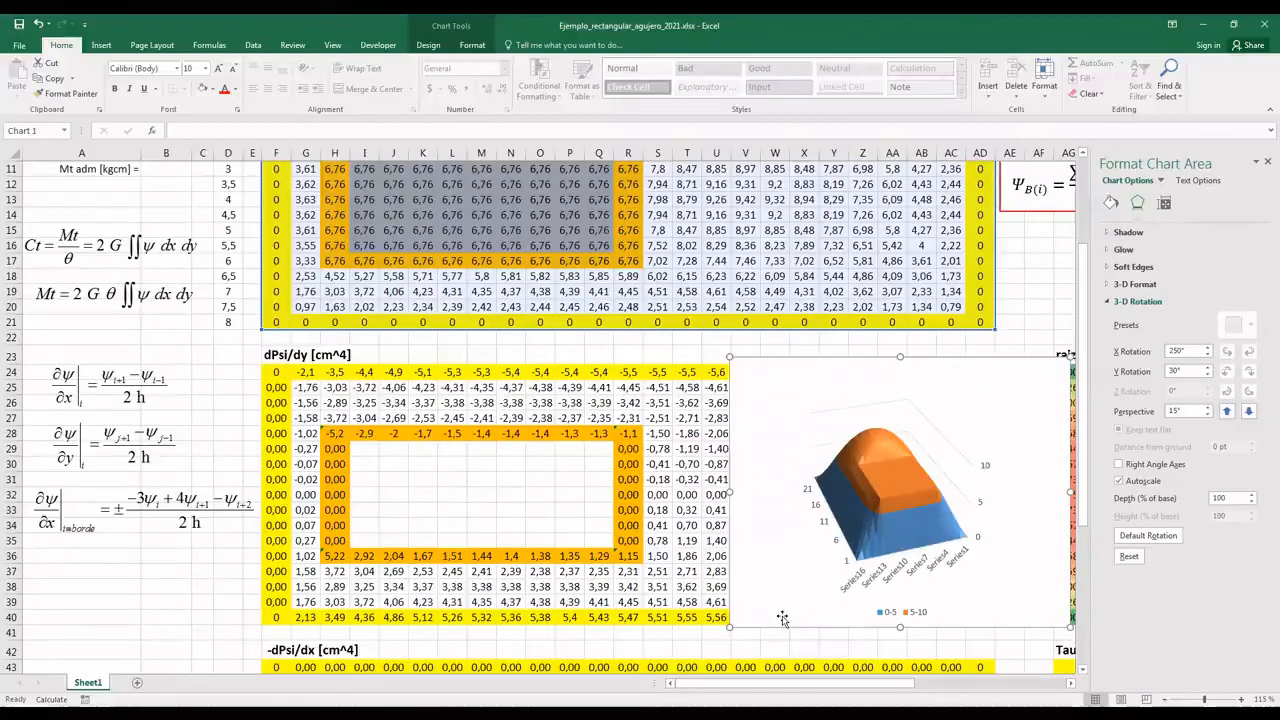
drag(706, 681, 820, 682)
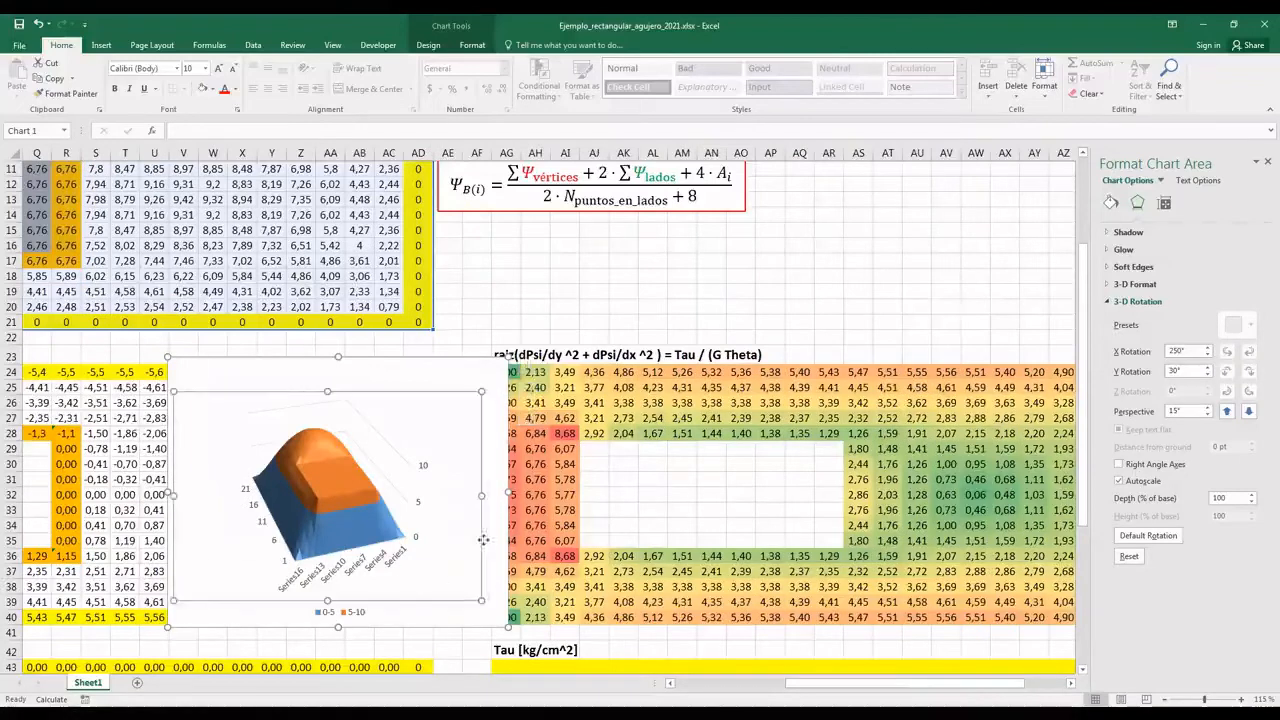
click(480, 455)
drag(421, 627, 771, 274)
- Set the hole corner cells AI28 and AI36 equal to AH28 and AH36, and check the formula in corner cell AS28
click(565, 455)
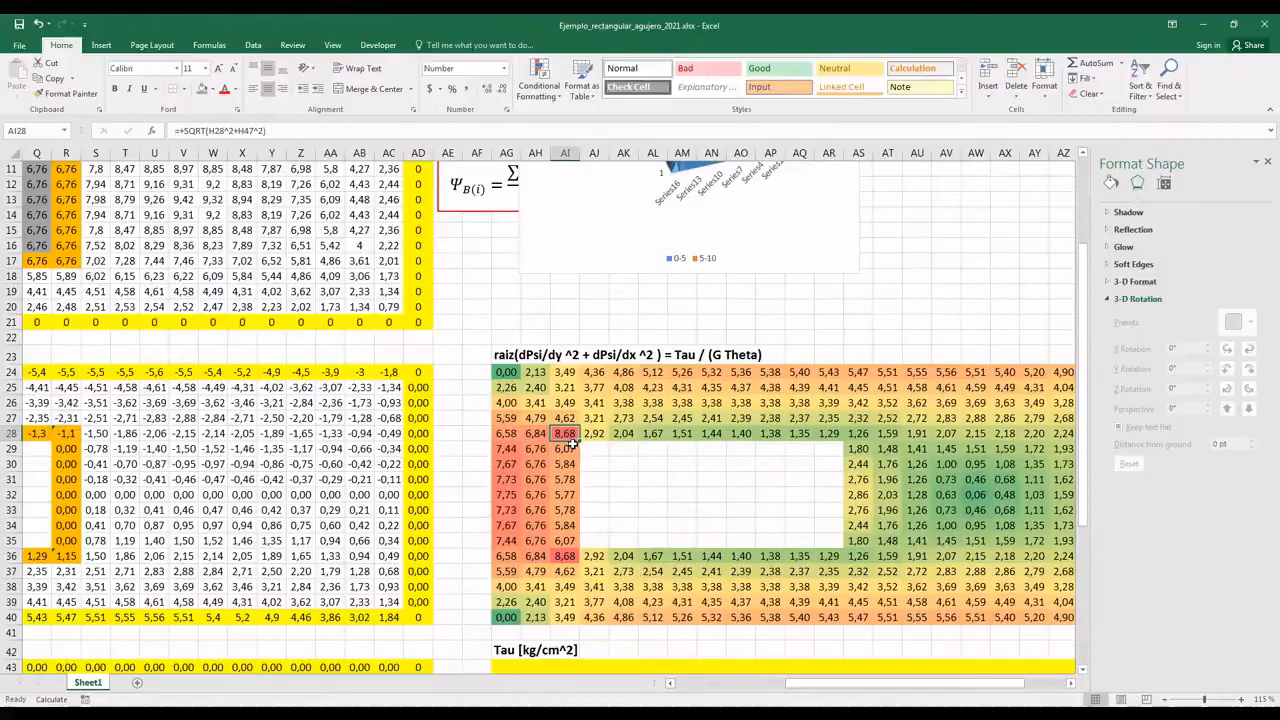
text(+AH28)
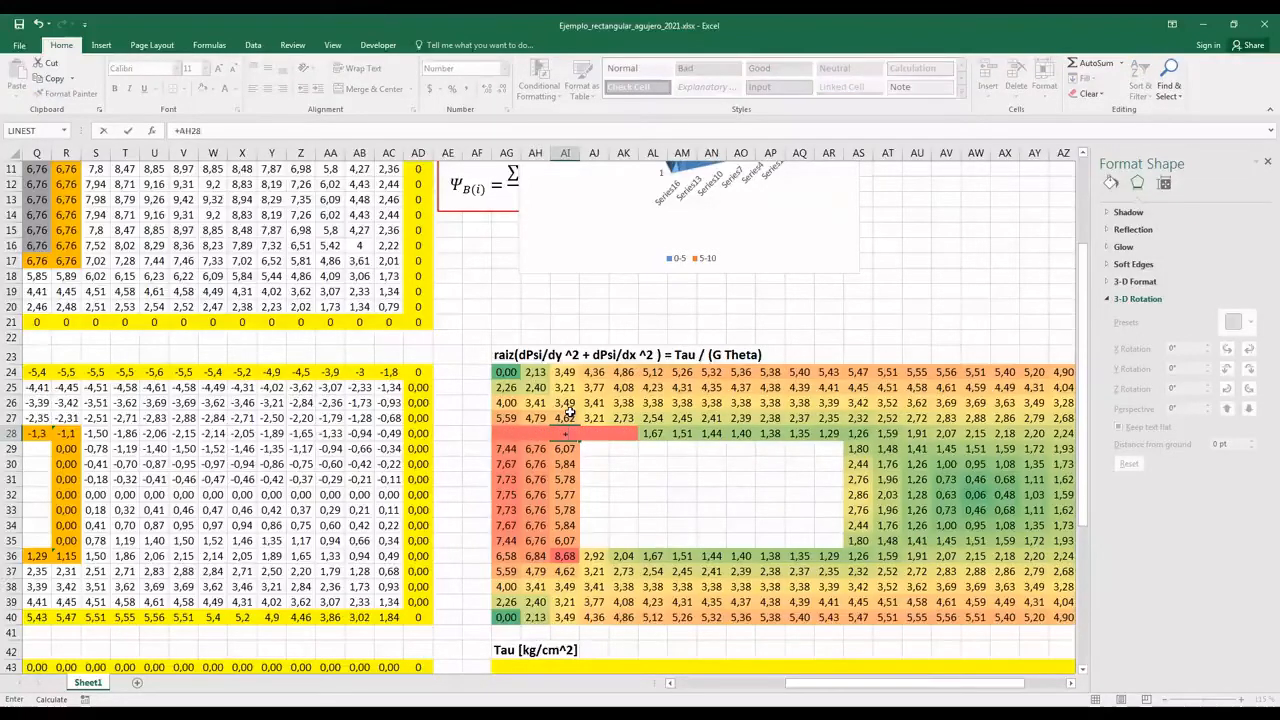
key(Left)
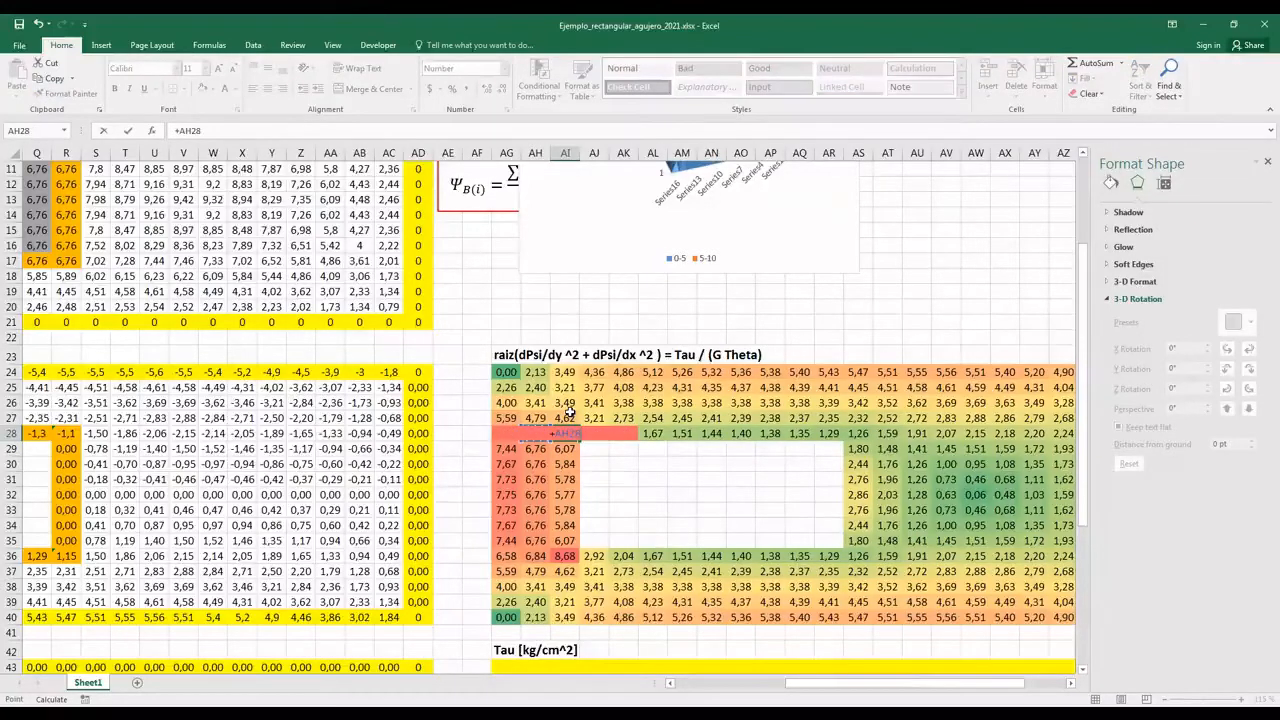
key(Return)
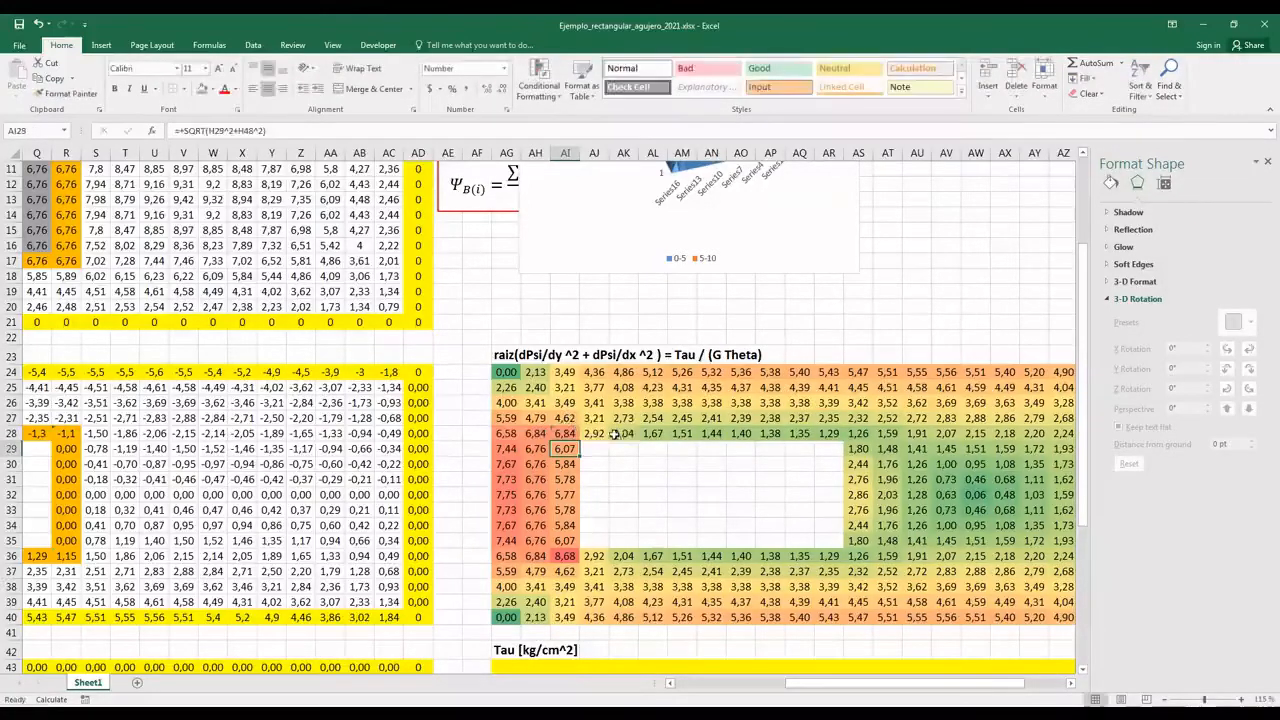
click(565, 555)
text(+)
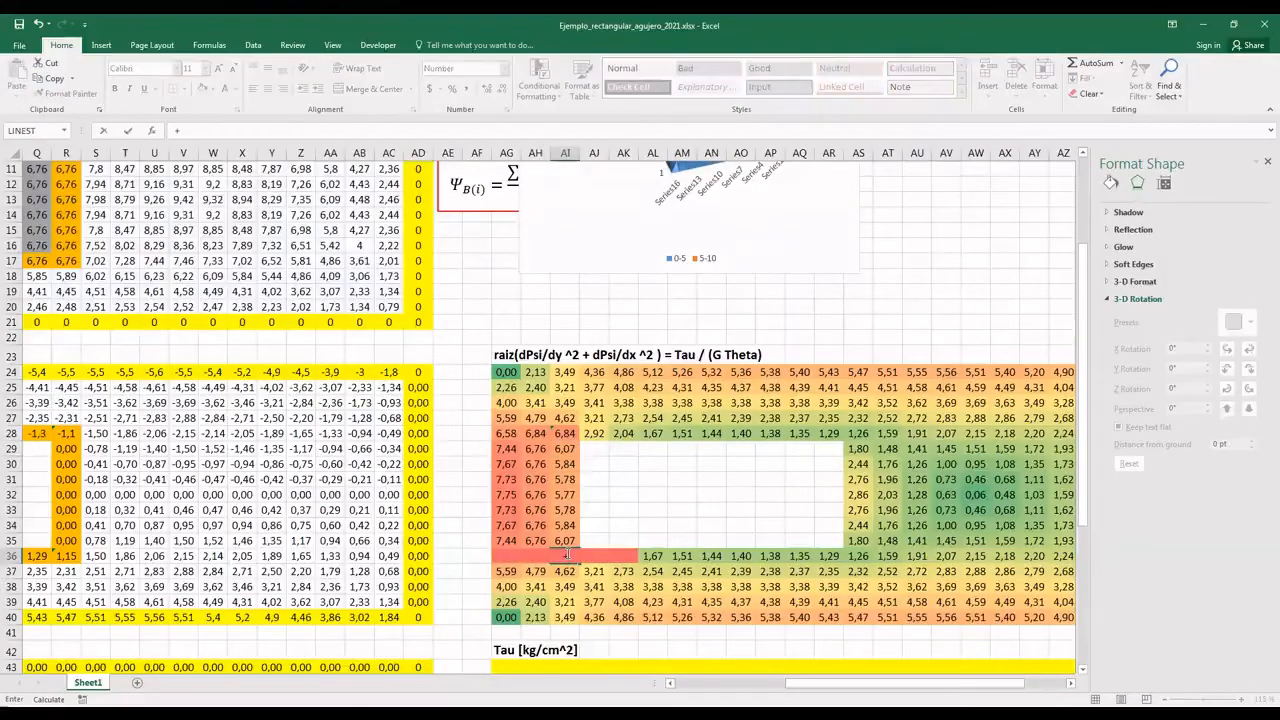
key(Left)
key(Return)
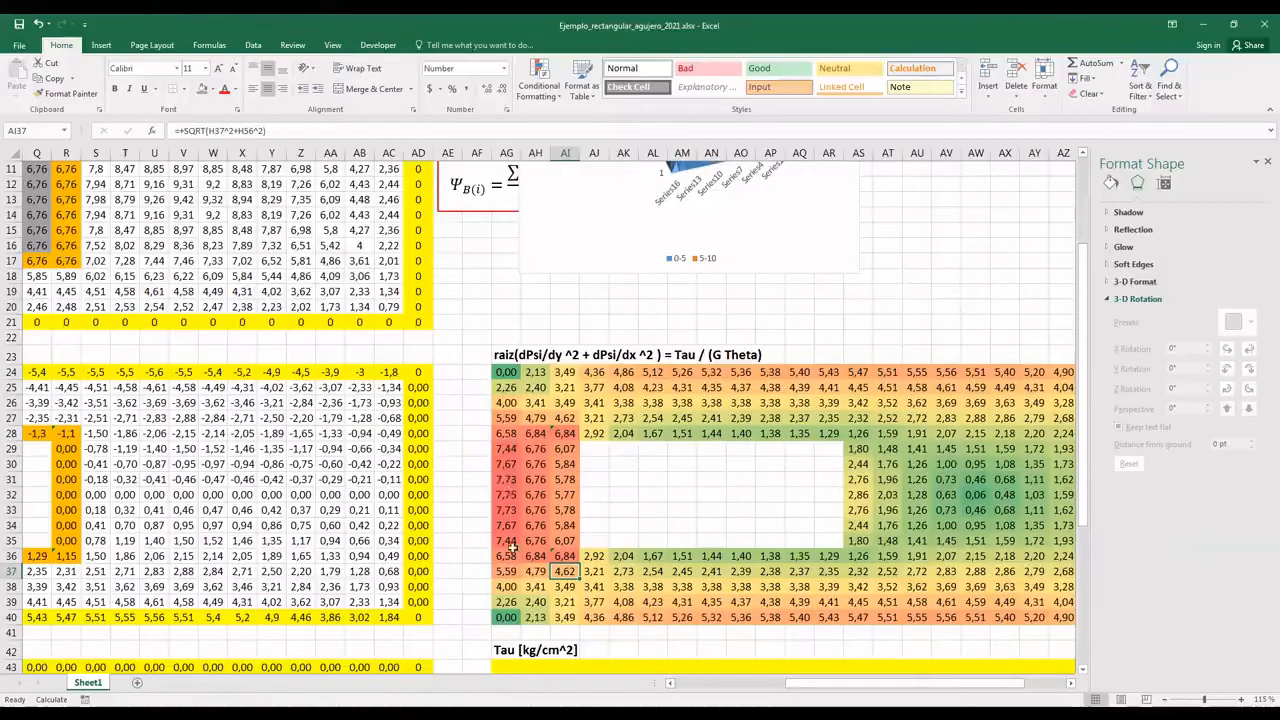
drag(795, 686, 832, 689)
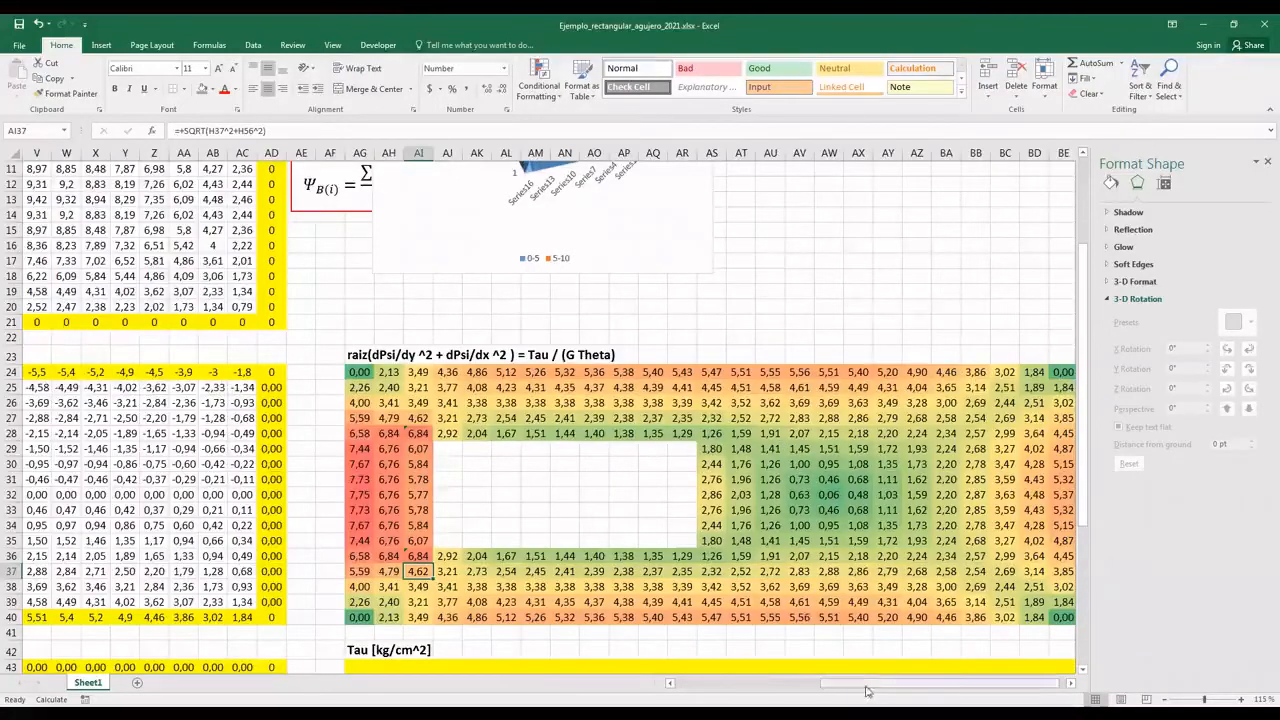
click(711, 433)
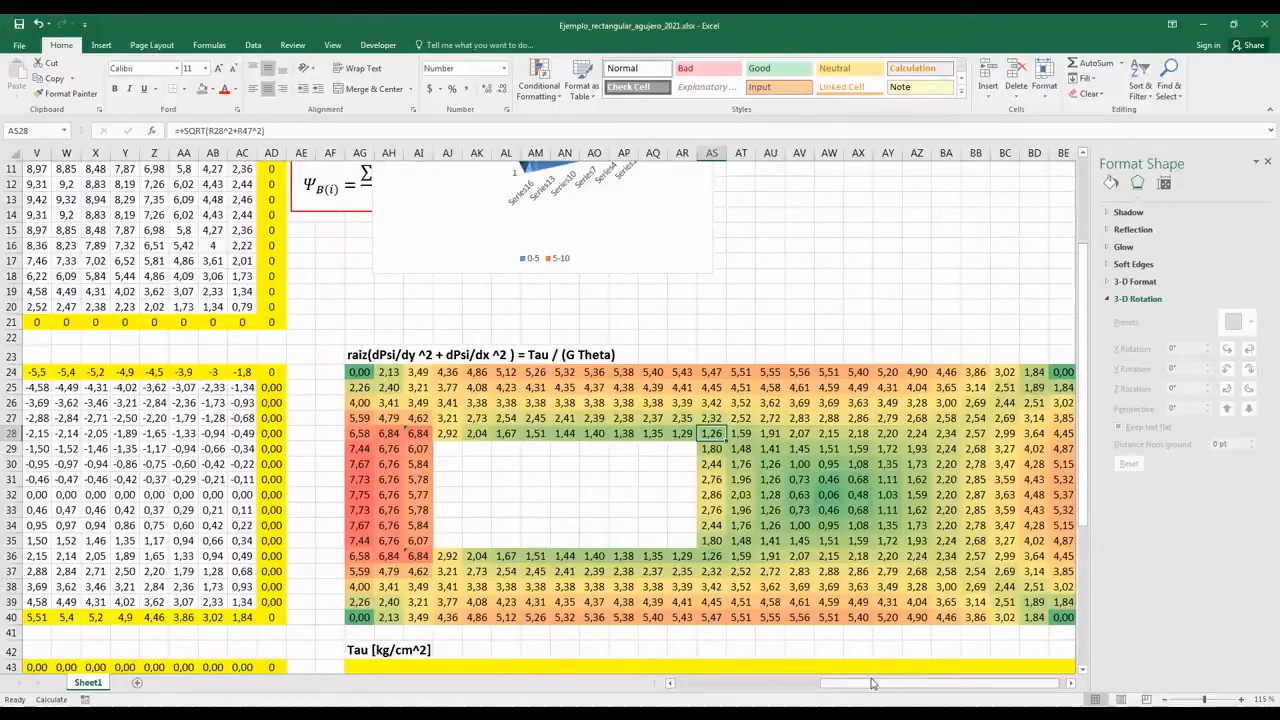
- Calculate the torsional stiffness Ct in B7 as 2*B2*B6 and display it in scientific format
drag(848, 690, 700, 690)
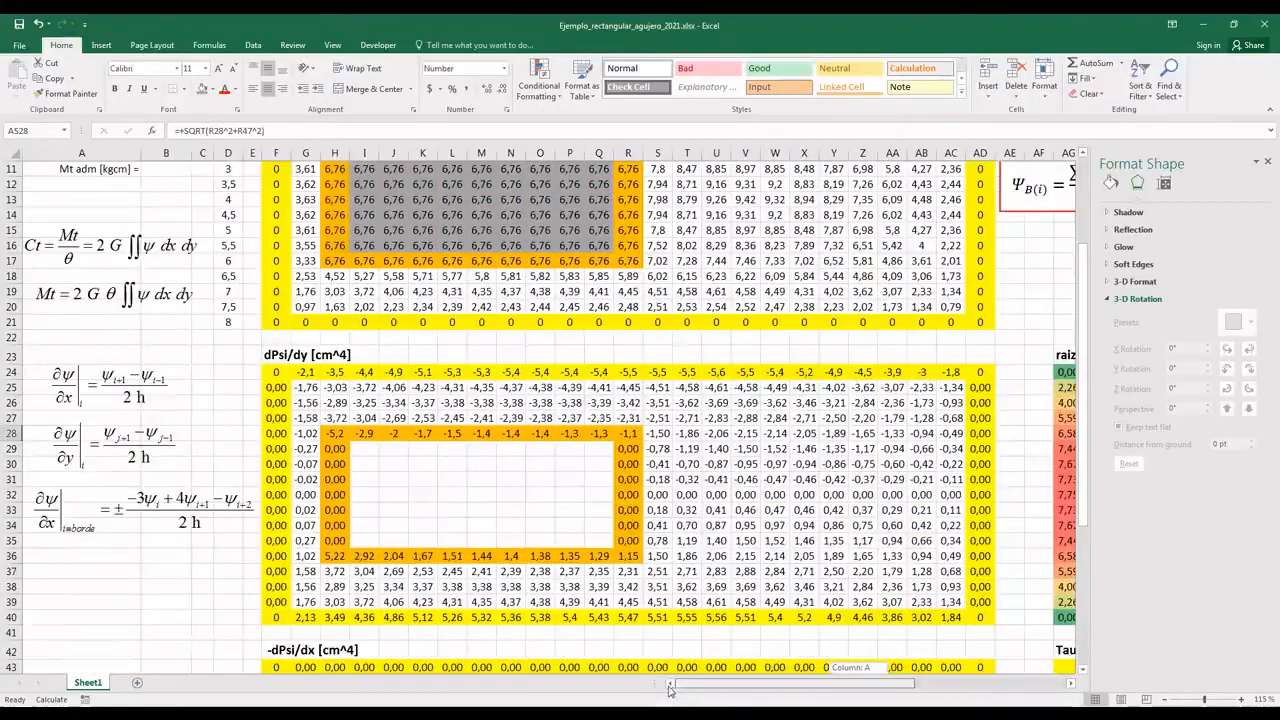
scroll(167, 290, up, 4)
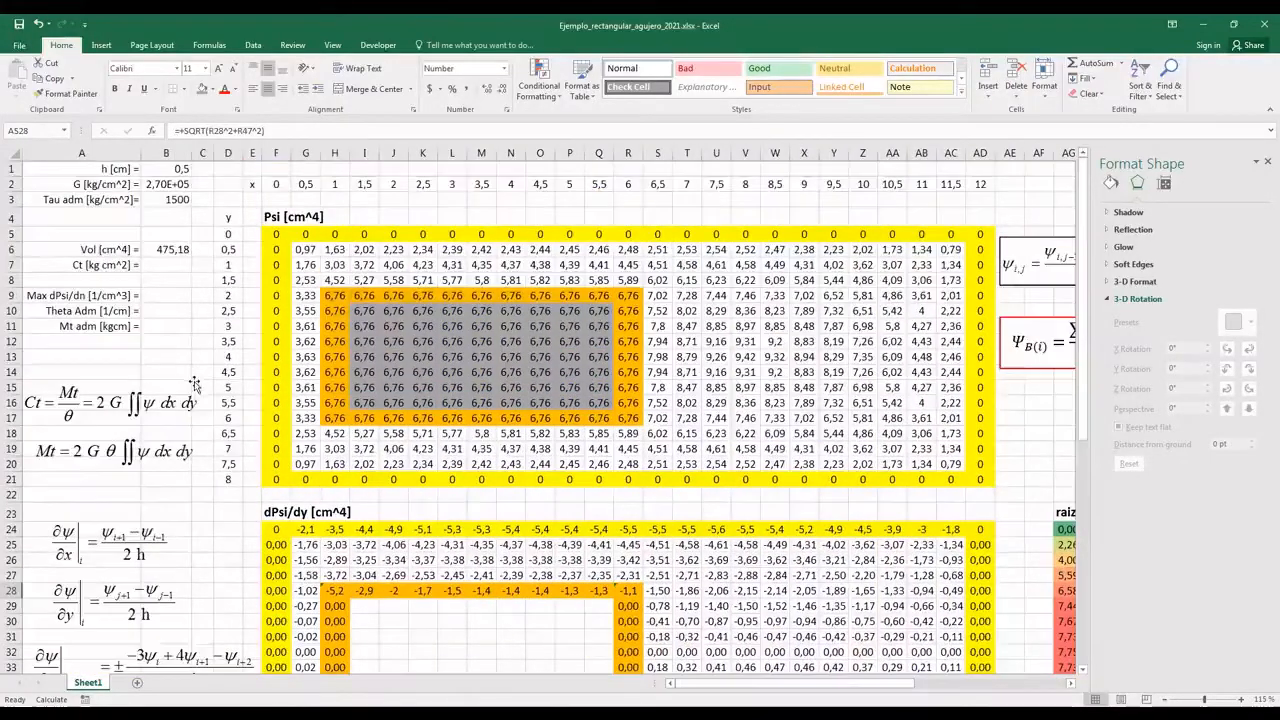
click(166, 265)
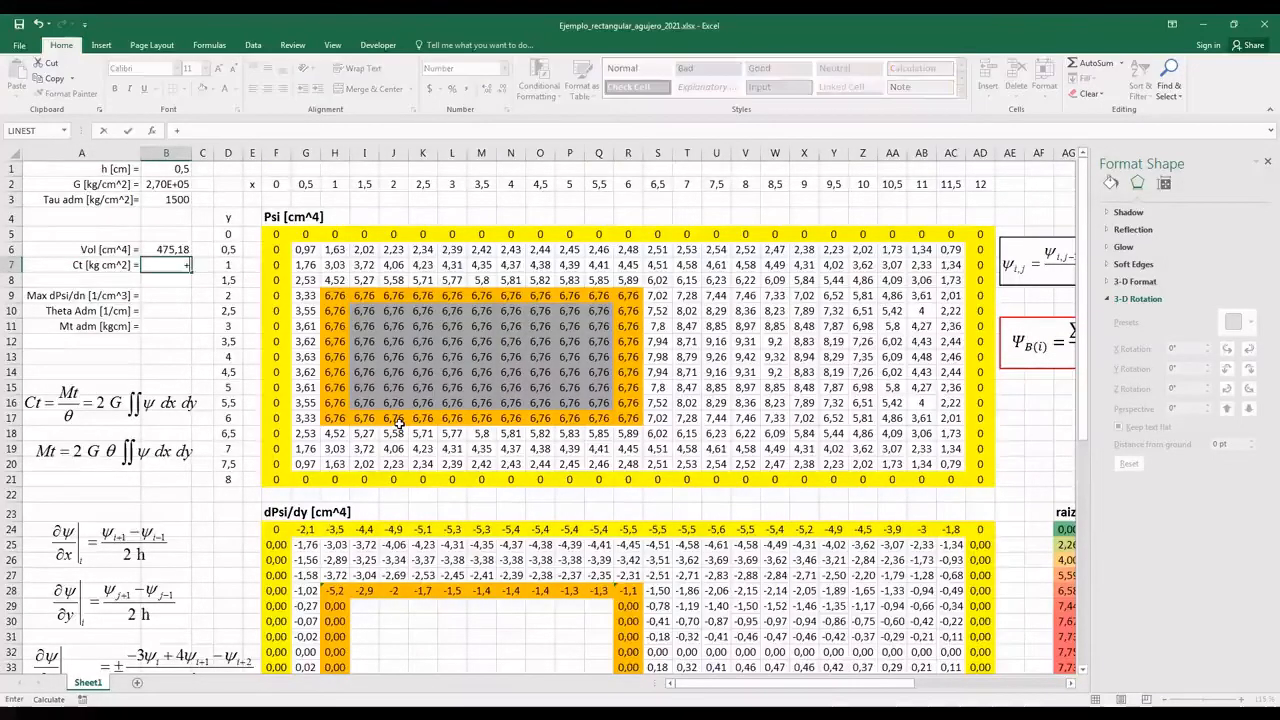
text(+2*)
click(160, 185)
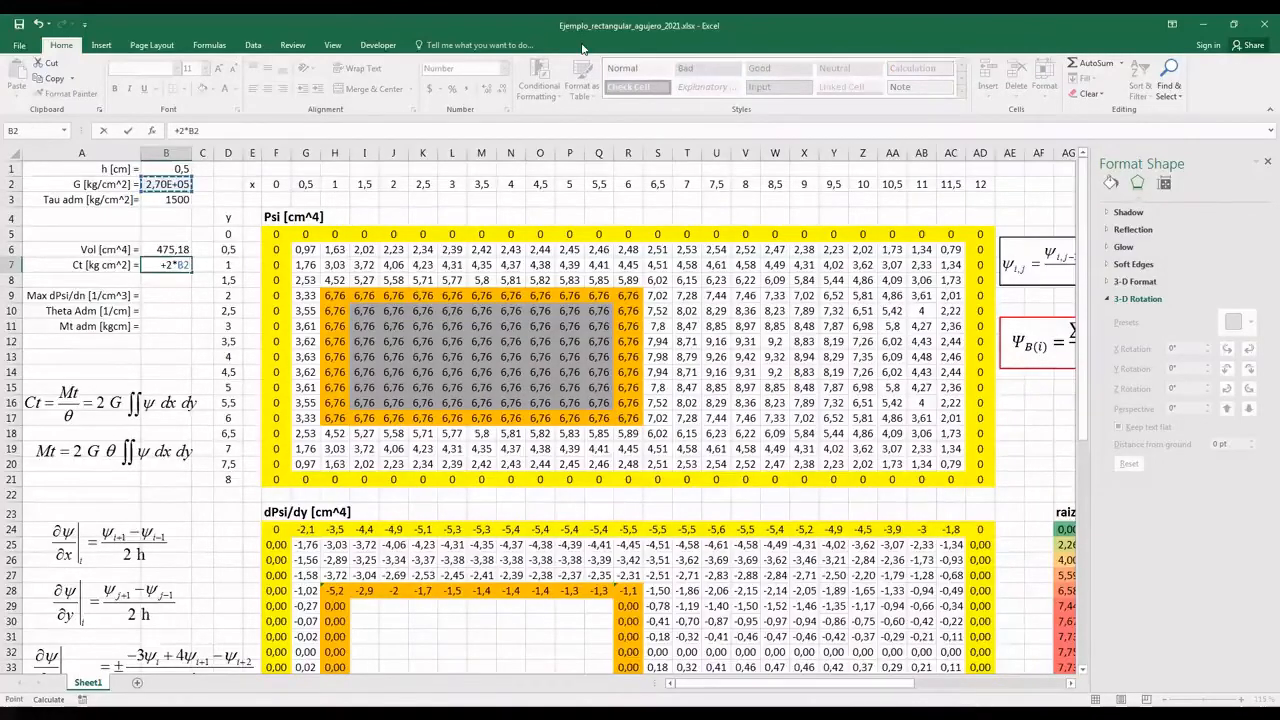
key(Return)
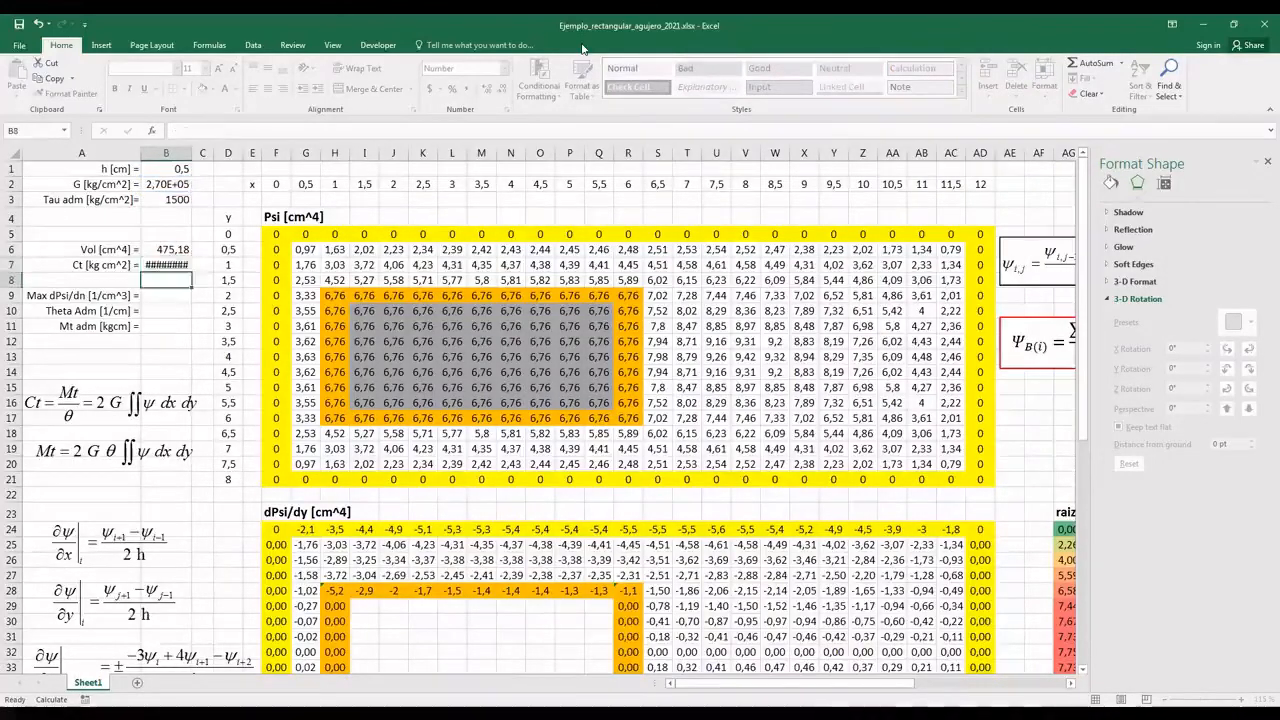
key(Up)
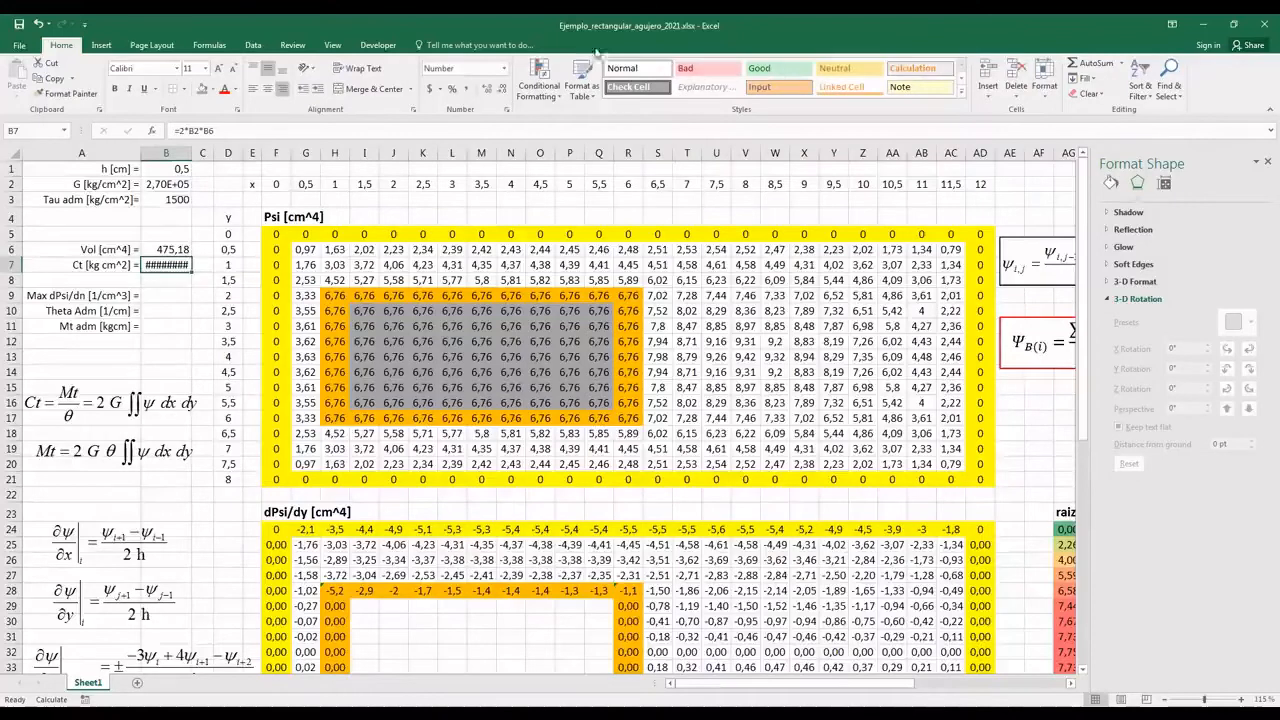
click(494, 67)
click(470, 357)
- Calculate Max dPsi/dn in B9 as the maximum of the Tau / (G Theta) table, AG24:BE40
click(150, 297)
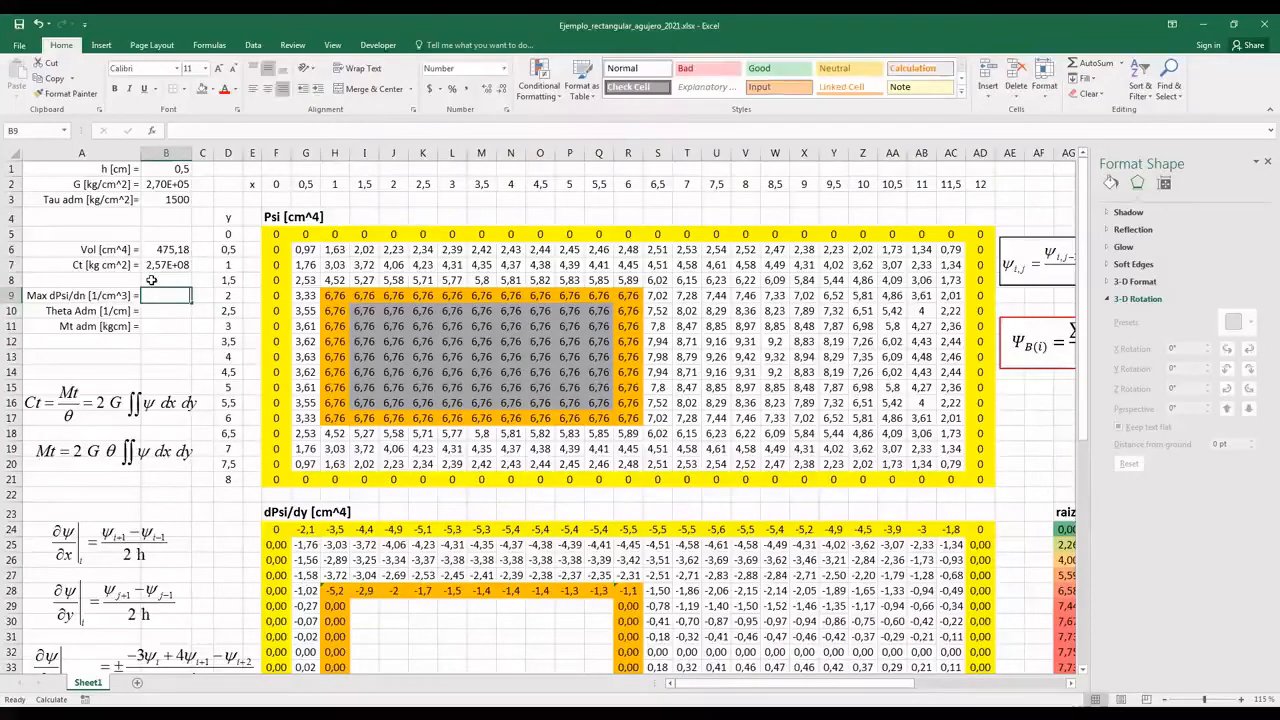
text(+)
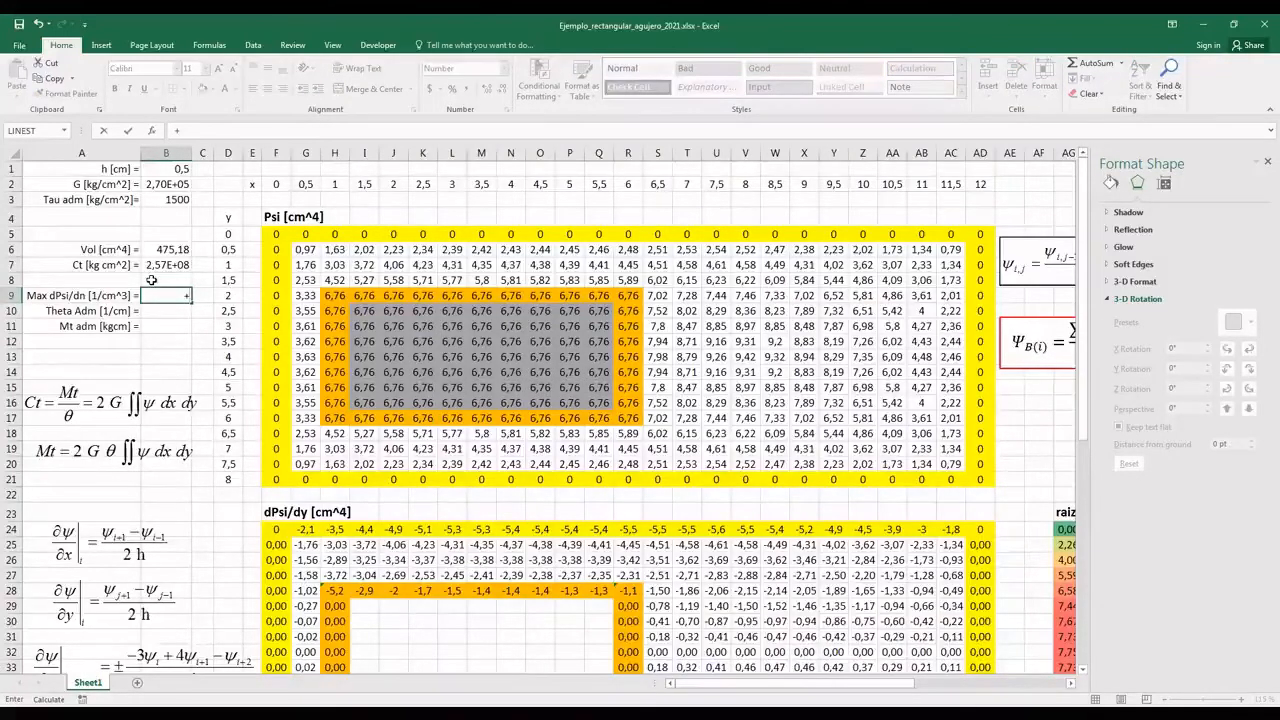
text(max)
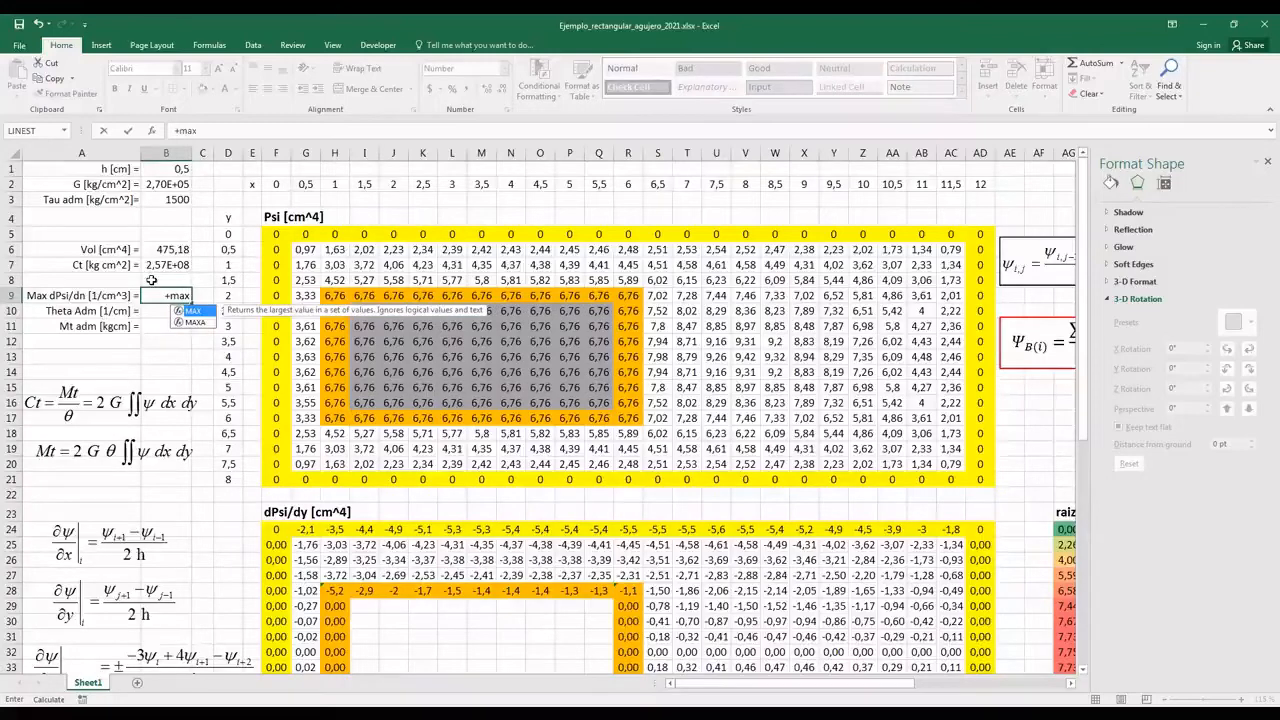
key(Tab)
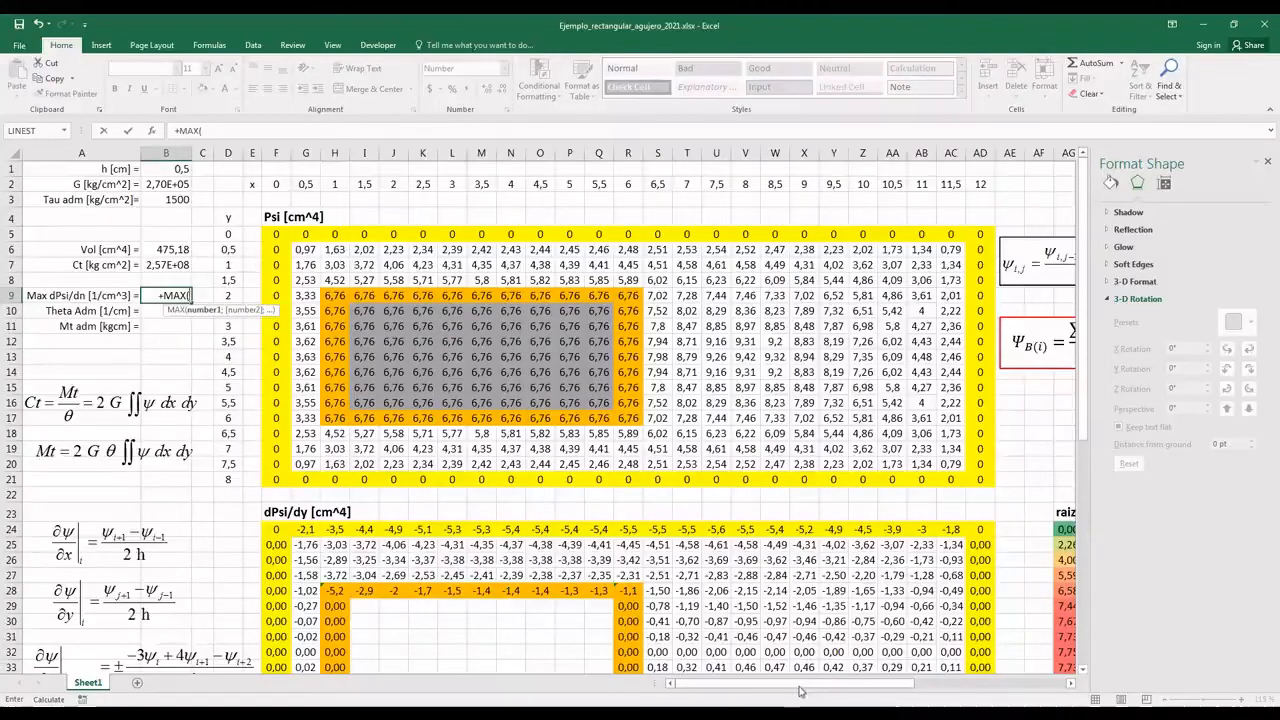
drag(898, 684, 1030, 688)
click(328, 531)
drag(372, 546, 1058, 632)
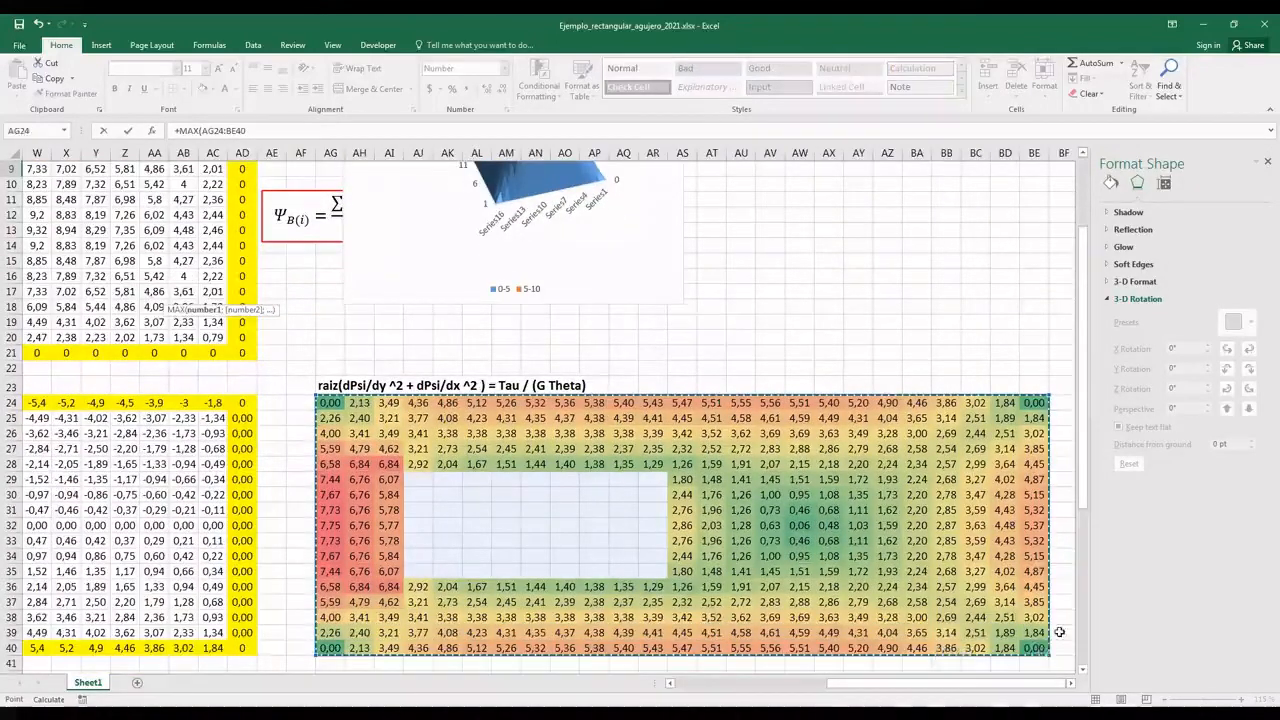
text())
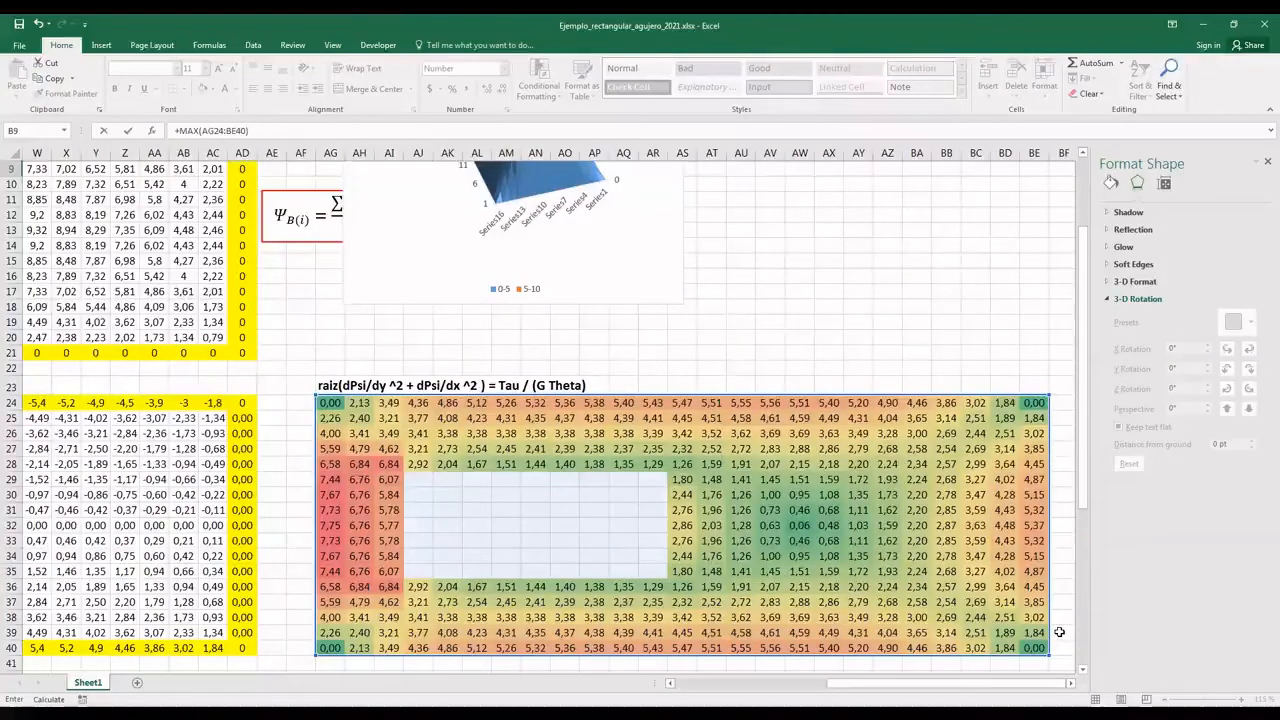
key(Return)
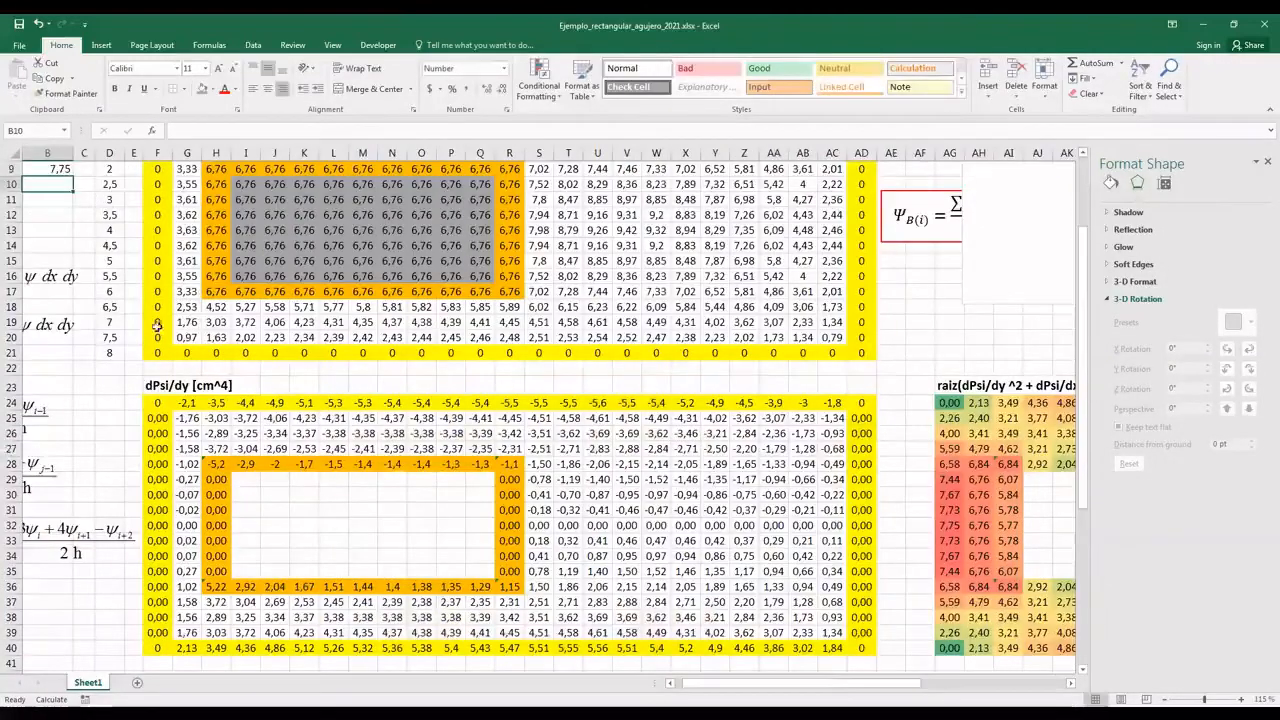
scroll(158, 326, left, 2)
scroll(170, 300, up, 2)
click(184, 229)
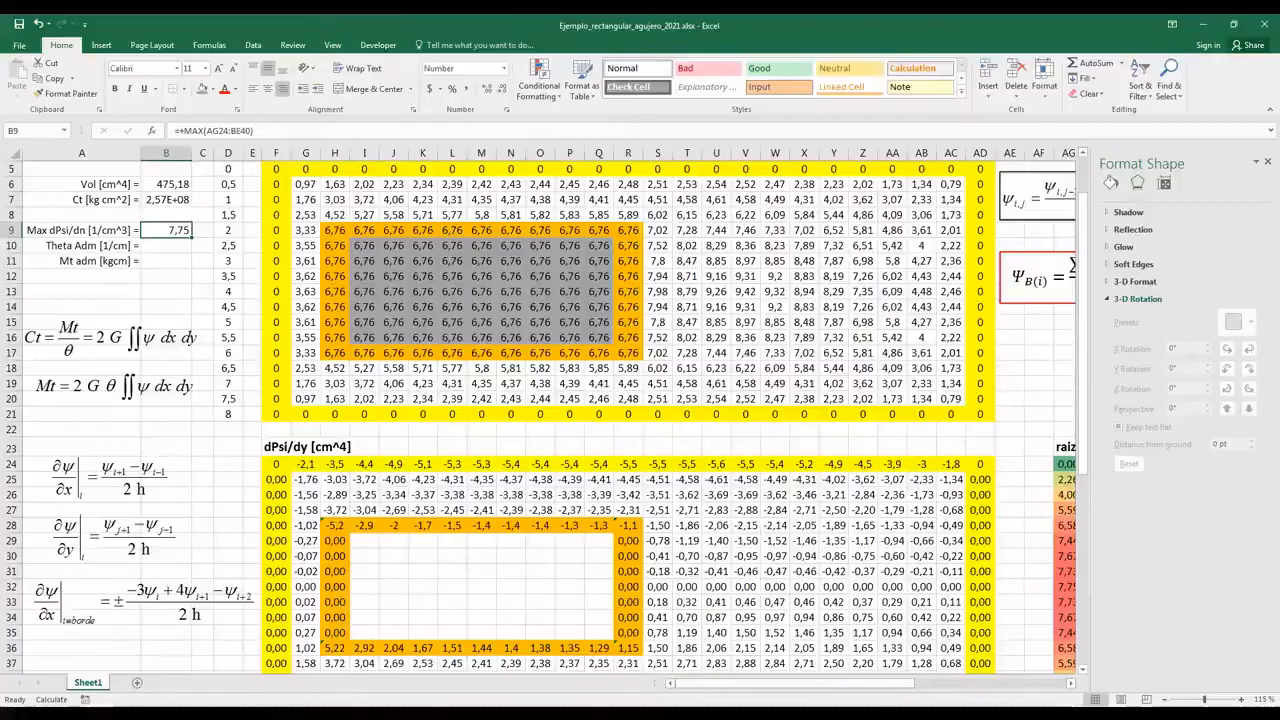
- Switch to the PowerPoint slide show to review the allowable twist formula on the last slide, and return to the Excel workbook
key(alt+Tab)
key(Right)
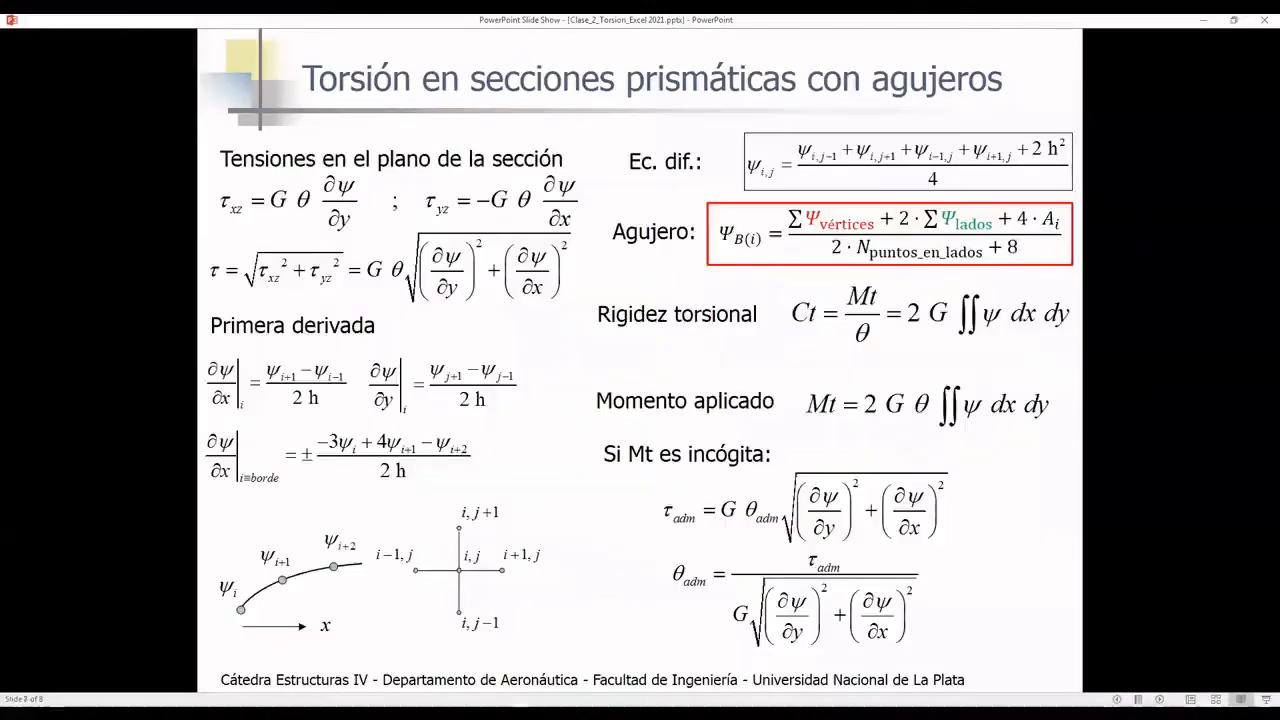
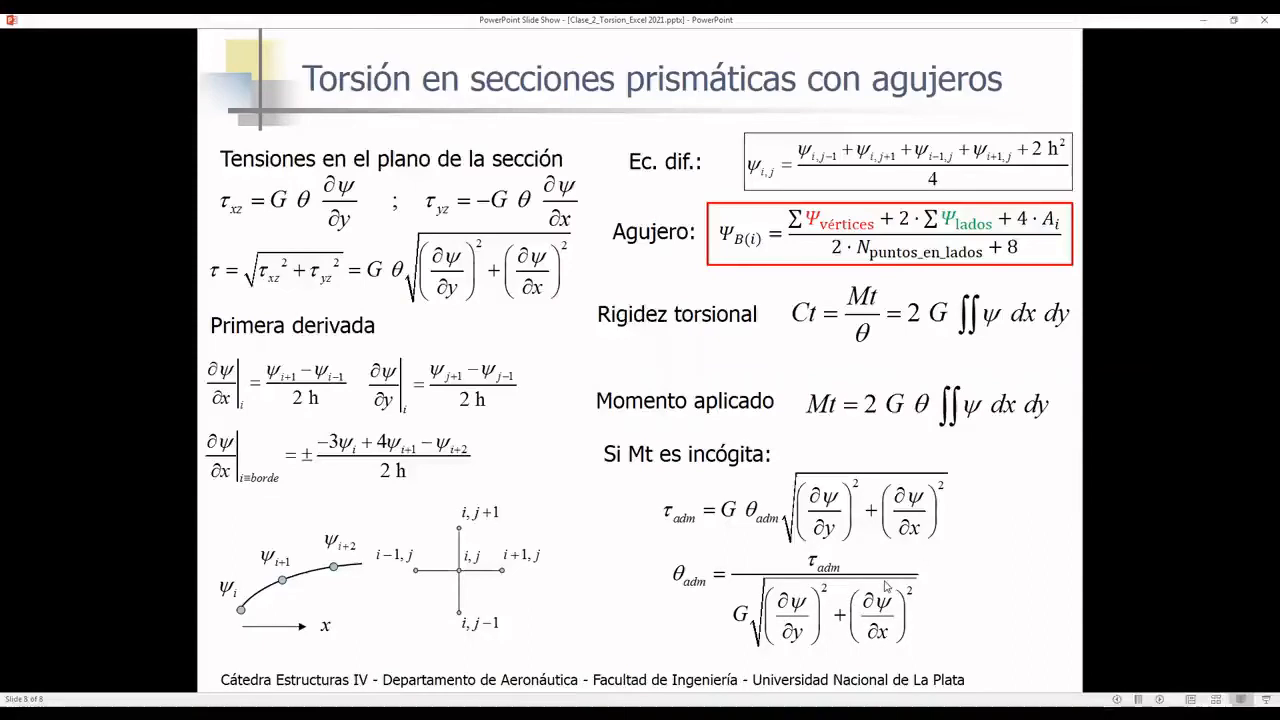
key(Escape)
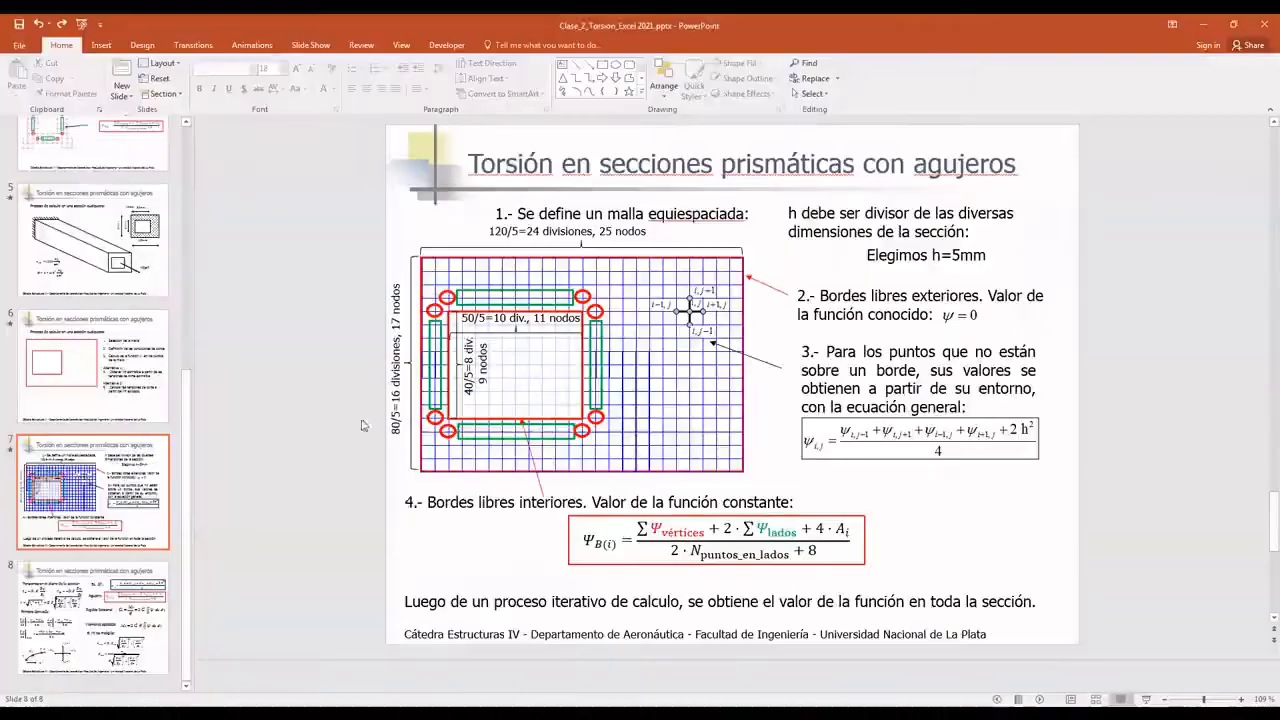
key(alt+Tab)
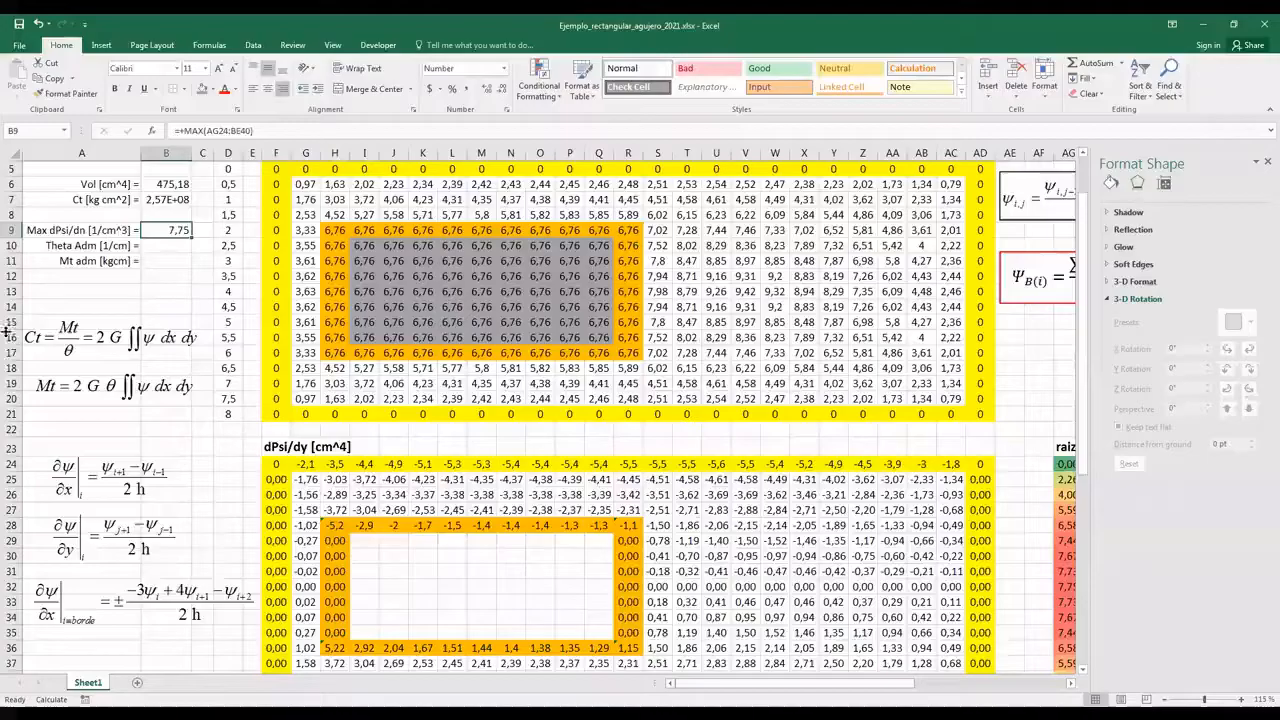
- Calculate Theta Adm in B10 as B3/(B2*B9) and display it in scientific format
click(166, 245)
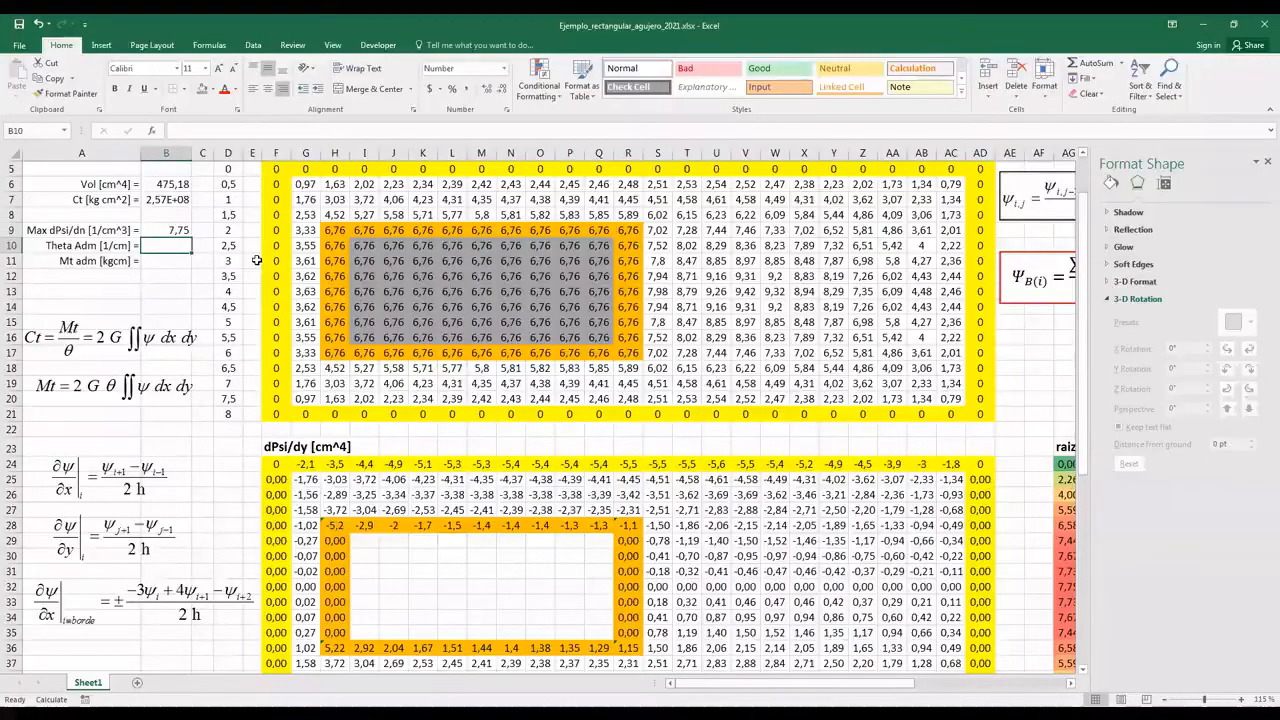
text(+)
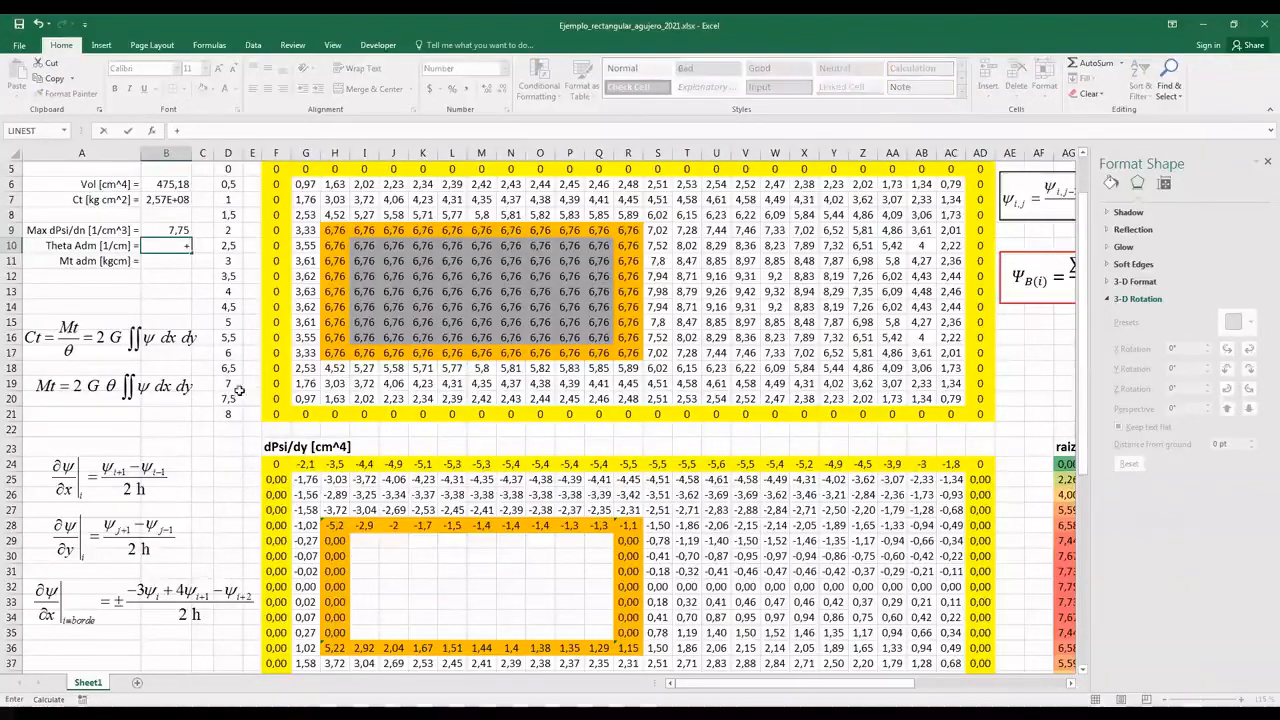
scroll(240, 392, up, 2)
click(180, 200)
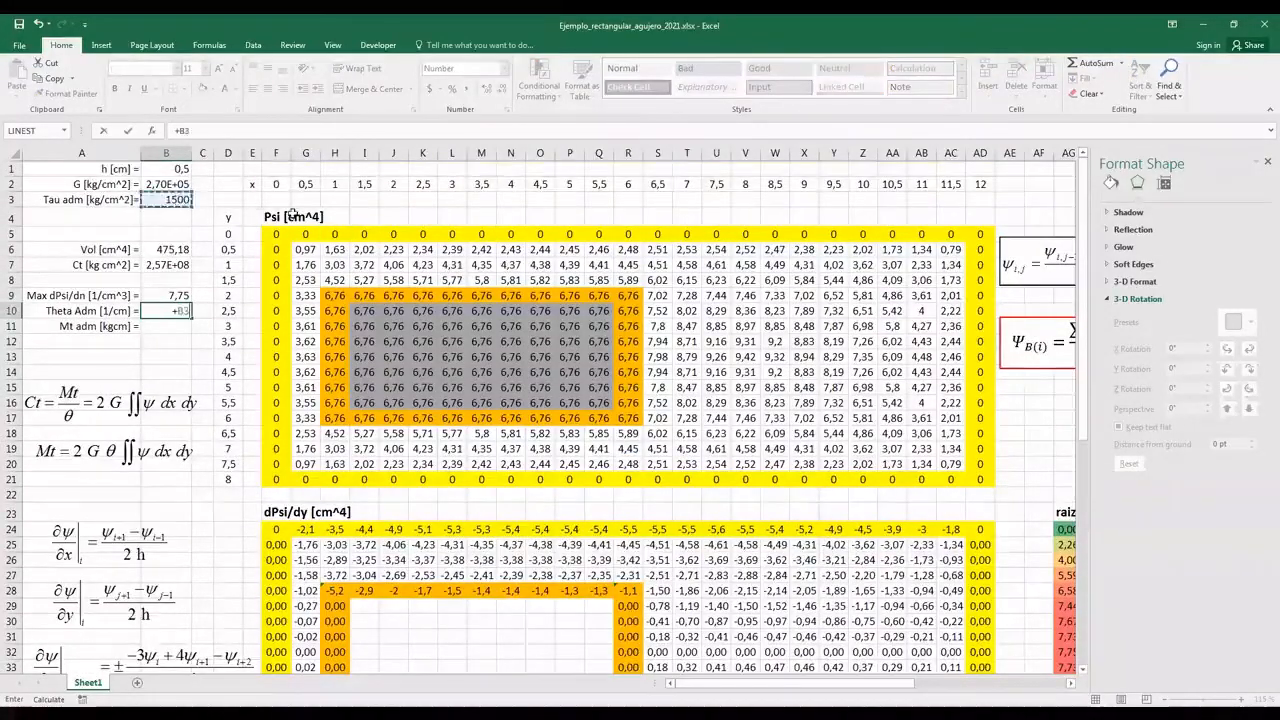
text(/)
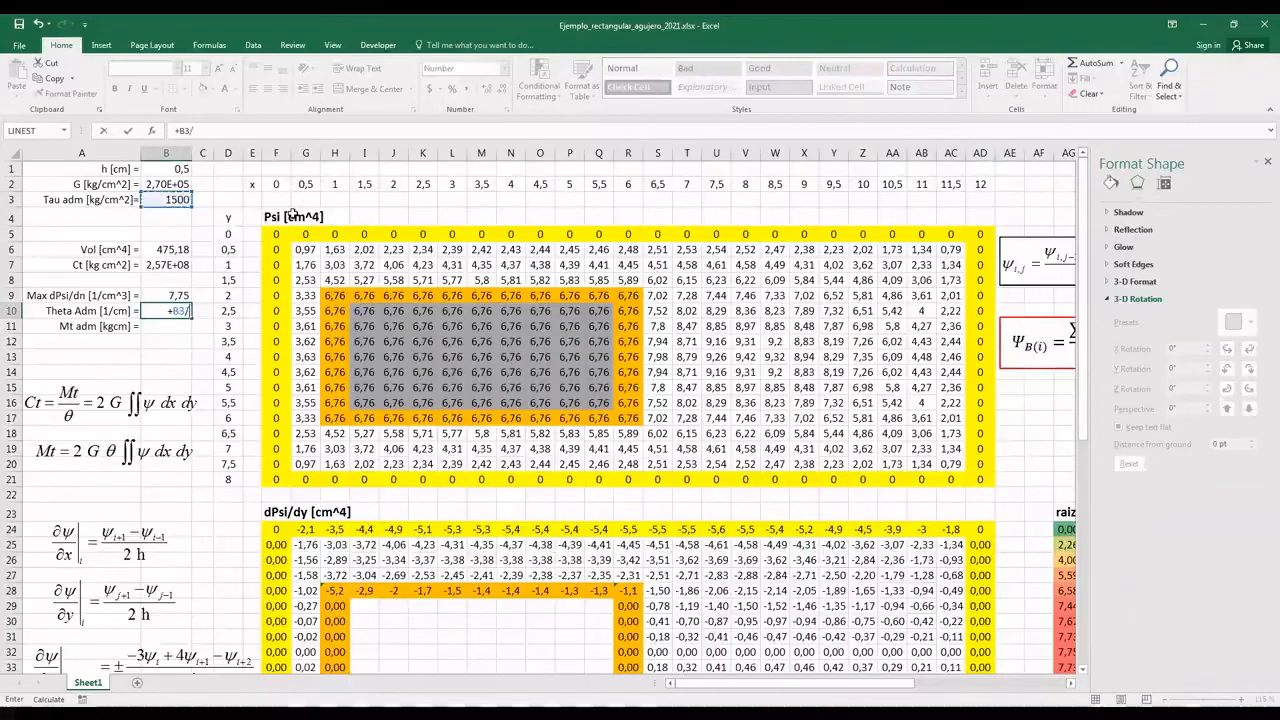
text(()
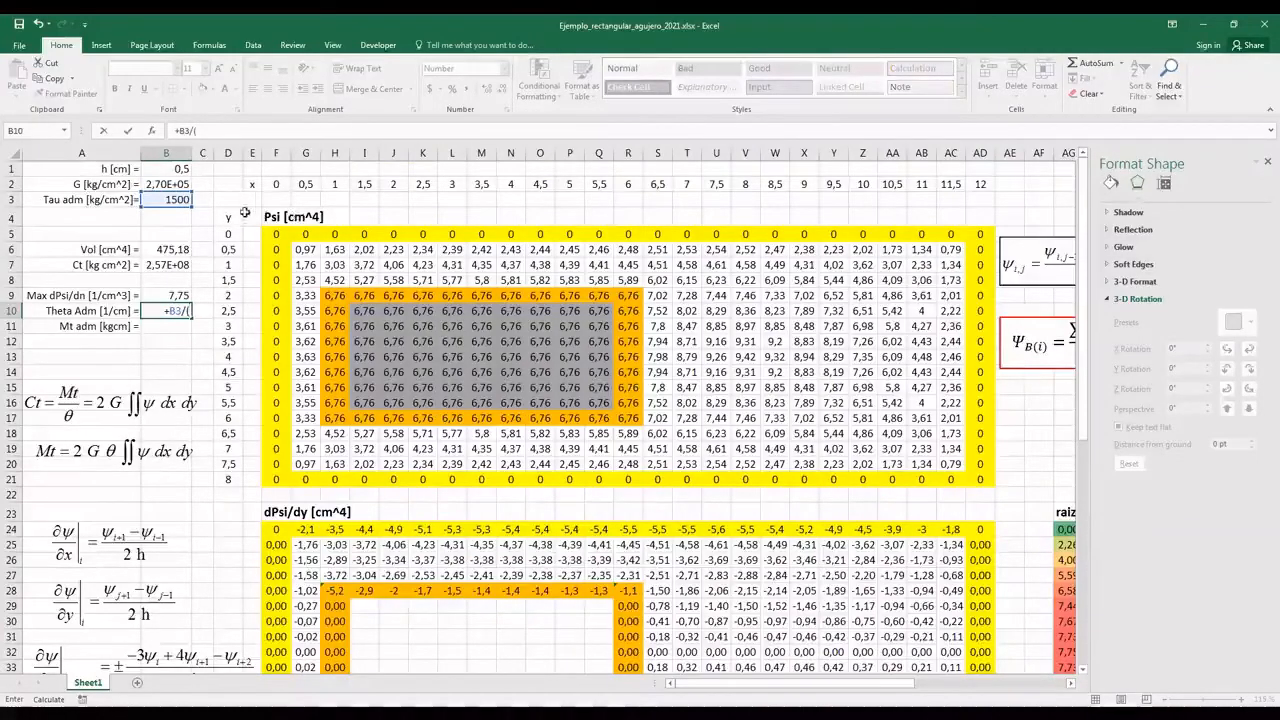
click(176, 182)
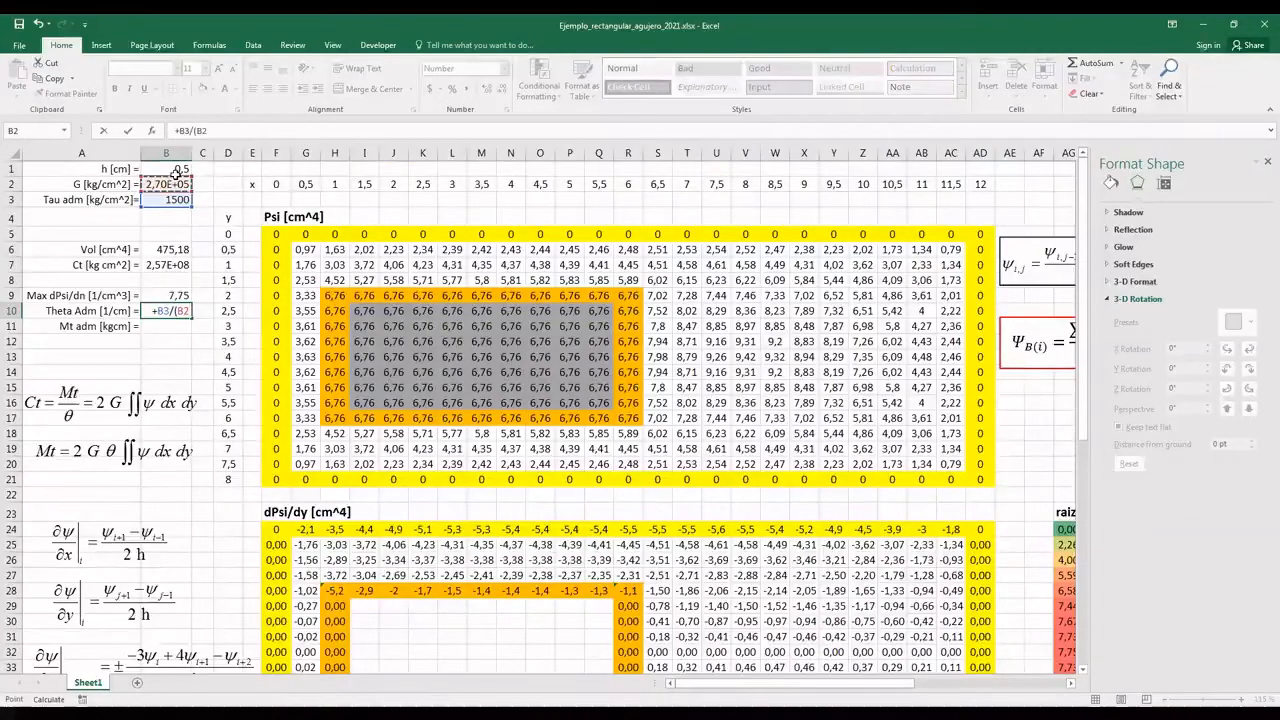
text(*)
click(168, 295)
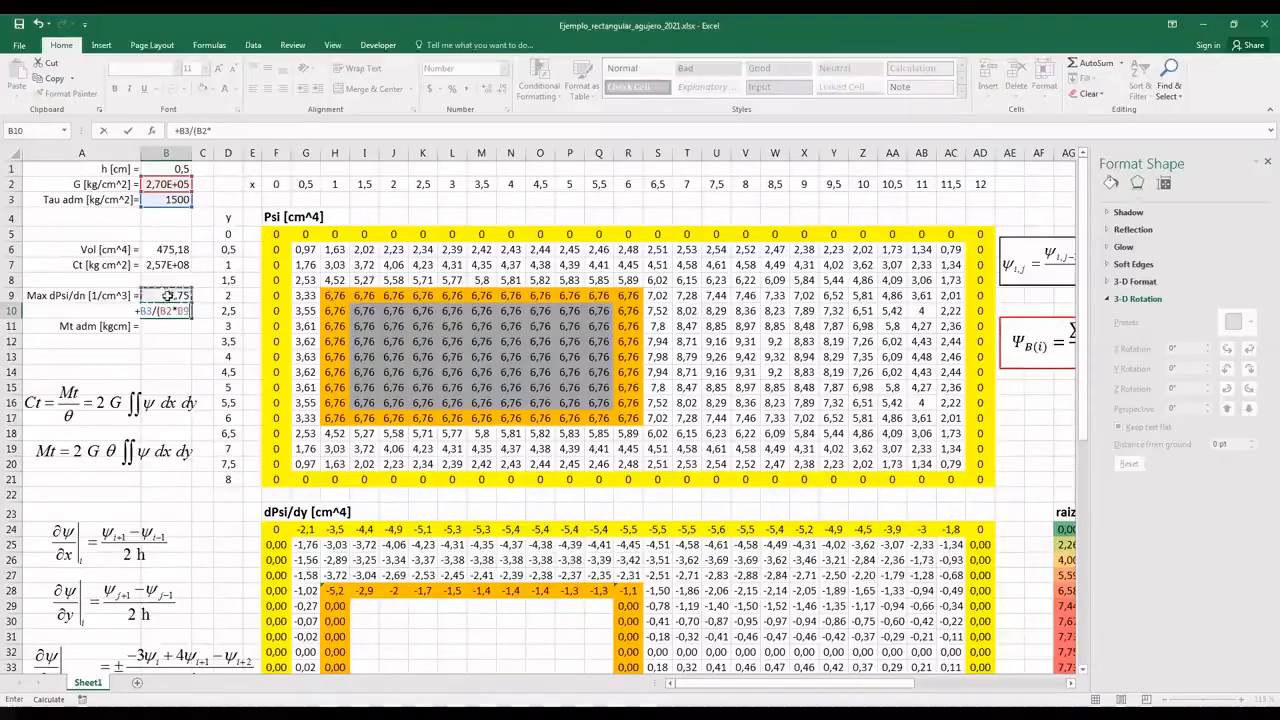
text())
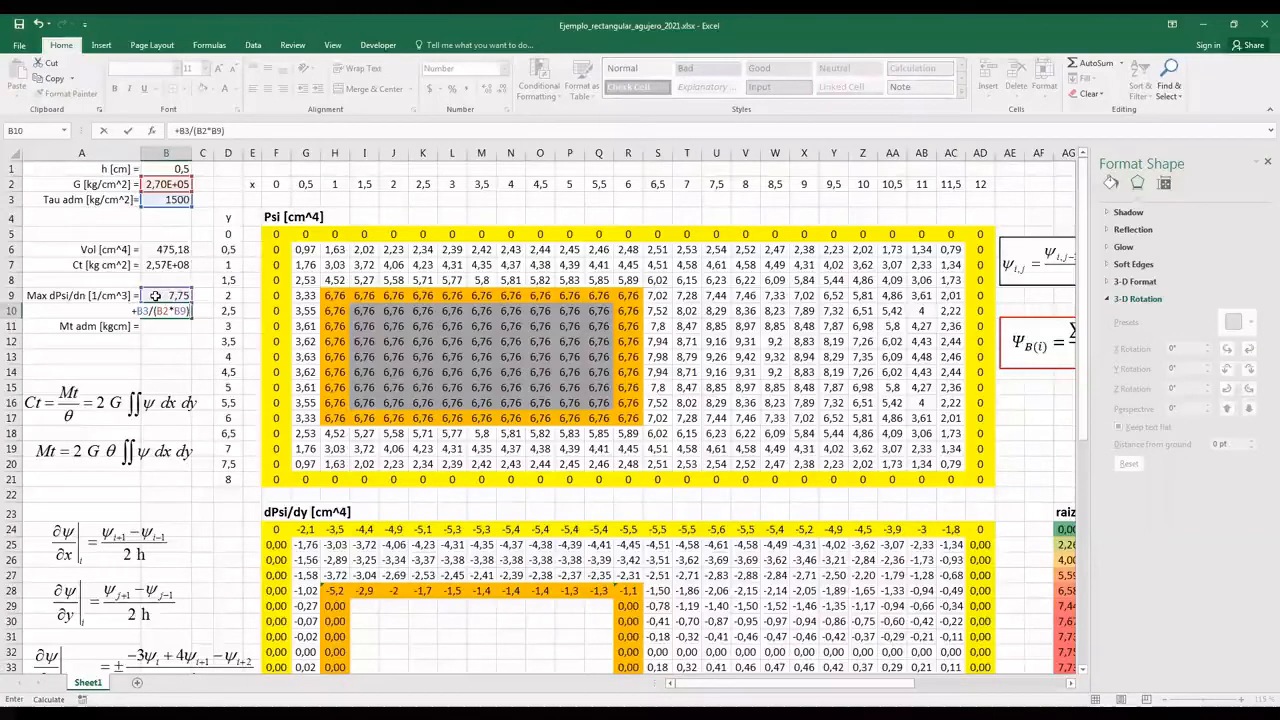
key(Return)
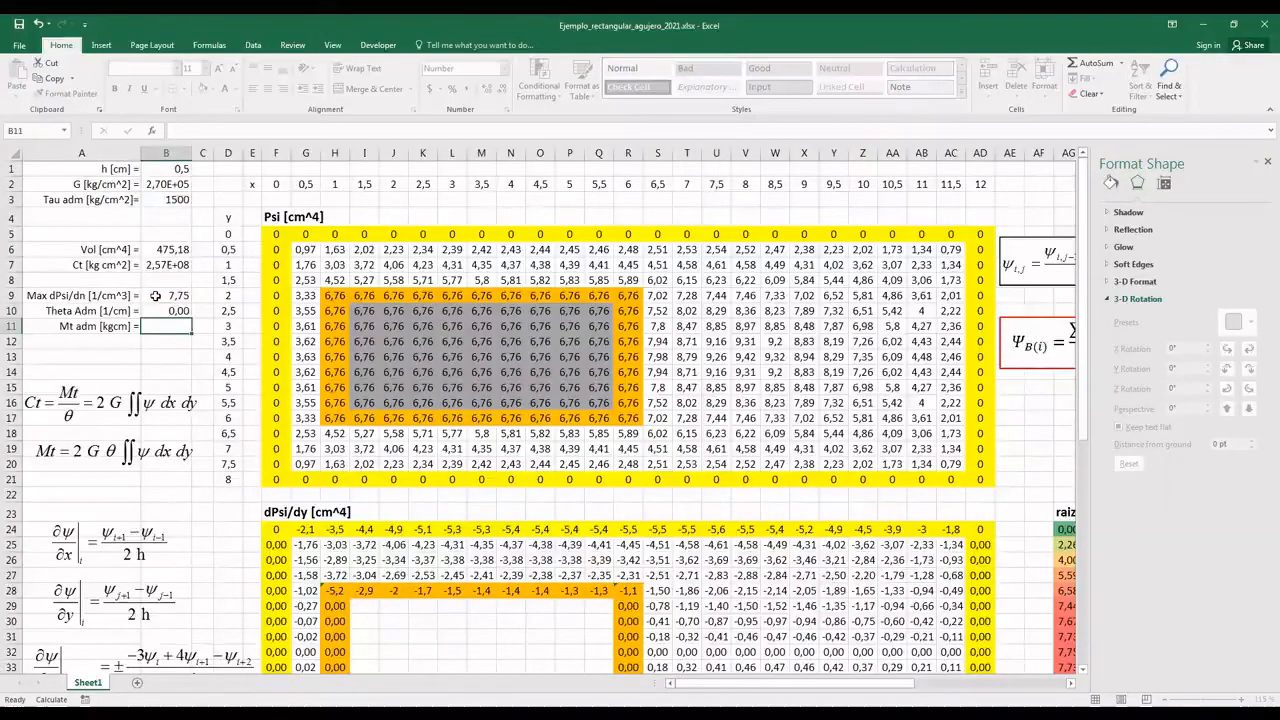
key(Up)
click(504, 68)
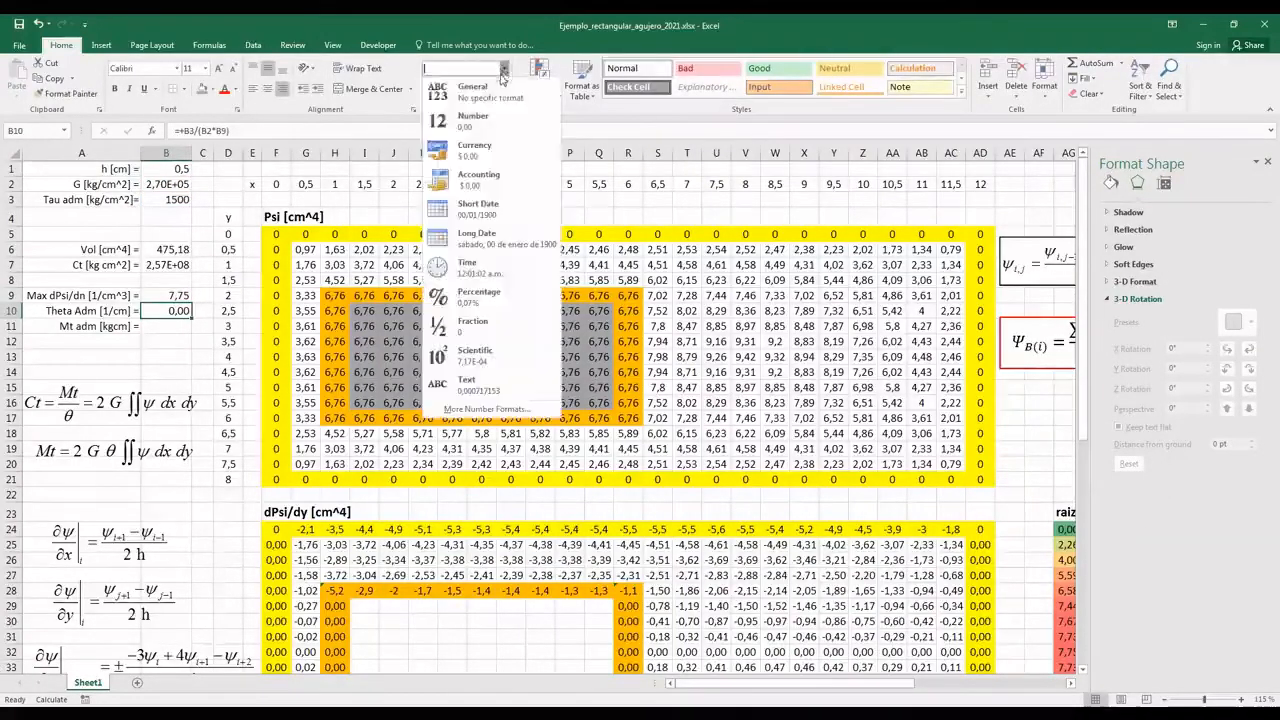
click(478, 354)
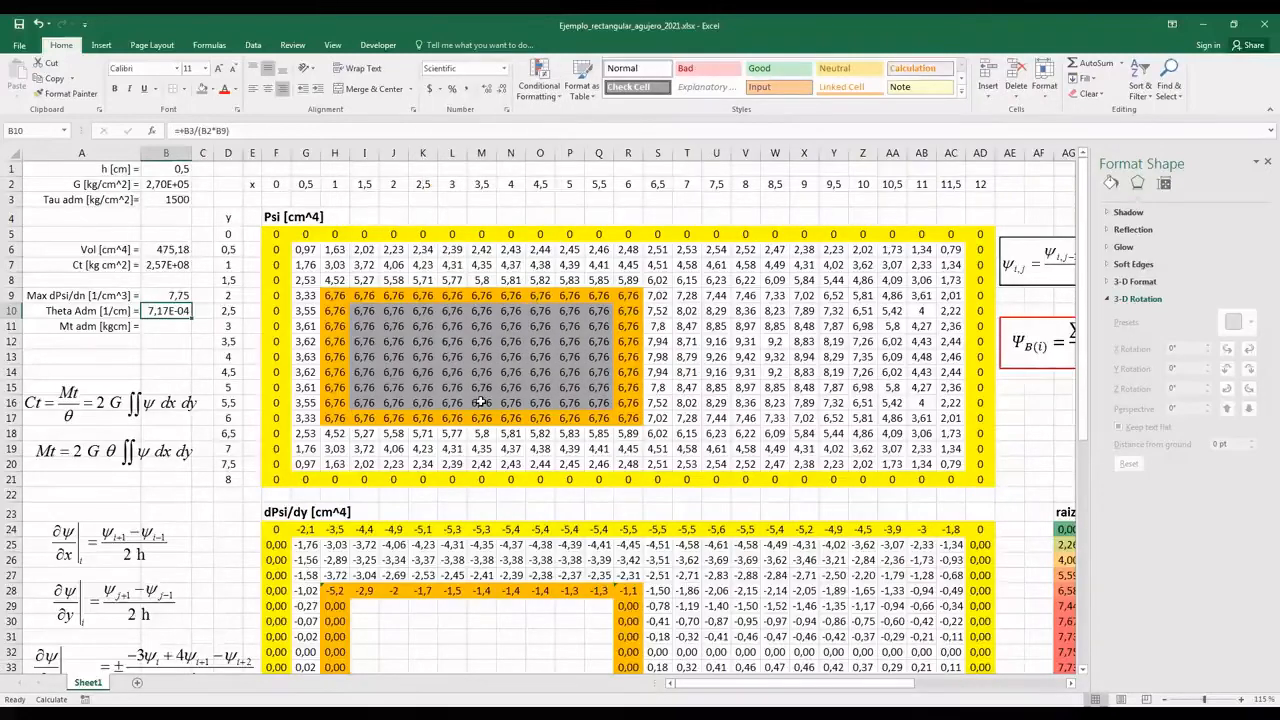
- Calculate the allowable torque Mt adm in B11 as 2*B2*B10*B6 and display it in scientific format
click(167, 326)
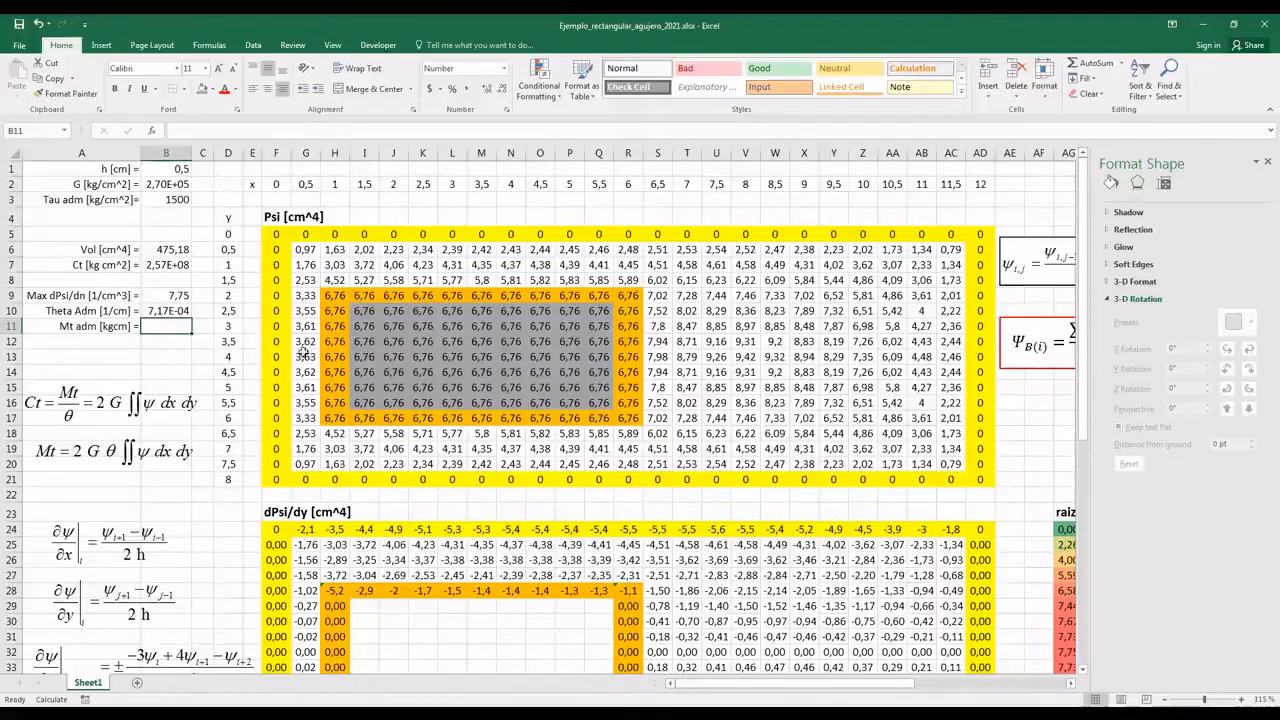
click(122, 450)
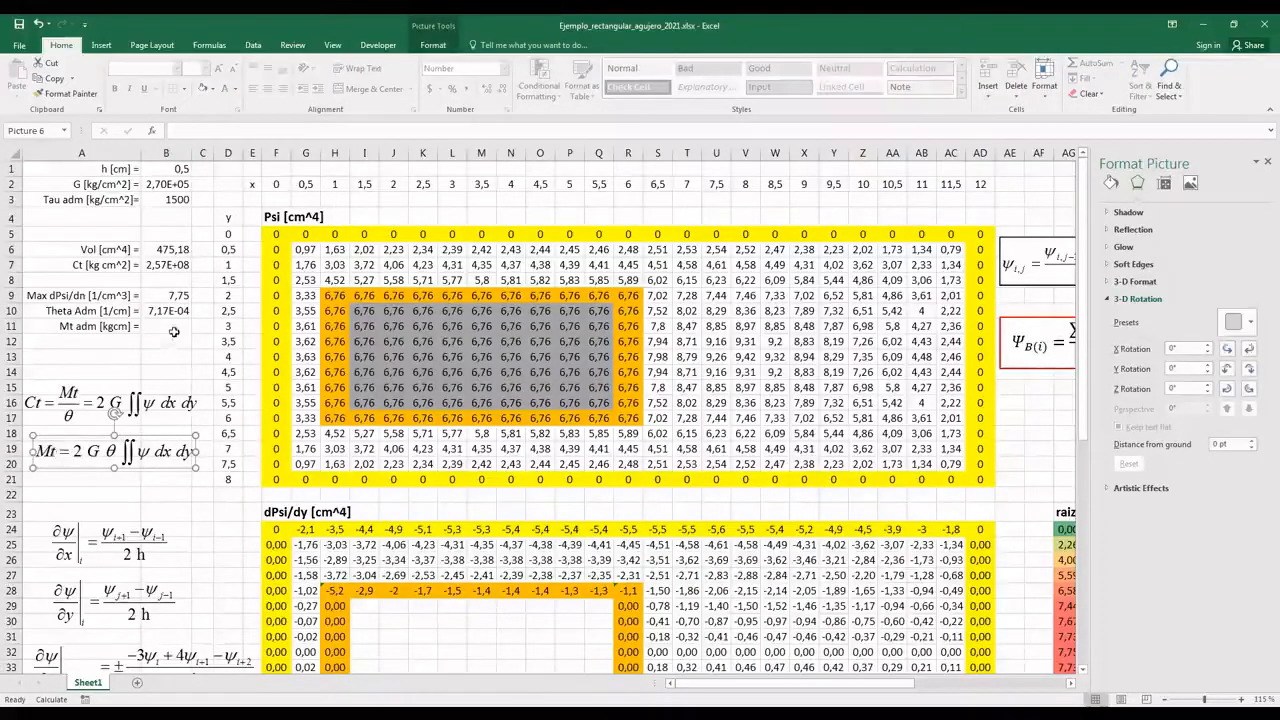
click(174, 331)
text(+2*)
click(176, 185)
text(*)
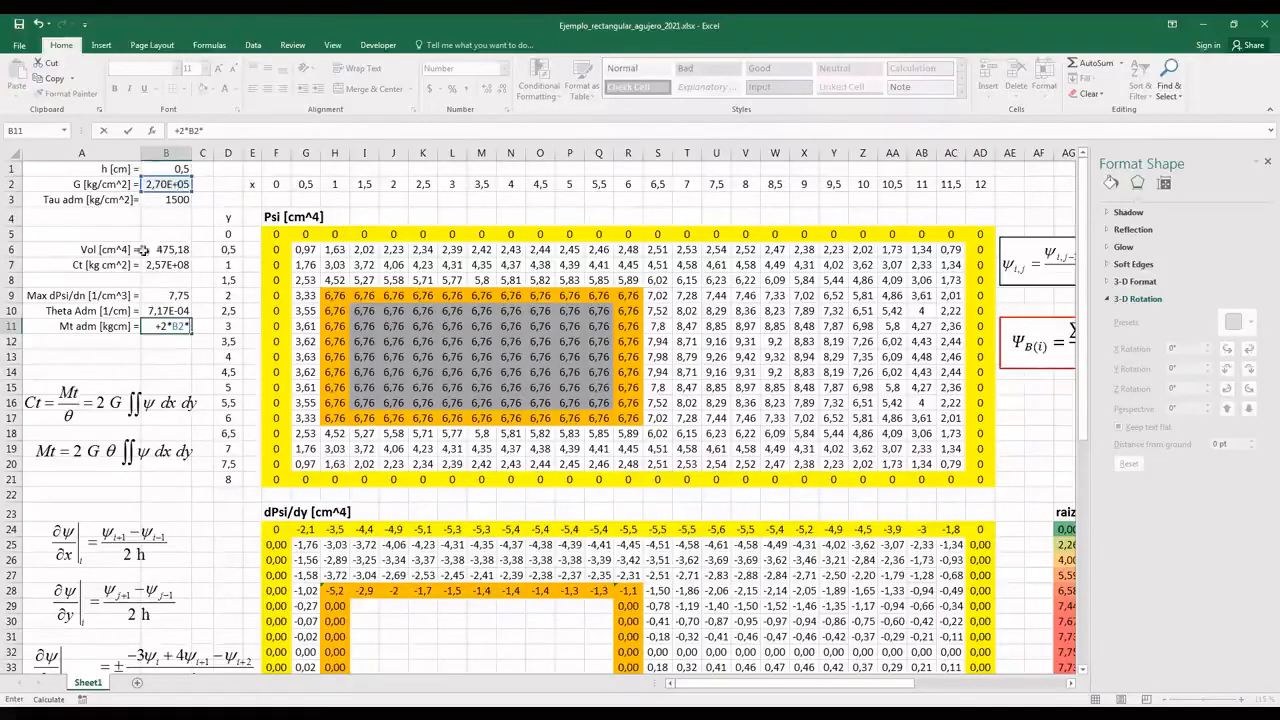
click(170, 311)
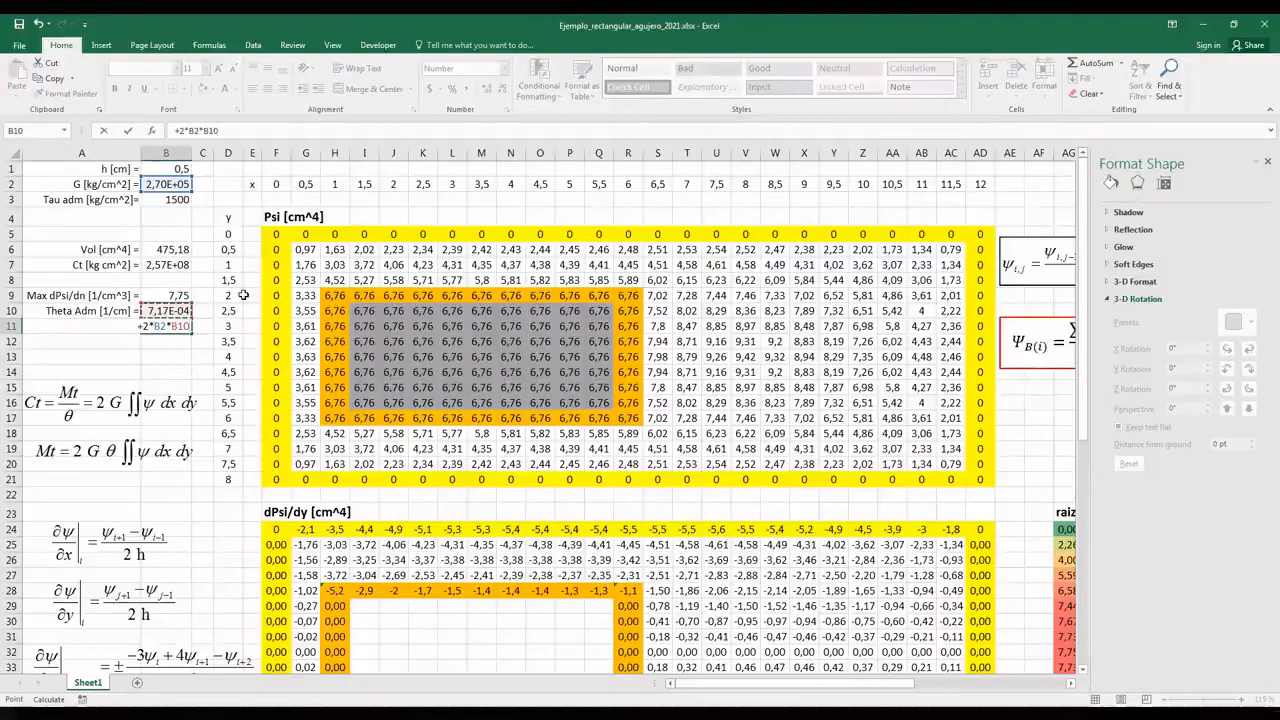
text(*)
click(186, 250)
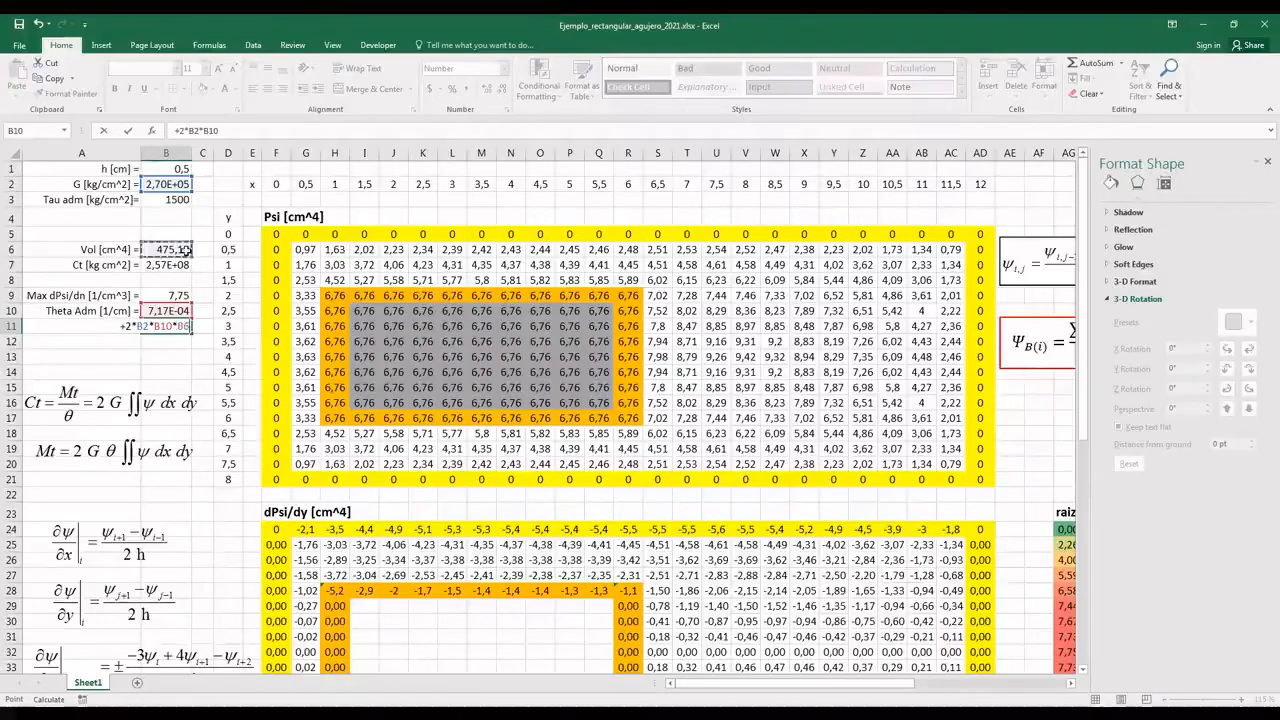
key(ctrl+Return)
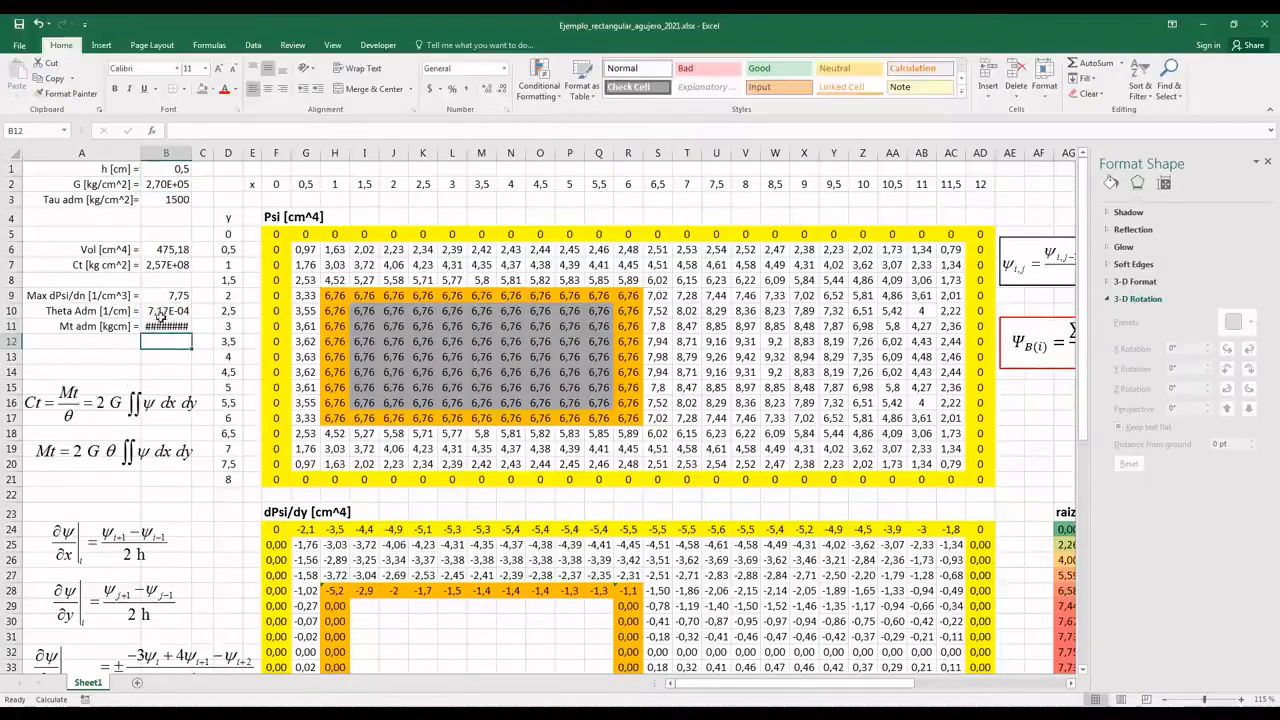
click(503, 68)
click(476, 355)
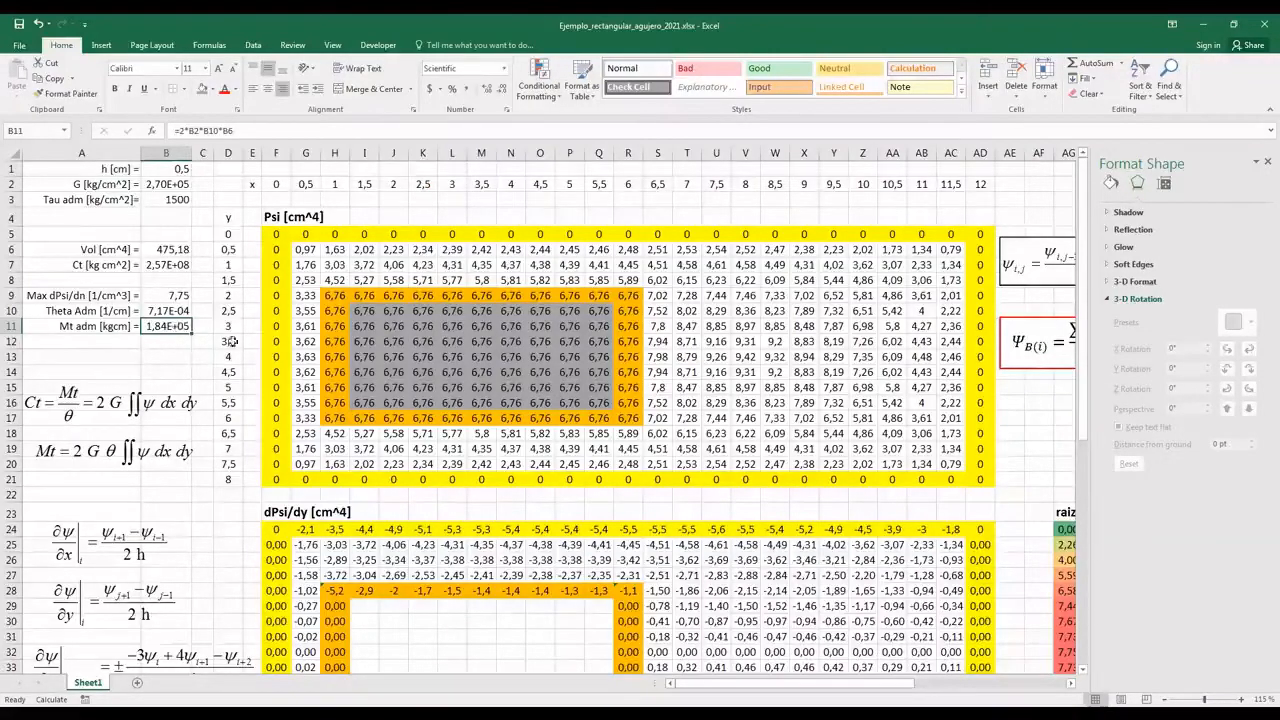
- Enter the shear stress formula AG24*$B$2*$B$10 in AG43, the first cell of the Tau [kg/cm^2] table
drag(848, 686, 1006, 690)
scroll(976, 662, down, 4)
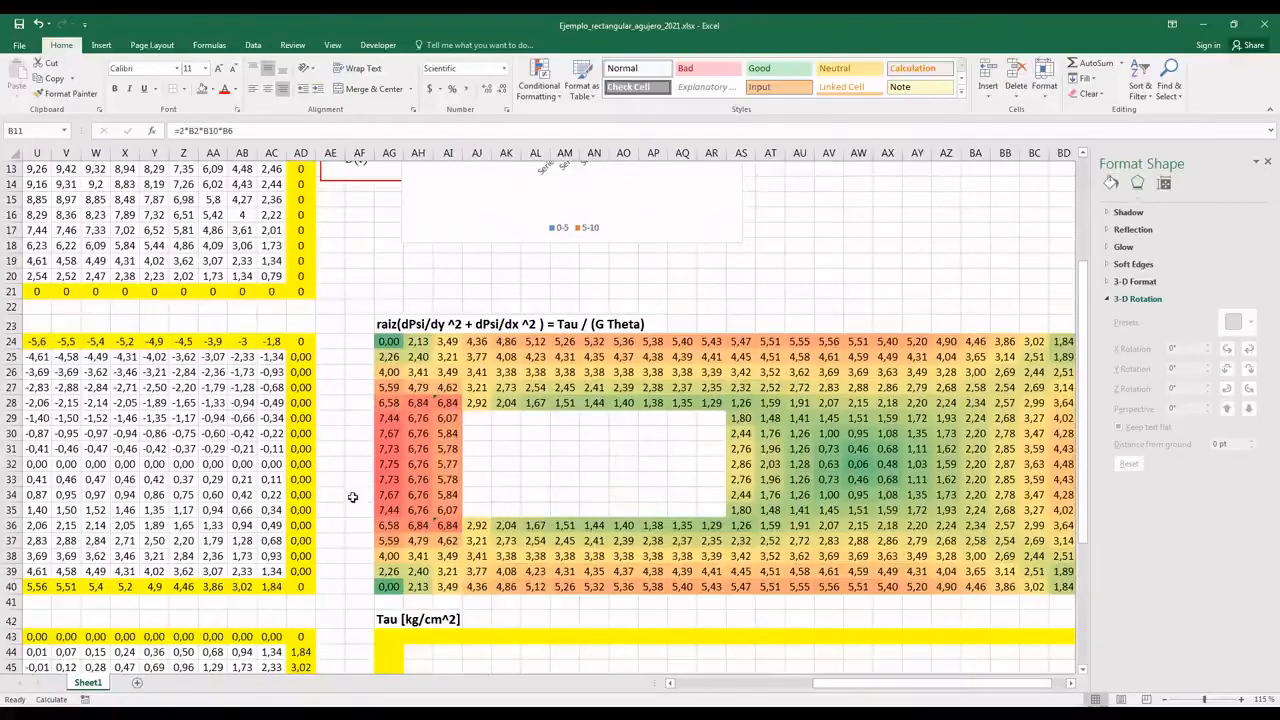
scroll(337, 540, down, 2)
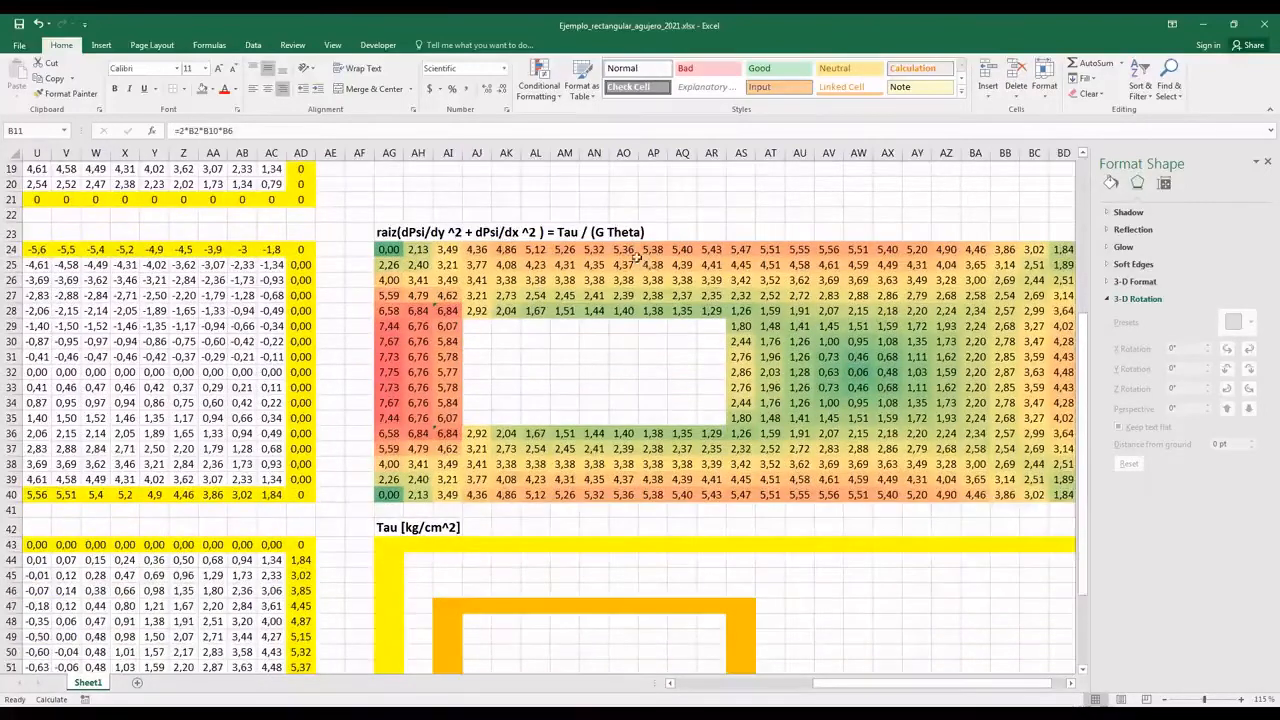
click(592, 232)
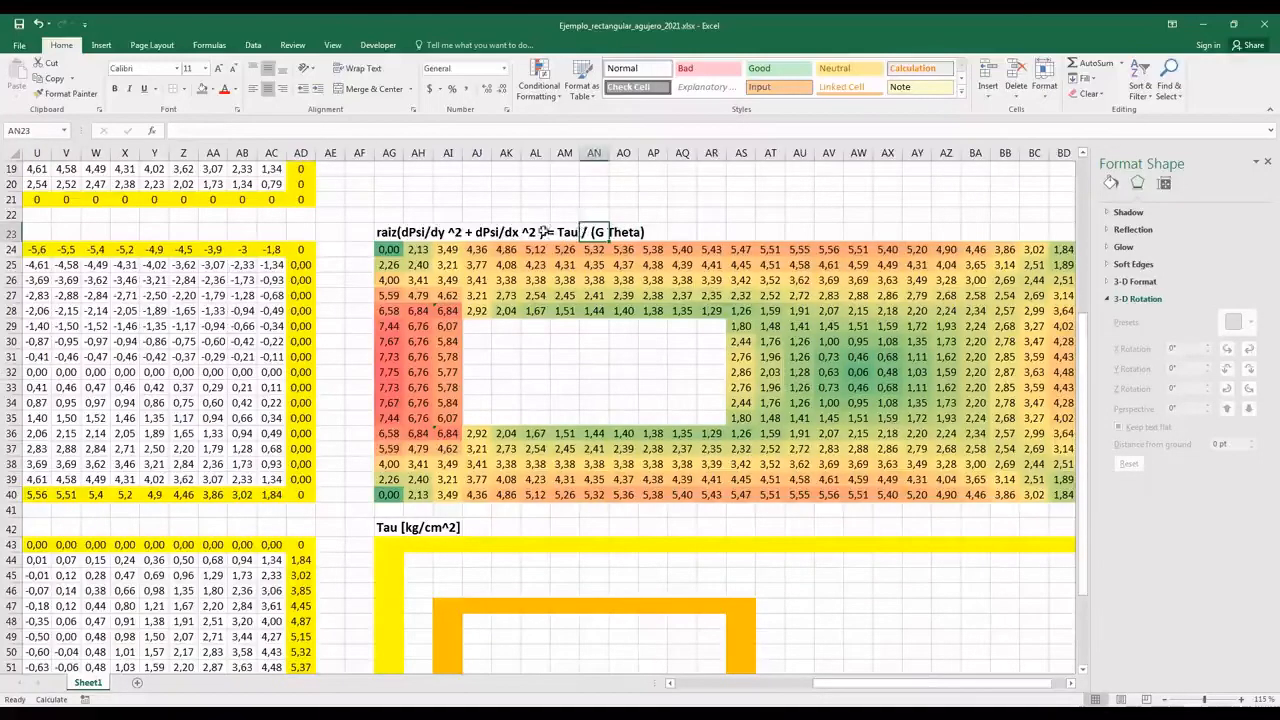
click(390, 545)
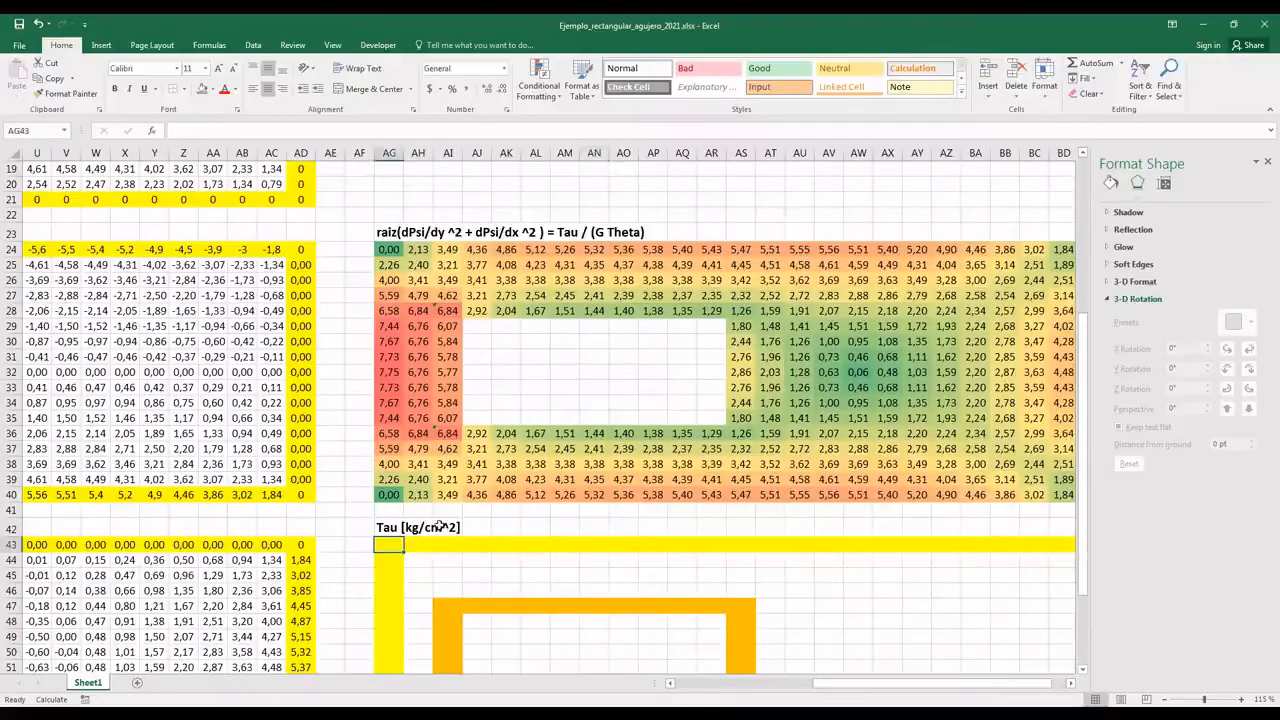
text(+)
key(Up)
key(Up)
key(Up)
key(Up)
key(Up)
key(Up)
key(Up)
key(Up)
key(Up)
key(Up)
key(Up)
key(Up)
key(Up)
key(Up)
key(Up)
key(Up)
key(Up)
key(Up)
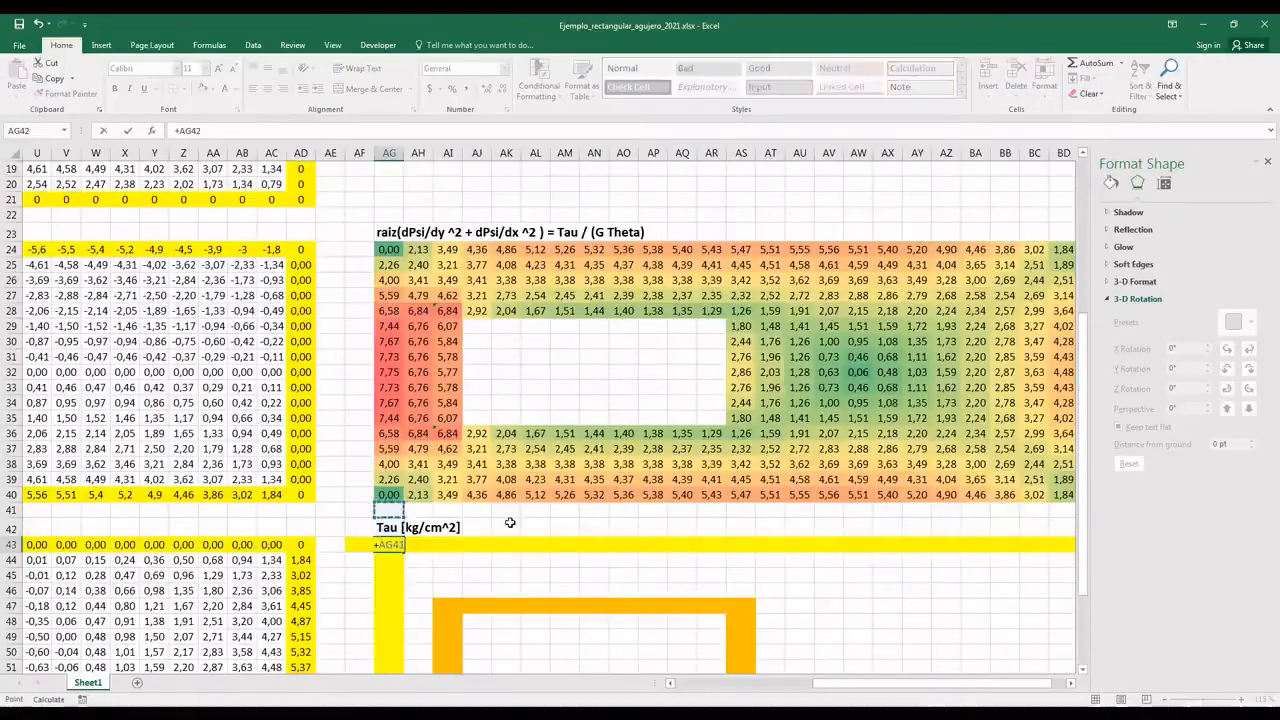
key(Up)
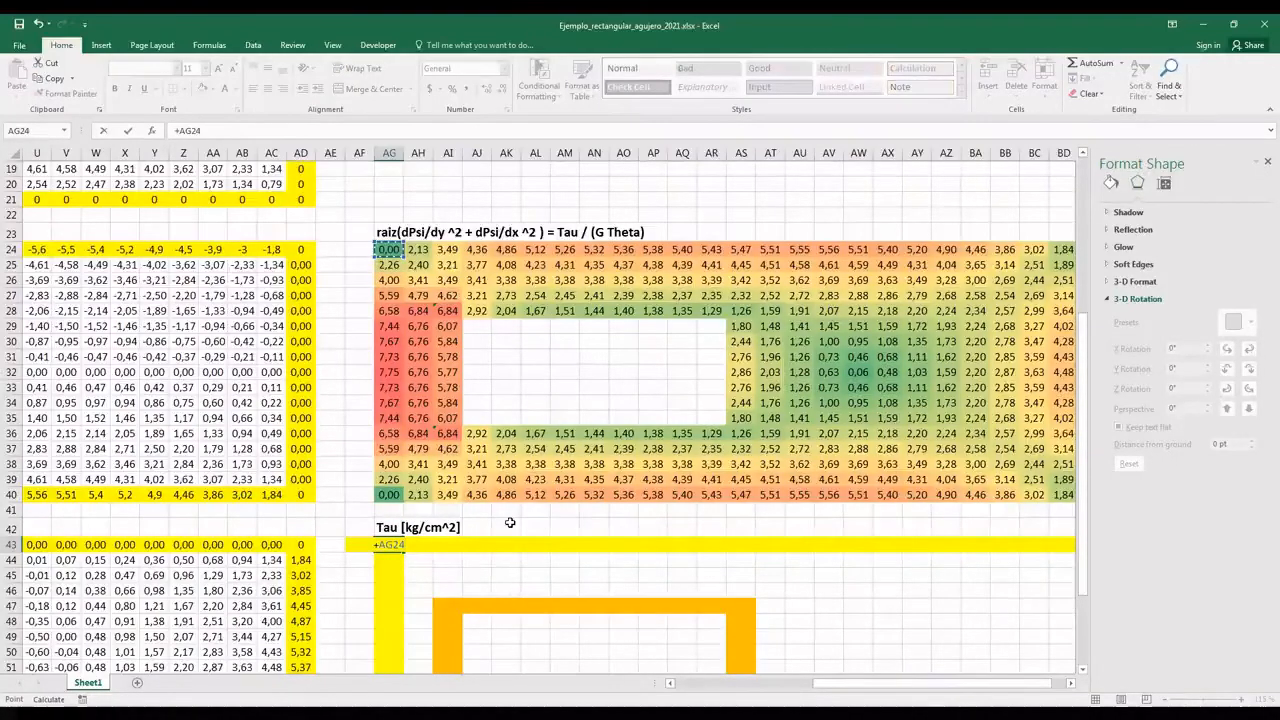
text(*)
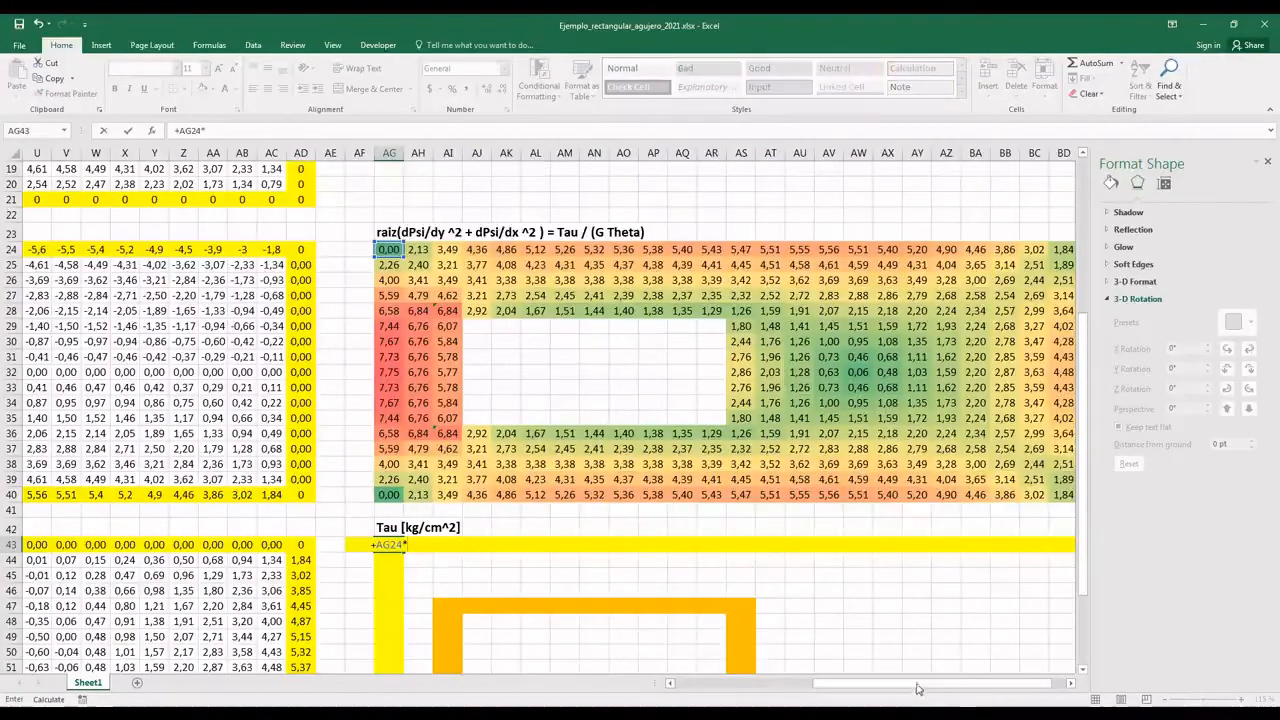
drag(913, 689, 776, 689)
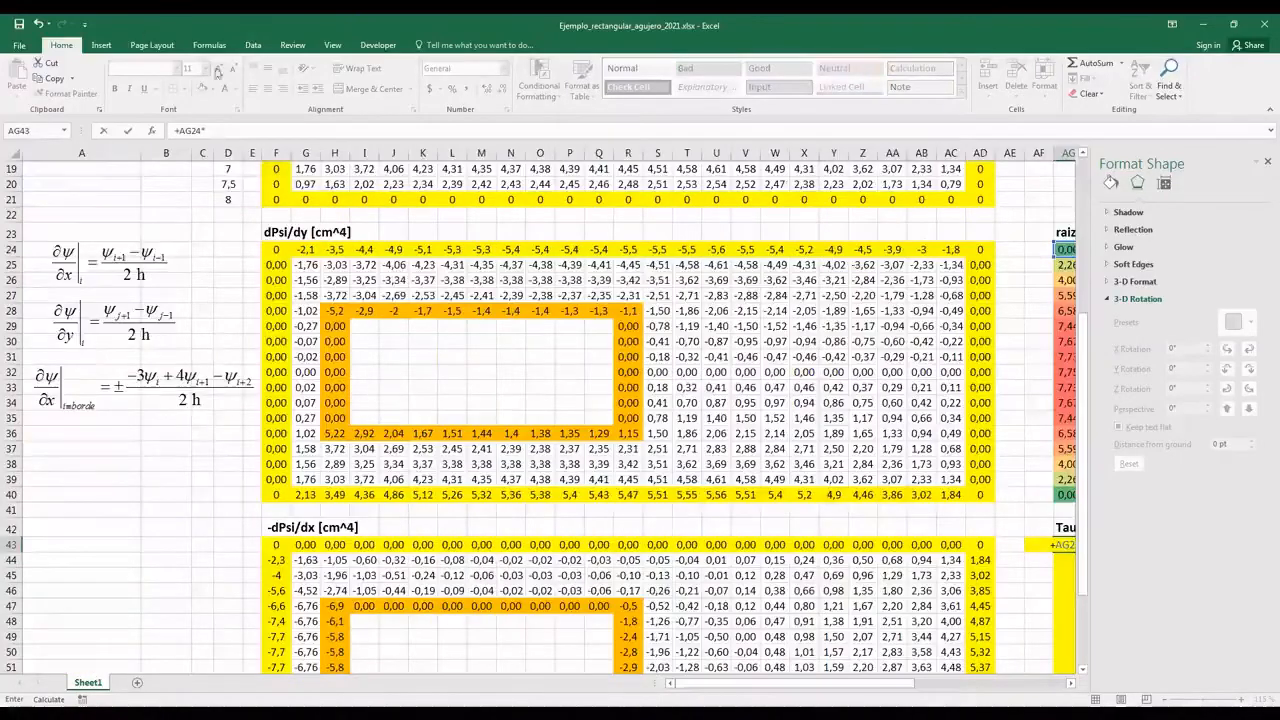
scroll(120, 300, up, 6)
click(160, 185)
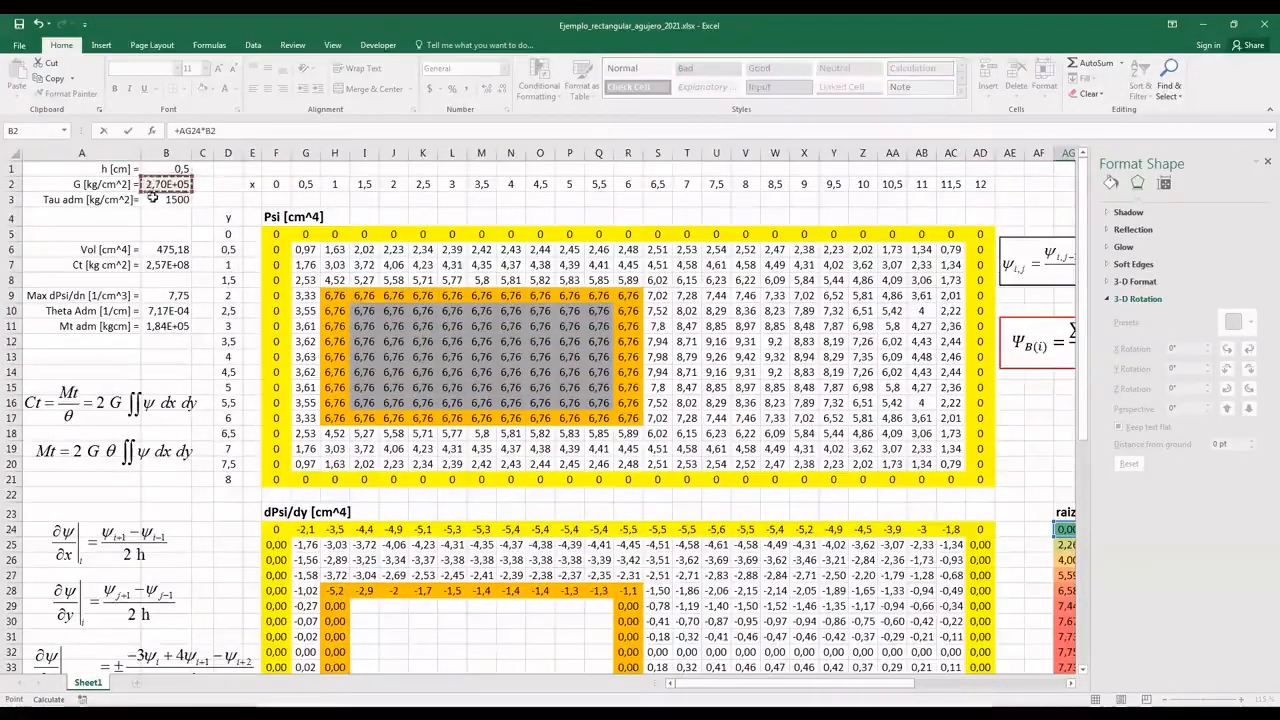
key(F4)
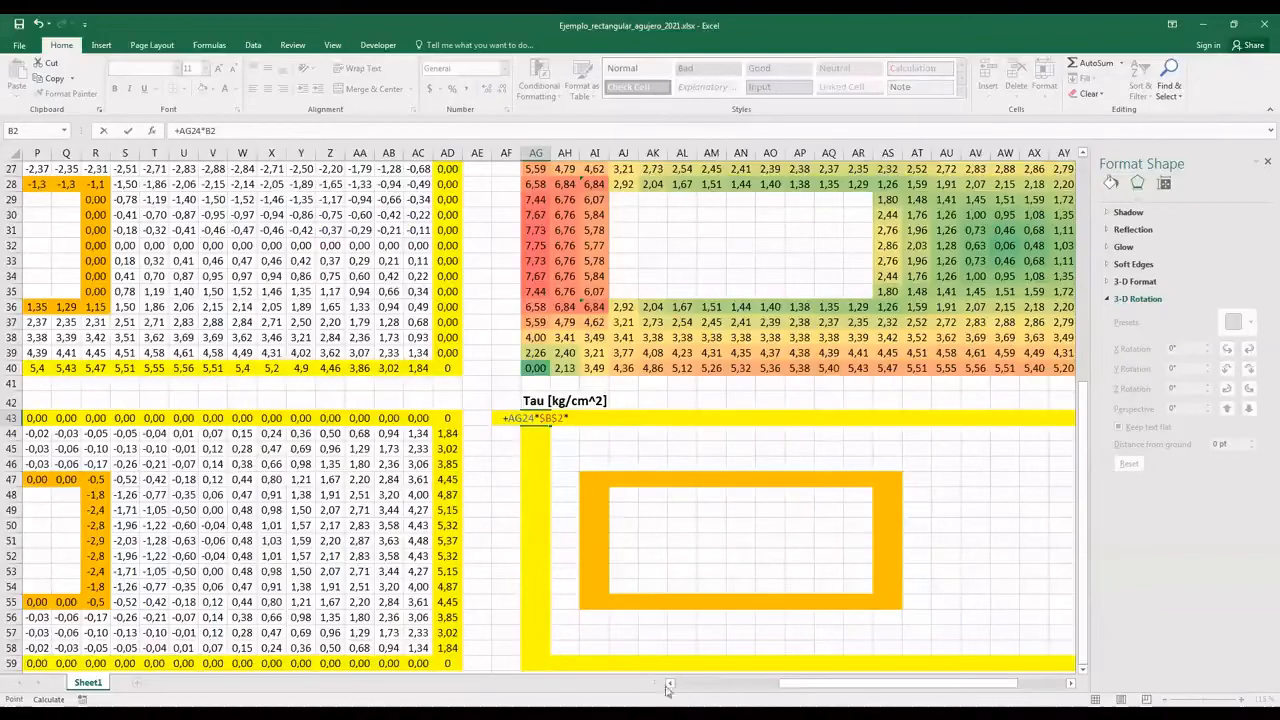
key(F4)
scroll(190, 421, up, 9)
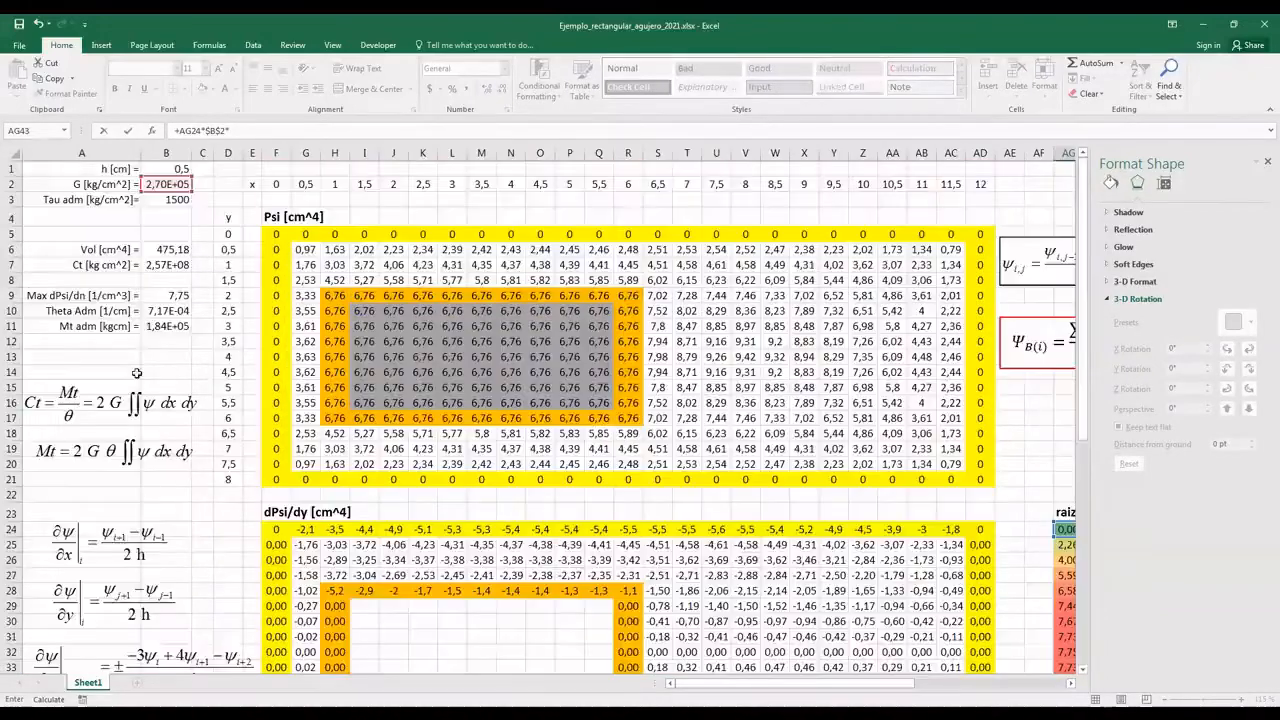
click(160, 311)
key(F4)
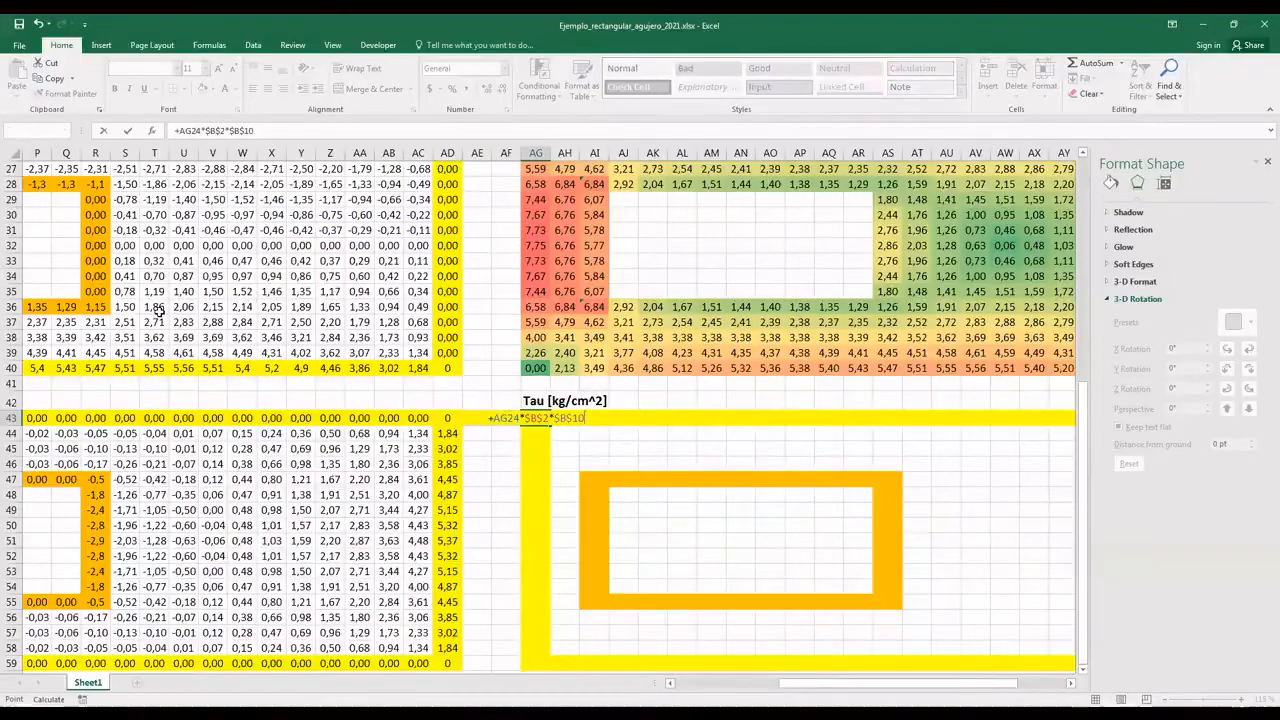
key(Return)
- Set AG43 to General number format and fill its formula across the whole Tau table, AG43:BE59
click(537, 419)
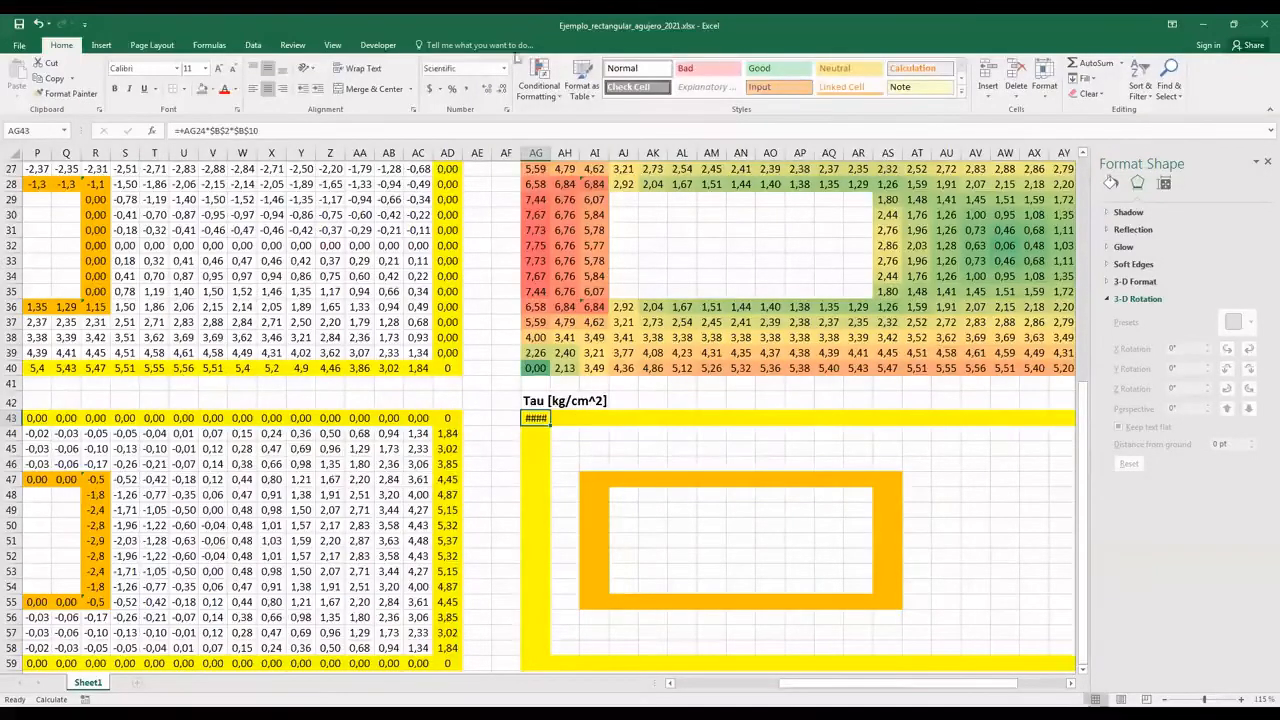
click(504, 68)
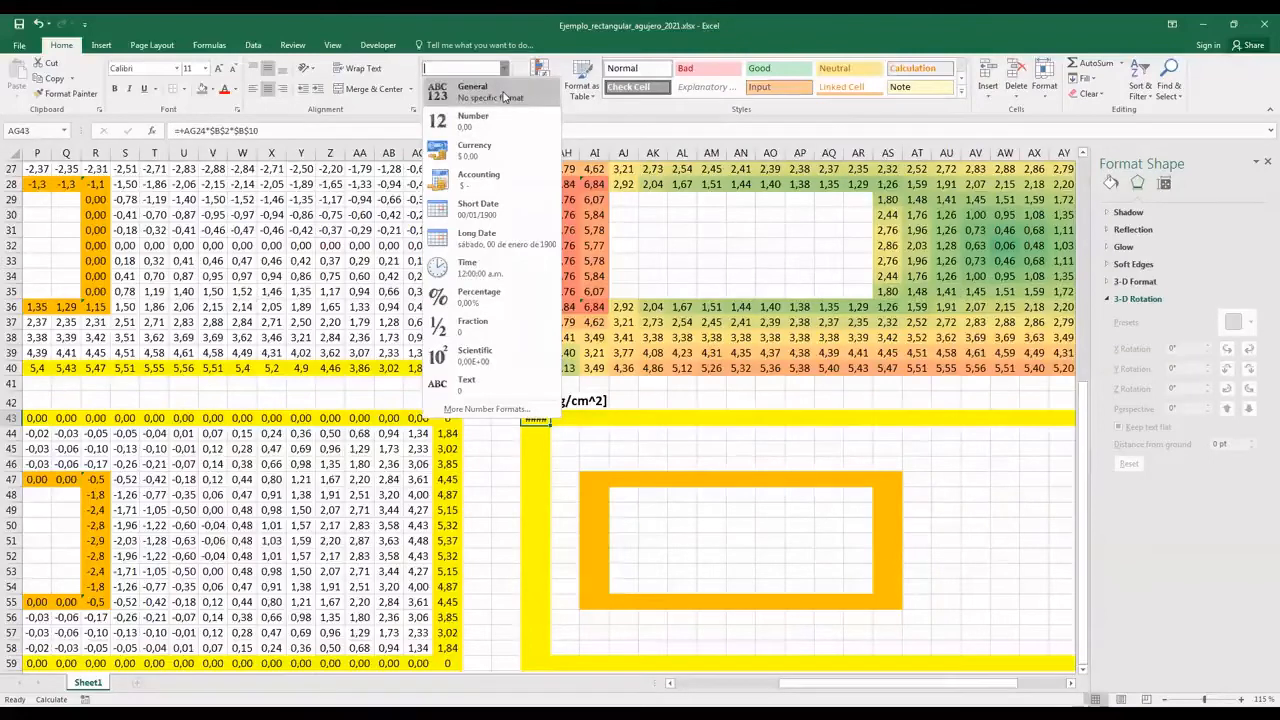
click(500, 92)
drag(549, 425, 980, 640)
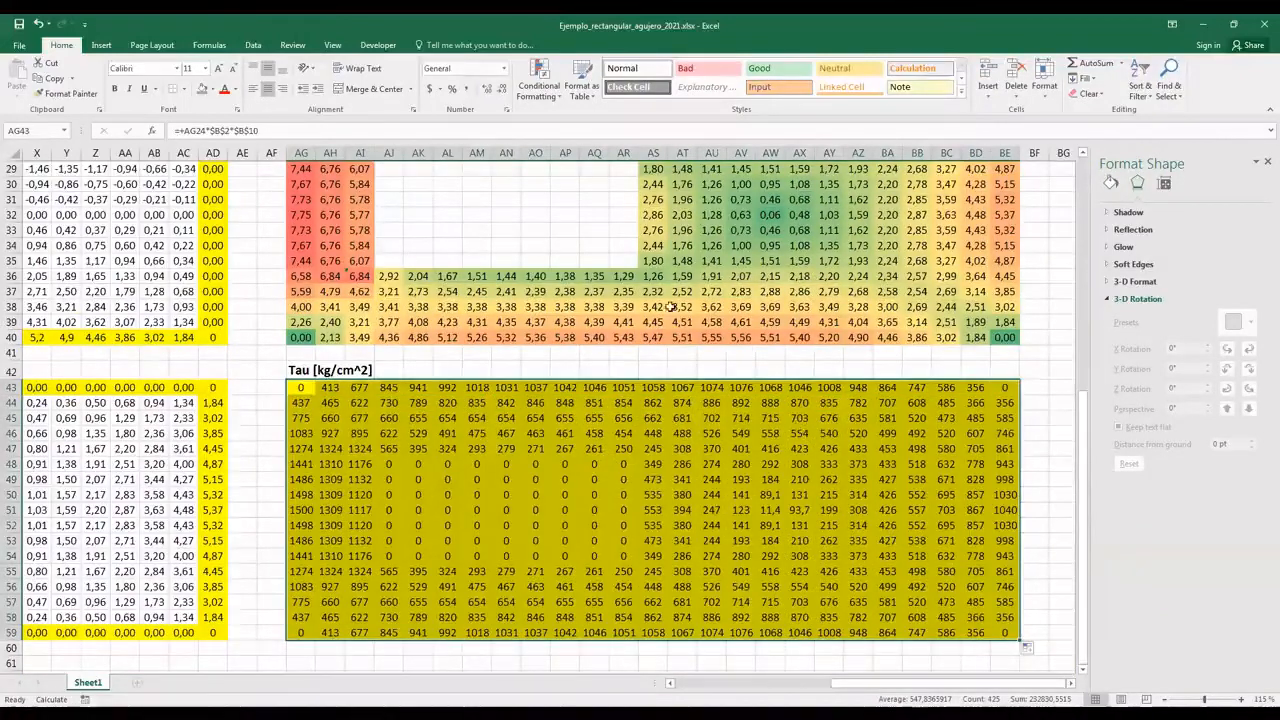
- Apply the Red-Yellow-Green color scale, with high values in red, to the Tau table AG43:BE59
click(548, 93)
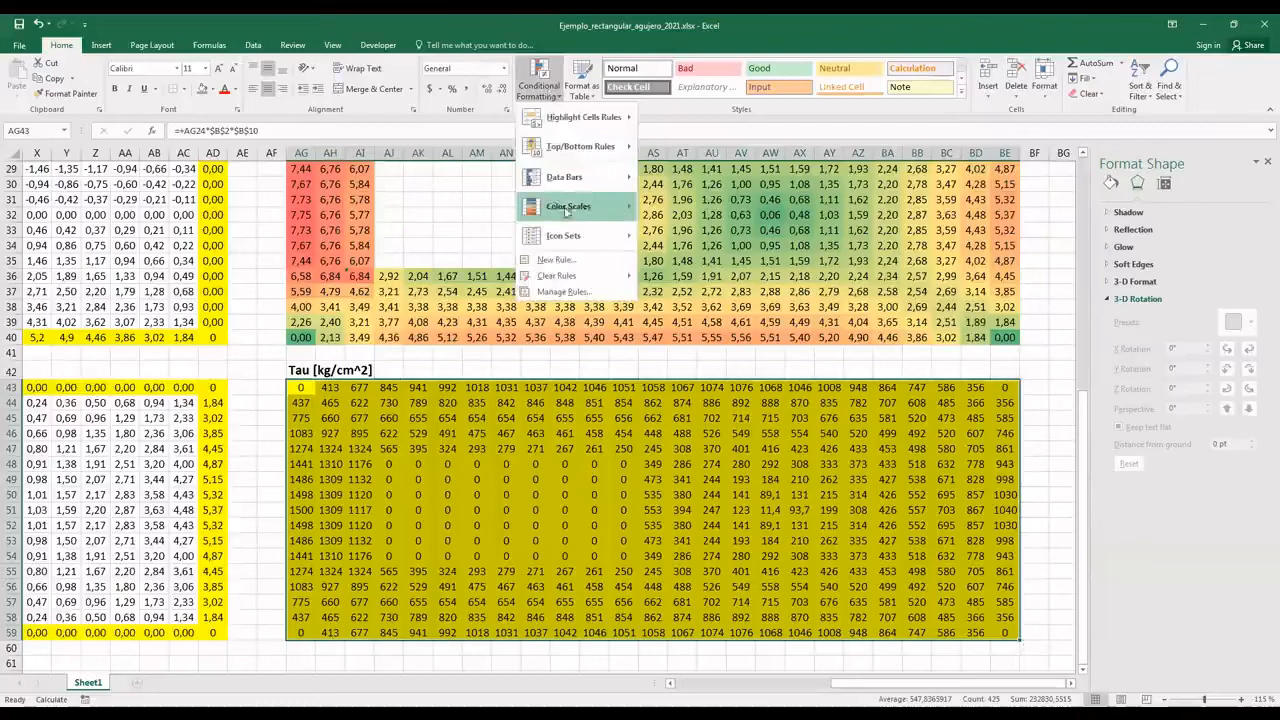
mouse_move(575, 206)
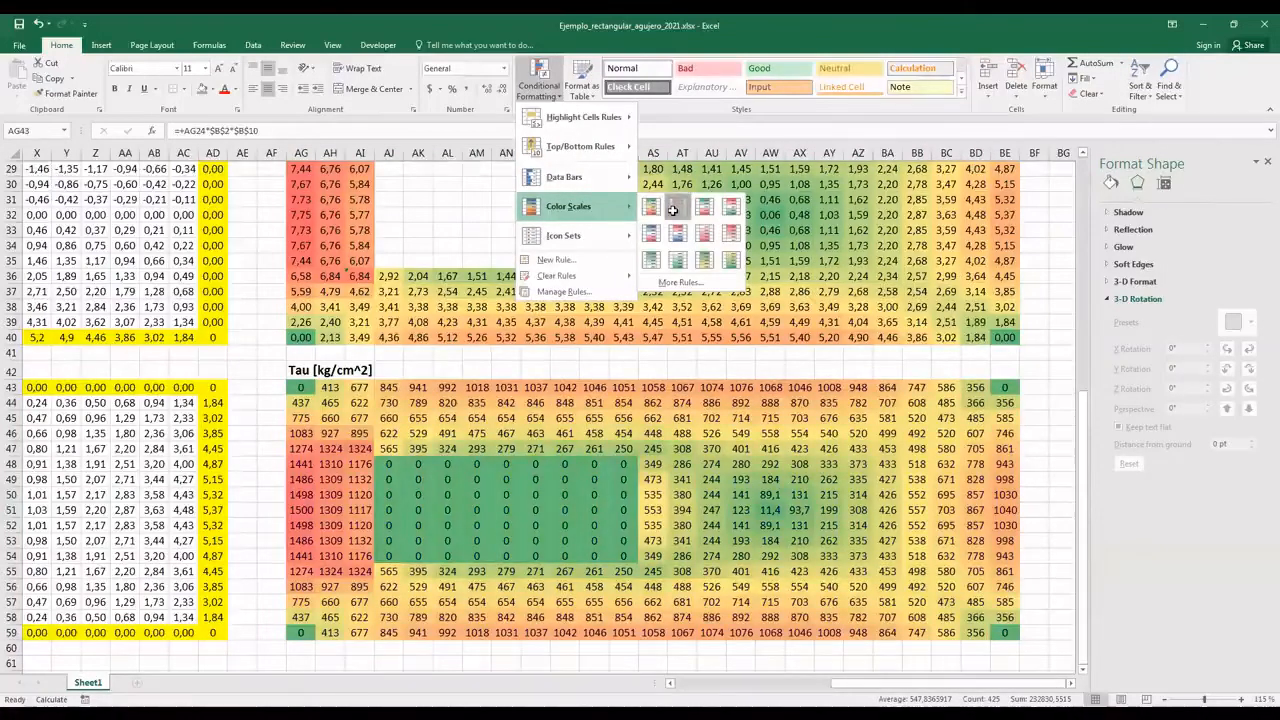
click(677, 212)
- Delete the contents of the hole area AJ48:AR54 in the Tau table and give it a white fill
click(476, 448)
drag(389, 465, 621, 556)
key(Delete)
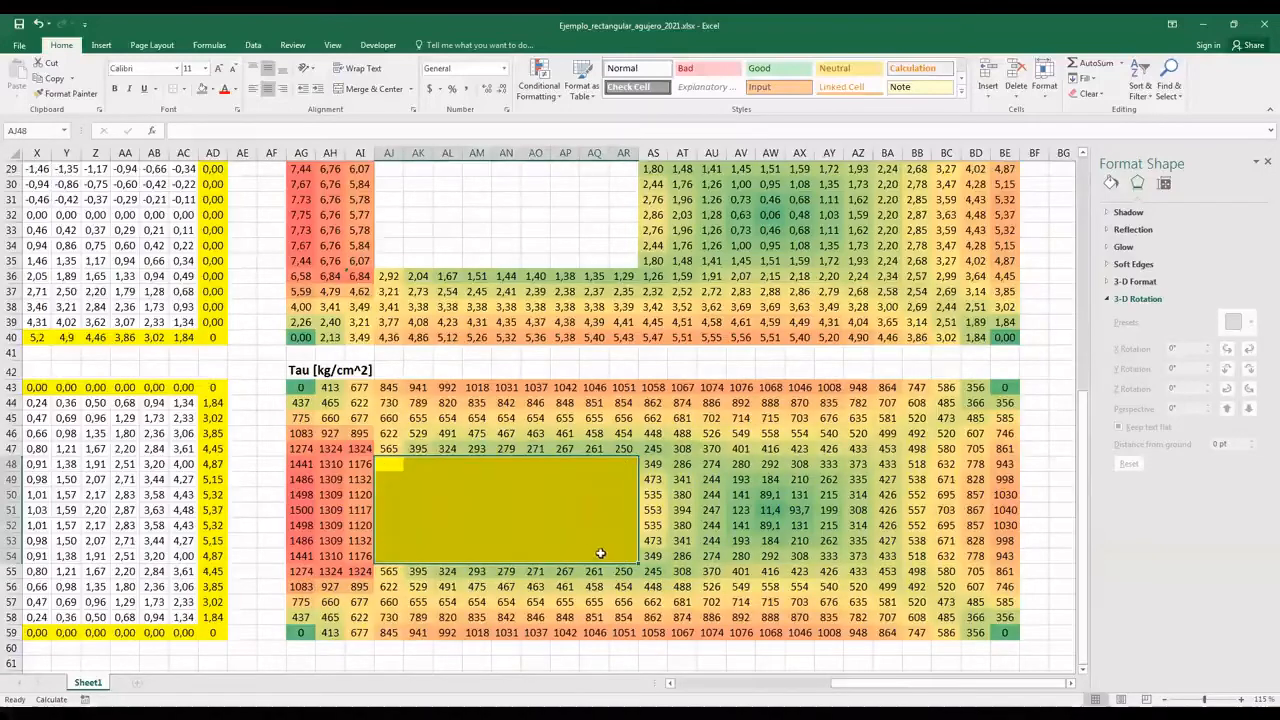
click(214, 89)
click(222, 213)
click(386, 402)
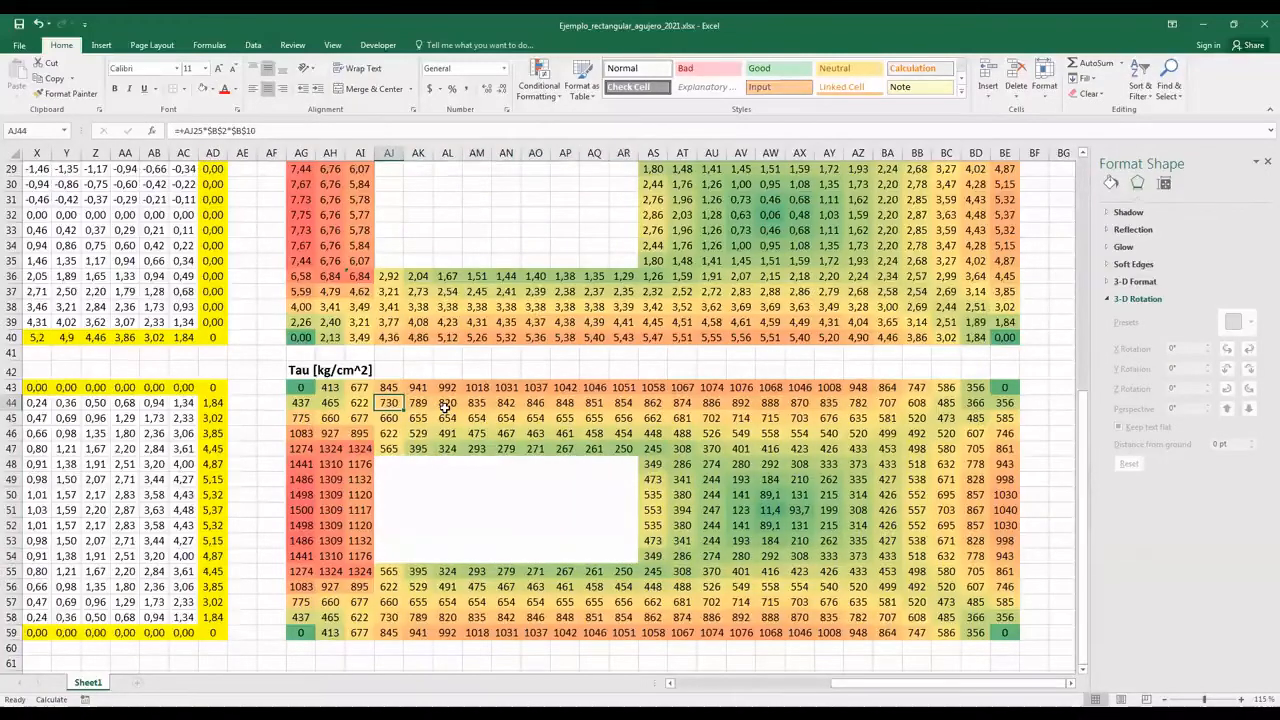
- Review the Tau stress distribution around the hole, including AG51, and compare it with the gradient, Psi and dPsi/dy tables
scroll(430, 368, up, 1)
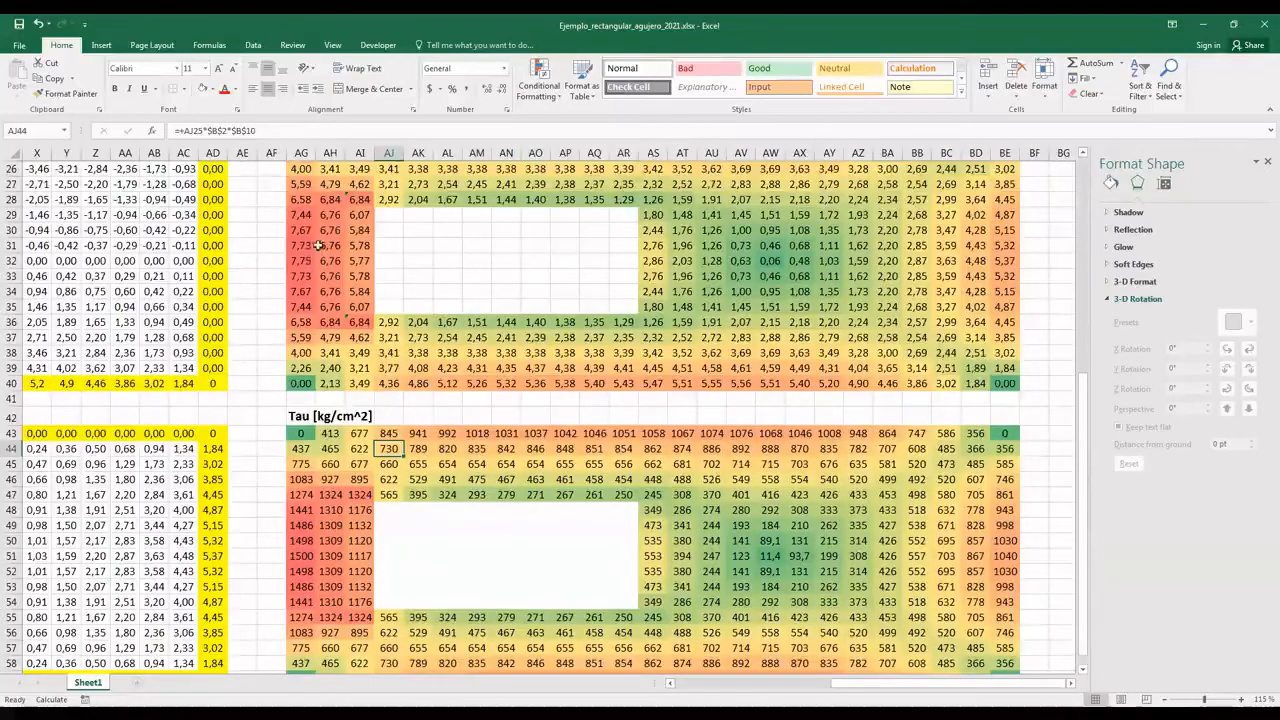
scroll(340, 472, down, 2)
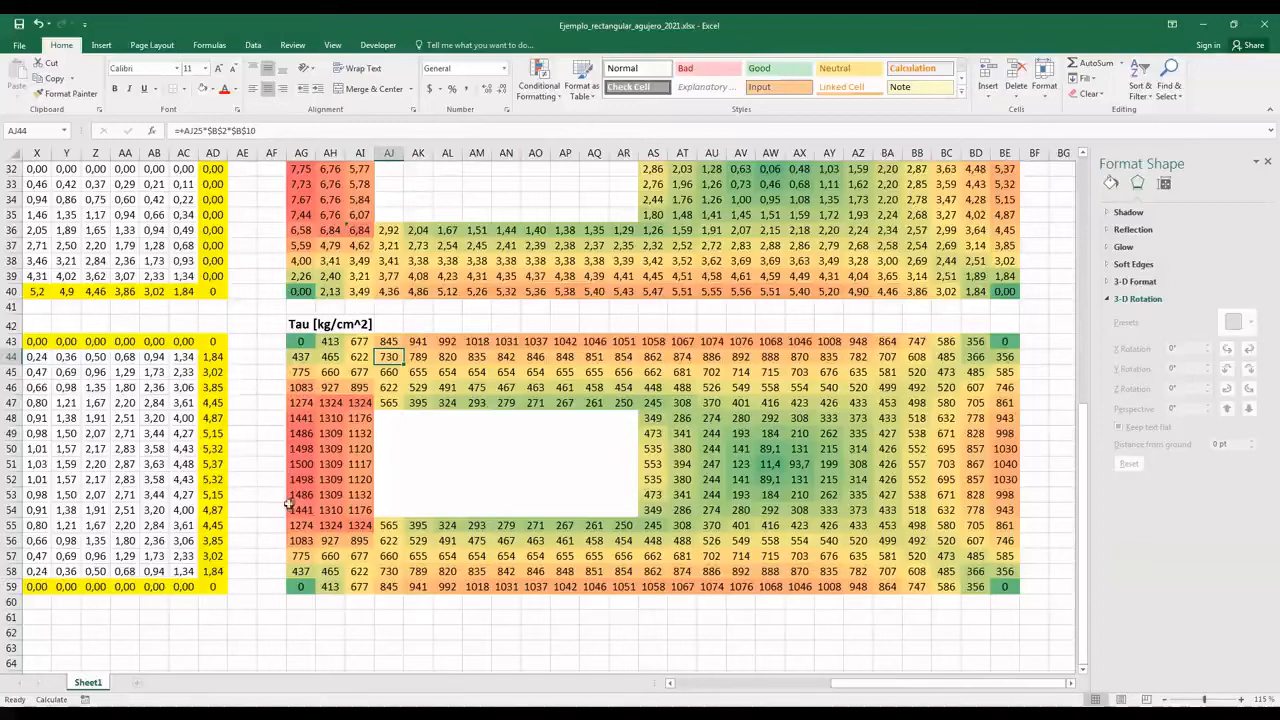
click(298, 463)
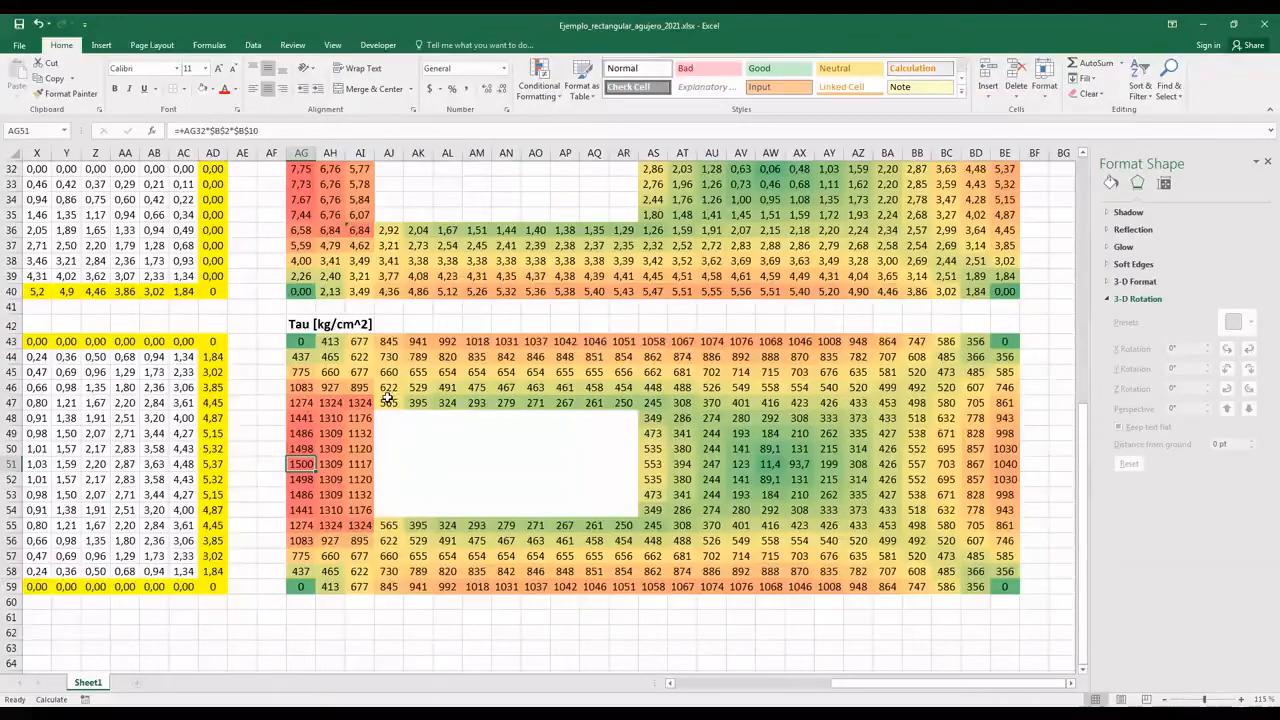
scroll(313, 481, up, 5)
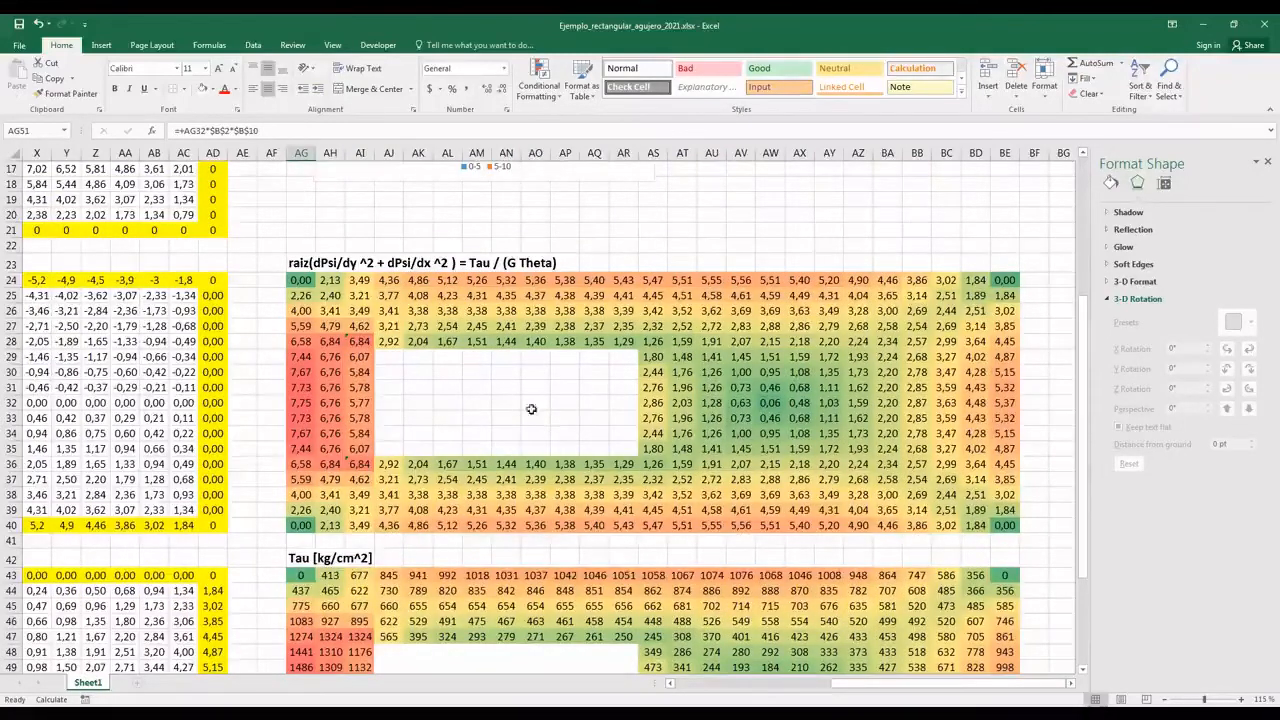
drag(506, 402, 20, 400)
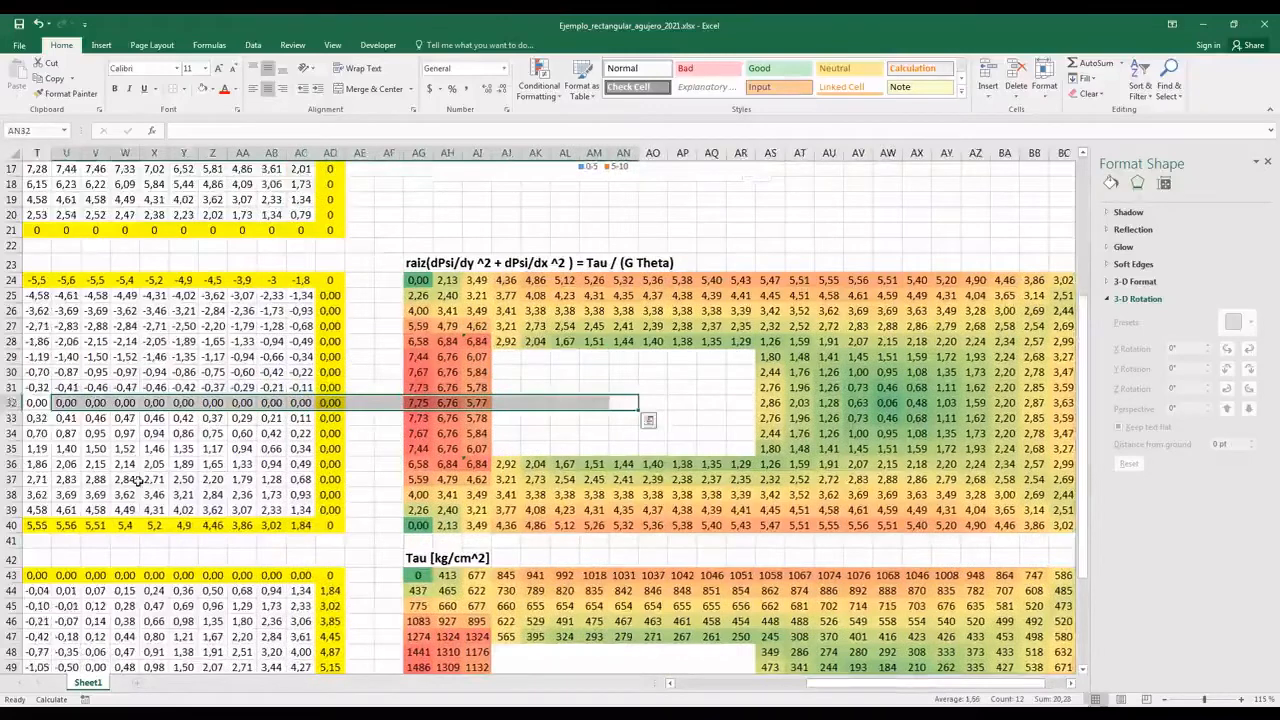
click(136, 480)
click(763, 690)
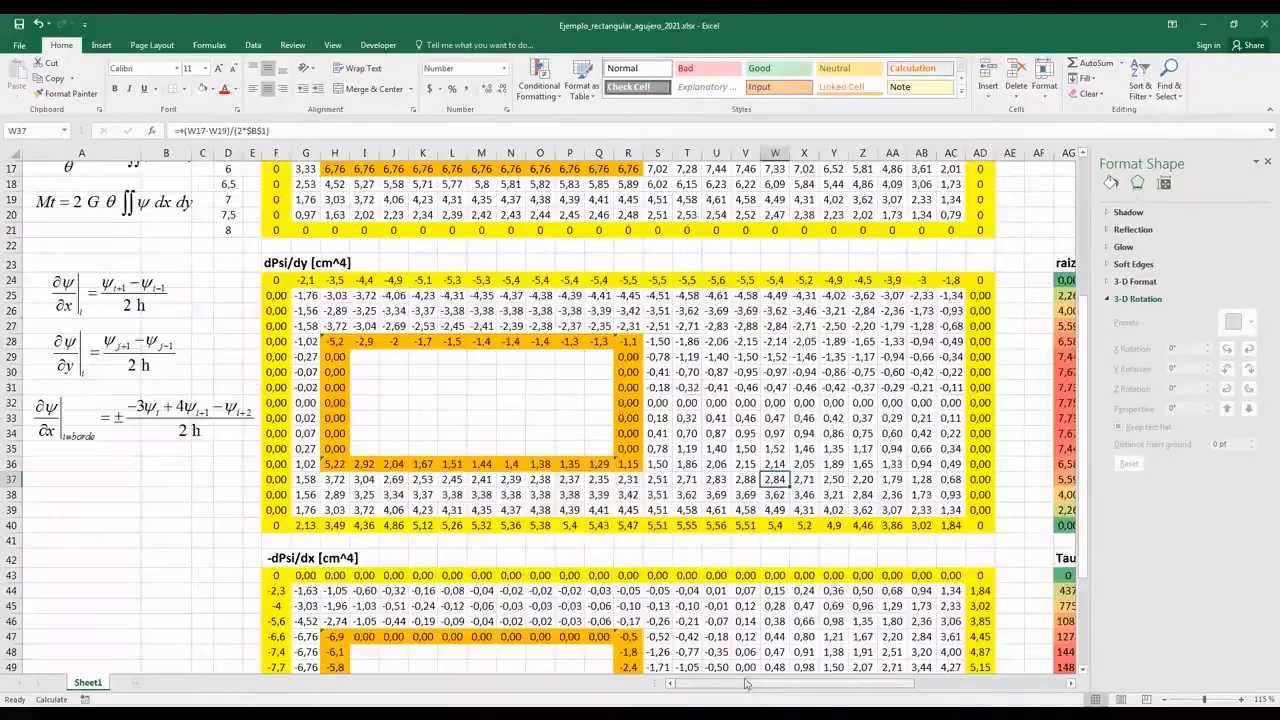
scroll(645, 445, up, 4)
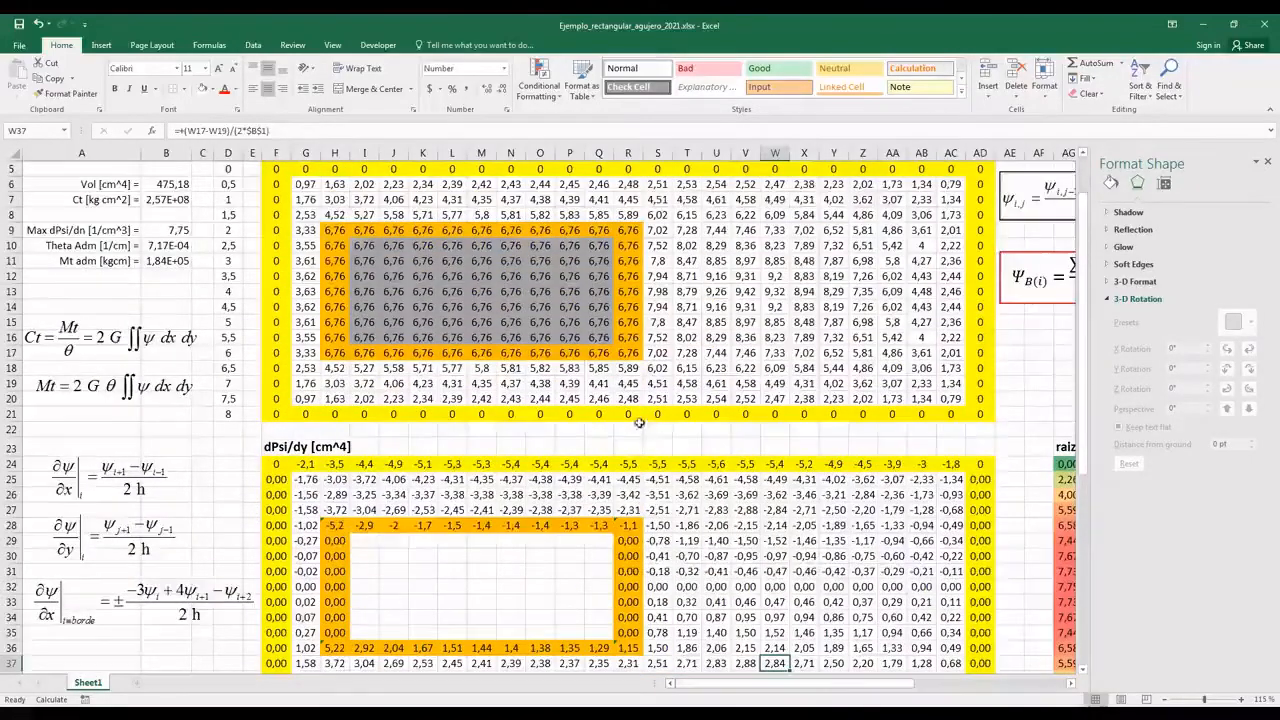
scroll(641, 452, up, 2)
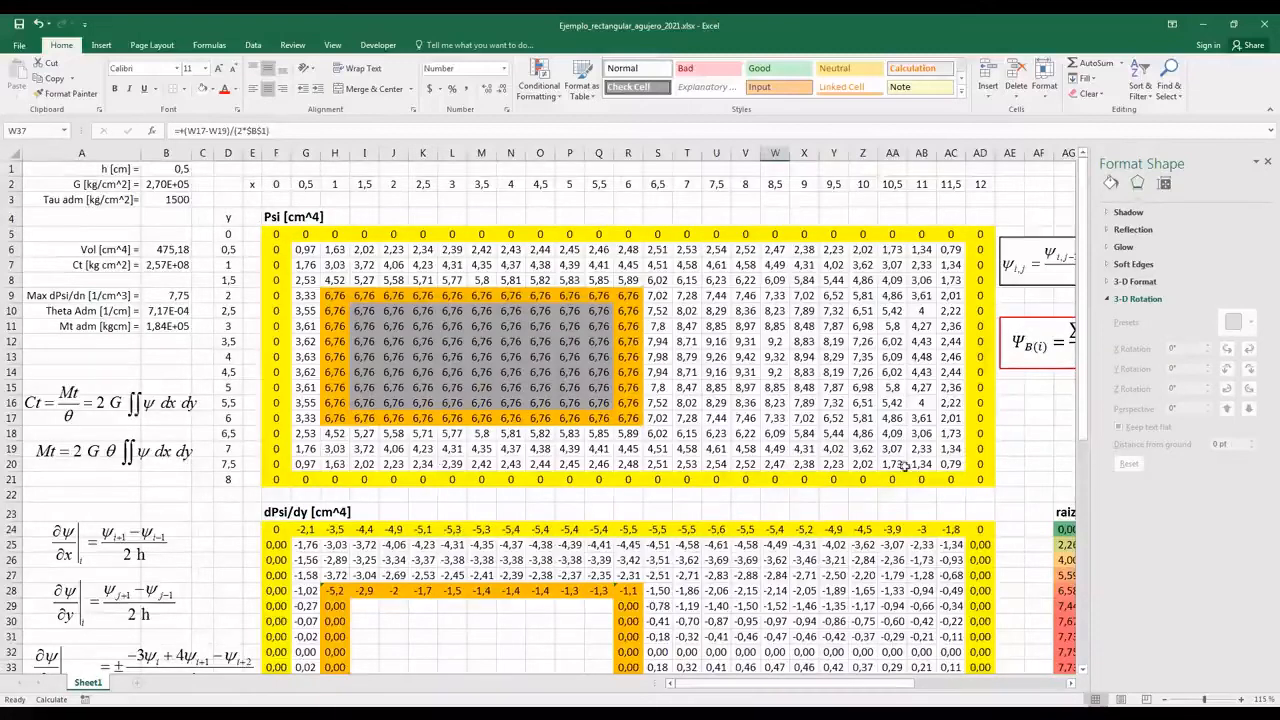
scroll(558, 488, down, 3)
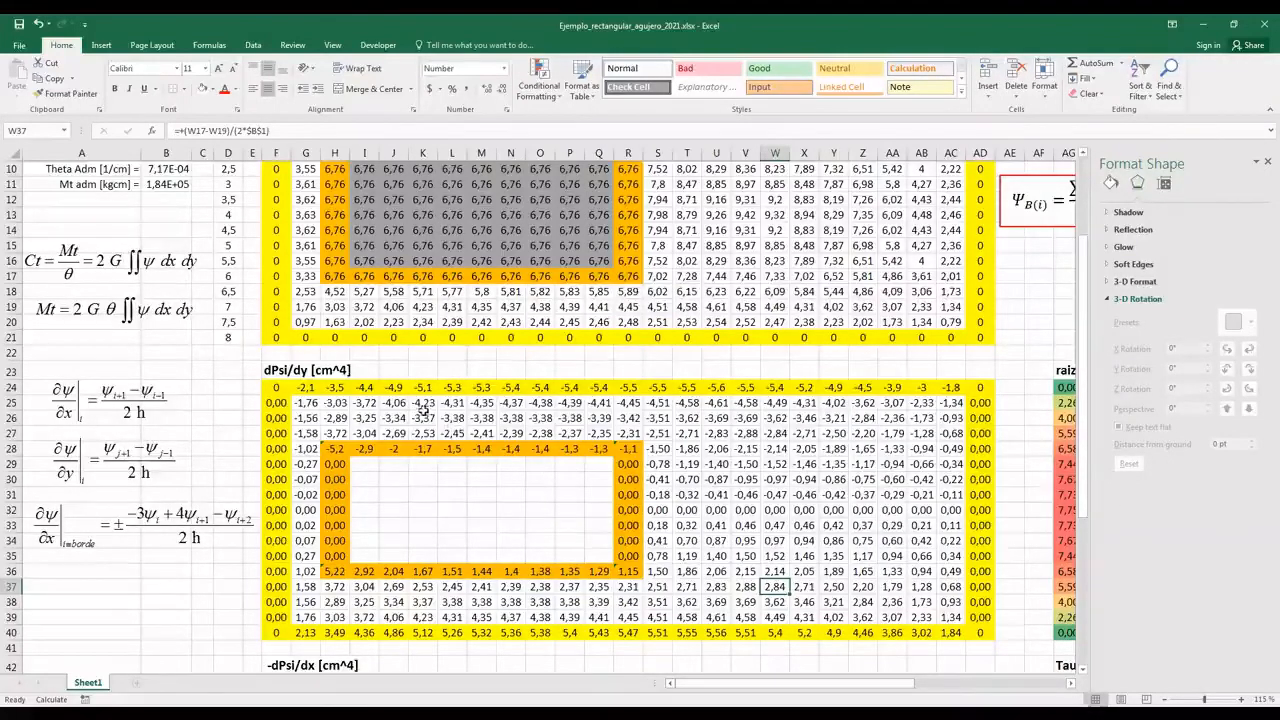
scroll(935, 196, up, 2)
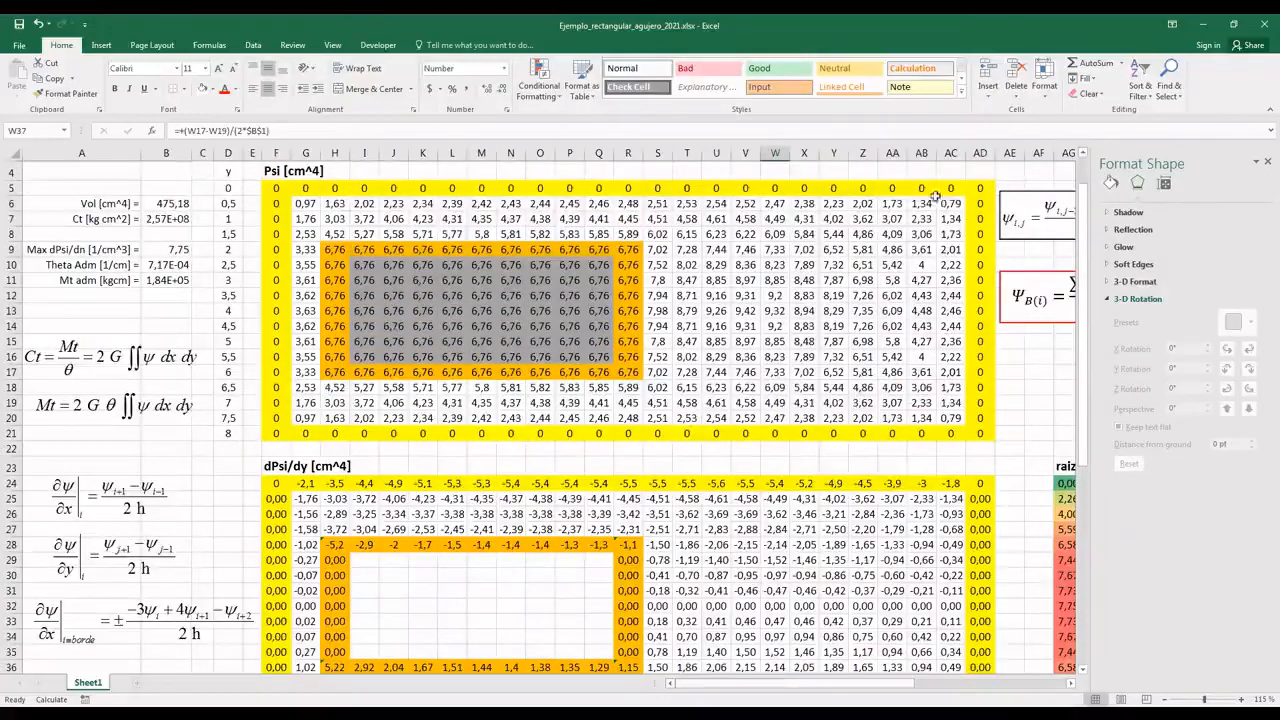
- Plot the Psi values of the middle row, F13:AD13, as a scatter chart with straight lines and markers
drag(277, 311, 985, 311)
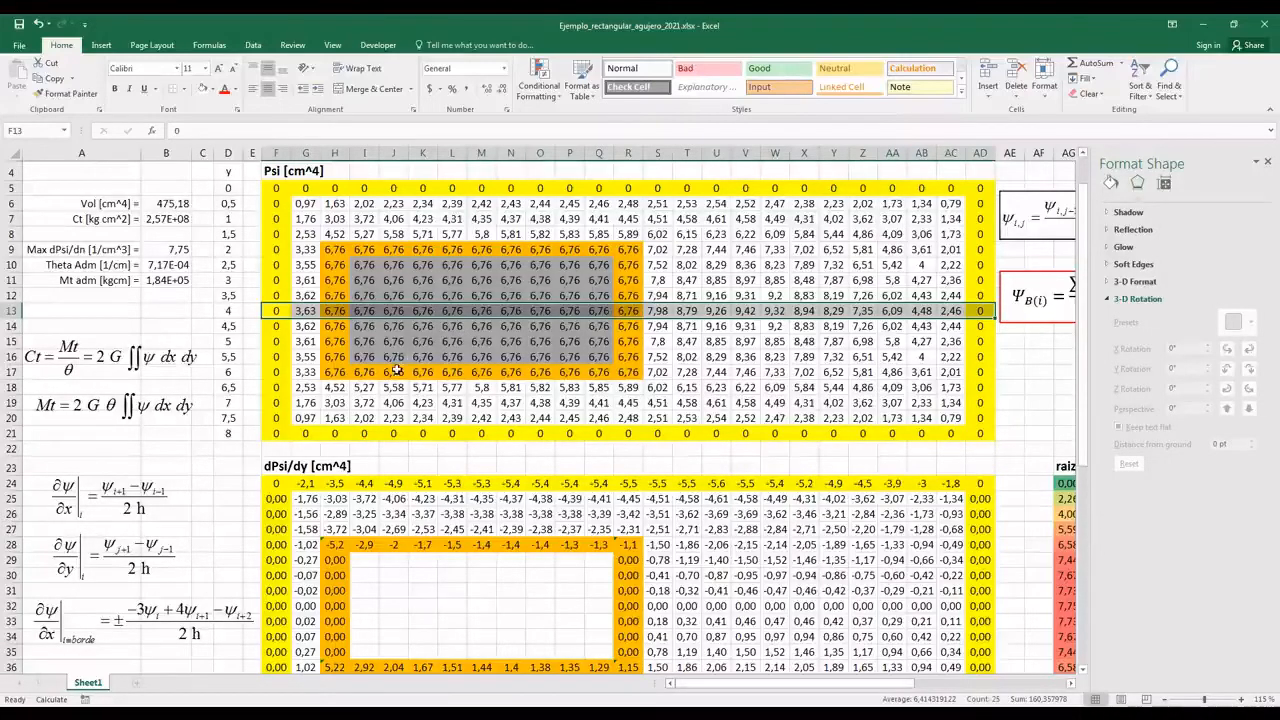
scroll(397, 370, down, 7)
scroll(320, 388, down, 2)
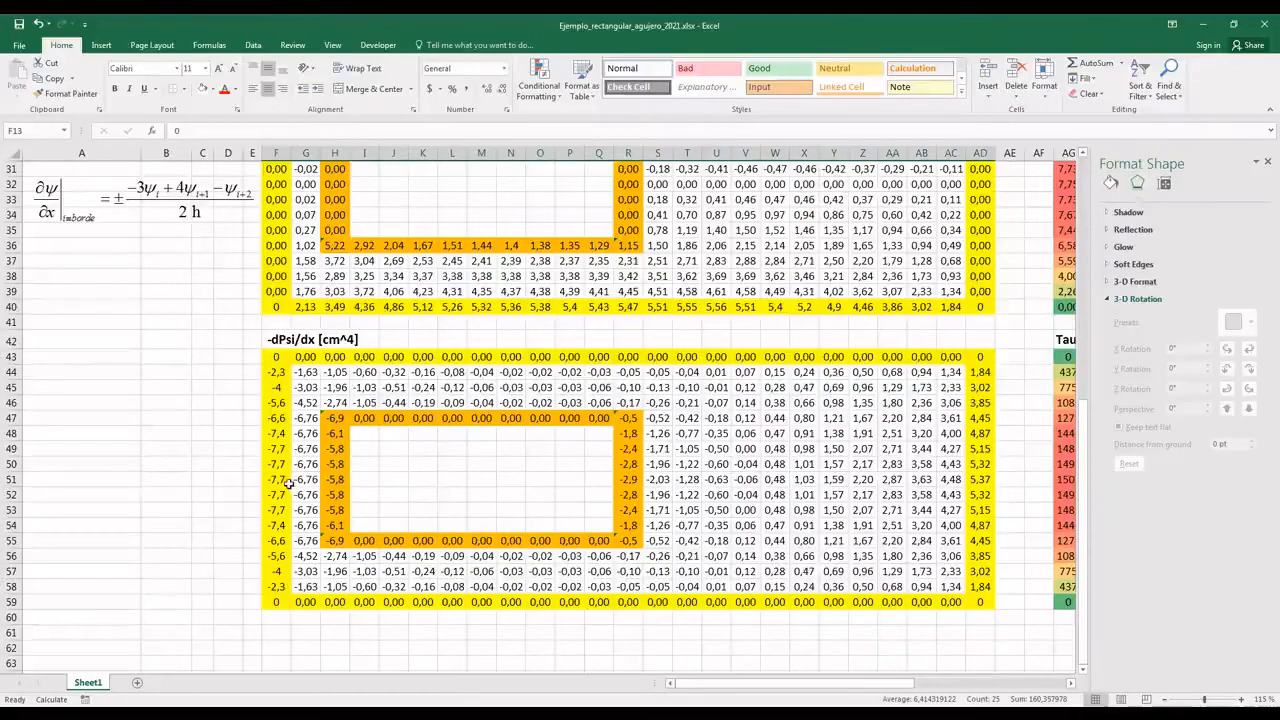
click(101, 45)
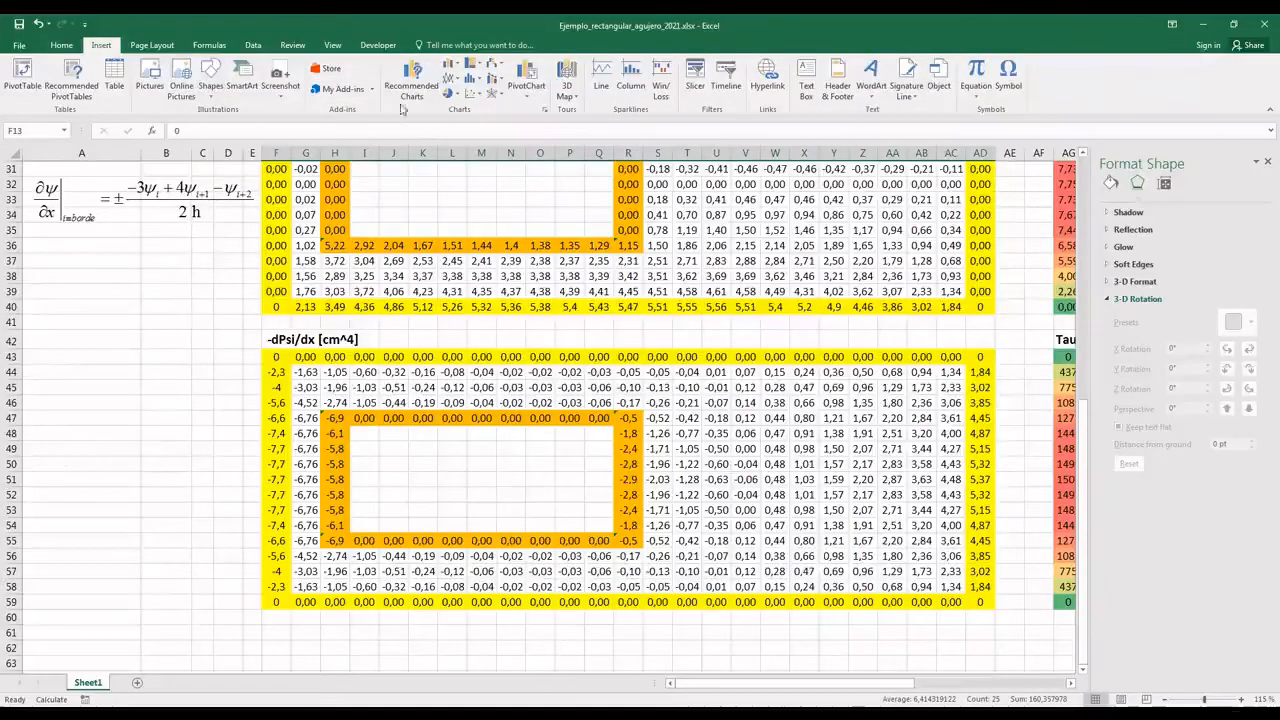
click(478, 94)
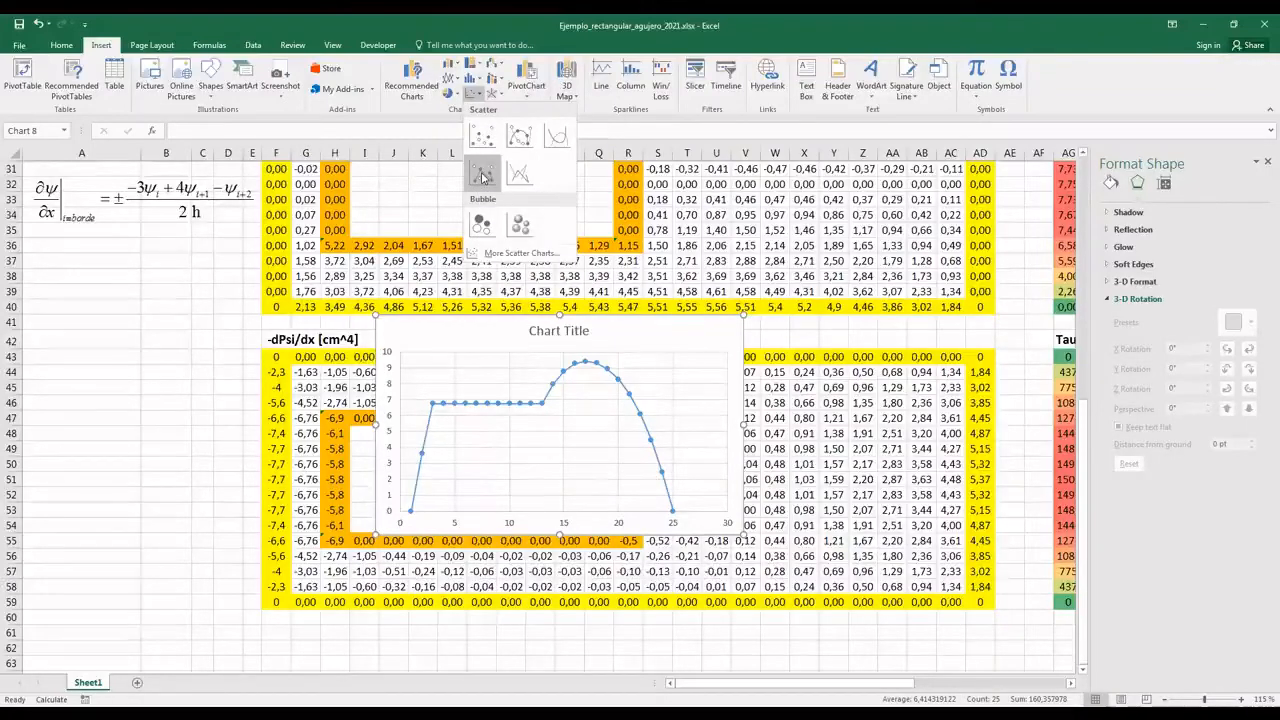
click(482, 176)
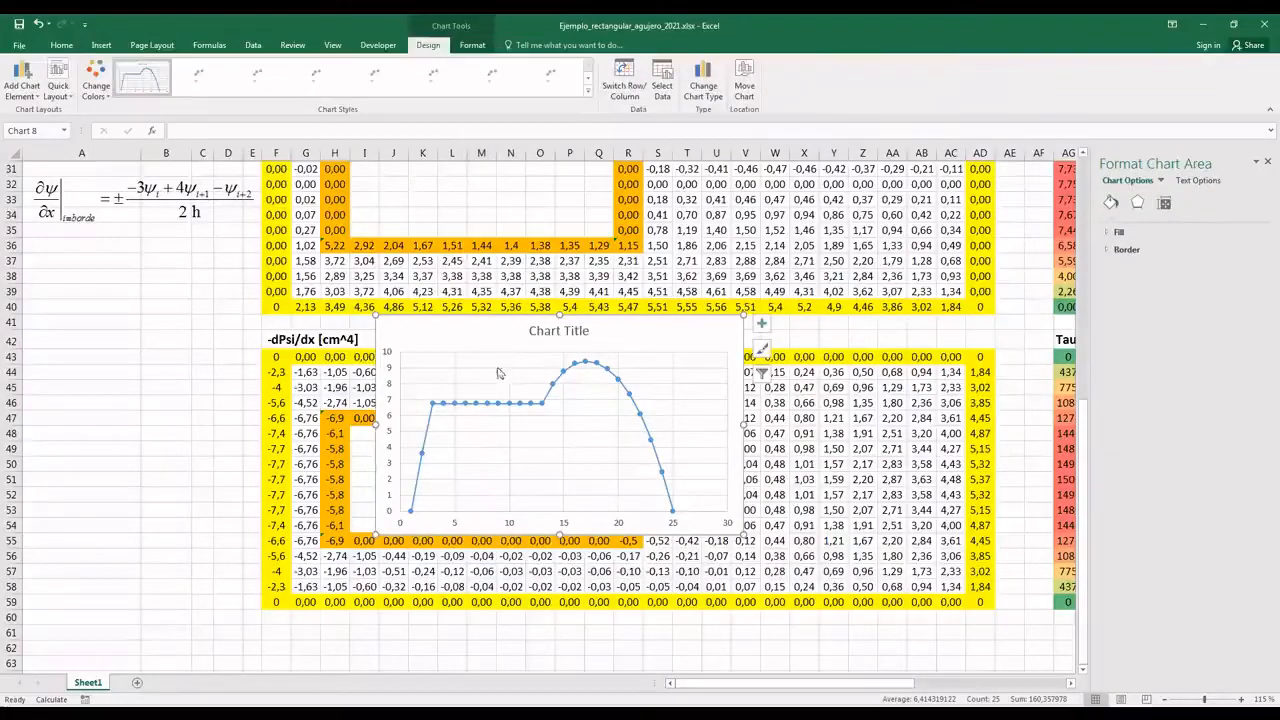
- Edit the chart's data series so its X values come from the x coordinates in F2:AD2
scroll(638, 412, up, 10)
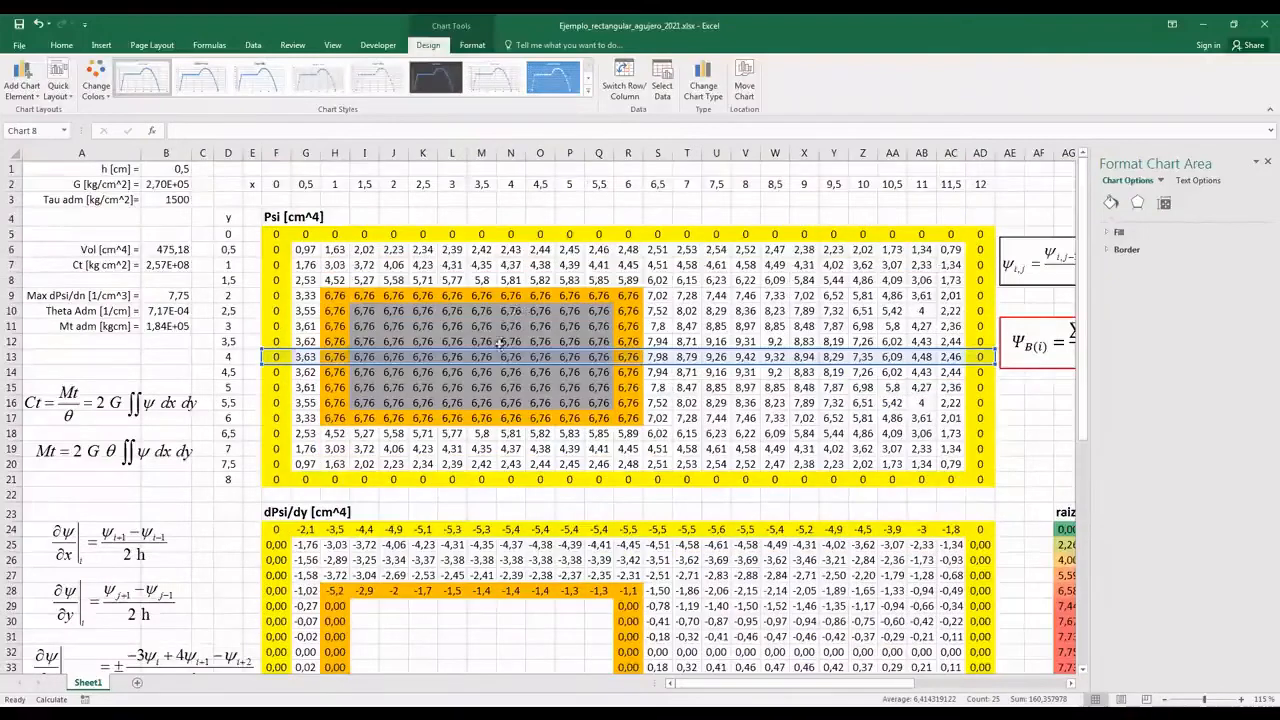
scroll(518, 357, down, 2)
scroll(518, 357, down, 8)
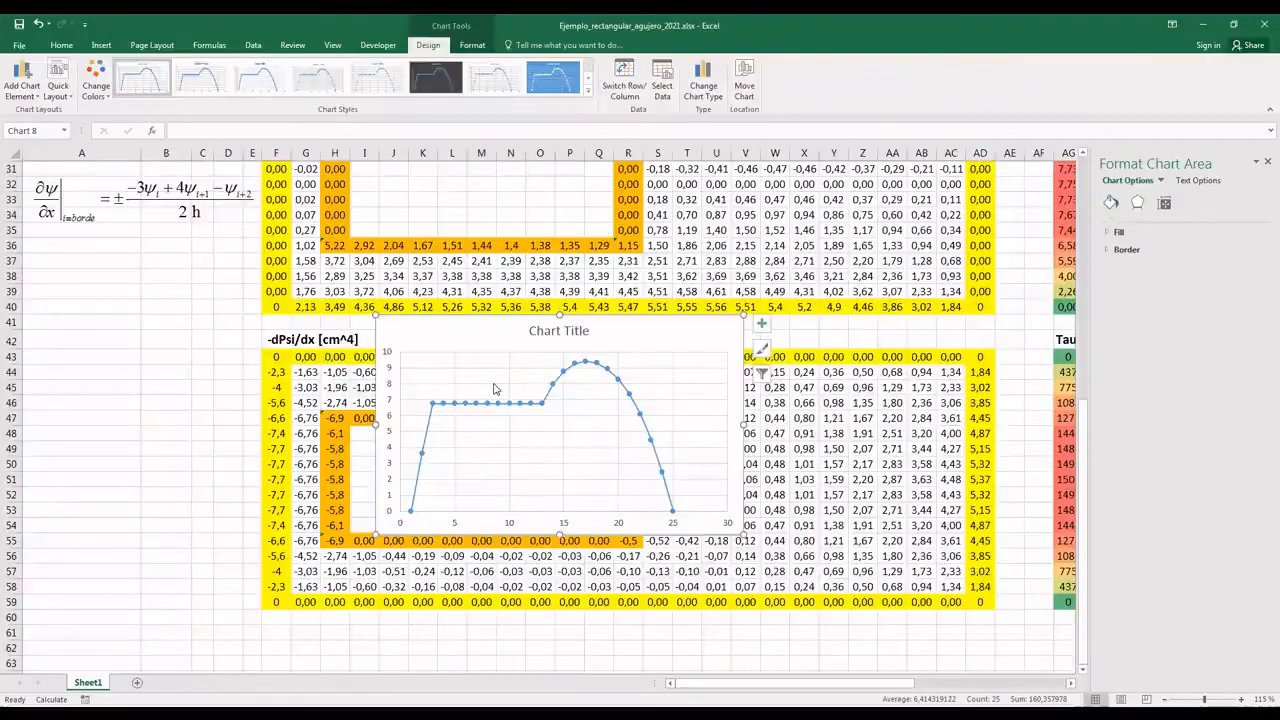
right_click(491, 382)
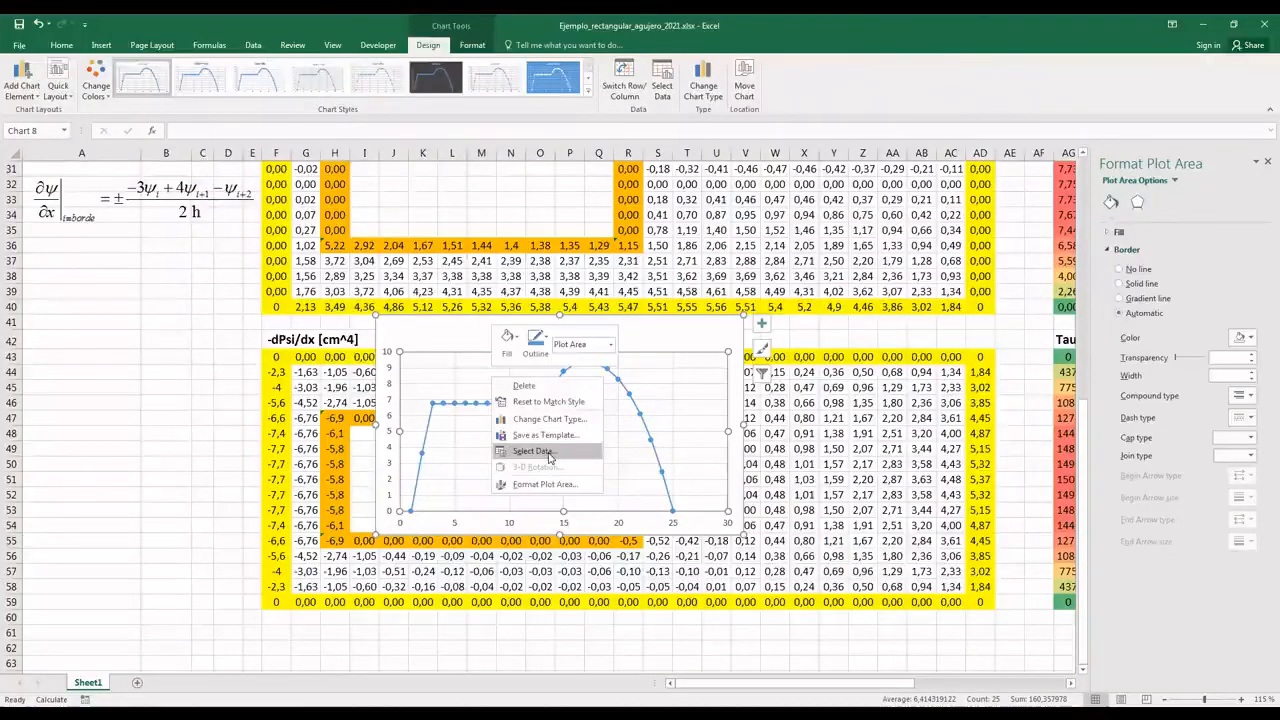
click(549, 448)
click(491, 380)
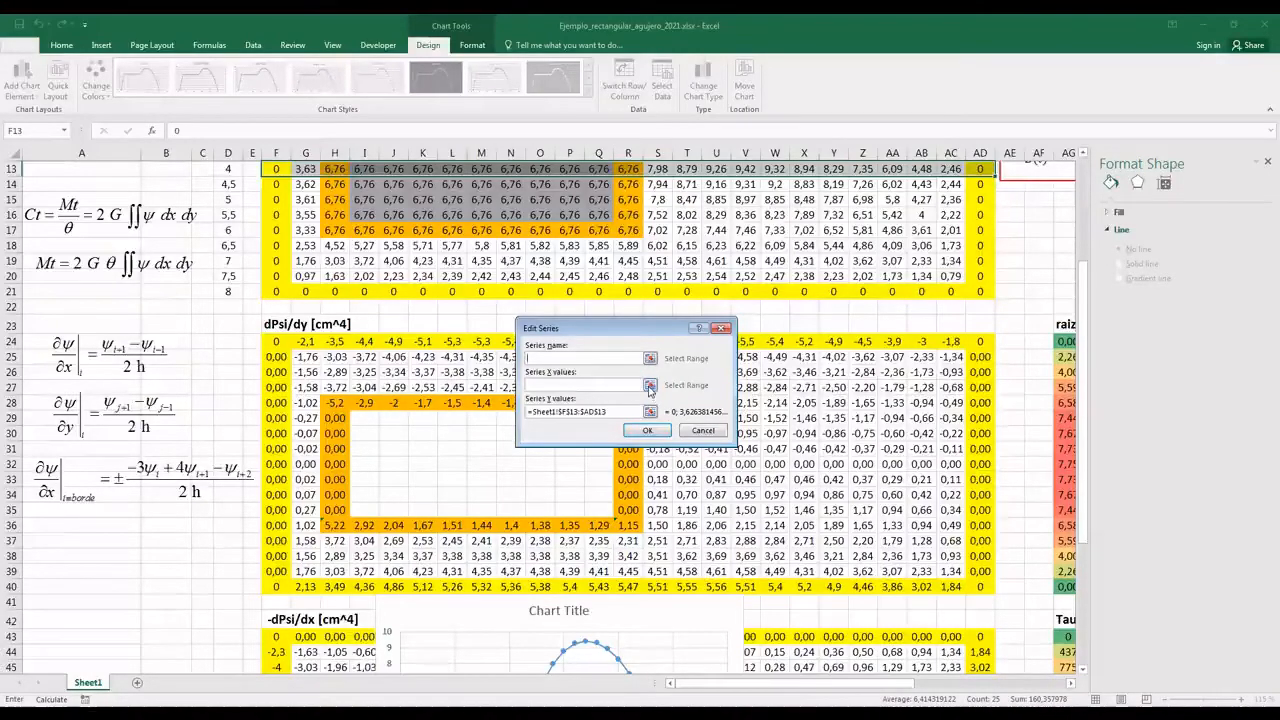
click(651, 391)
click(649, 386)
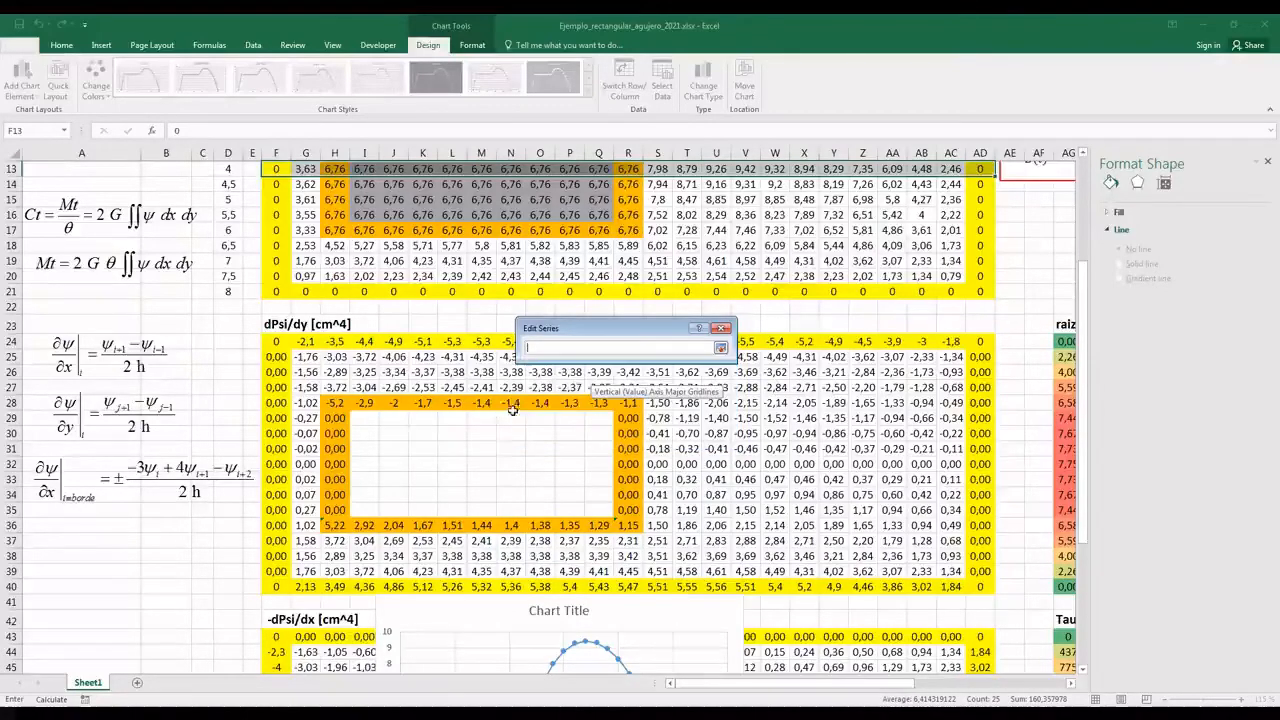
scroll(400, 430, up, 4)
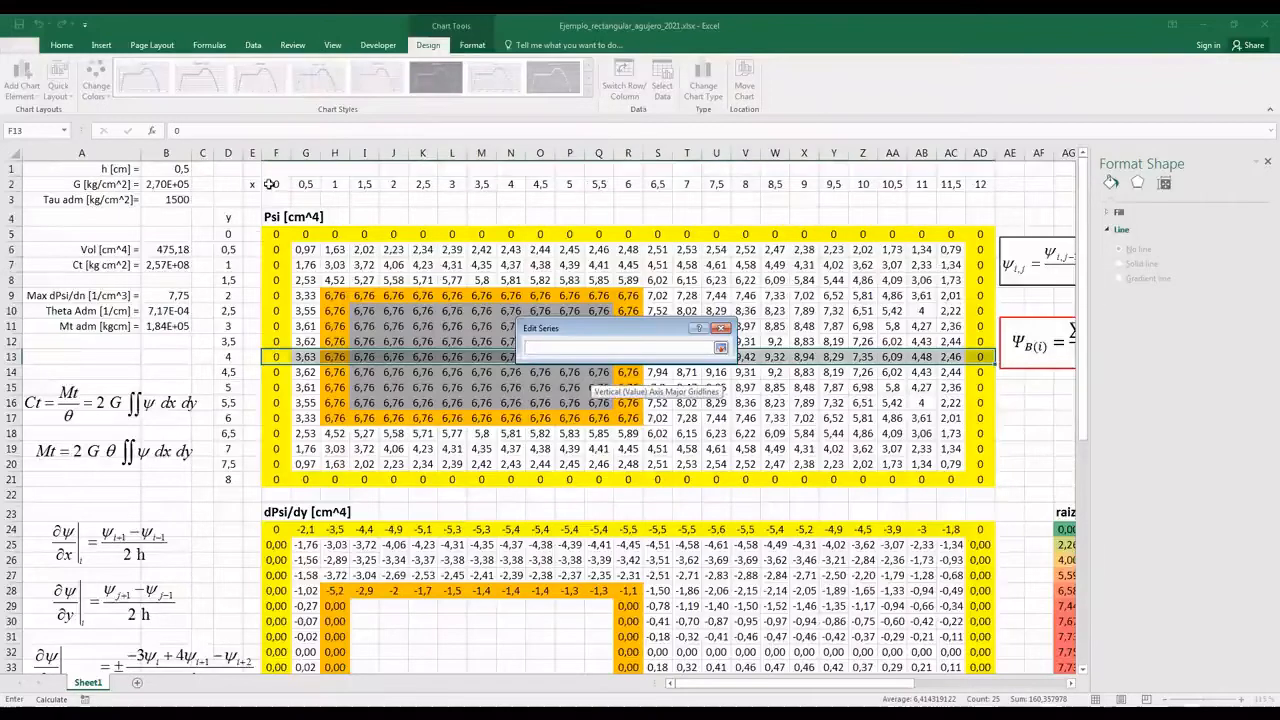
drag(276, 184, 305, 184)
drag(975, 184, 976, 184)
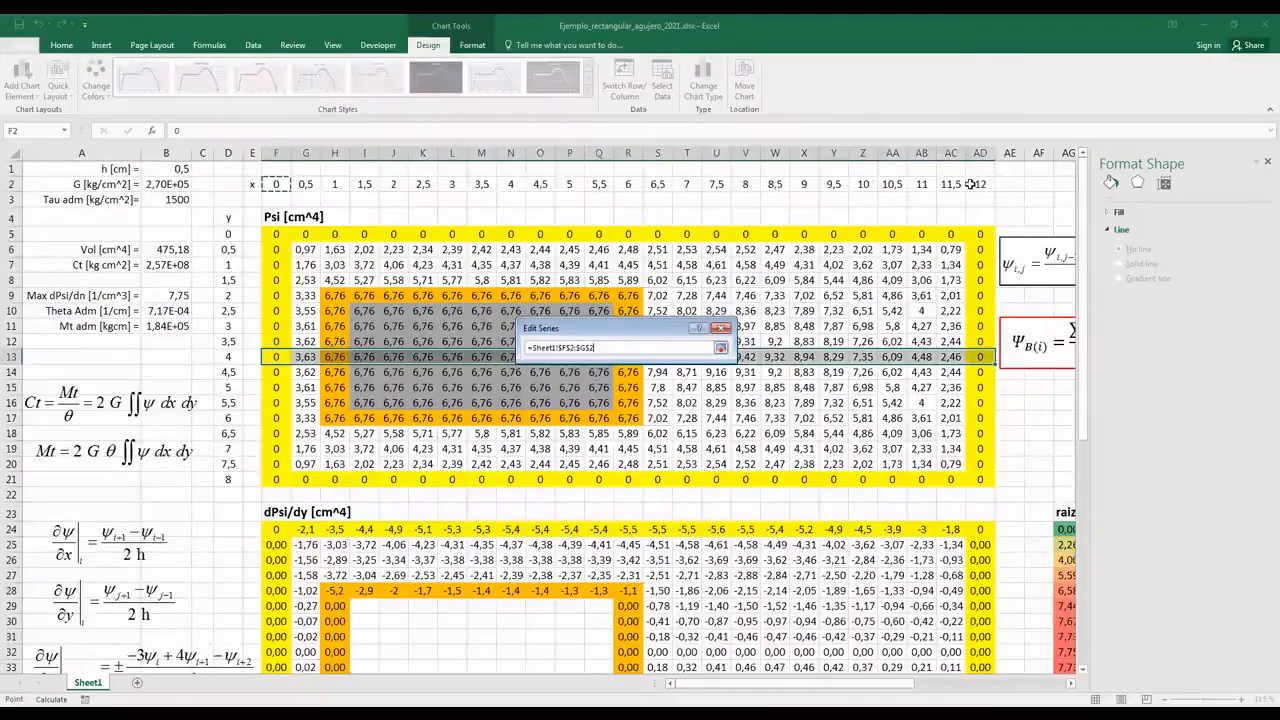
click(721, 347)
key(Tab)
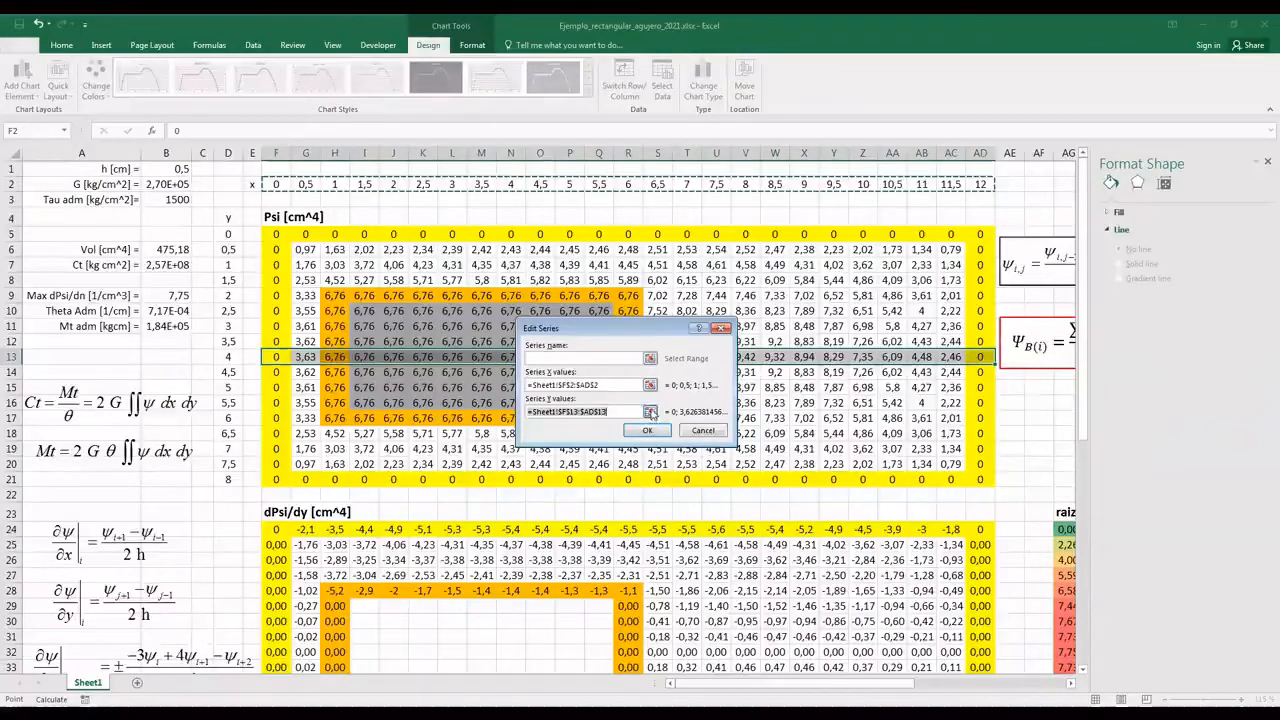
- Set the series Y values to the middle row of the -dPsi/dx table, F51:AD51
click(650, 411)
scroll(300, 390, down, 12)
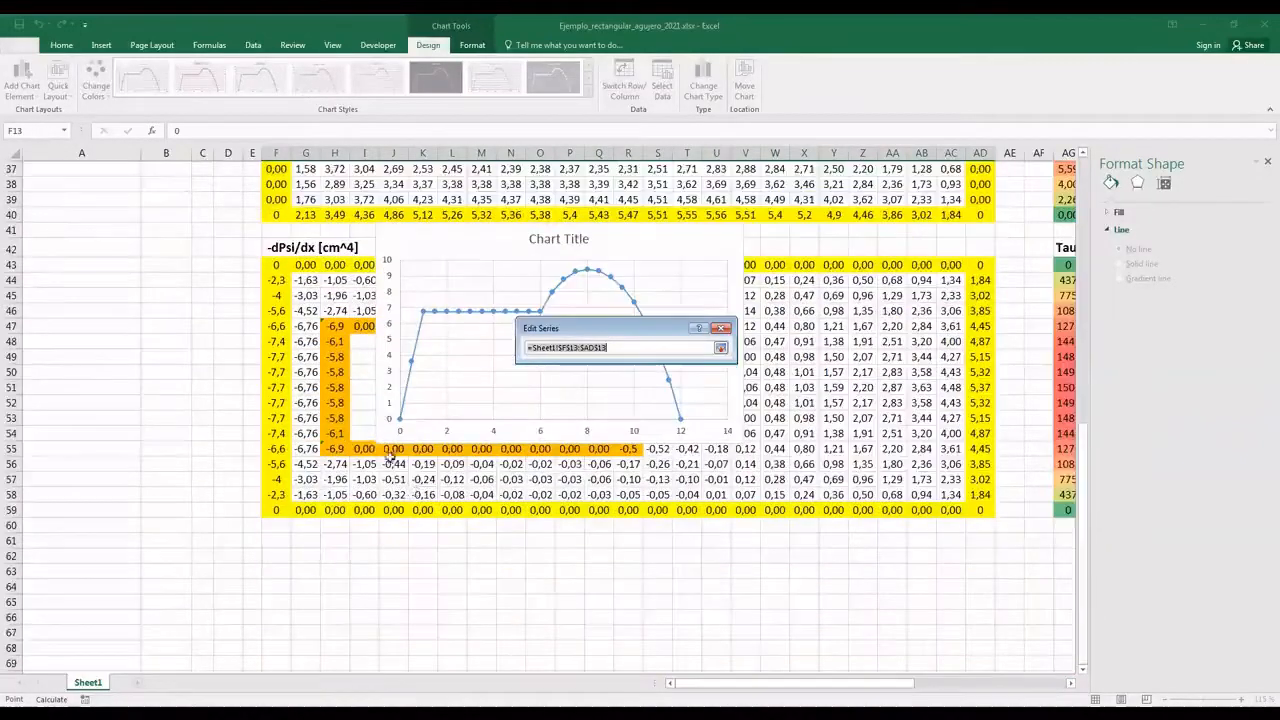
click(277, 385)
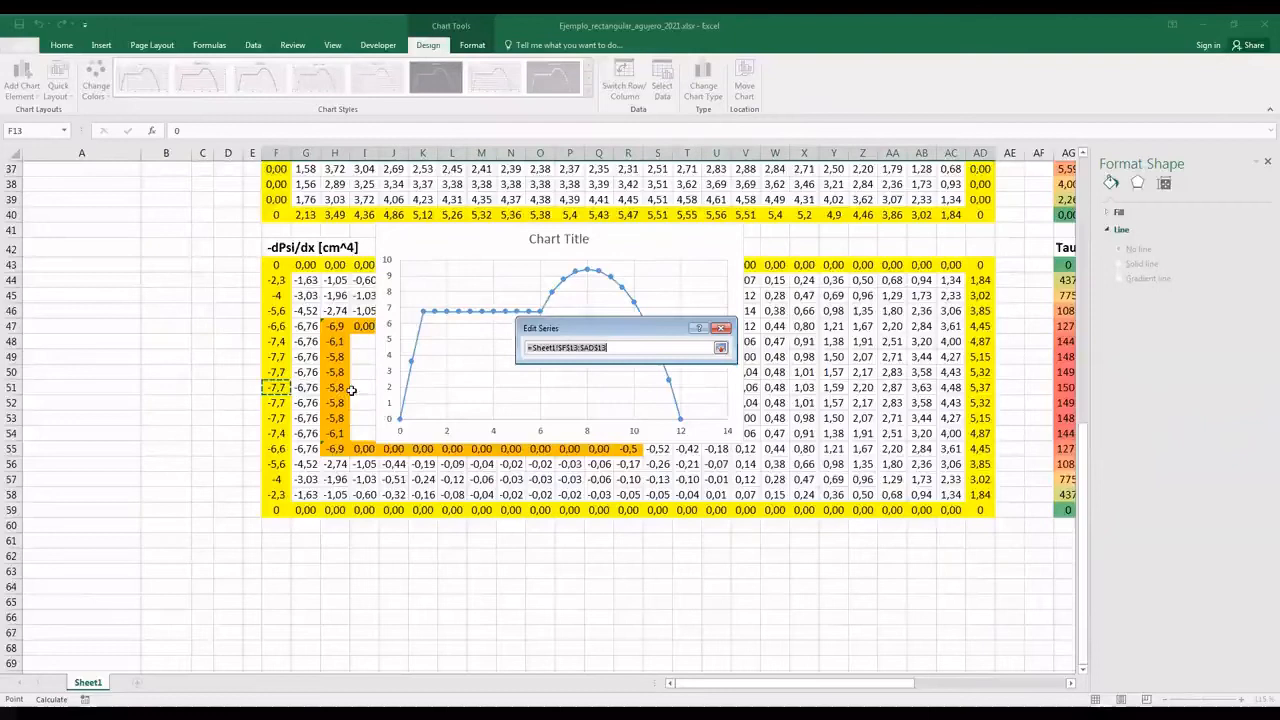
shift+click(978, 388)
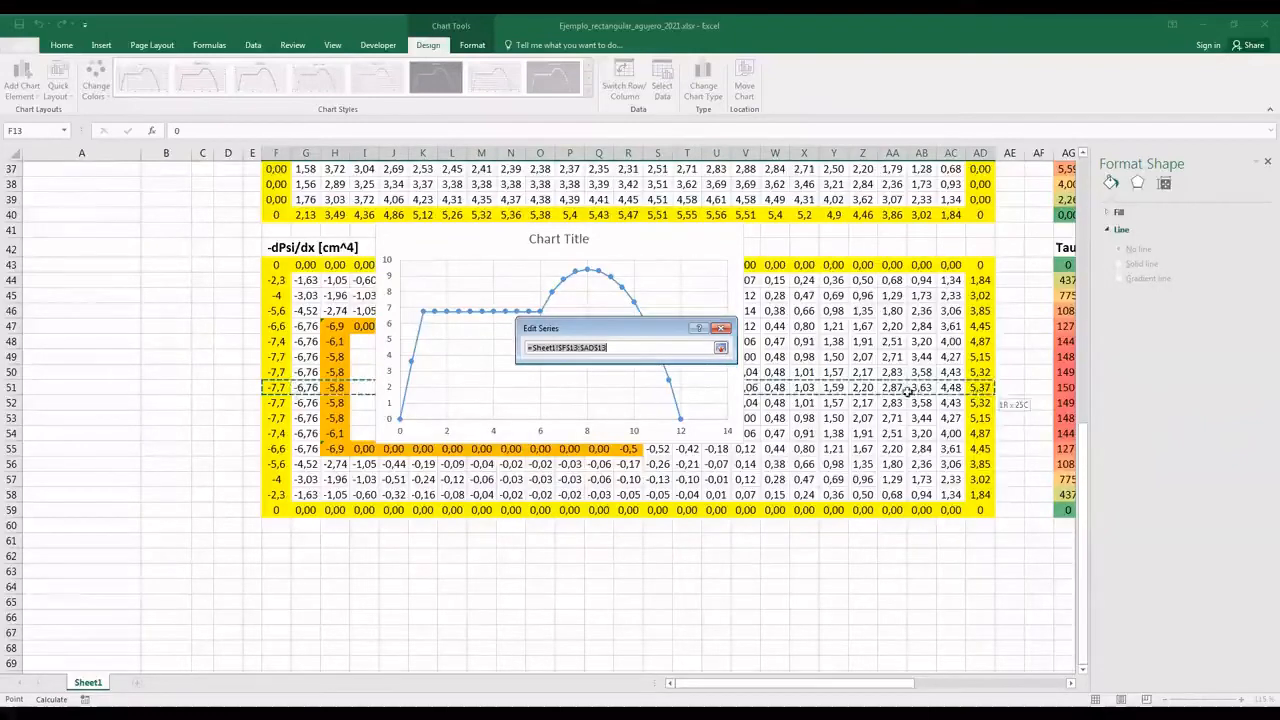
click(718, 348)
- Name the series from the -dPsi/dx [cm^4] heading in F42 and accept the chart's data source changes
click(598, 359)
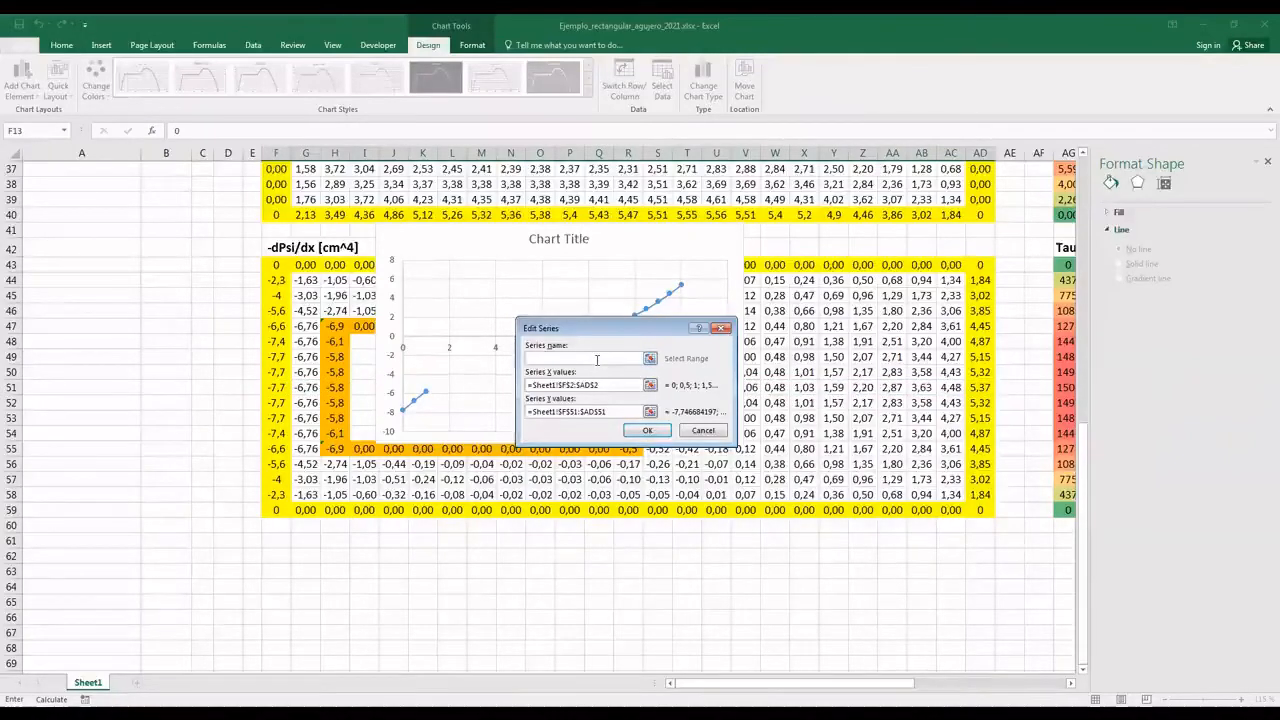
click(282, 245)
click(298, 250)
click(647, 430)
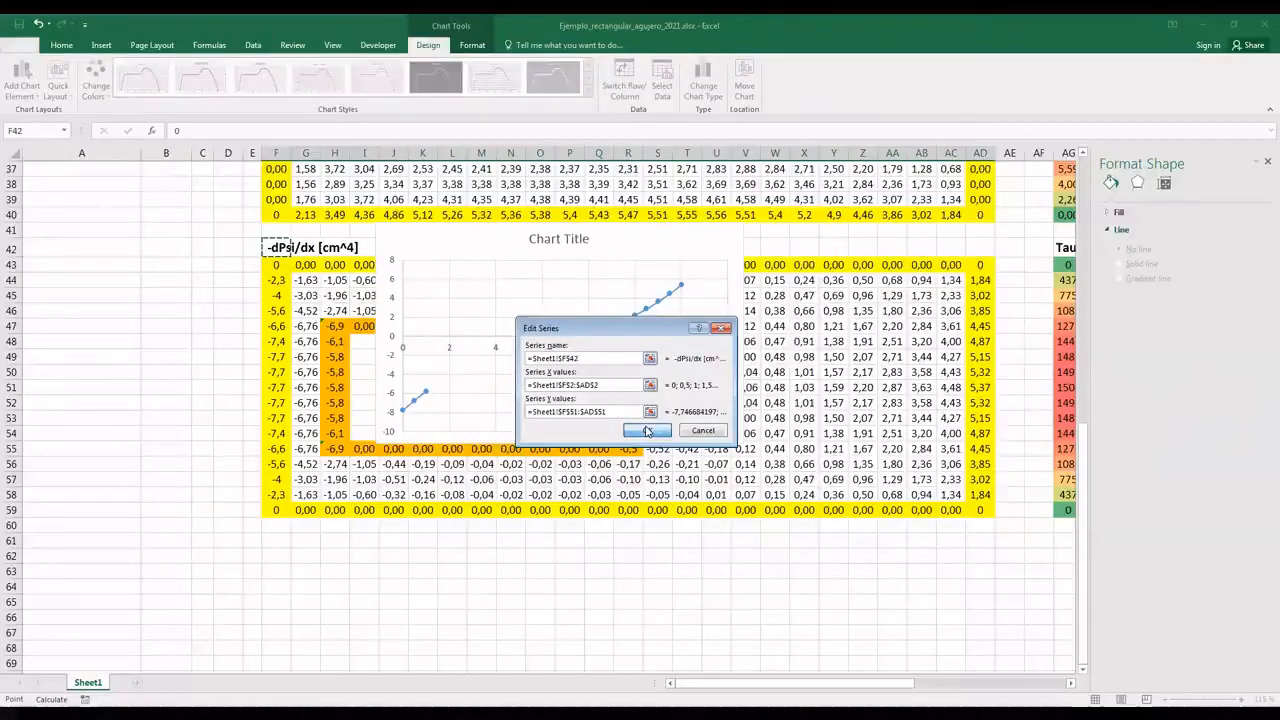
click(734, 473)
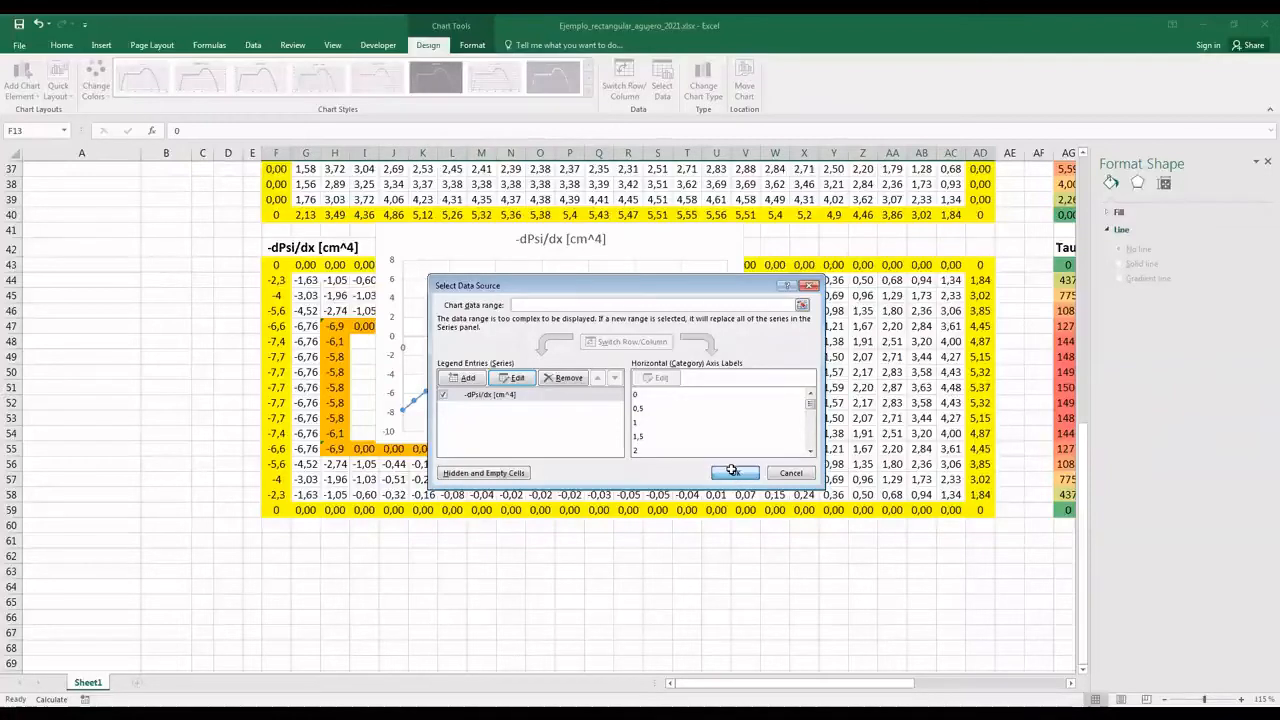
- Enlarge the -dPsi/dx [cm^4] chart over the -dPsi/dx table
drag(733, 440, 870, 548)
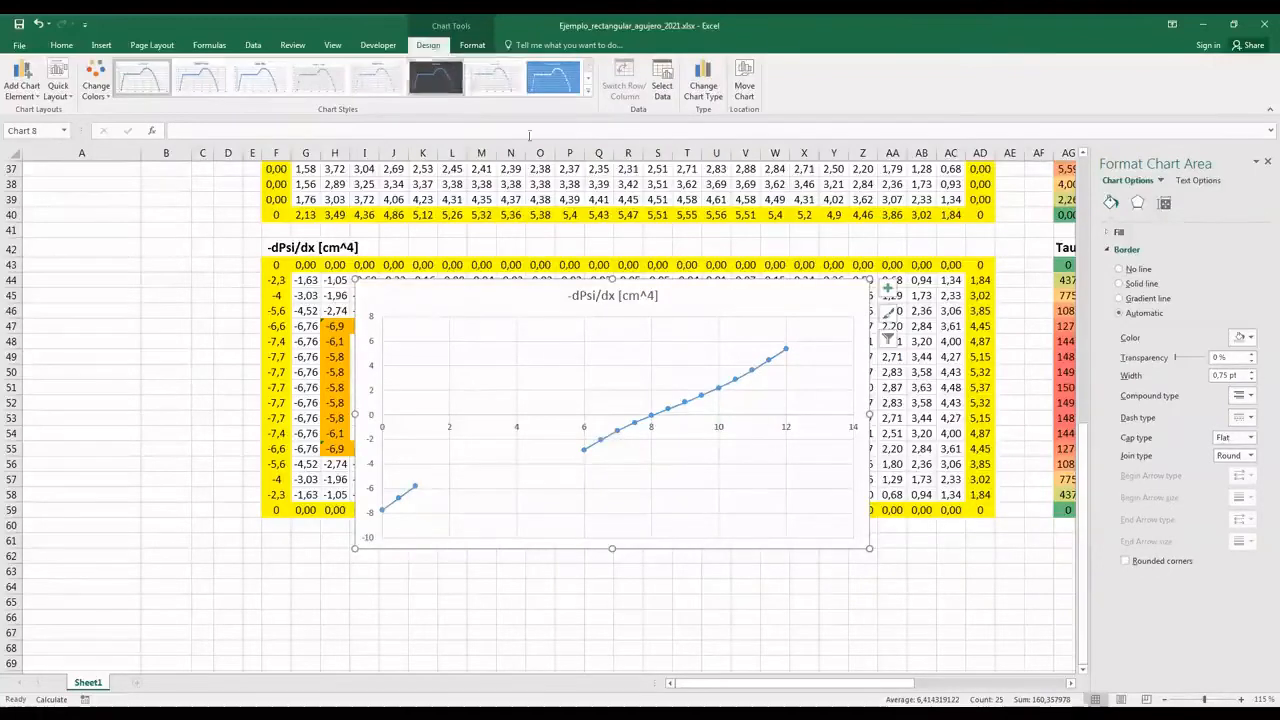
click(63, 46)
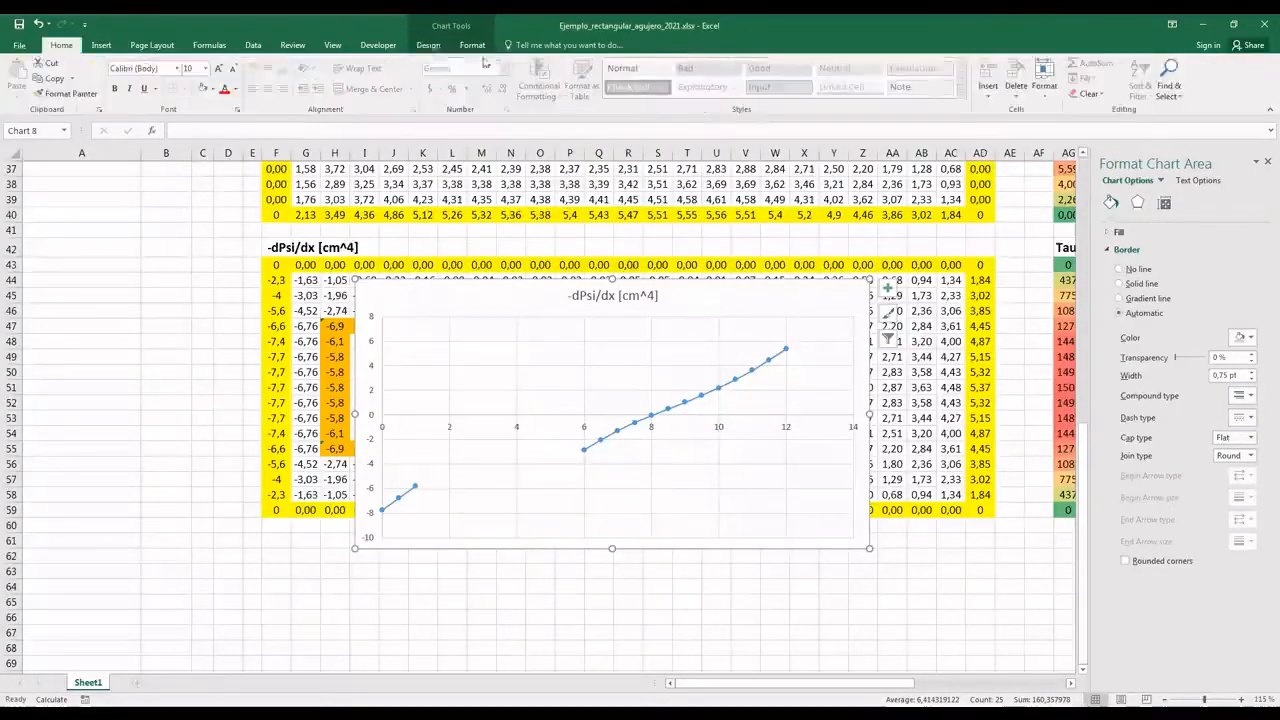
- Draw thin vertical arrows from the chart's zero axis down to the three curve points between x = 0 and x = 1
click(101, 46)
click(210, 78)
click(207, 160)
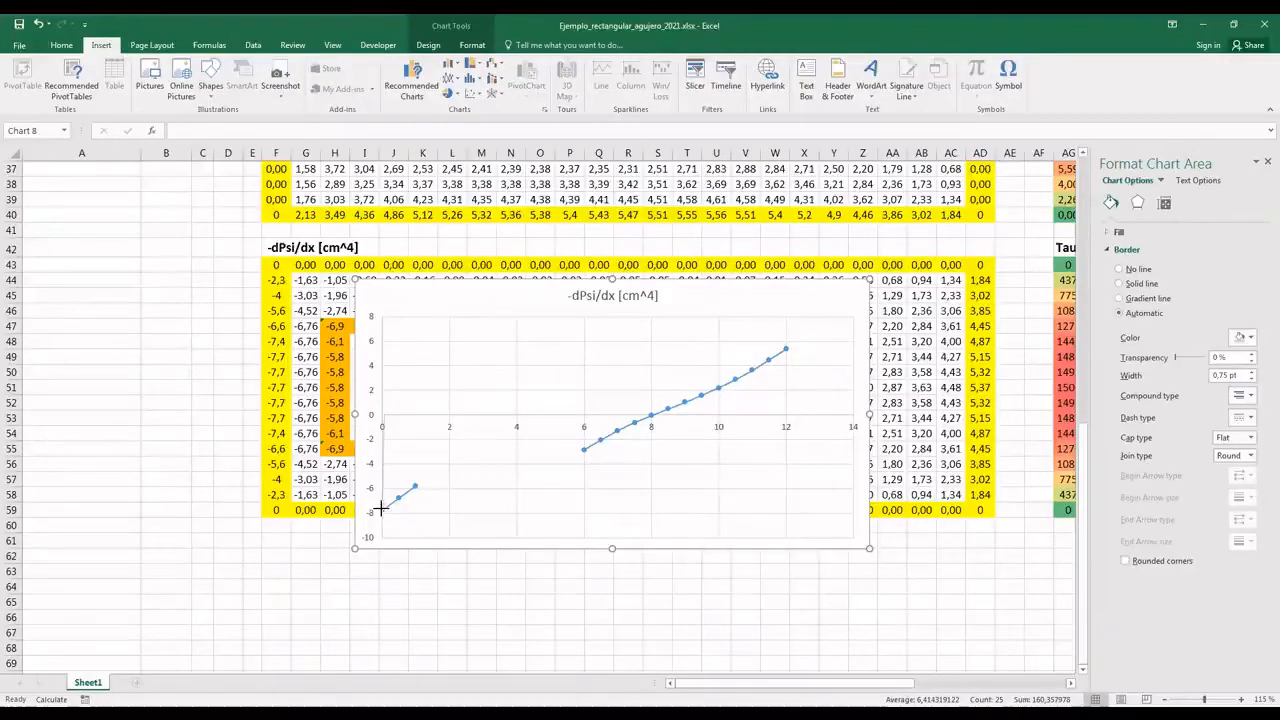
drag(398, 506, 399, 412)
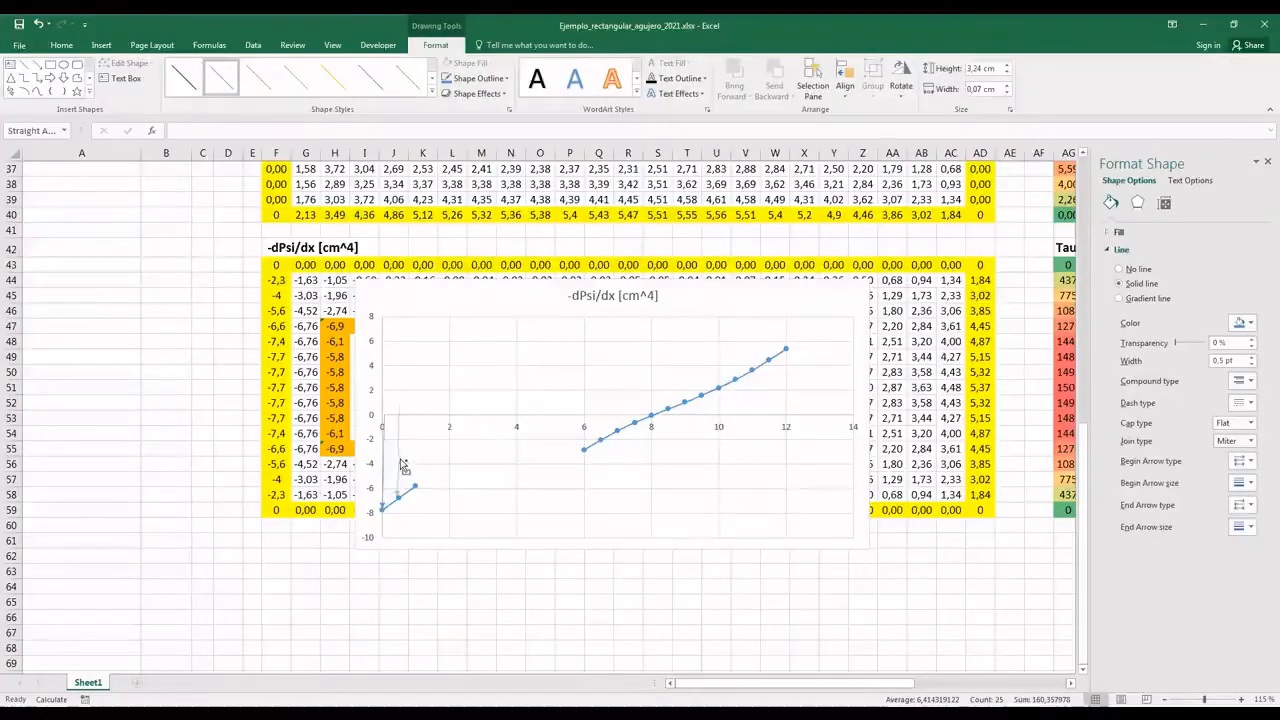
click(398, 418)
mouse_move(398, 418)
mouse_down()
mouse_move(397, 429)
mouse_move(421, 428)
mouse_up()
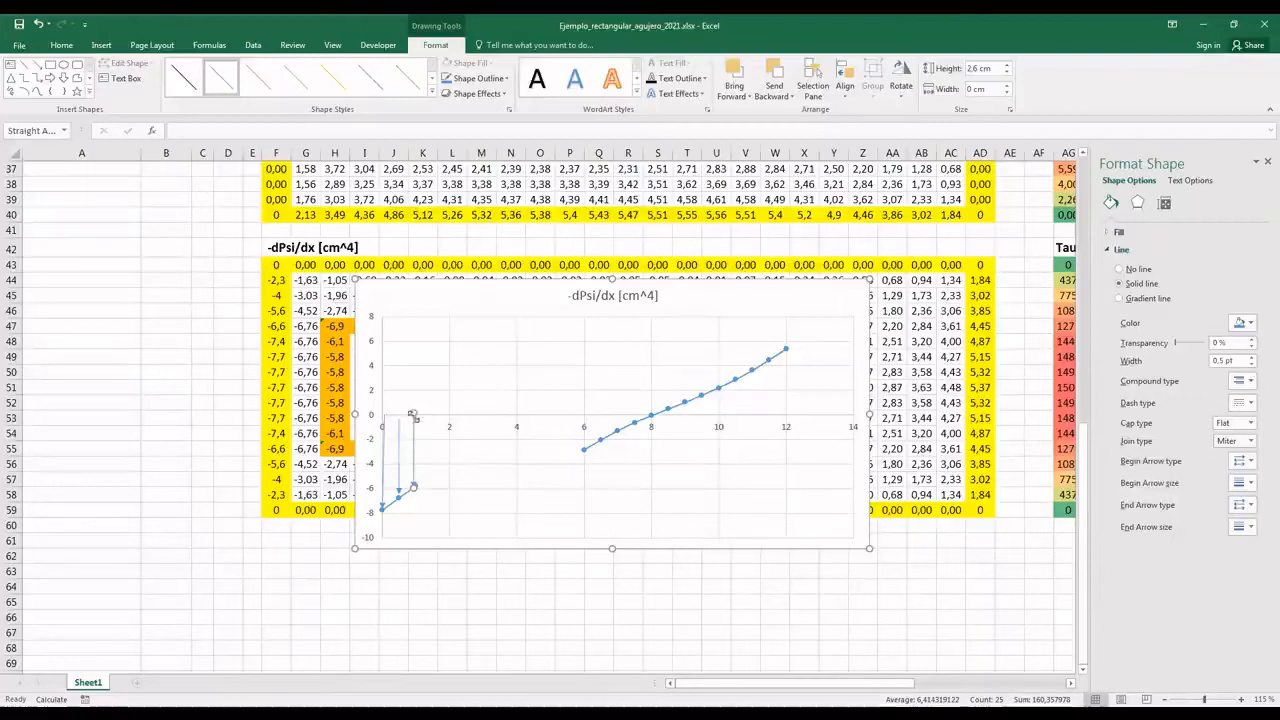
- Draw vertical arrows from the chart's zero axis up to the positive part of the curve, between about x = 9 and x = 12
click(37, 63)
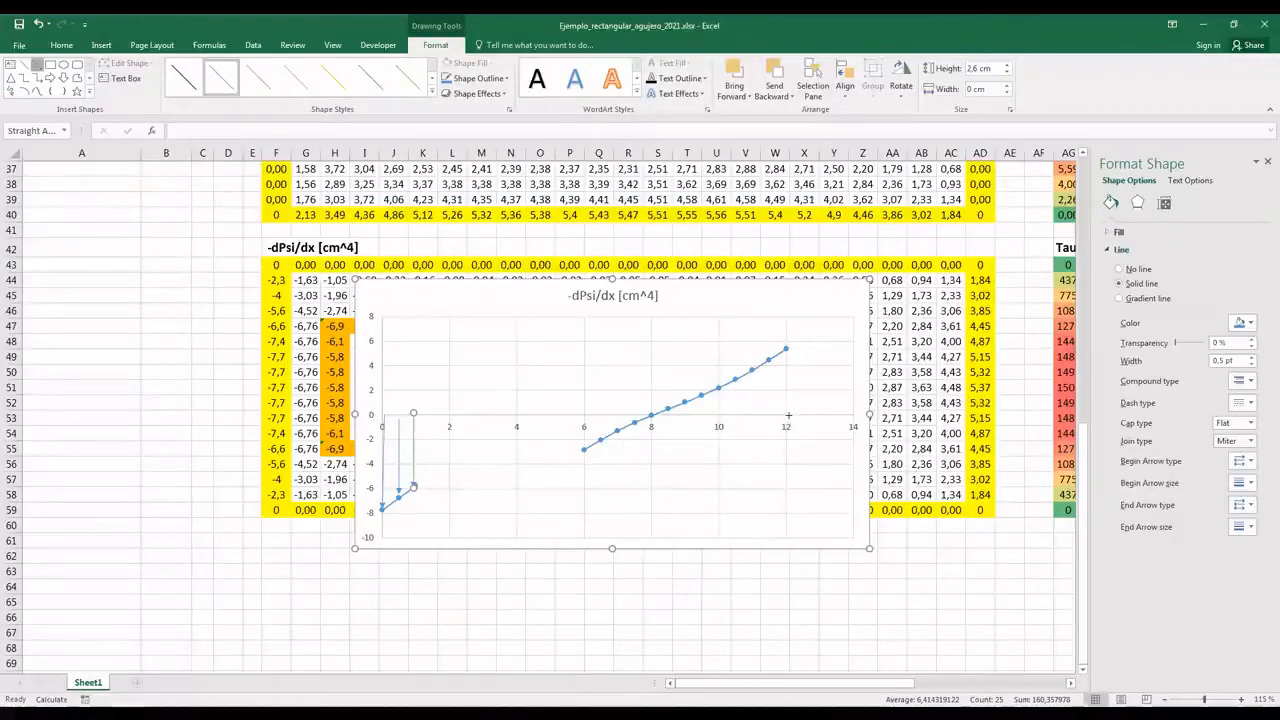
mouse_move(788, 348)
mouse_down()
mouse_move(788, 406)
mouse_move(757, 371)
mouse_up()
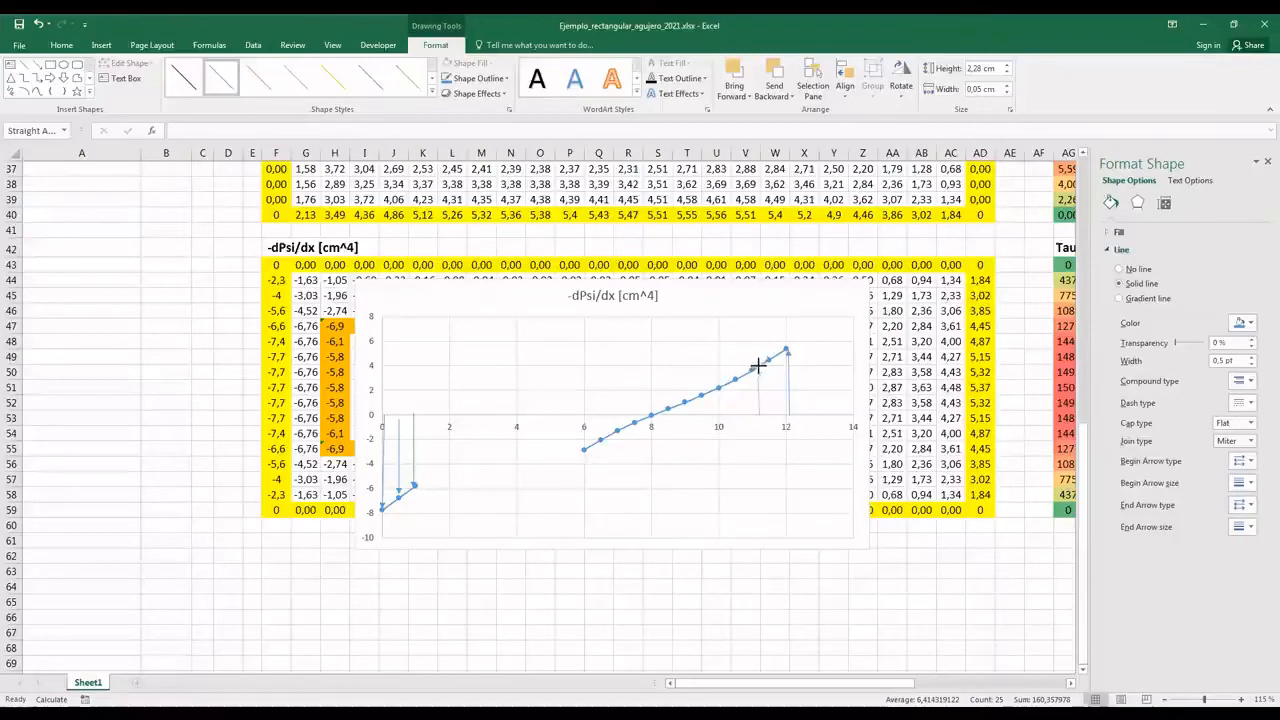
drag(722, 414, 694, 402)
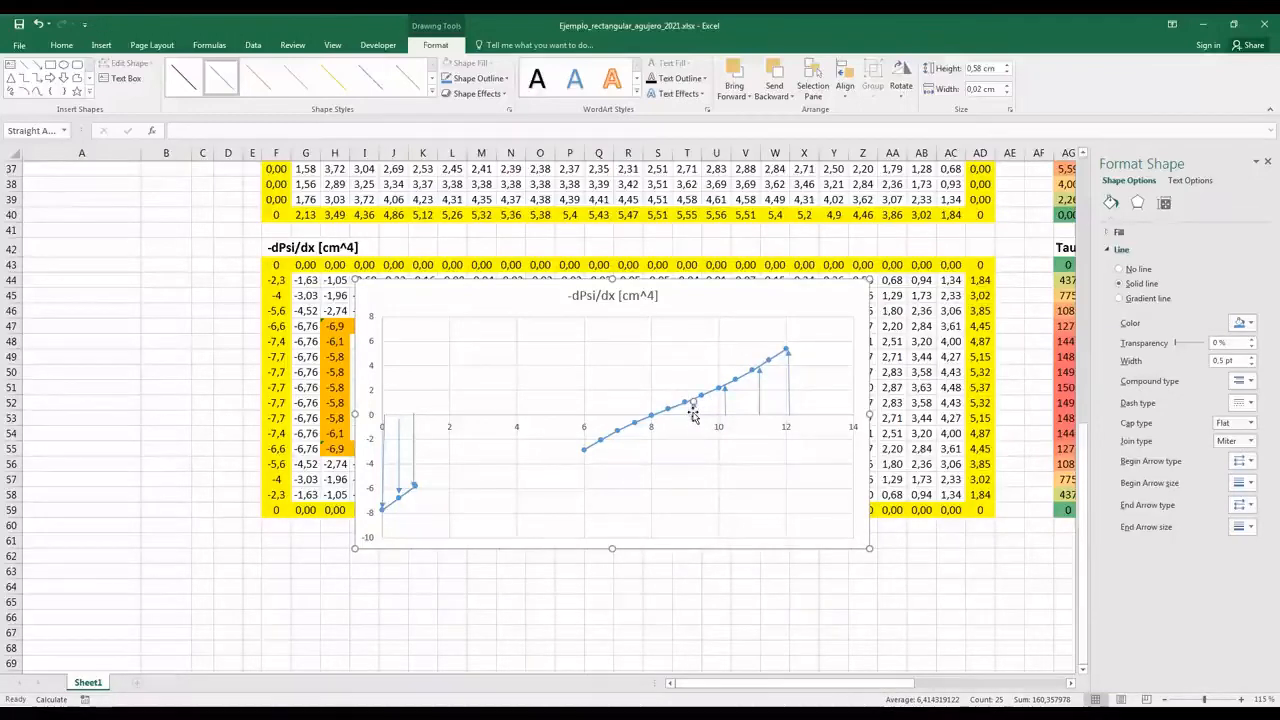
- Draw vertical arrows from the zero axis down to the negative curve points between x = 6 and x = 7
drag(413, 455, 585, 447)
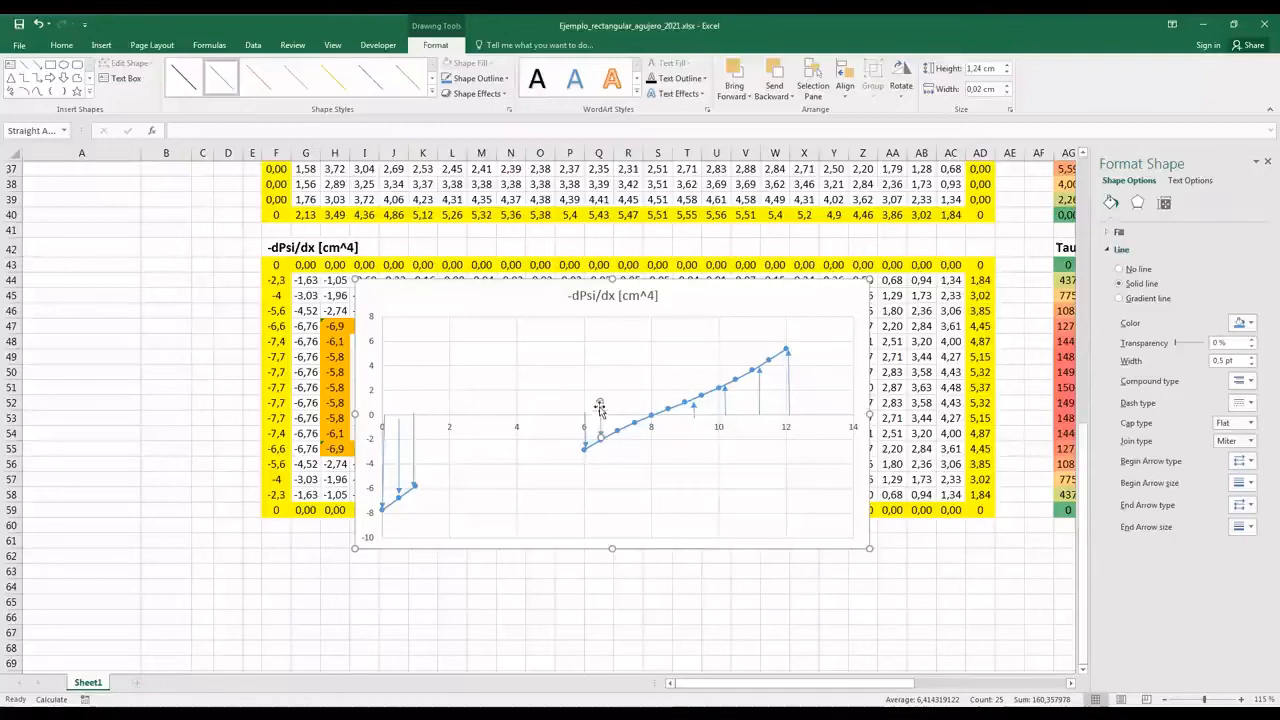
click(600, 420)
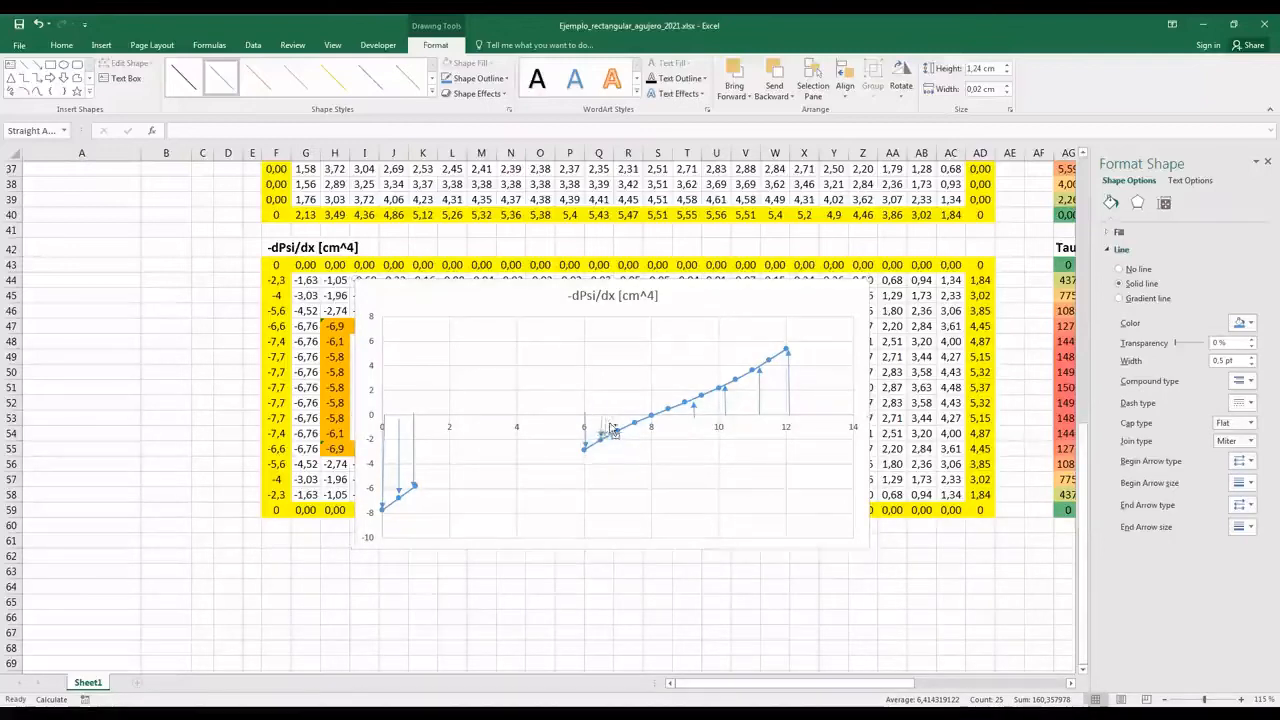
drag(618, 414, 618, 432)
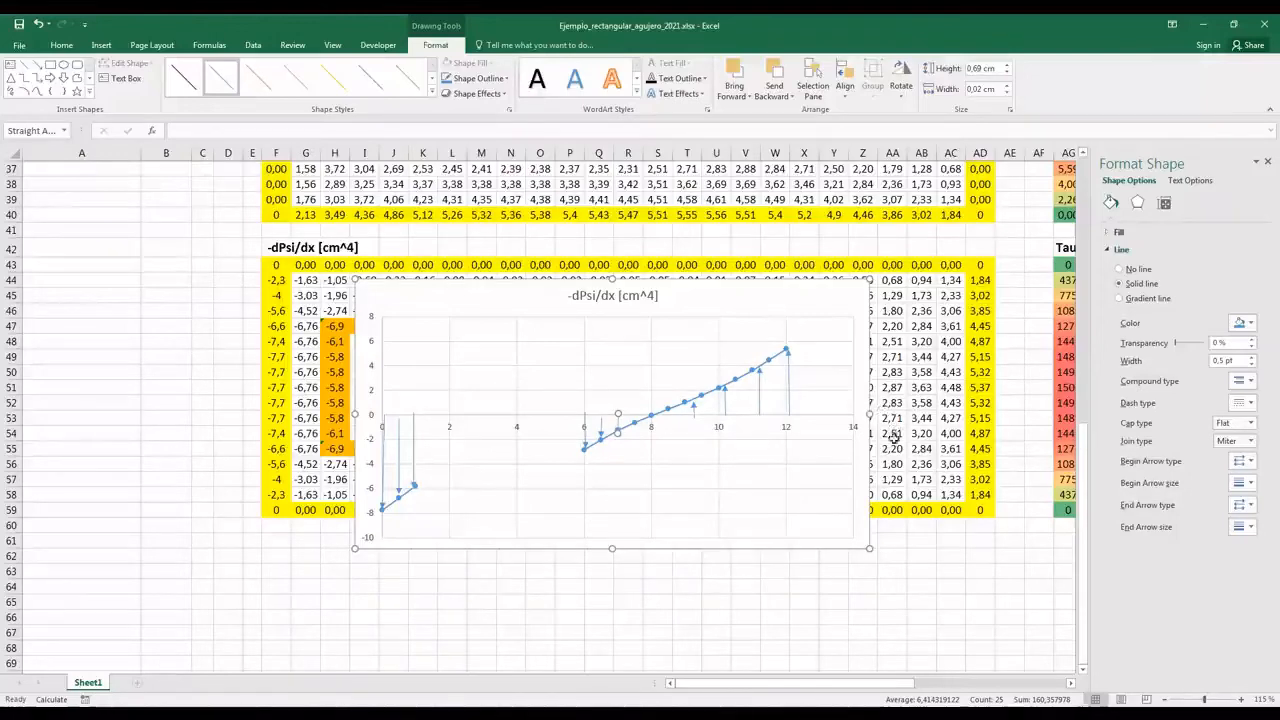
click(950, 448)
- Move the chart down to uncover the table's hole and sketch red flow arrows along the table's upper and left walls
drag(794, 277, 808, 495)
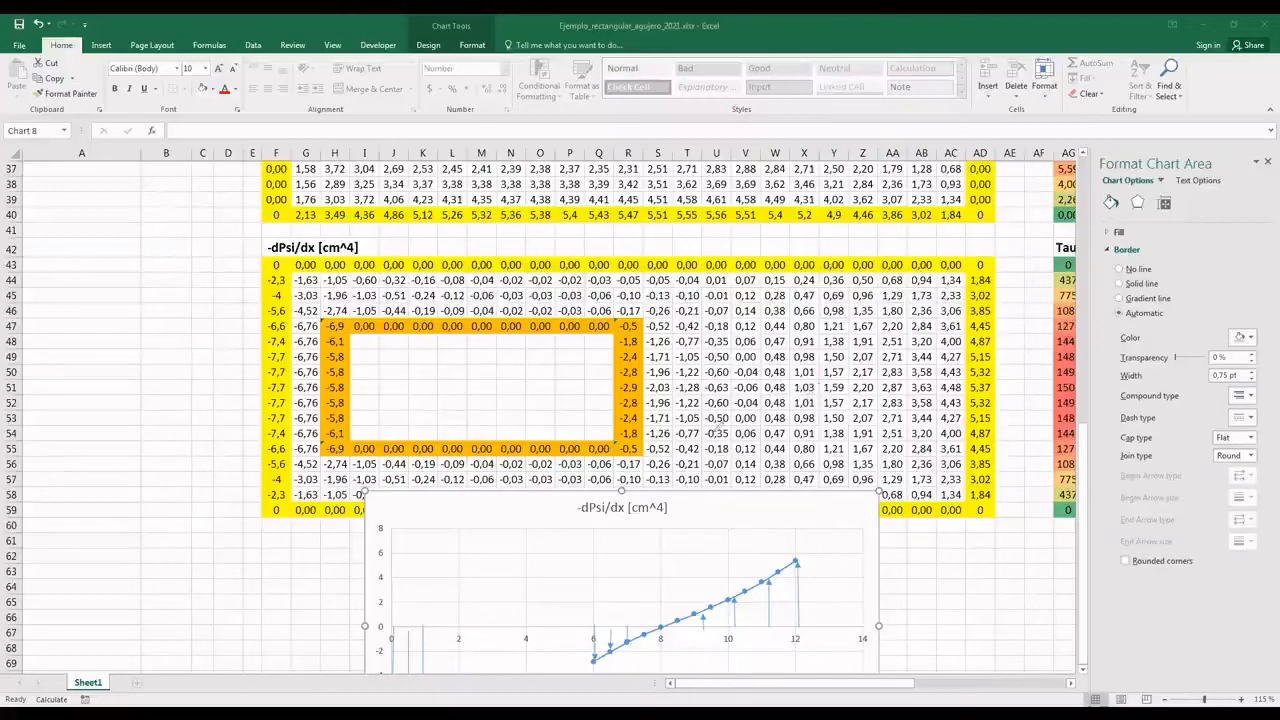
mouse_move(800, 284)
mouse_down()
mouse_move(528, 293)
mouse_move(545, 314)
mouse_up()
mouse_move(408, 281)
mouse_down()
mouse_move(344, 288)
mouse_move(300, 336)
mouse_move(294, 410)
mouse_up()
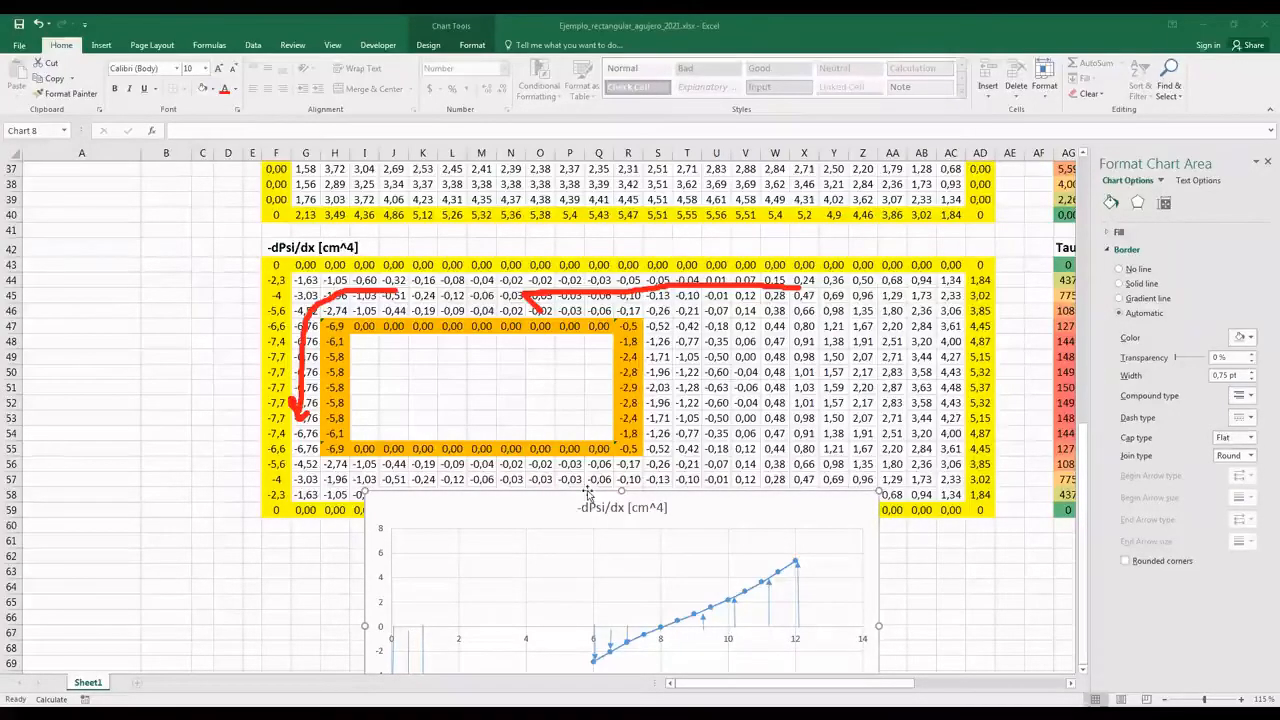
- Shrink the -dPsi/dx chart and keep it below the table's hole
drag(589, 493, 594, 381)
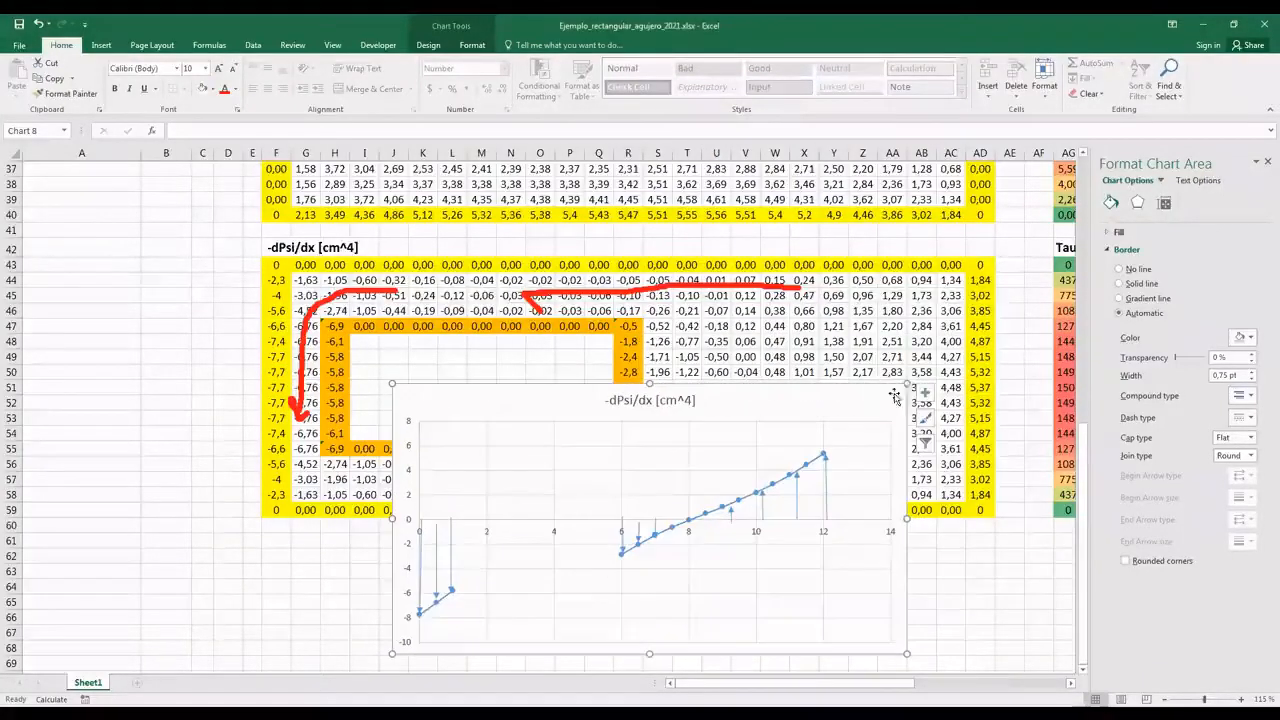
drag(906, 383, 679, 492)
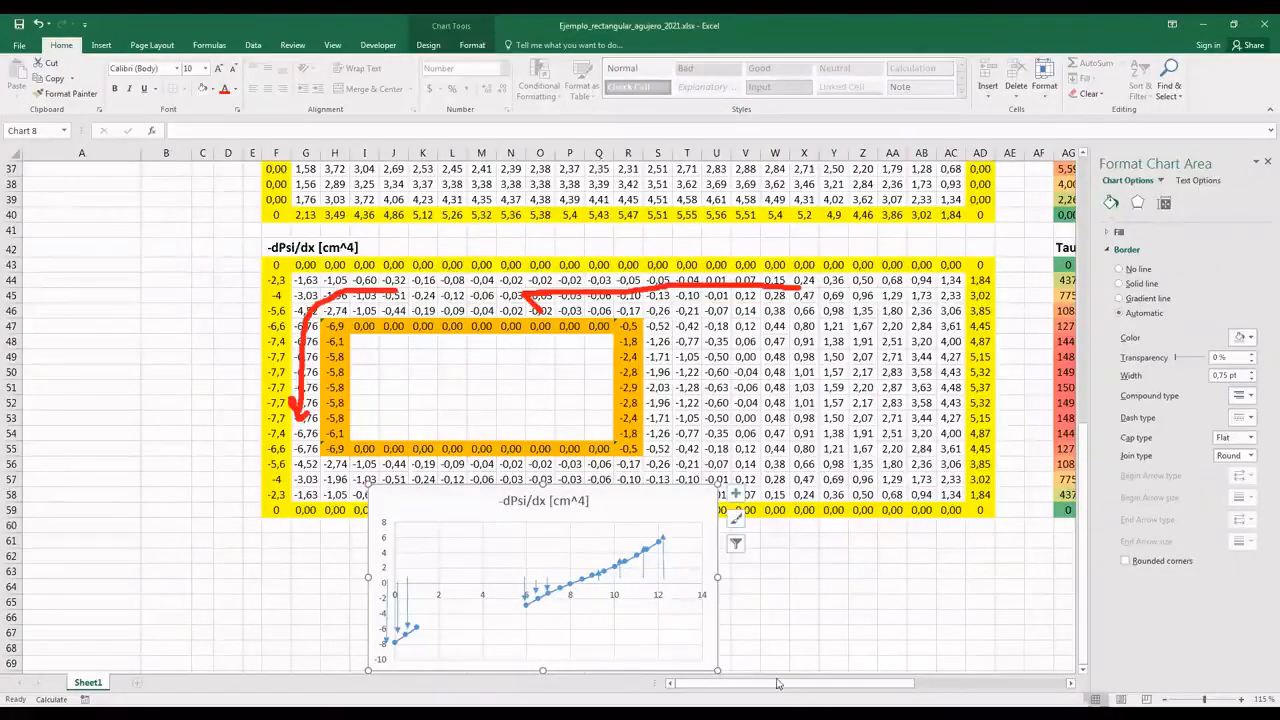
- Sketch red flow arrows along the table's lower wall, up its right side and downward just right of the hole
mouse_move(314, 460)
mouse_down()
mouse_move(312, 472)
mouse_move(366, 488)
mouse_move(470, 487)
mouse_up()
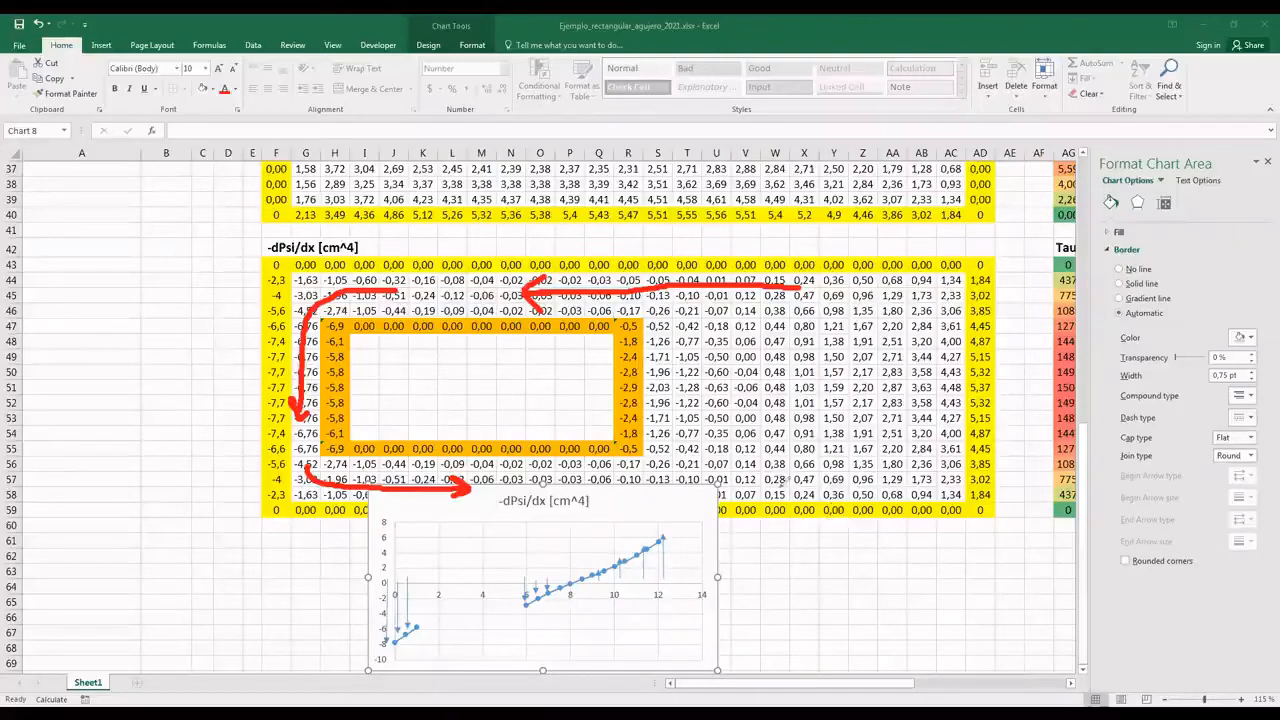
mouse_move(758, 478)
mouse_down()
mouse_move(886, 478)
mouse_move(926, 408)
mouse_move(934, 340)
mouse_move(882, 297)
mouse_move(888, 318)
mouse_up()
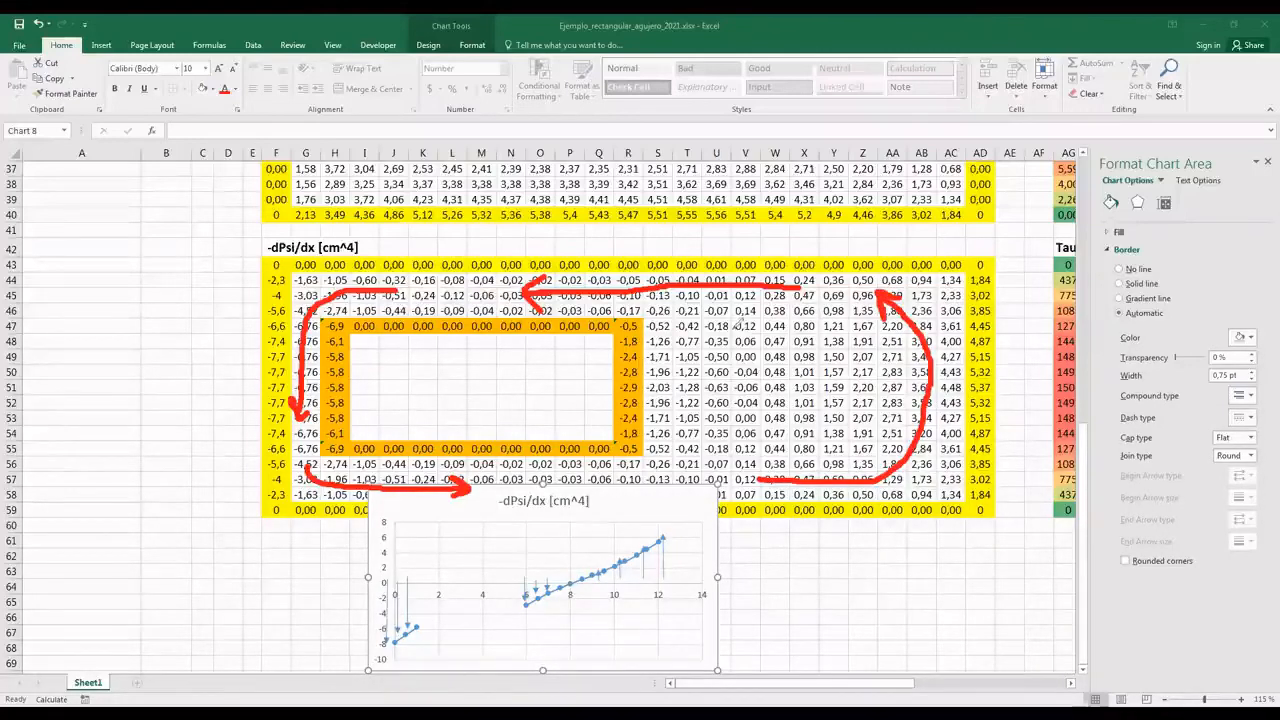
mouse_move(716, 324)
mouse_down()
mouse_move(712, 368)
mouse_move(742, 444)
mouse_move(736, 430)
mouse_up()
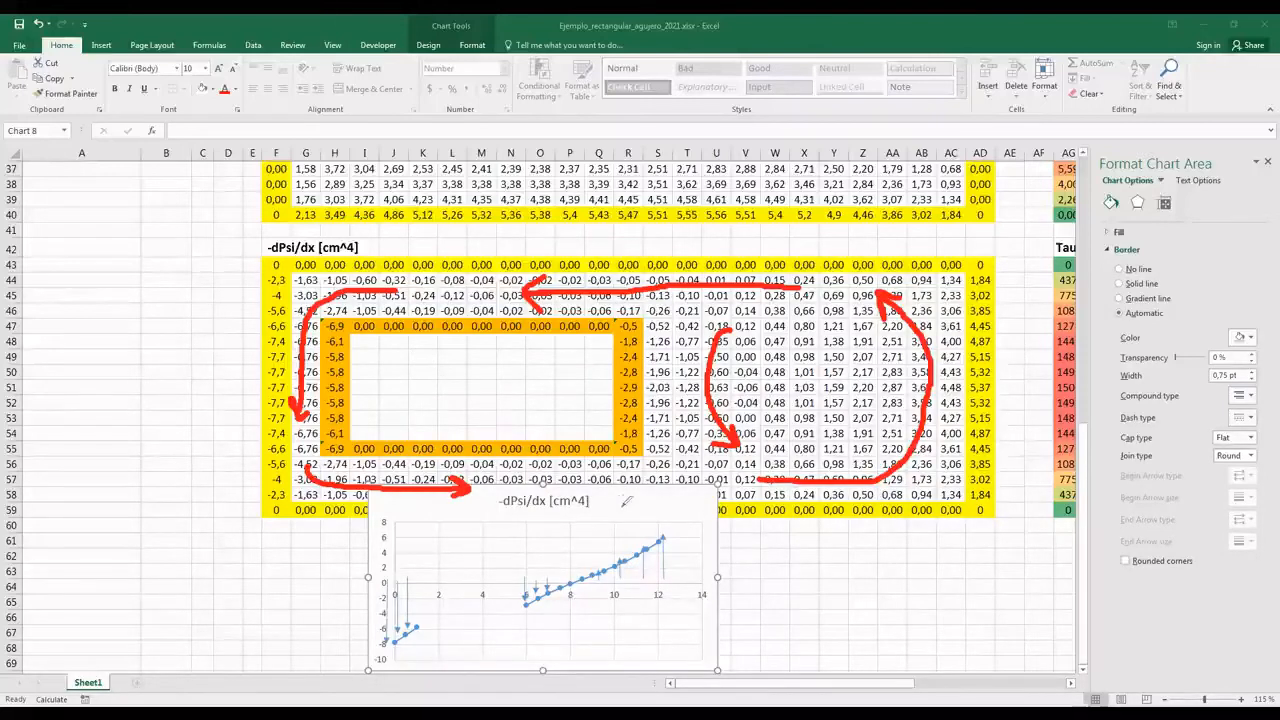
- Mark the chart's curve near x = 6 and box the cells right of the hole in red, then clear all red annotations
mouse_move(488, 612)
mouse_down()
mouse_move(518, 568)
mouse_move(585, 614)
mouse_up()
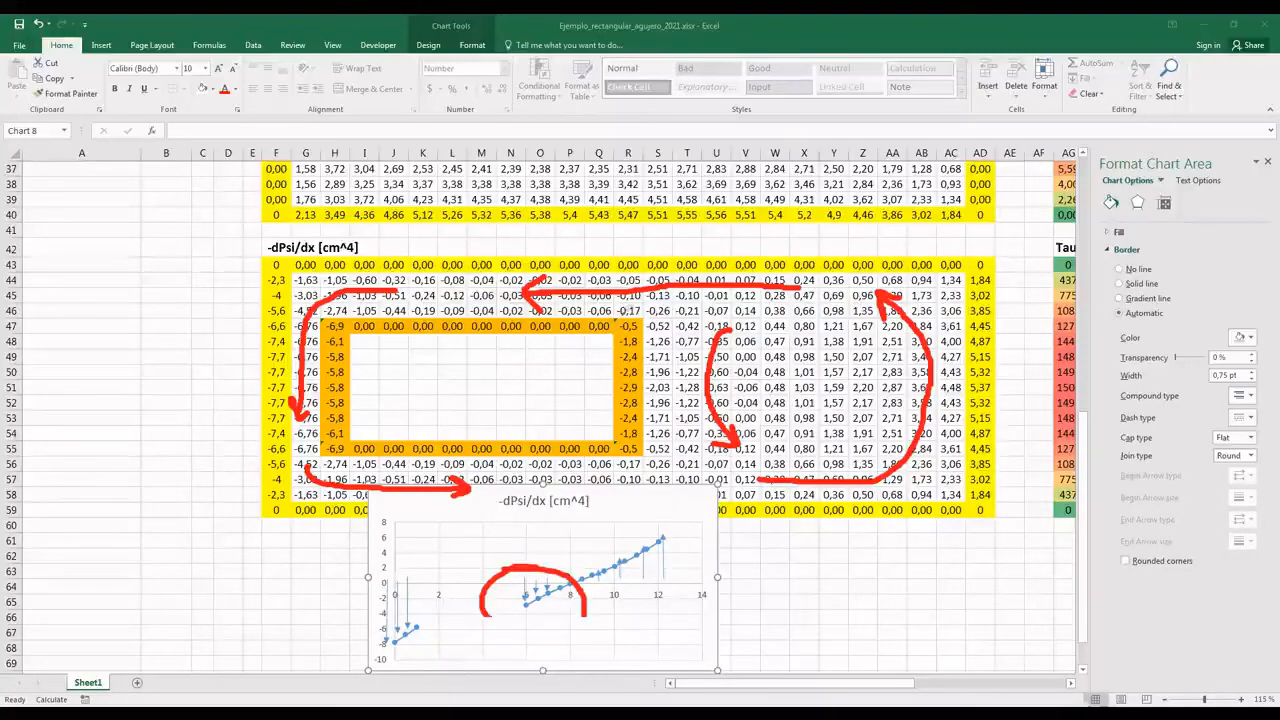
mouse_move(656, 325)
mouse_down()
mouse_move(630, 325)
mouse_move(820, 325)
mouse_move(820, 436)
mouse_move(776, 466)
mouse_move(626, 448)
mouse_up()
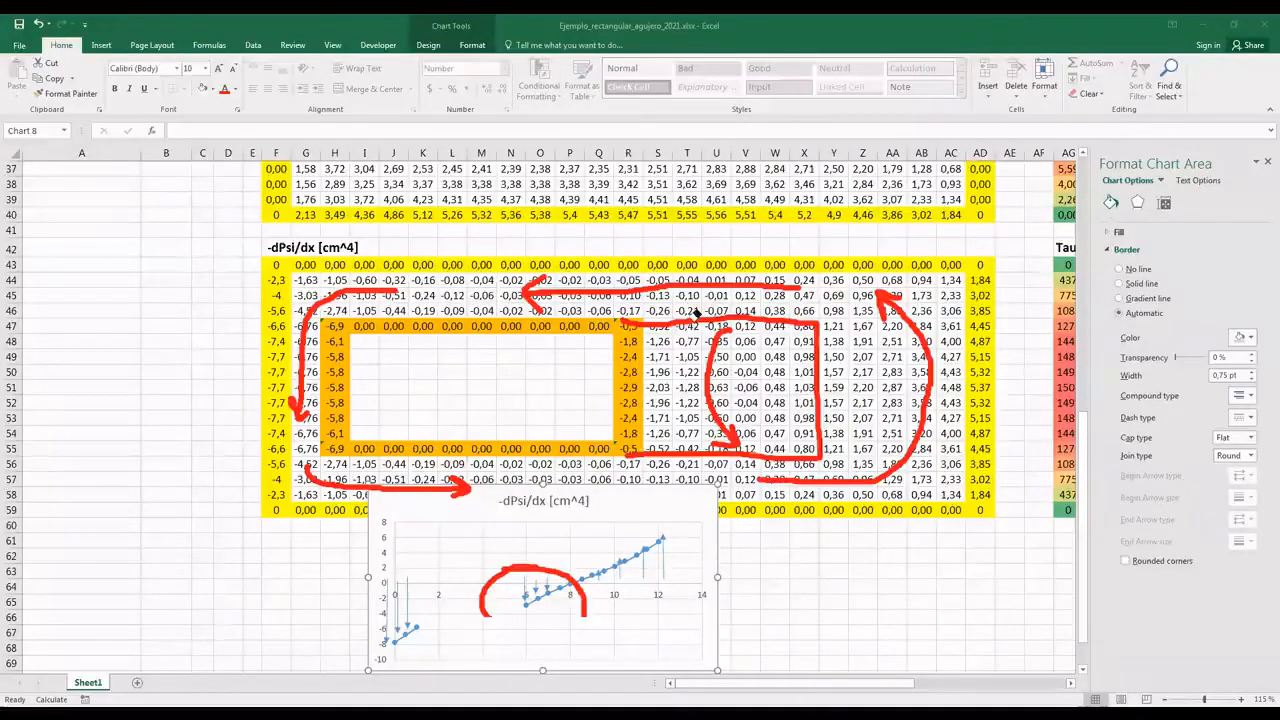
key(ctrl+z)
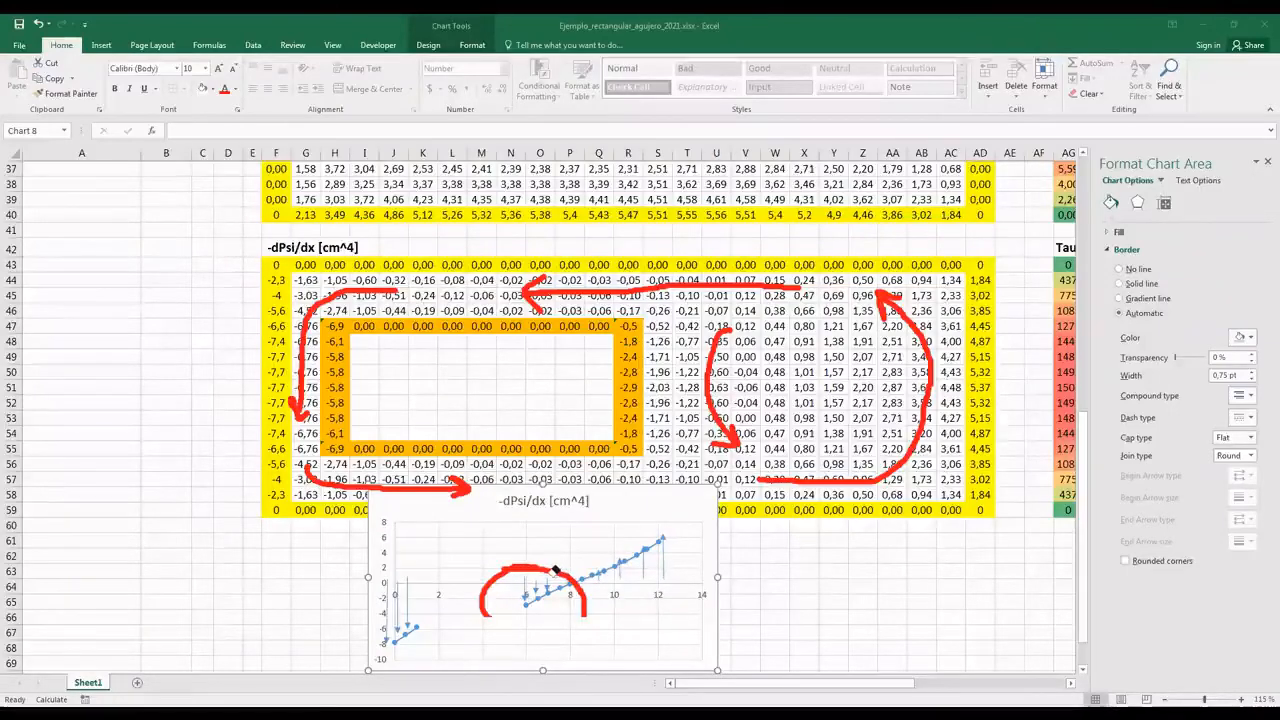
key(ctrl+z)
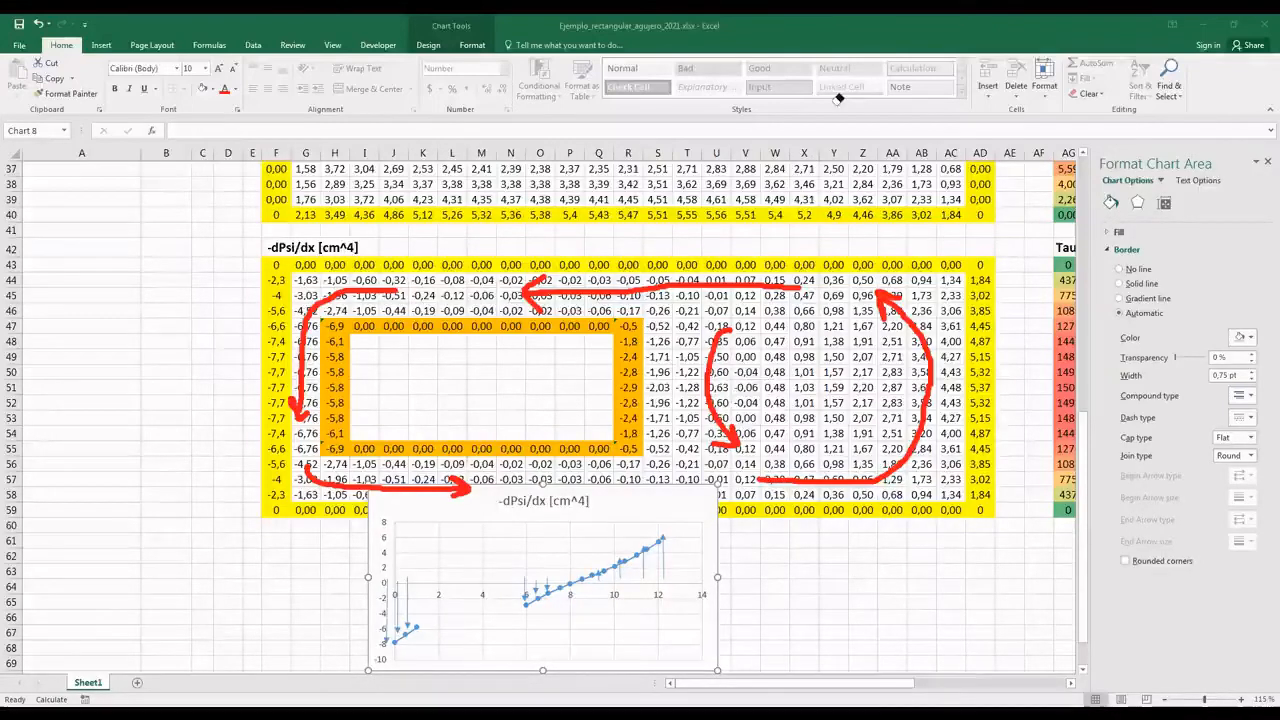
key(e)
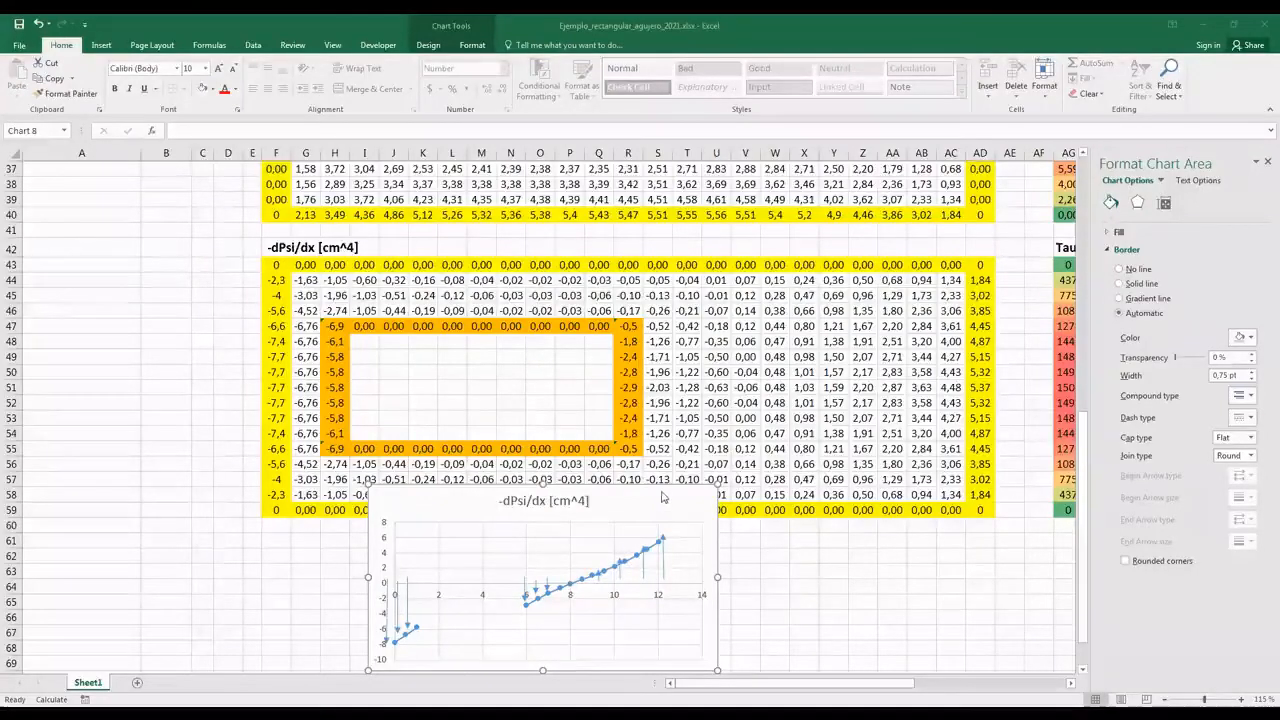
- Move the reduced -dPsi/dx chart back over the middle of its table
drag(660, 492, 786, 300)
scroll(635, 336, up, 2)
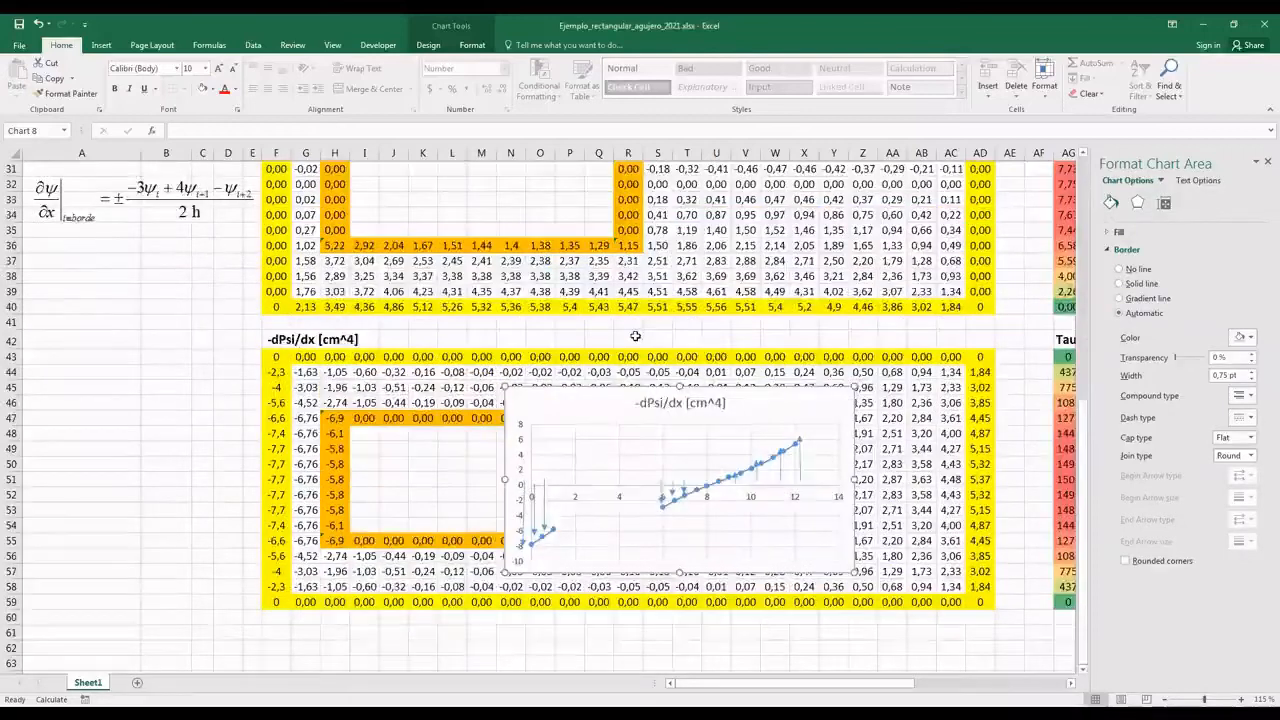
scroll(635, 336, up, 4)
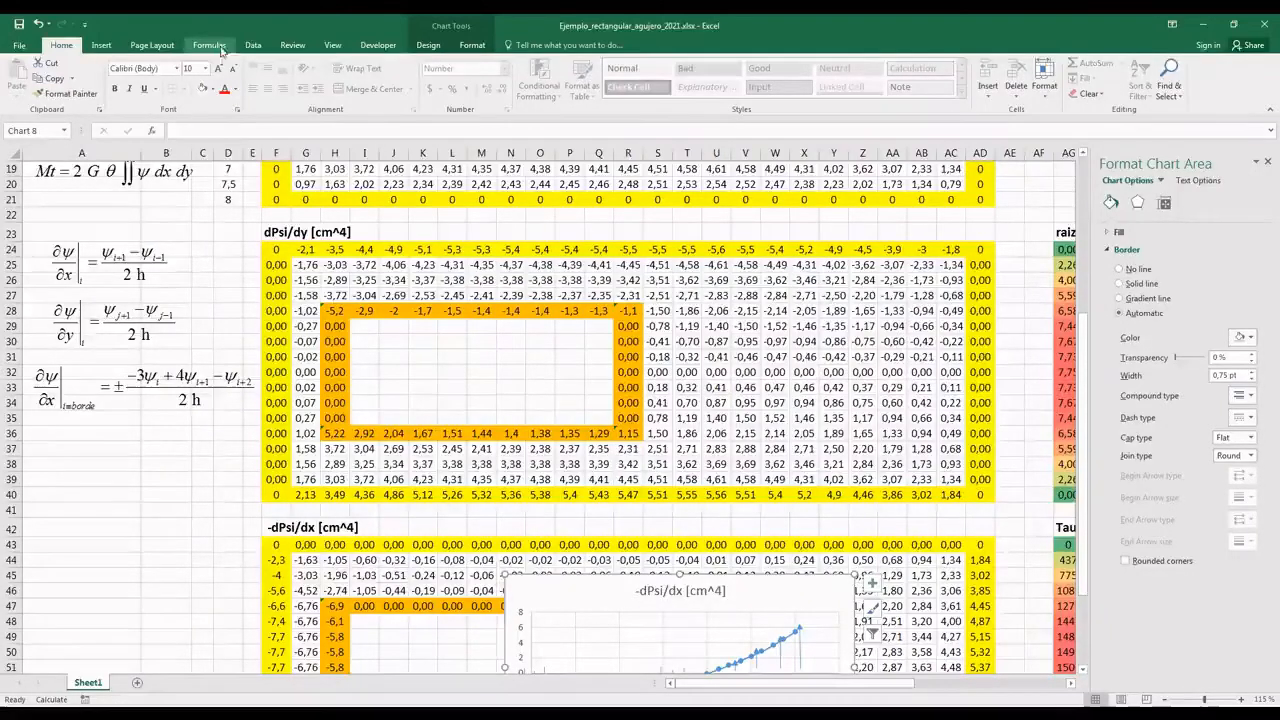
click(101, 45)
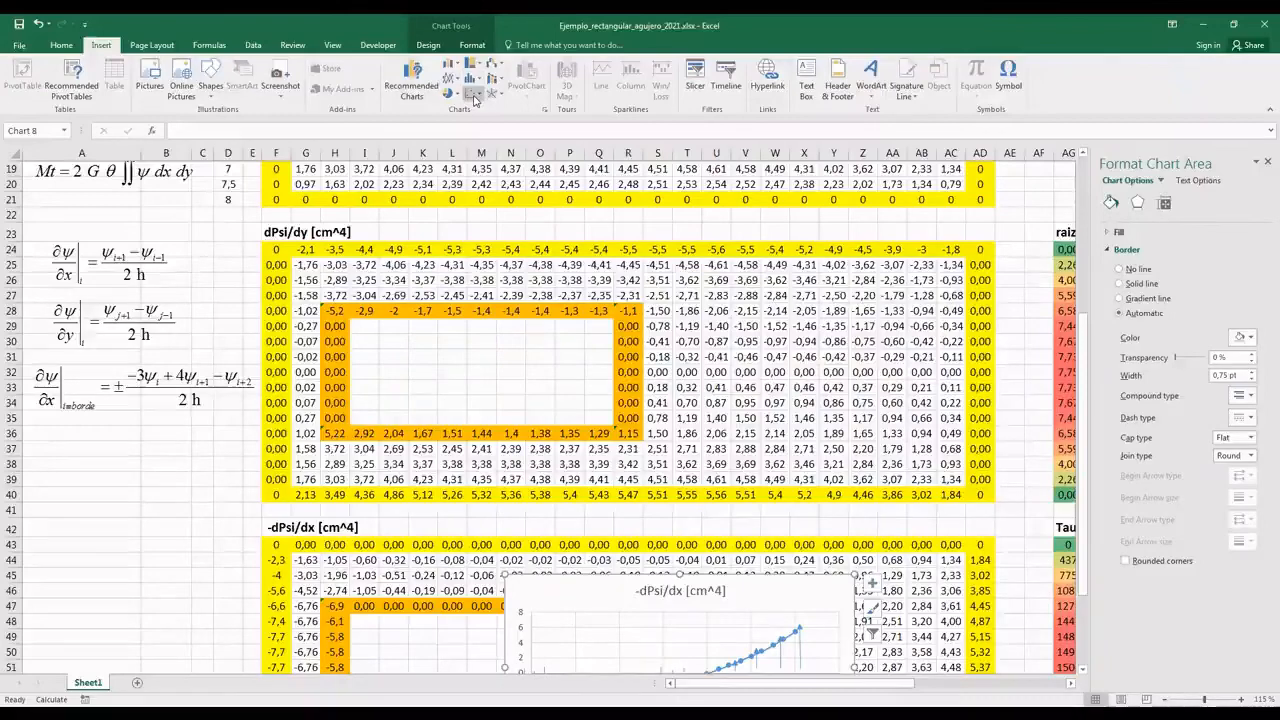
click(475, 97)
click(665, 311)
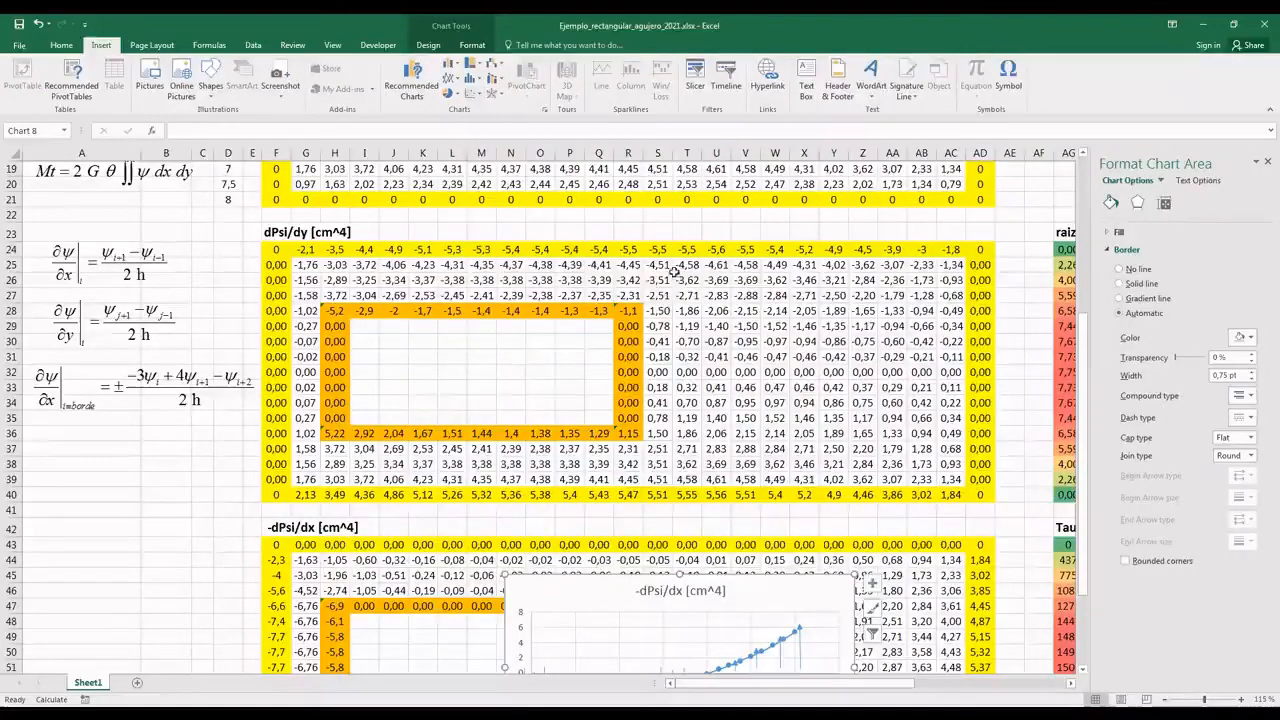
- Shift the -dPsi/dx chart slightly left and insert a scatter chart with straight lines and markers from the dPsi/dy table
scroll(665, 311, up, 3)
scroll(665, 311, down, 5)
drag(848, 481, 746, 486)
click(716, 398)
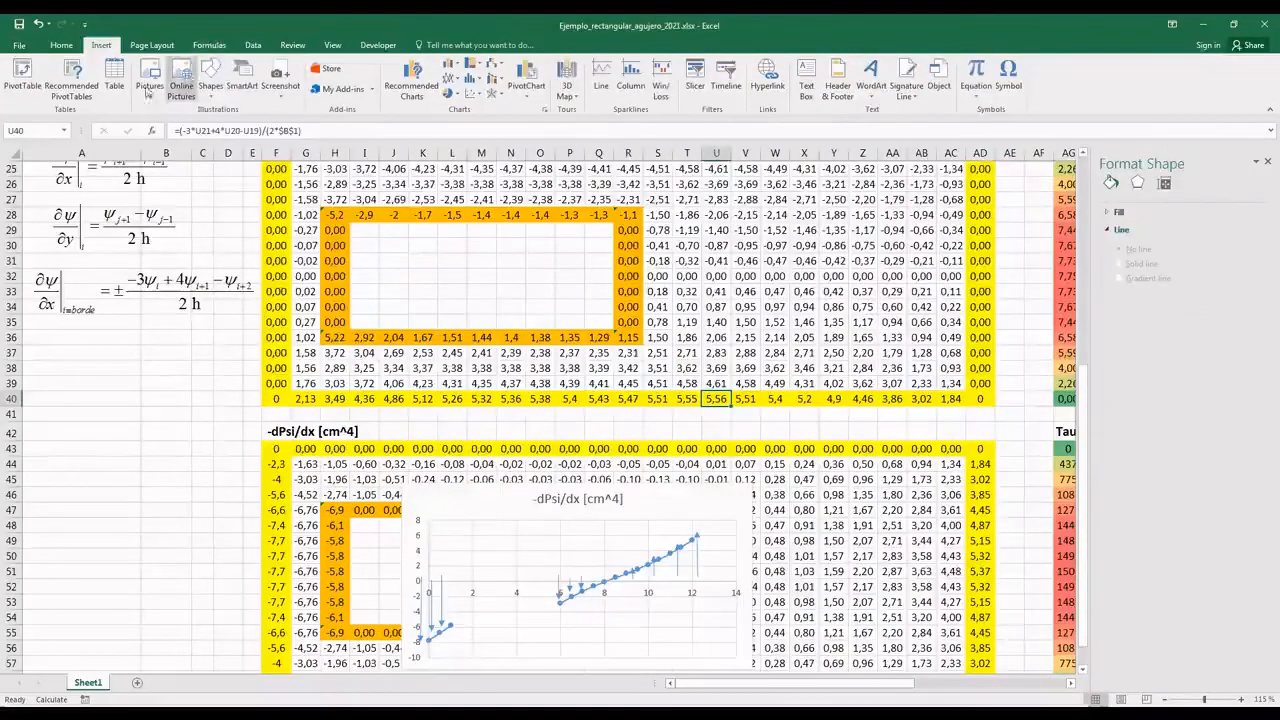
click(474, 93)
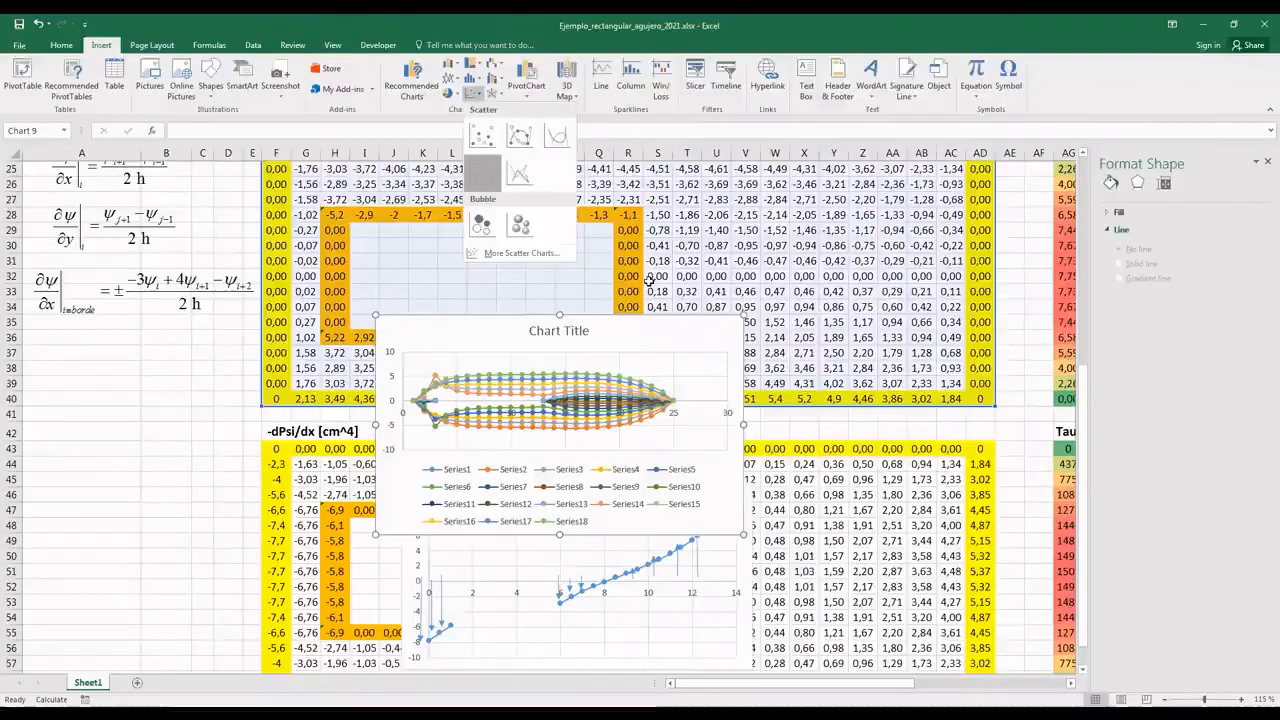
click(487, 174)
- Edit the new chart's data source and remove all of its automatically created series
right_click(714, 293)
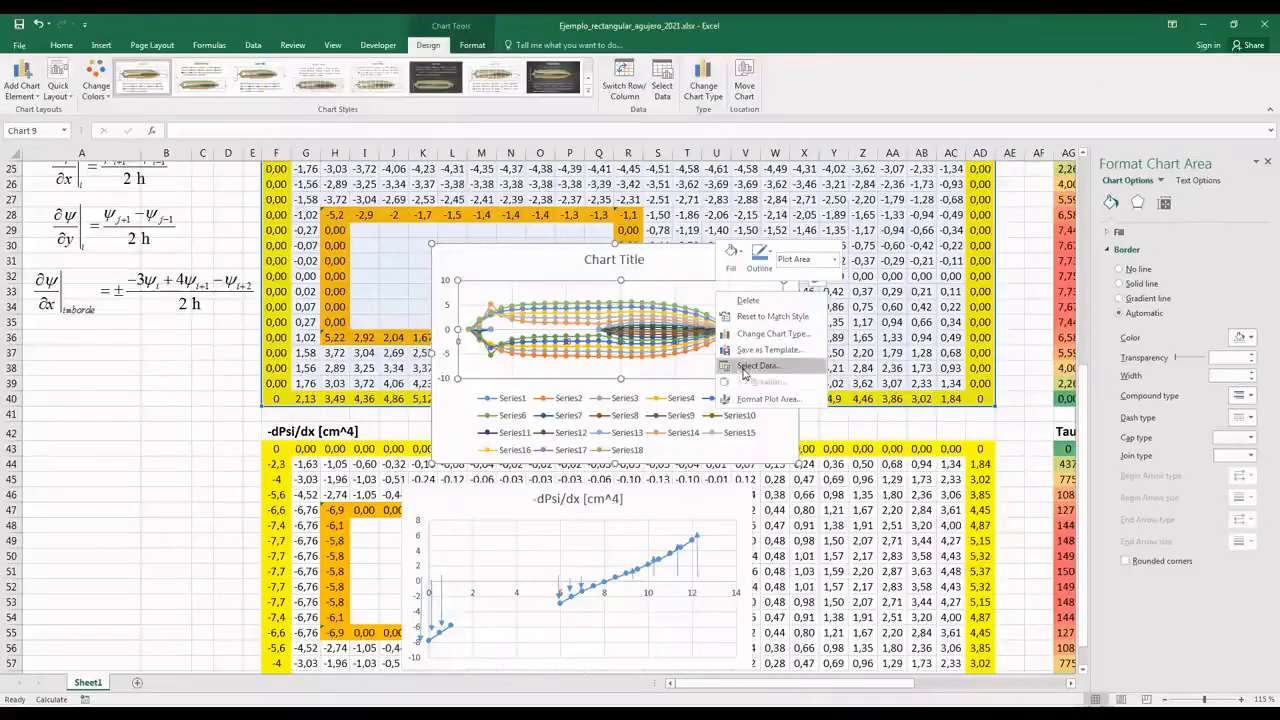
click(748, 368)
click(566, 378)
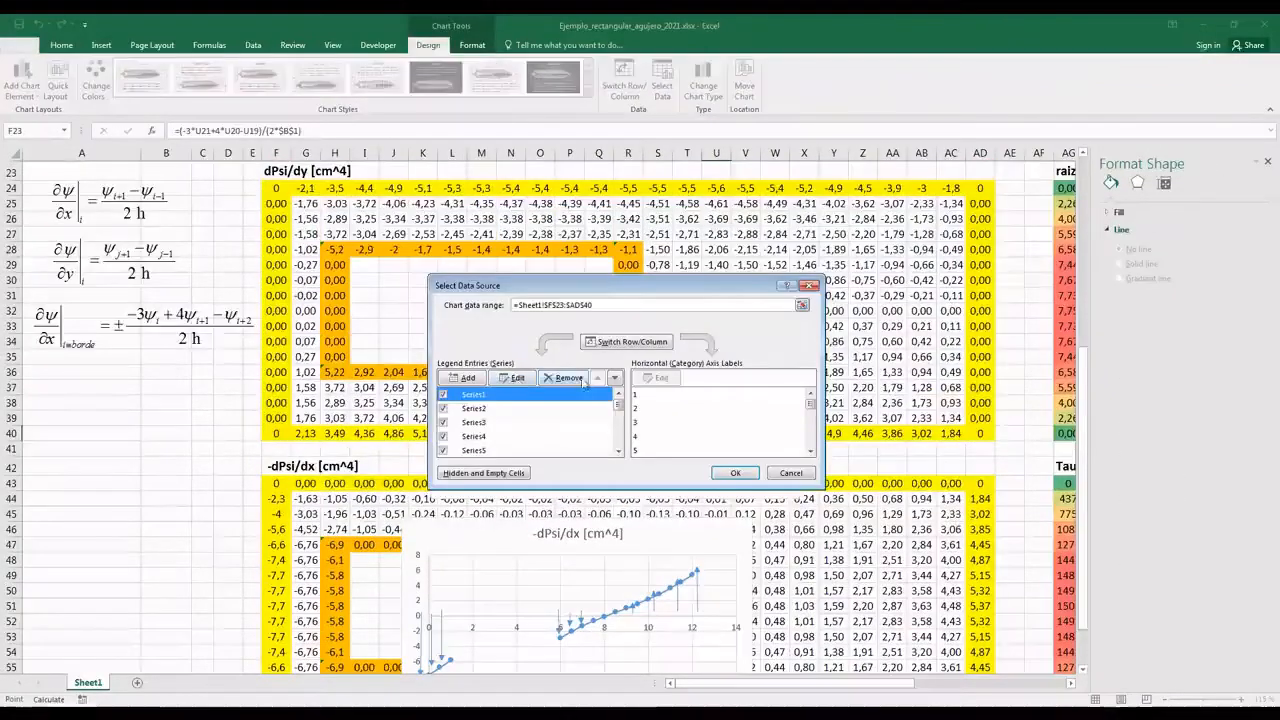
click(566, 378)
click(566, 378)
click(566, 378)
click(566, 378)
click(566, 378)
click(566, 378)
click(566, 378)
click(572, 379)
click(572, 379)
click(572, 379)
click(572, 379)
click(572, 379)
click(572, 379)
- Add a series named from the dPsi/dy [cm^4] heading in F23, with its X values taken from Y24:Y40
click(480, 384)
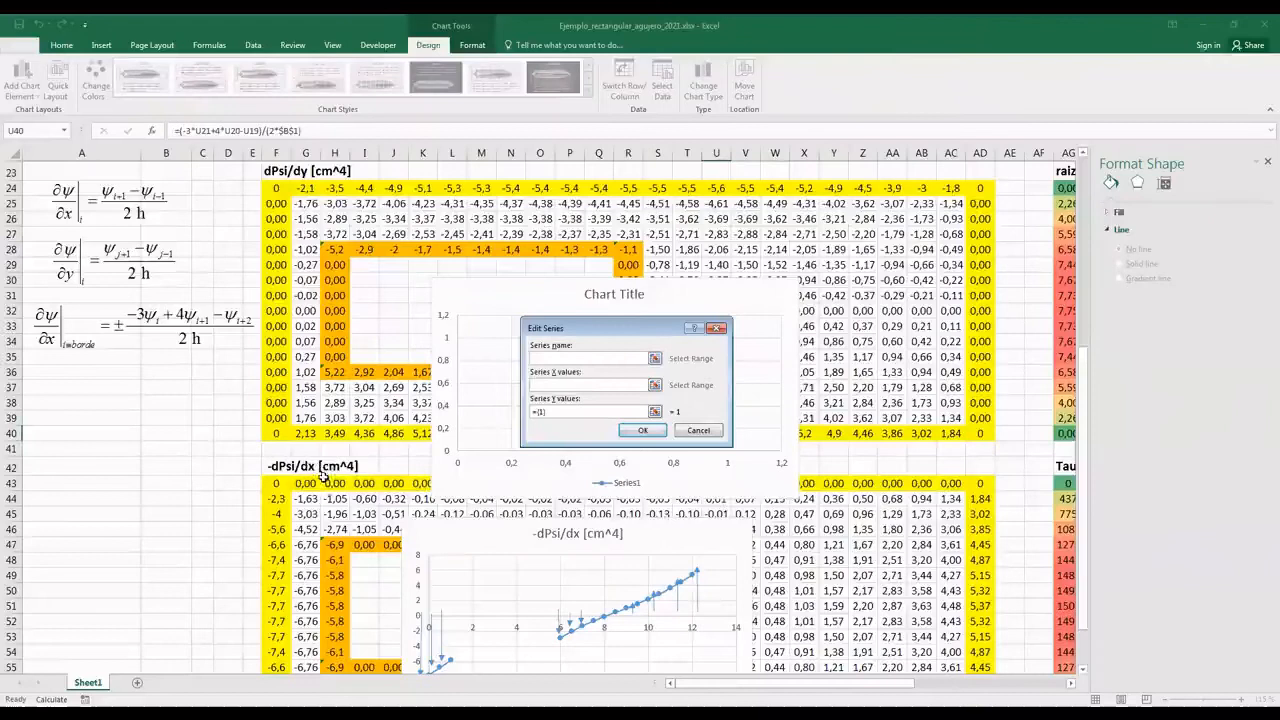
click(296, 172)
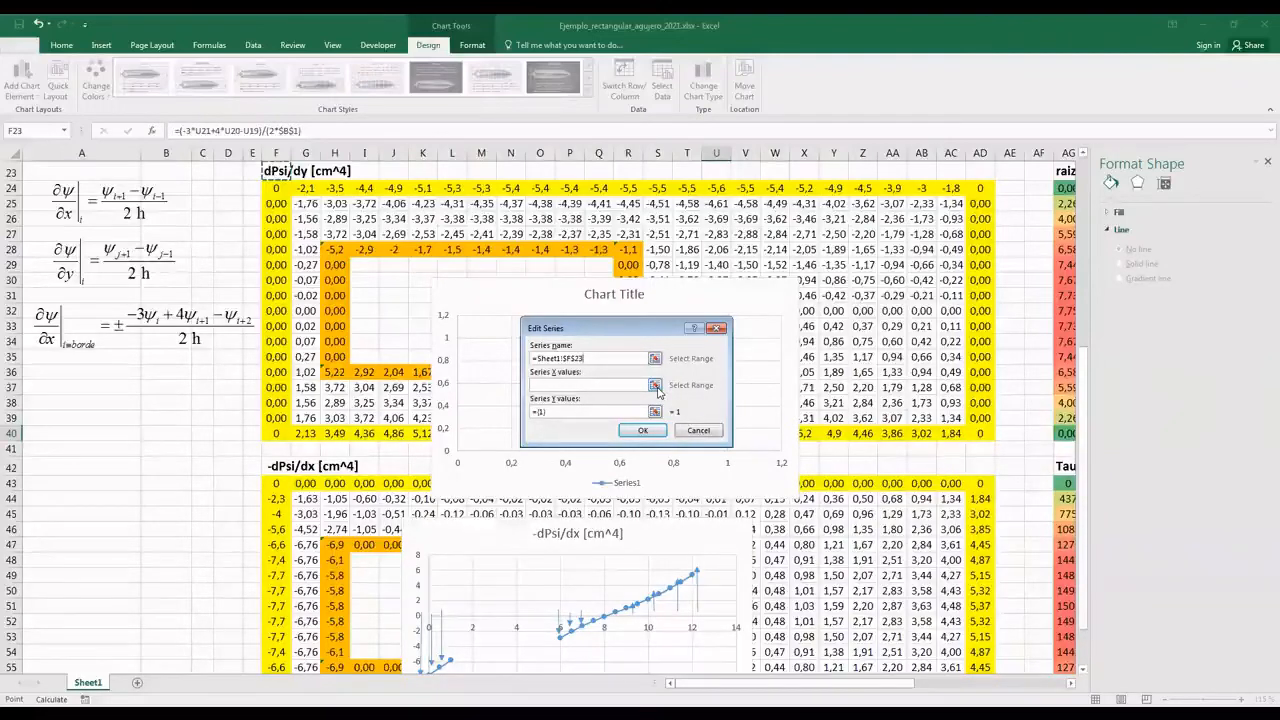
click(655, 386)
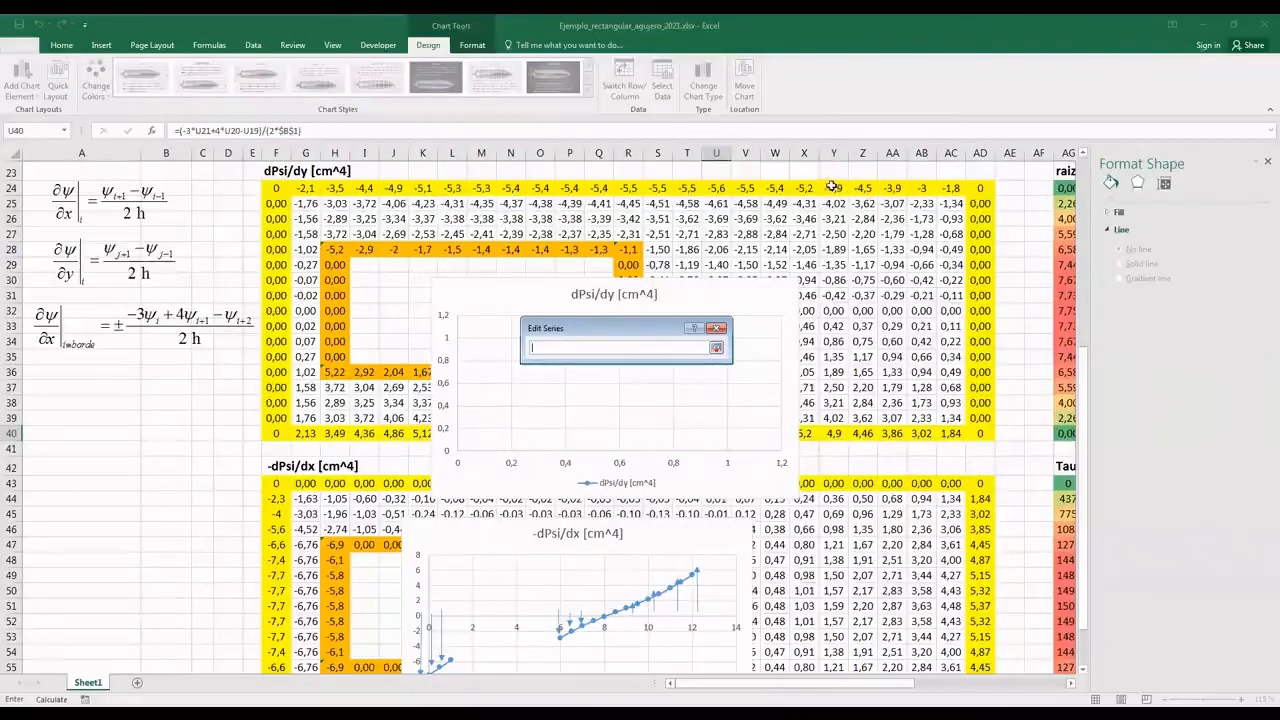
drag(836, 187, 833, 213)
drag(822, 418, 833, 433)
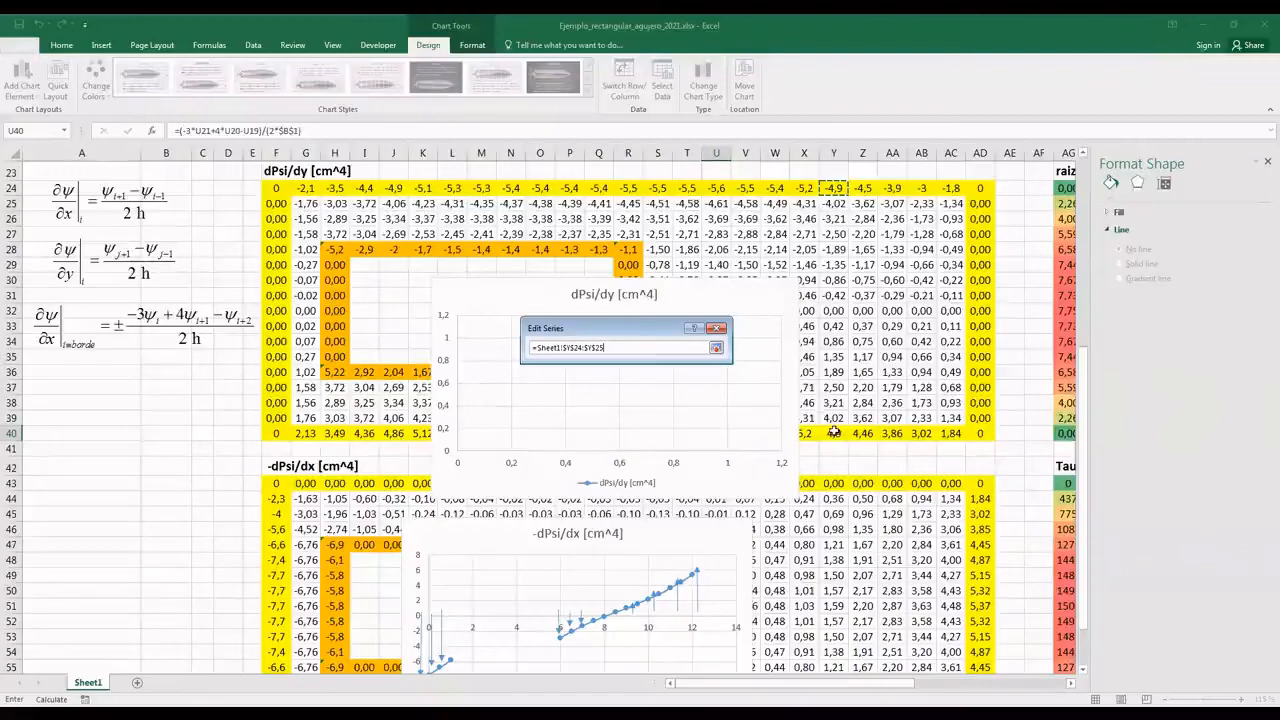
click(716, 349)
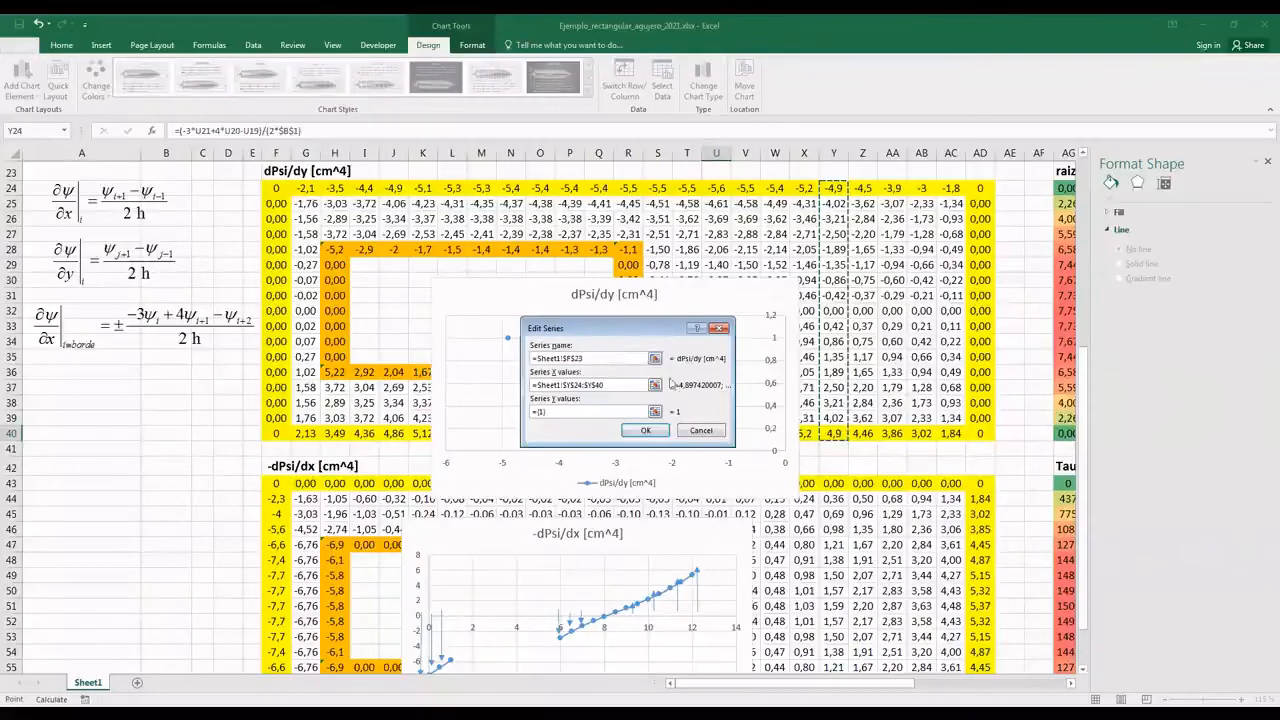
- Set the series' Y values to D5:D21, accept the data source, and slightly increase the dPsi/dy chart's height
click(654, 412)
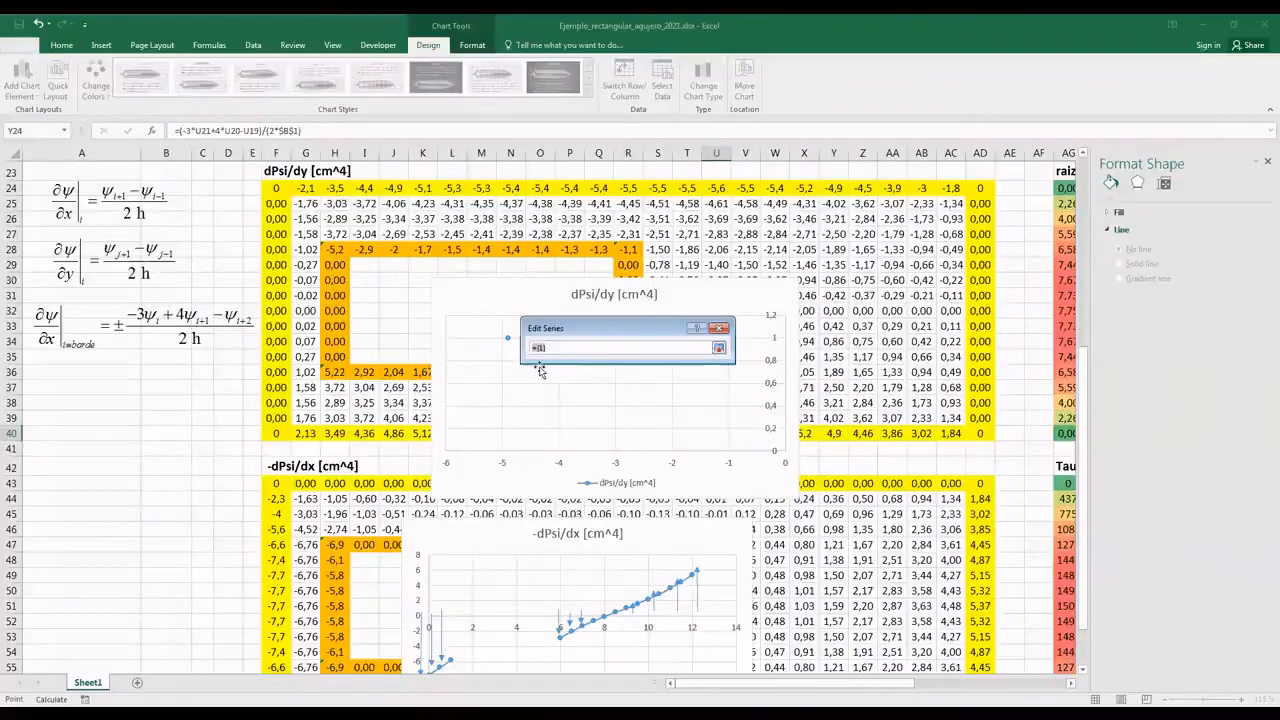
scroll(538, 368, up, 3)
scroll(538, 368, up, 5)
drag(228, 234, 228, 278)
drag(222, 474, 228, 479)
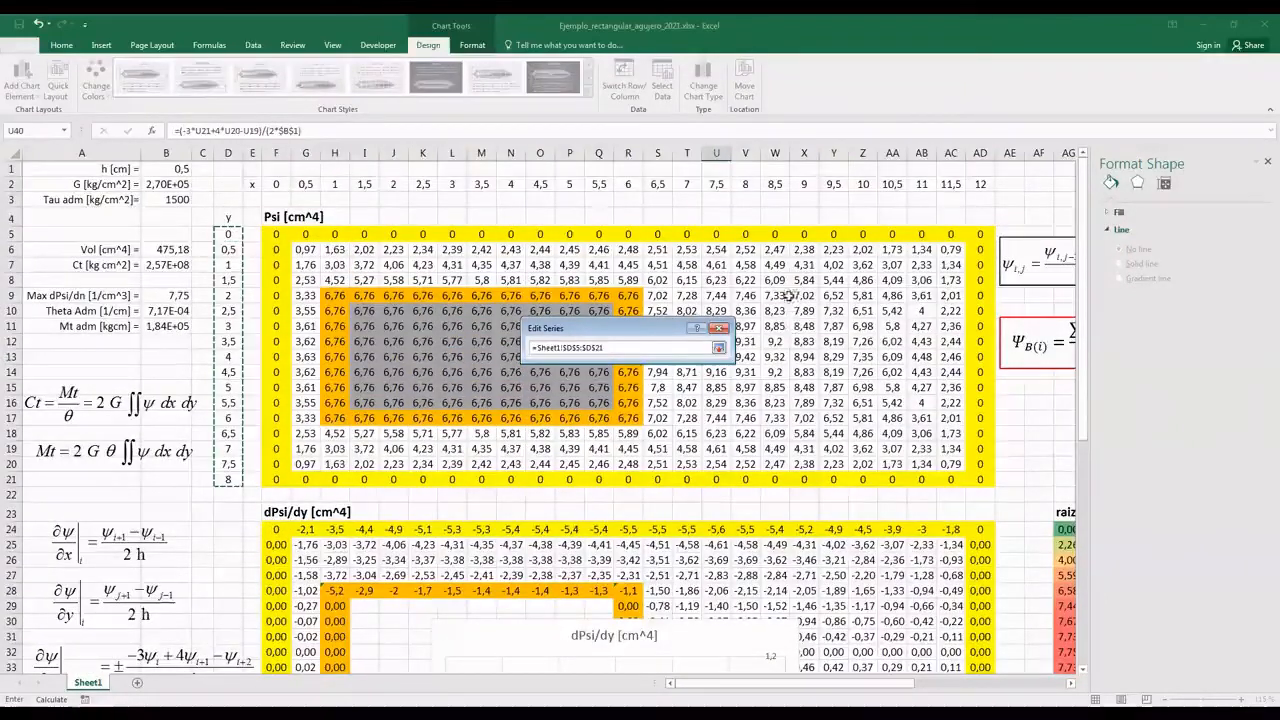
click(720, 350)
click(656, 428)
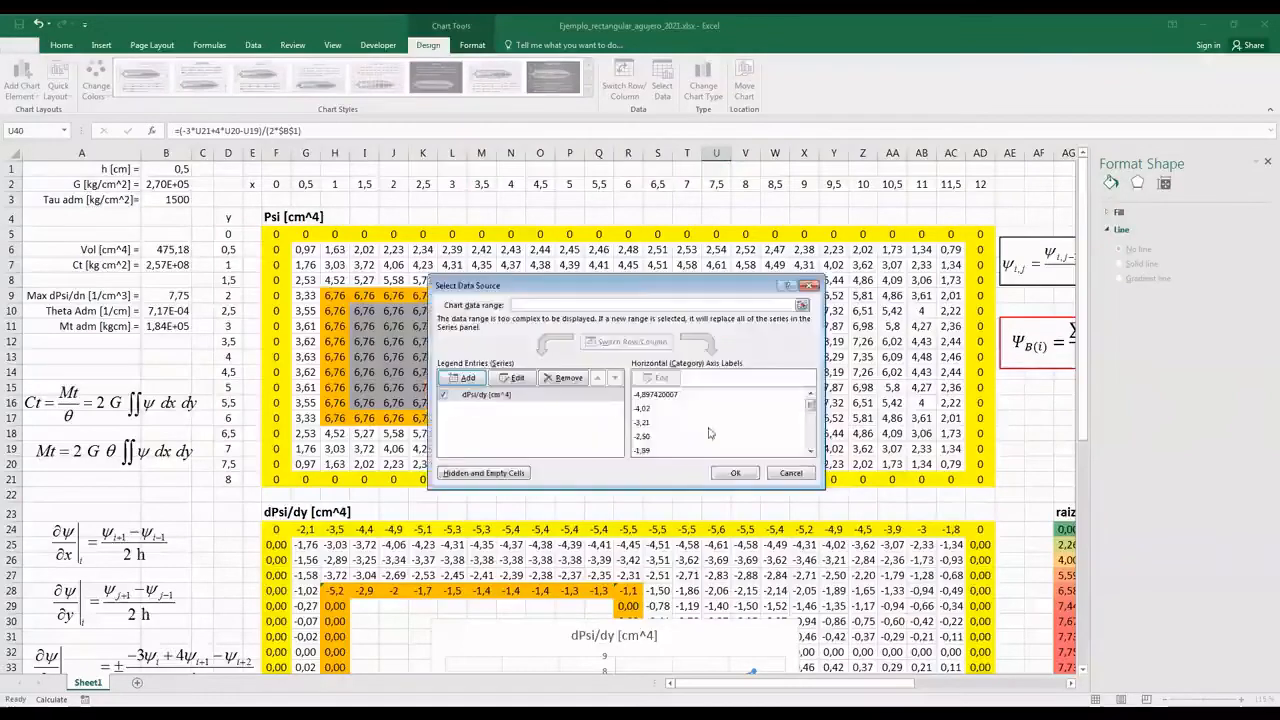
click(727, 474)
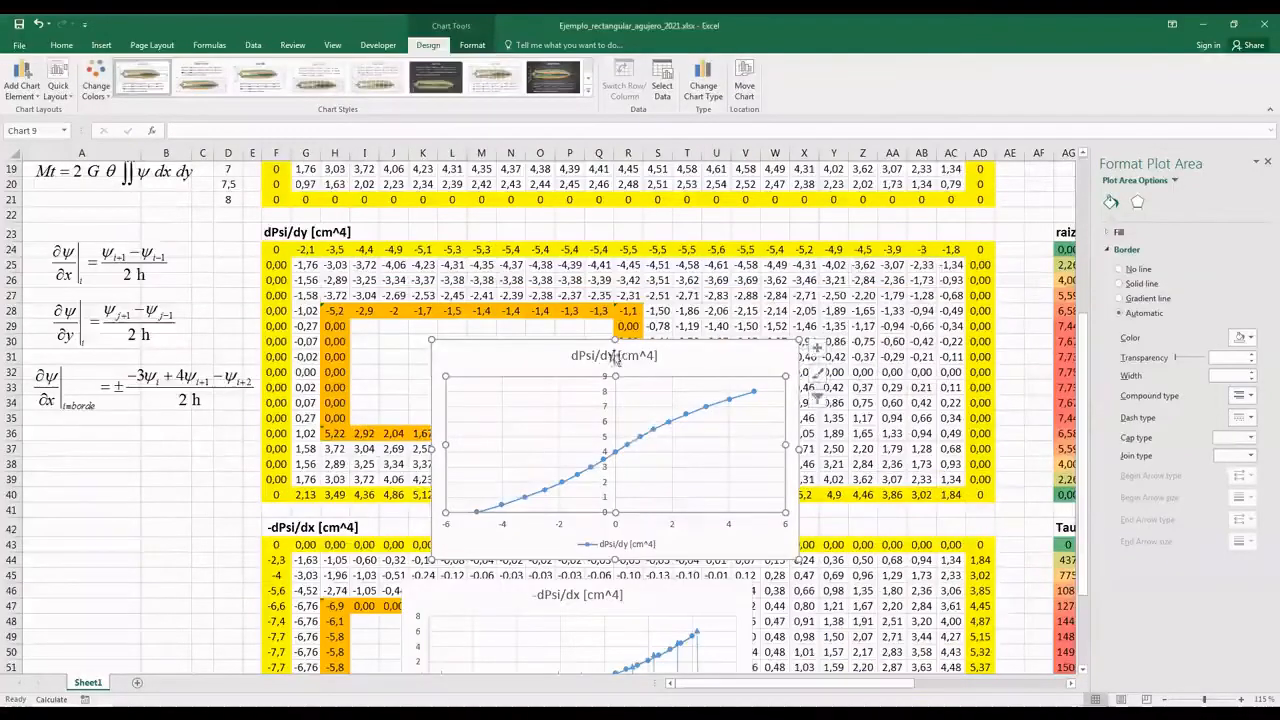
drag(615, 340, 615, 311)
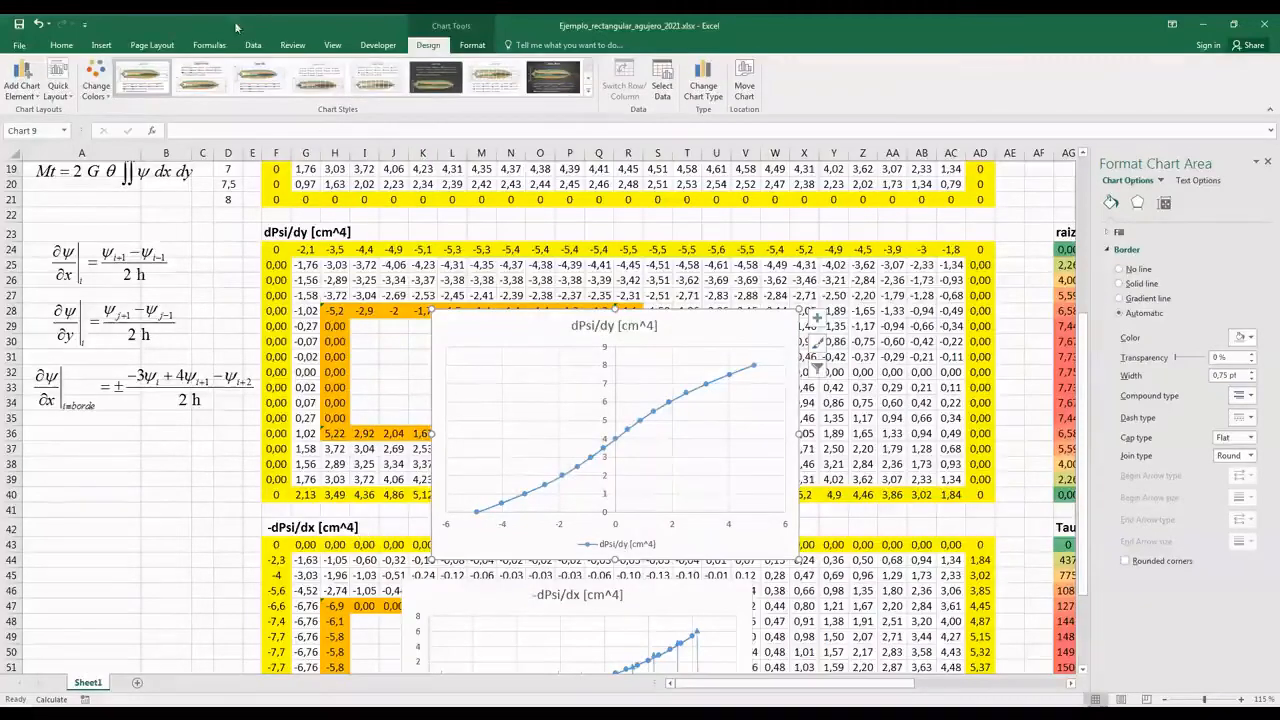
click(97, 45)
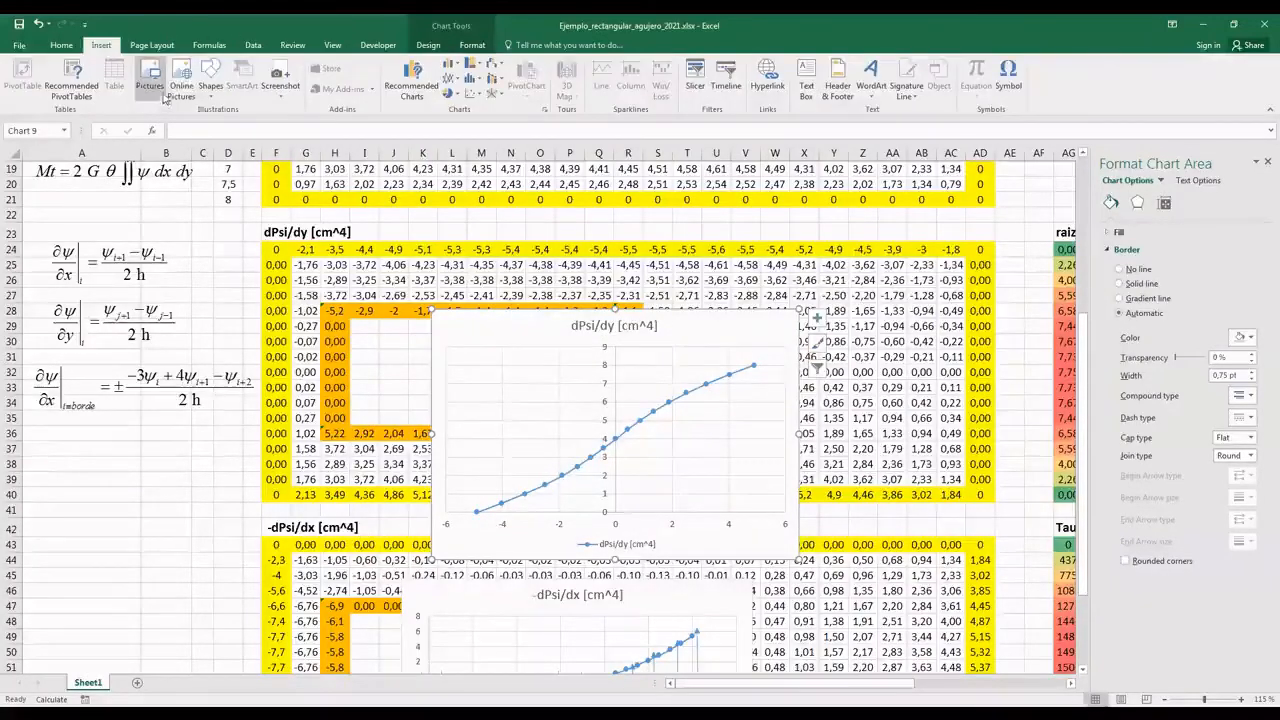
click(212, 95)
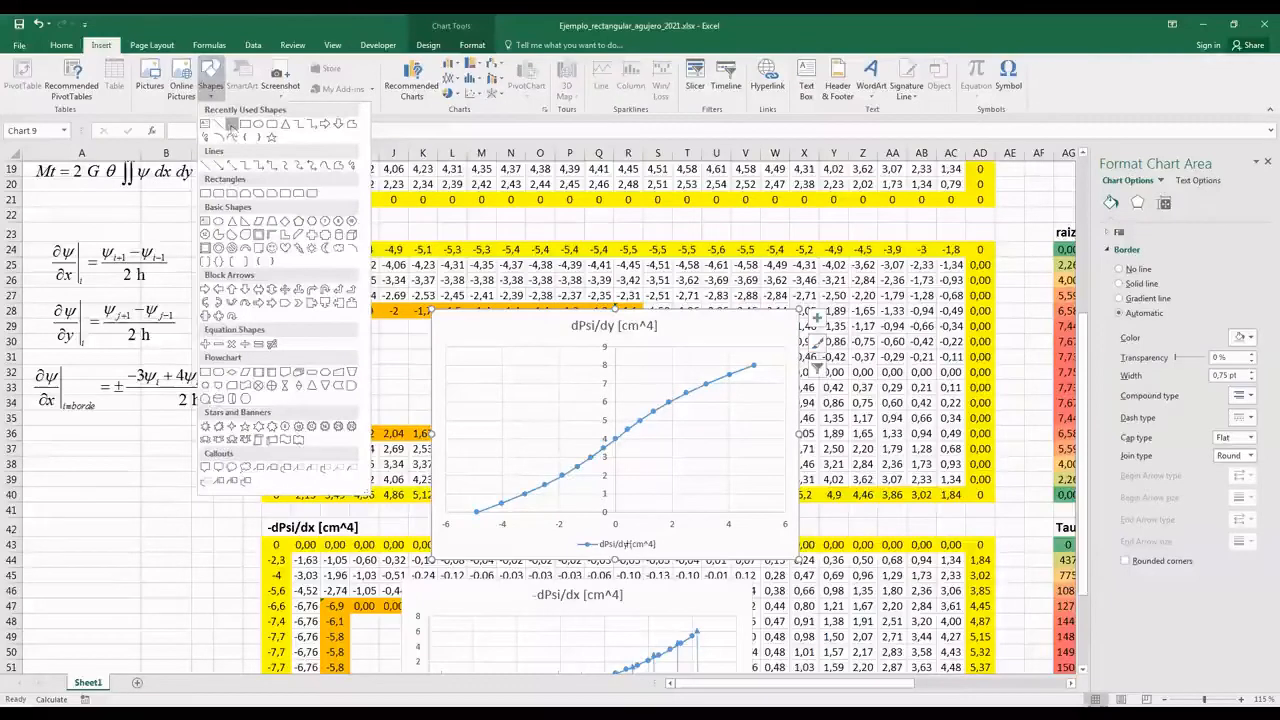
click(231, 124)
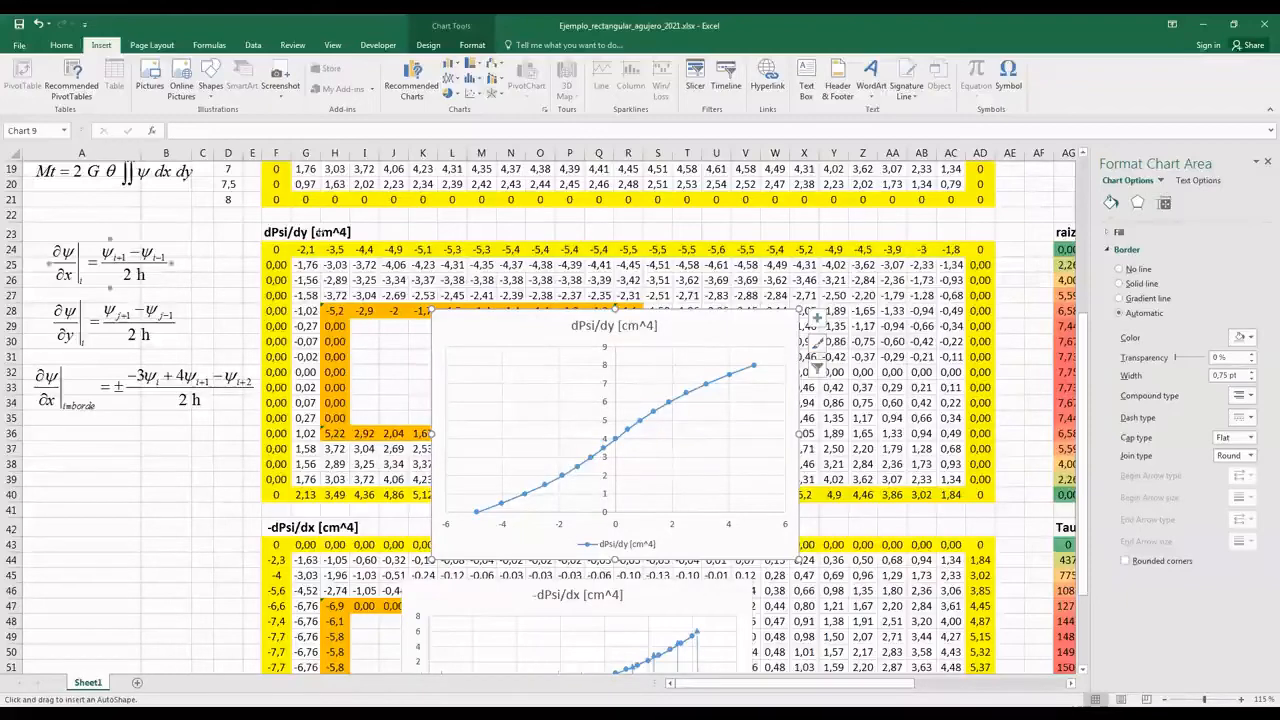
scroll(377, 327, up, 6)
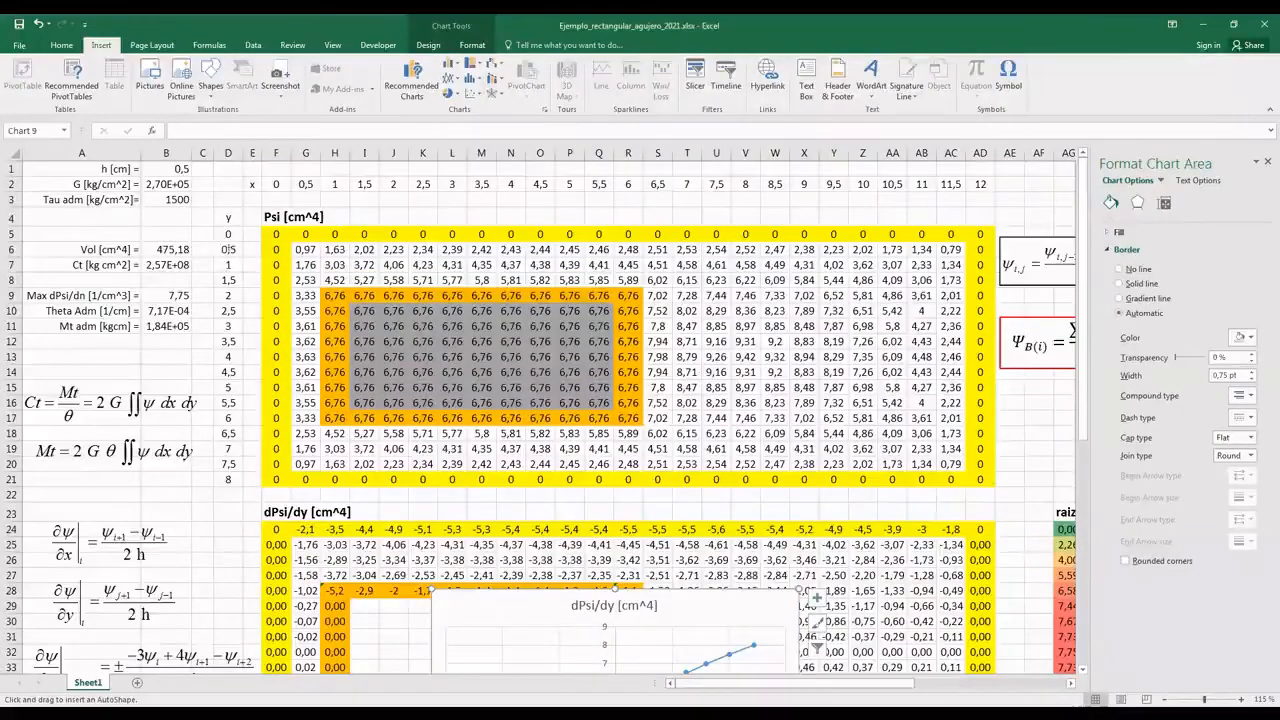
scroll(521, 484, down, 4)
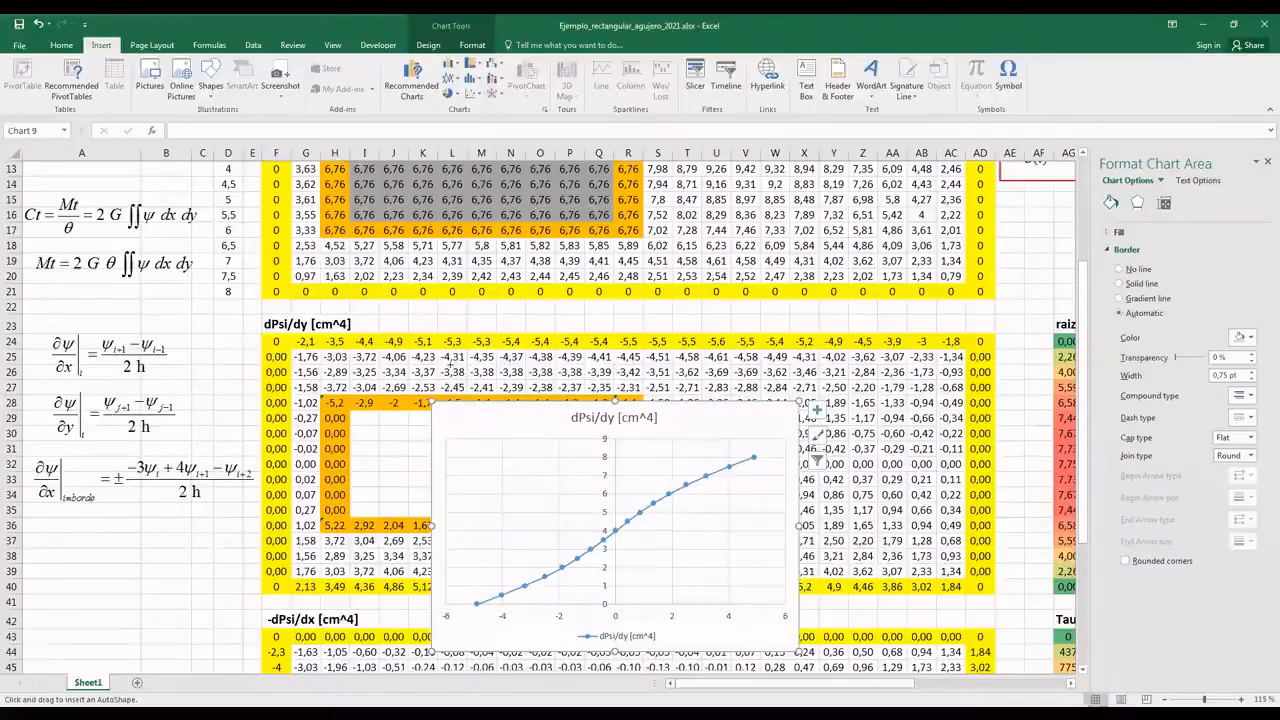
scroll(471, 320, up, 4)
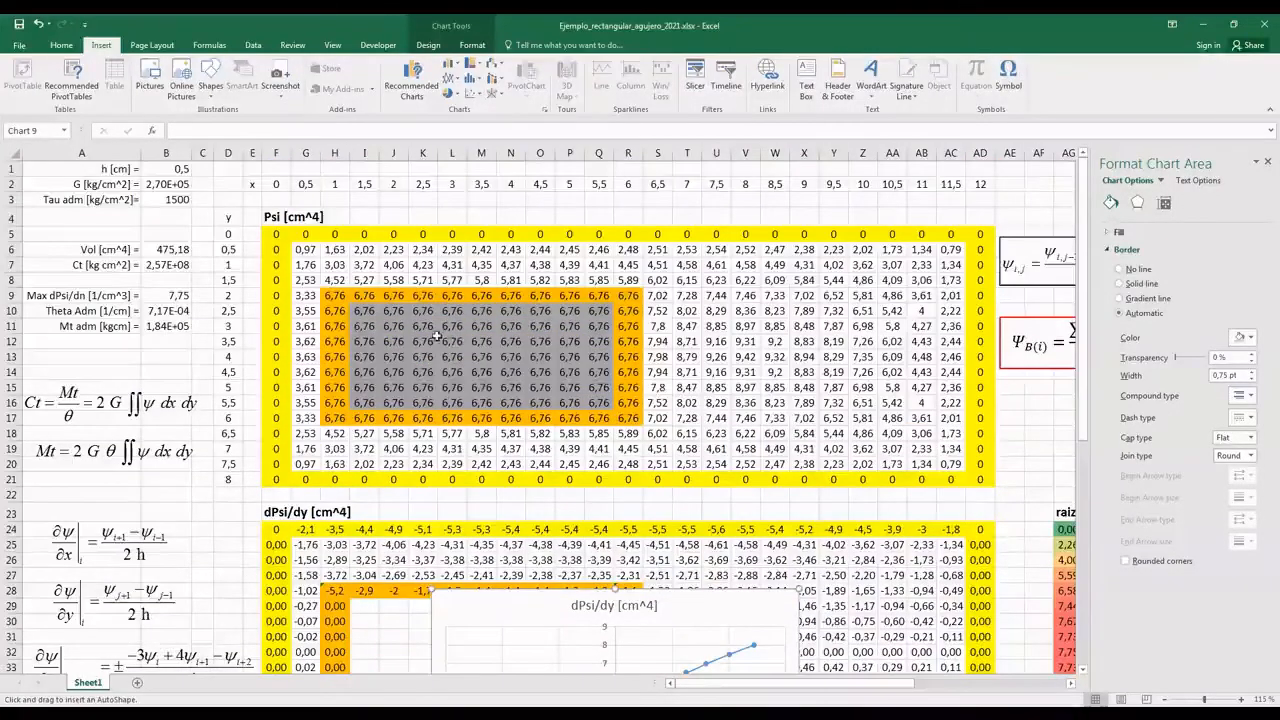
key(Escape)
- Enter 0 as the y coordinate in cell D21
click(228, 479)
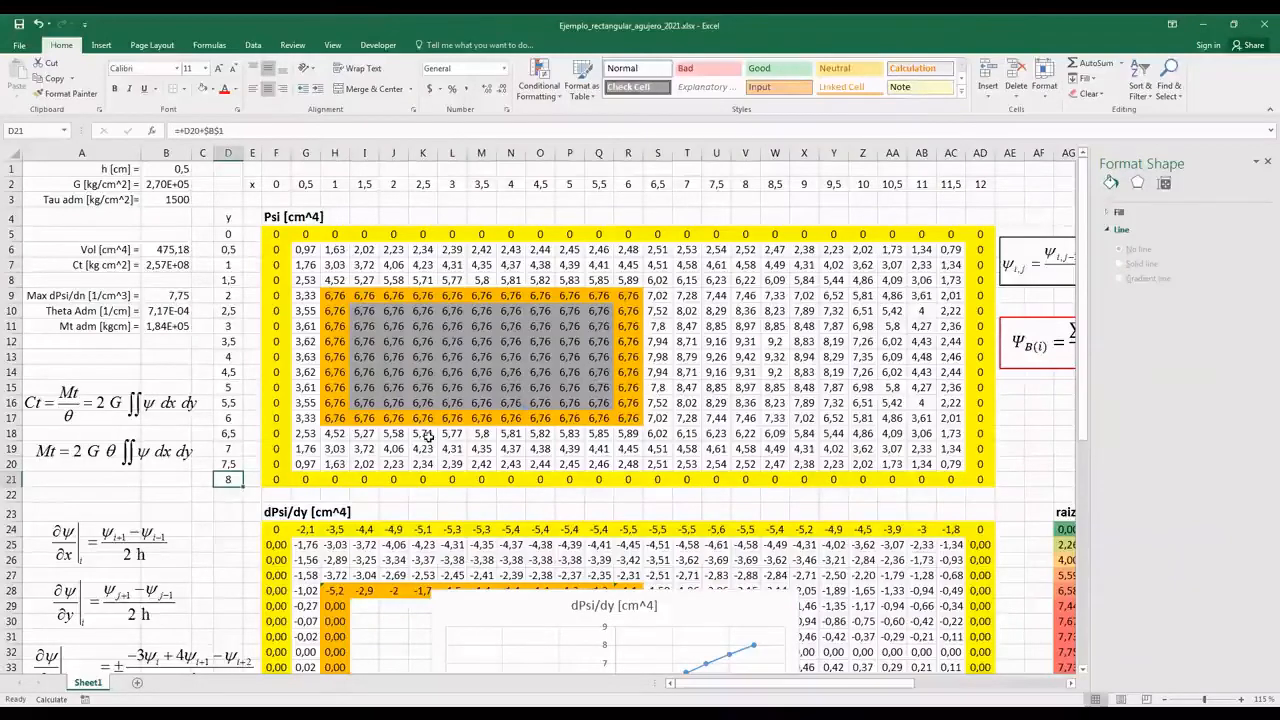
text(0)
key(Return)
- Enter the formula =+D21+$B$1 in D20 and fill it upward through D5 to reverse the y coordinates
click(228, 462)
text(+)
key(Down)
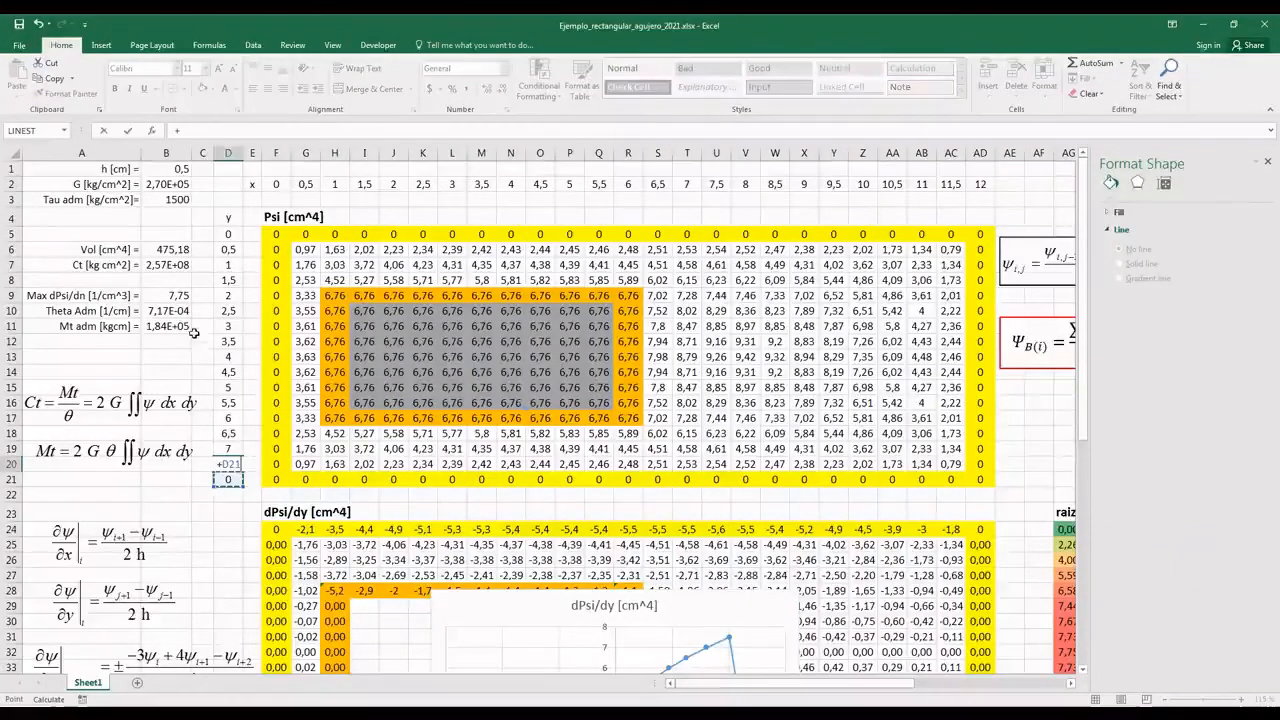
text(+)
click(176, 168)
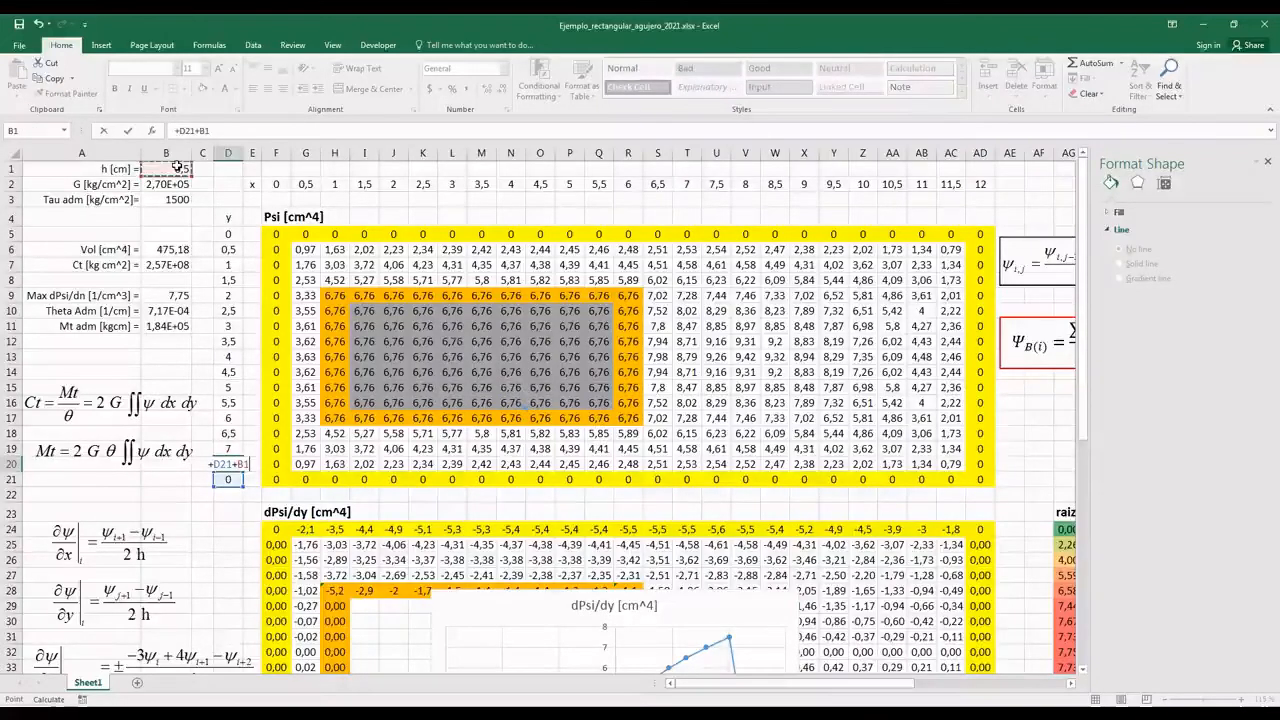
key(F4)
key(Return)
click(240, 464)
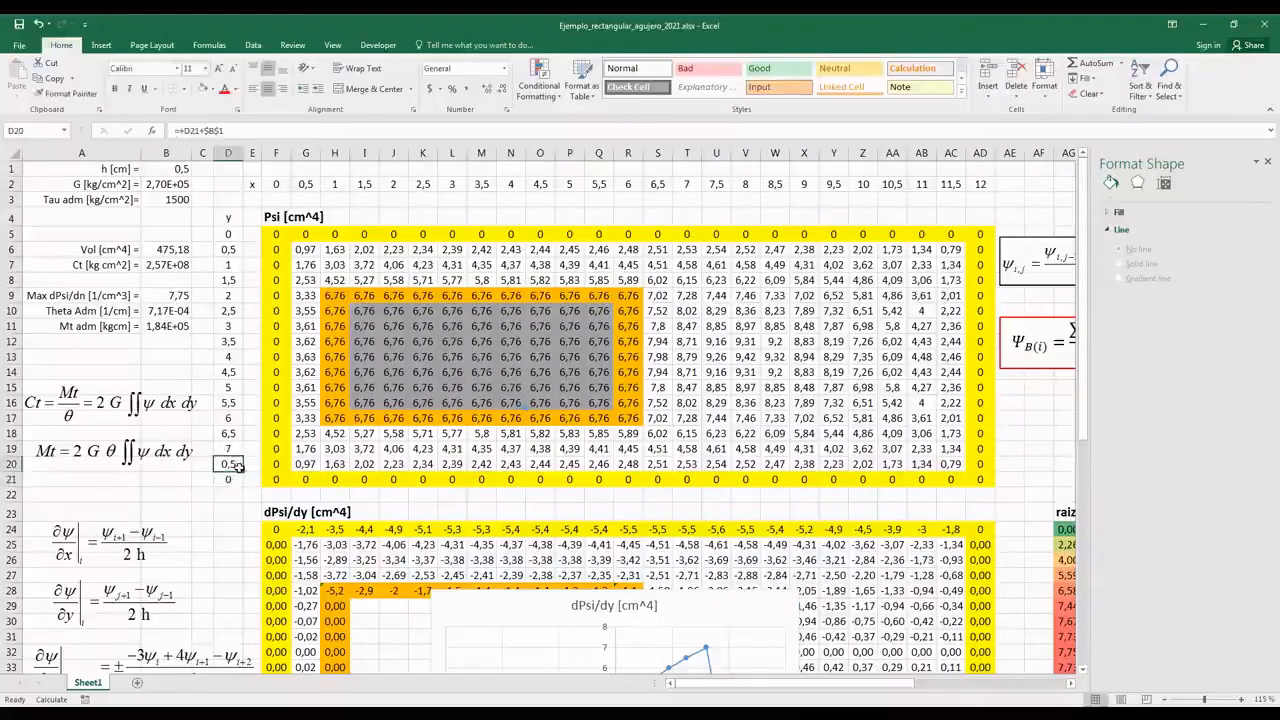
drag(243, 470, 200, 234)
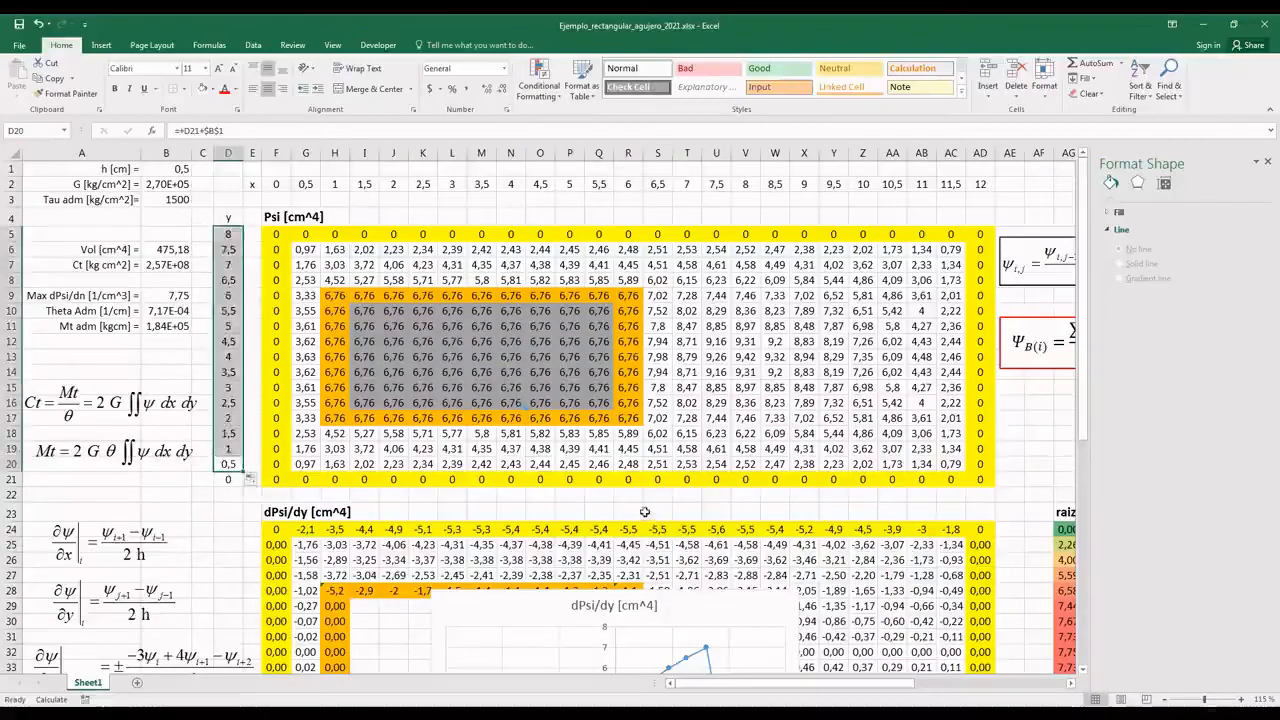
- Draw six horizontal arrows from the dPsi/dy chart's vertical axis to its curve, three near y = 8, 7, 6 and three near y = 3, 2, 1
scroll(650, 518, down, 6)
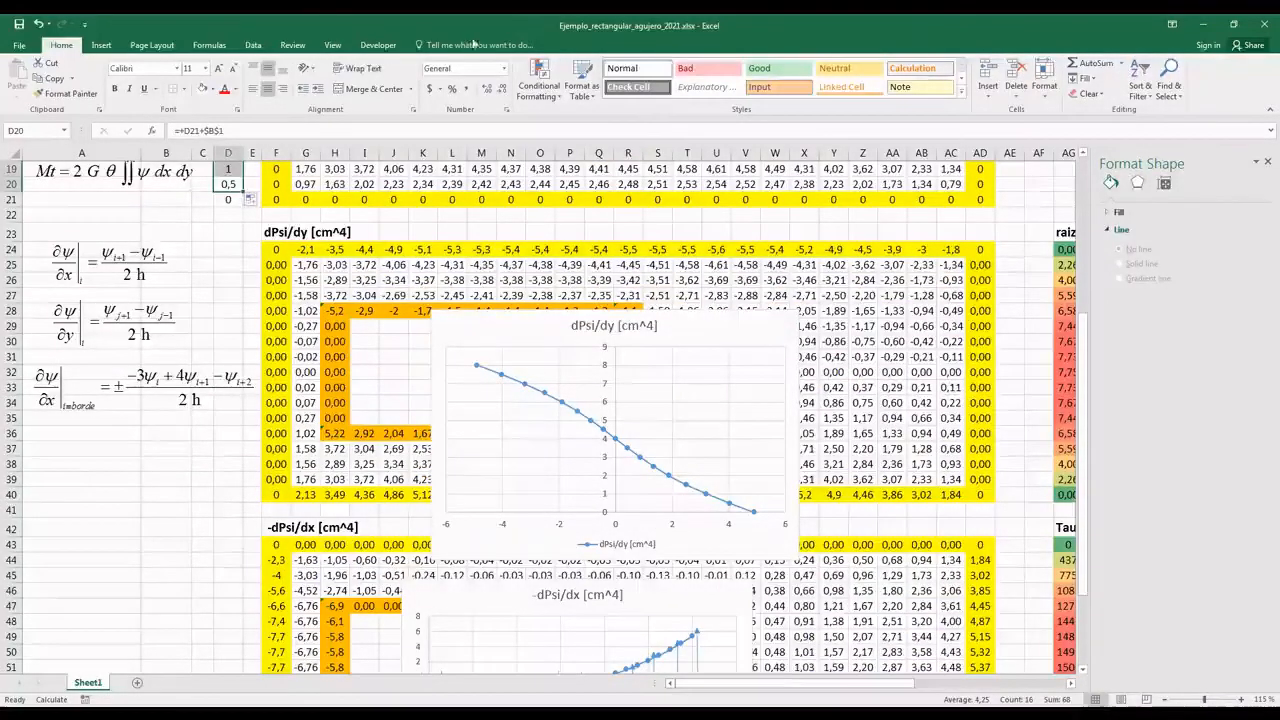
click(113, 46)
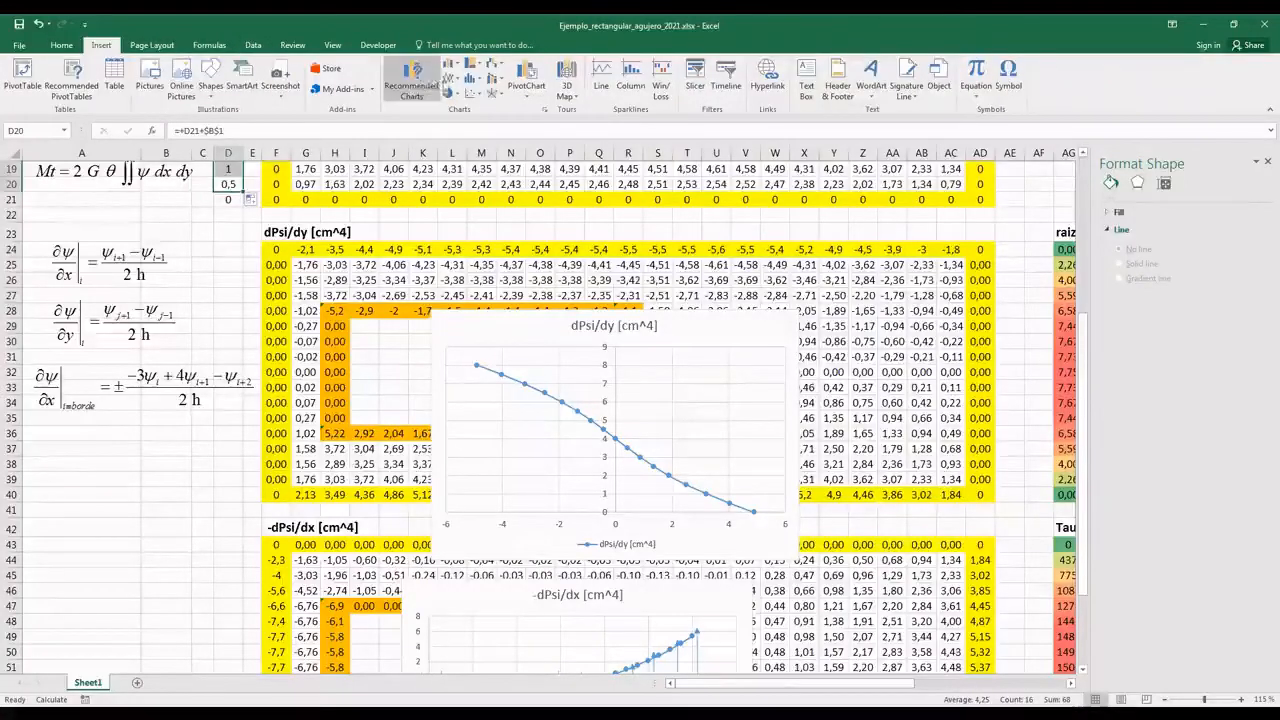
click(212, 80)
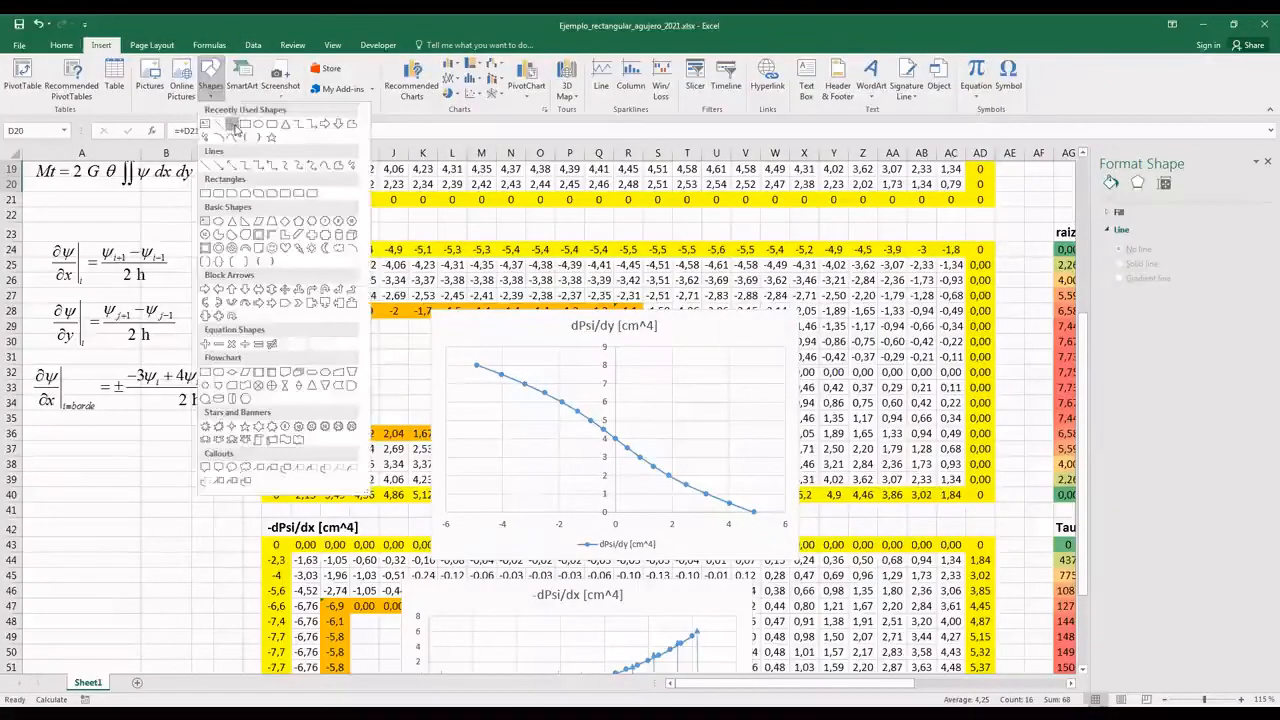
click(207, 172)
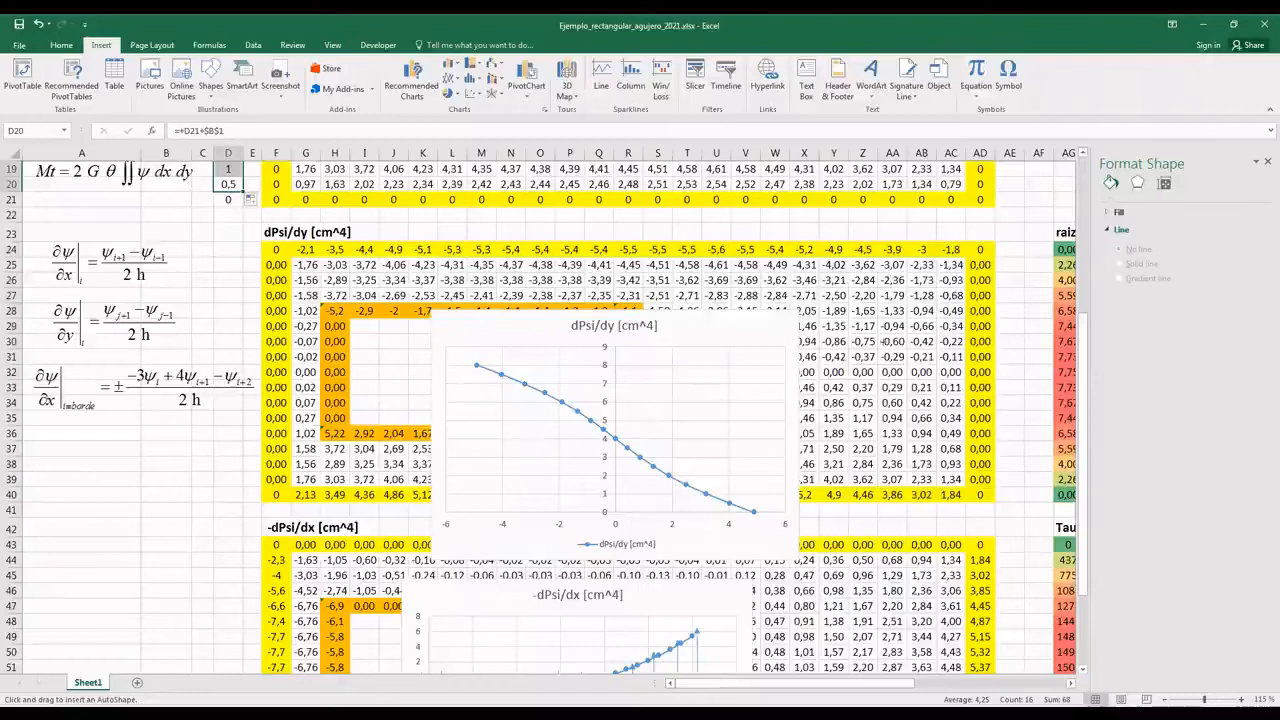
drag(616, 365, 480, 365)
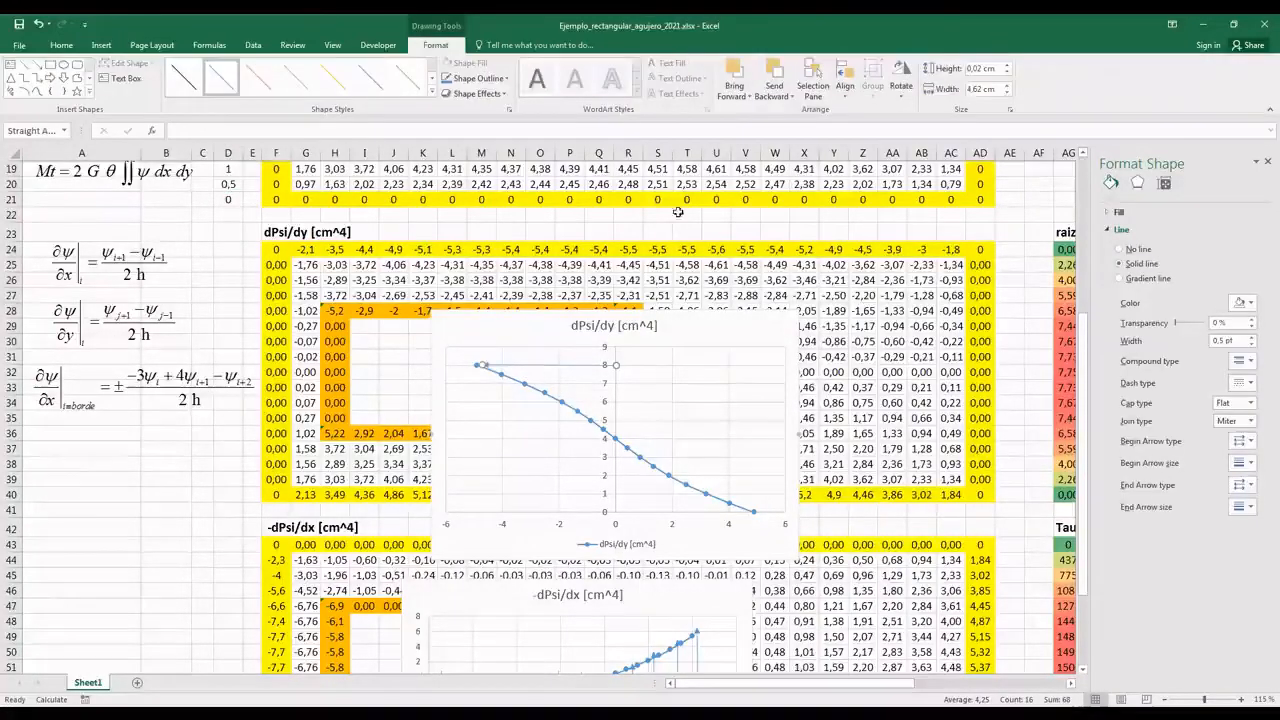
mouse_move(600, 367)
mouse_down()
mouse_move(666, 386)
mouse_move(617, 380)
mouse_move(607, 383)
mouse_move(624, 400)
mouse_move(648, 404)
mouse_move(611, 402)
mouse_up()
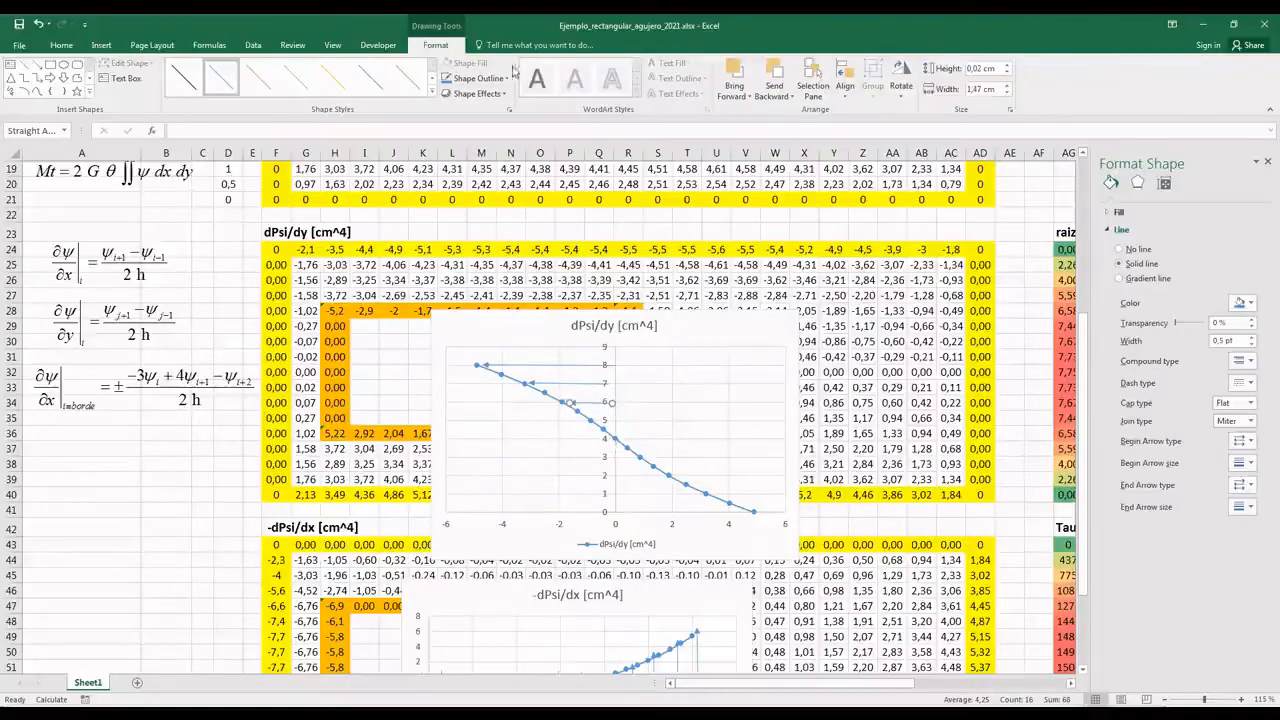
click(37, 63)
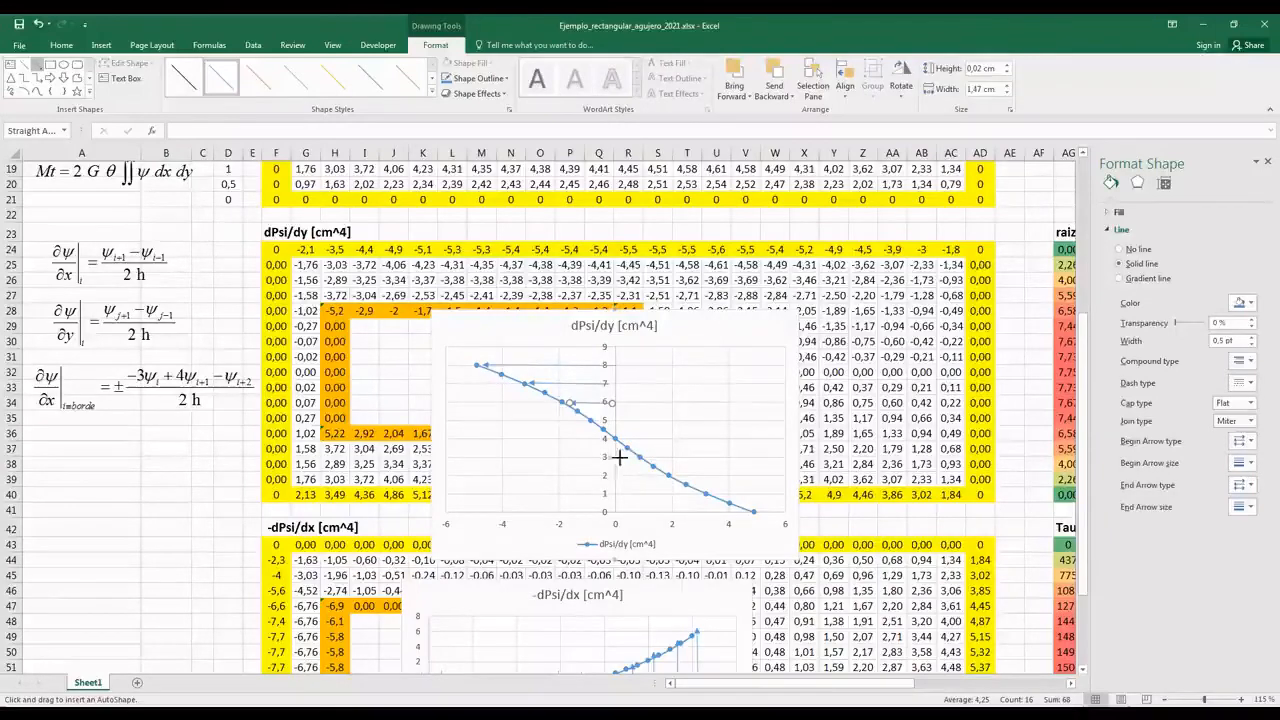
mouse_move(638, 458)
mouse_down()
mouse_move(612, 460)
mouse_move(676, 481)
mouse_move(670, 505)
mouse_move(706, 496)
mouse_up()
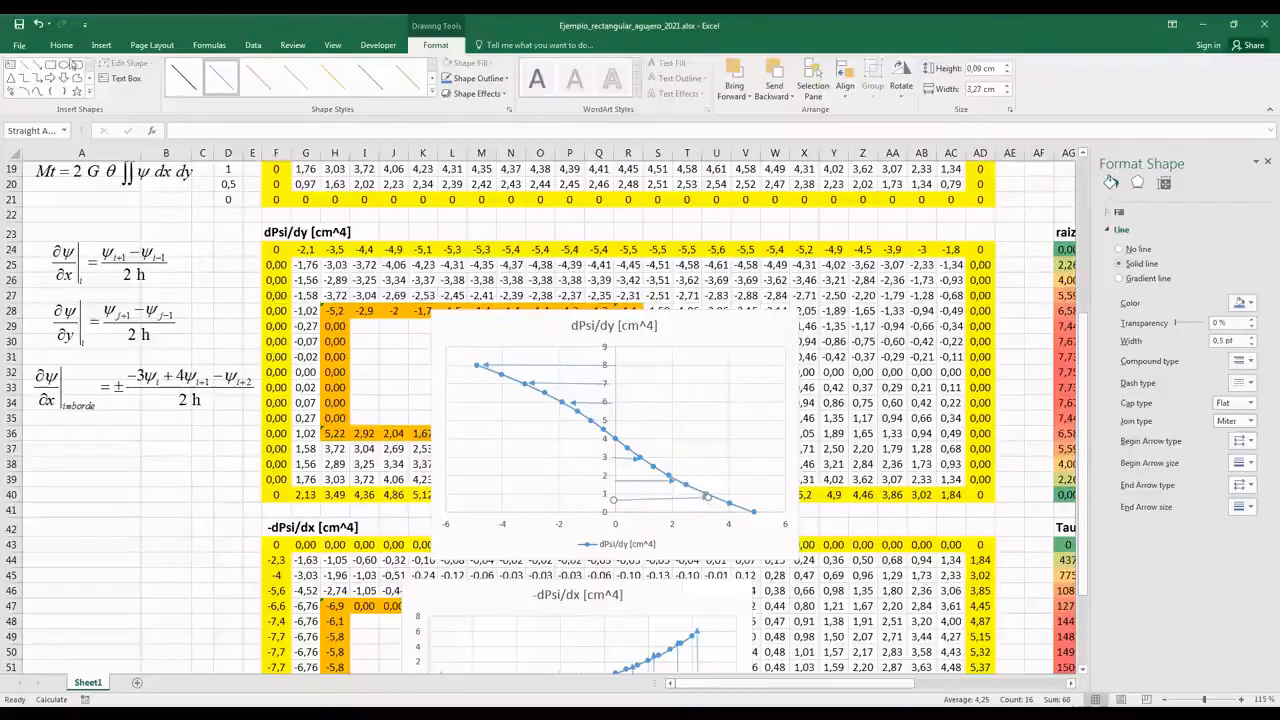
- Try moving the dPsi/dy chart over the formulas and shrinking it, and undo both changes
drag(516, 314, 106, 214)
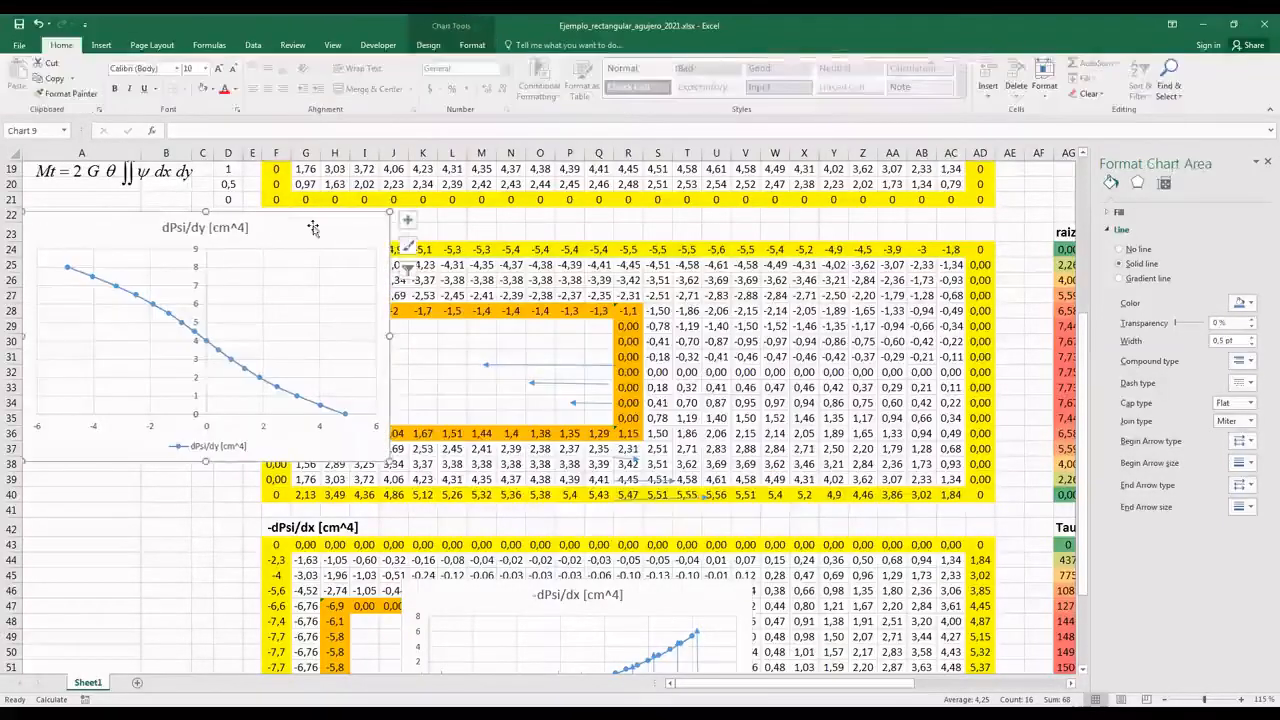
drag(285, 252, 286, 252)
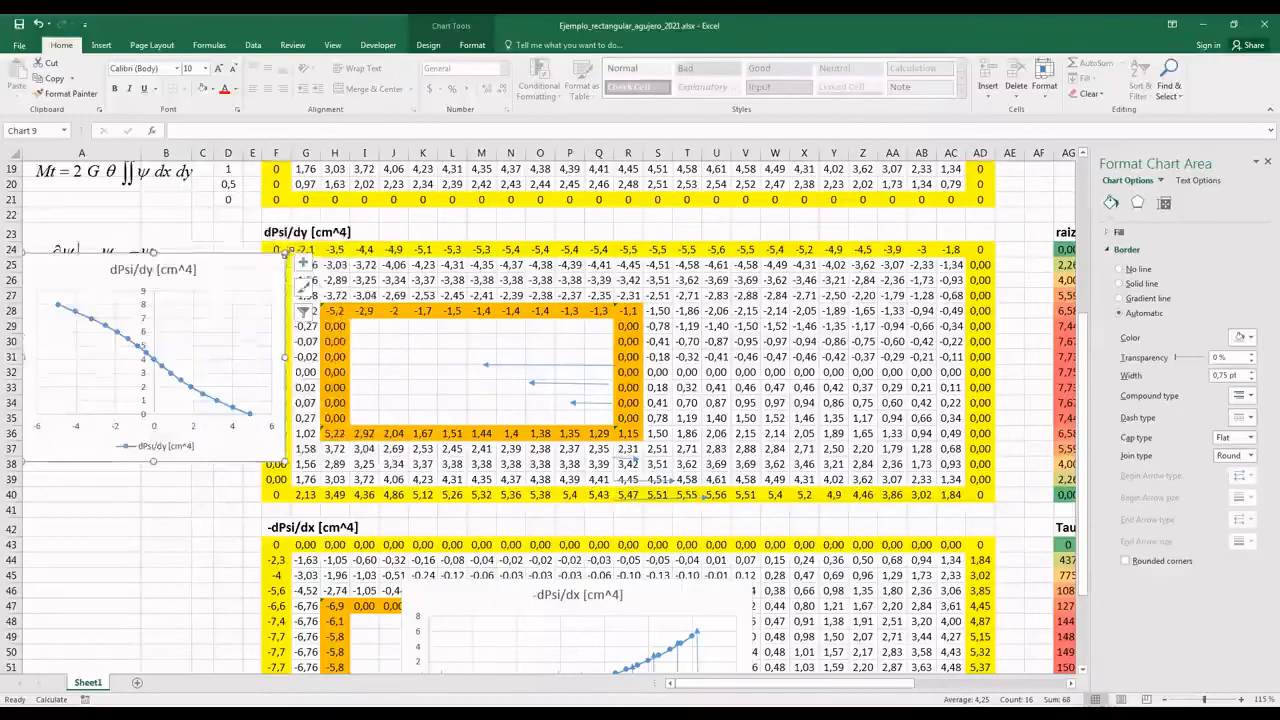
key(ctrl+z)
key(ctrl+z)
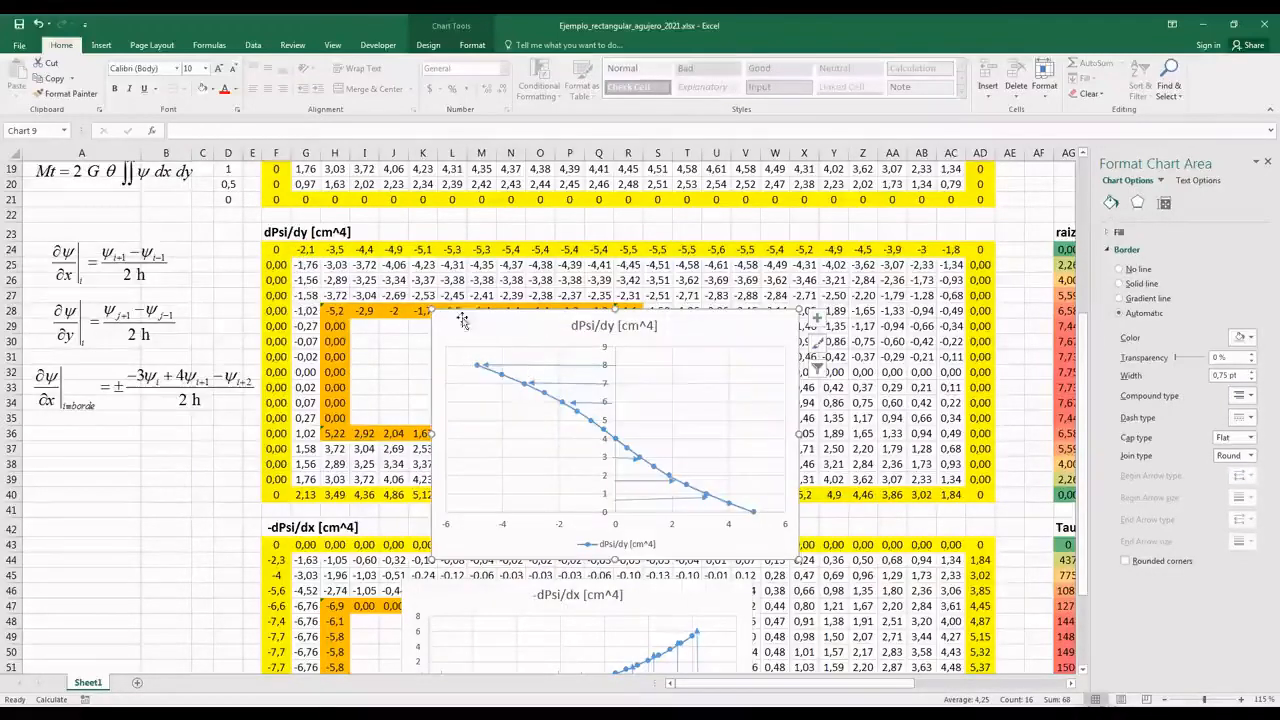
- Select the dPsi/dy chart together with its six arrows and move them over the lower-right corner of the dPsi/dy table
click(556, 366)
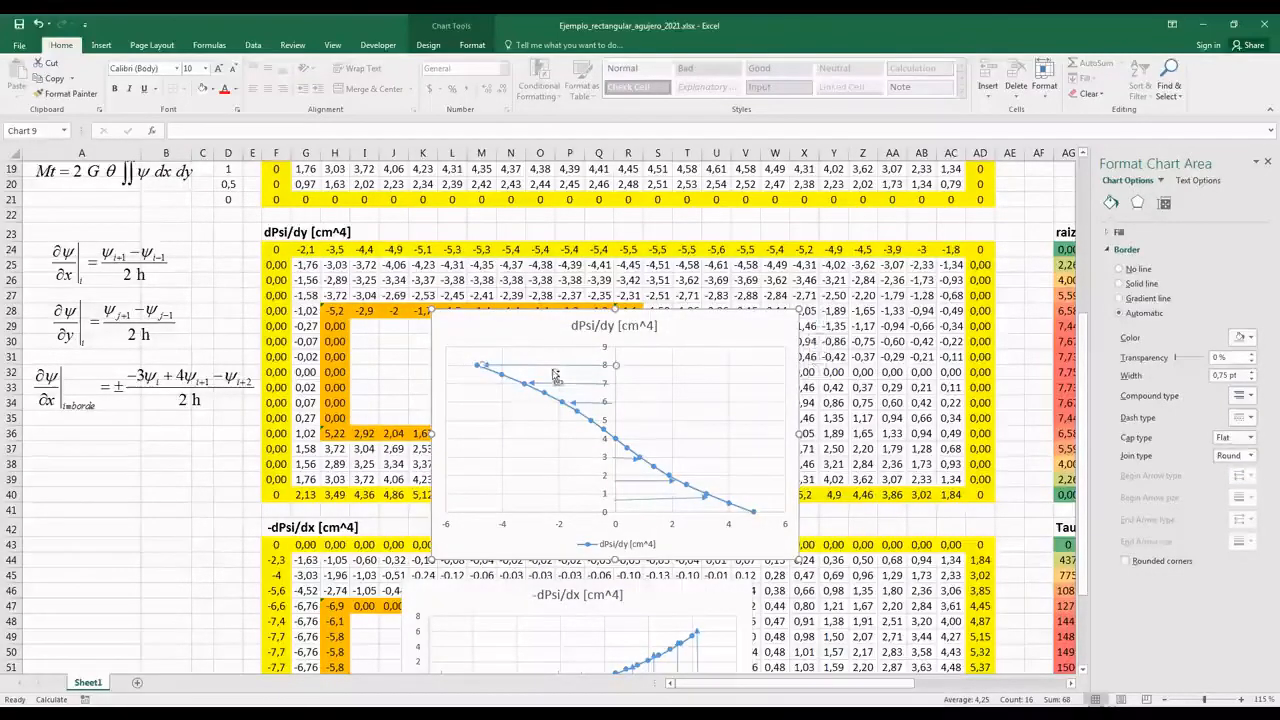
shift+click(560, 383)
shift+click(585, 402)
shift+click(632, 459)
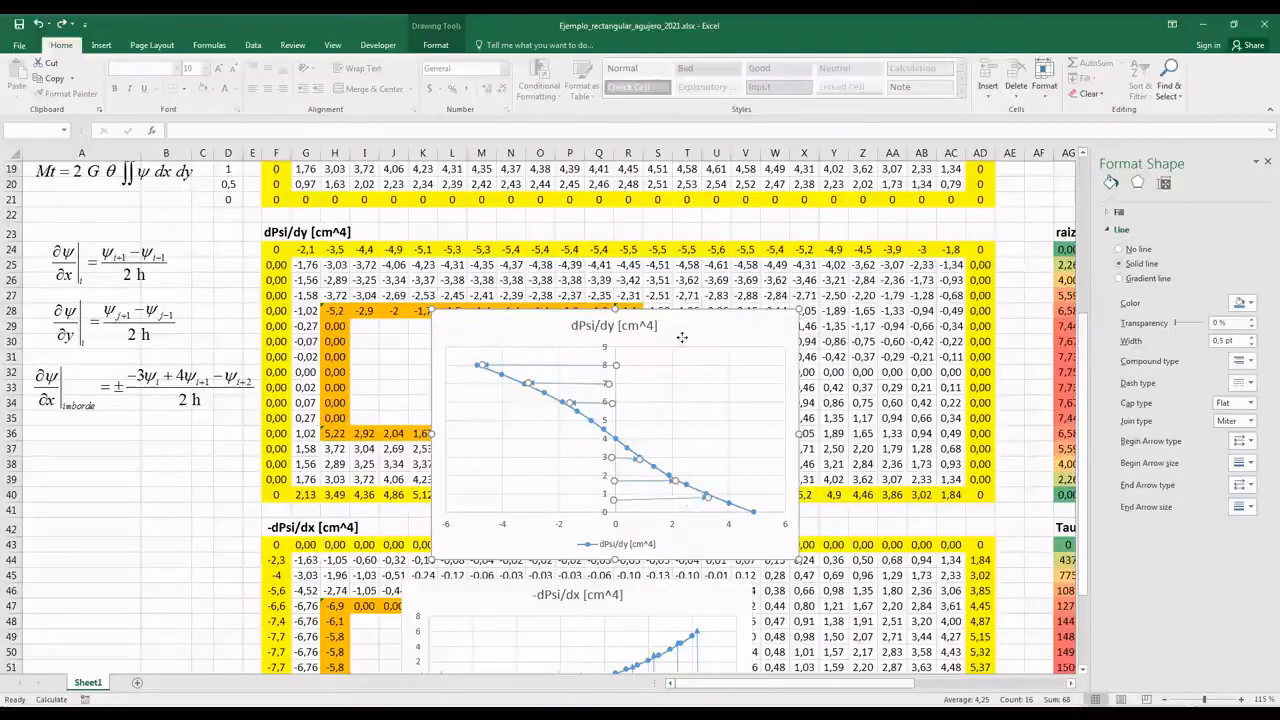
drag(666, 322, 955, 479)
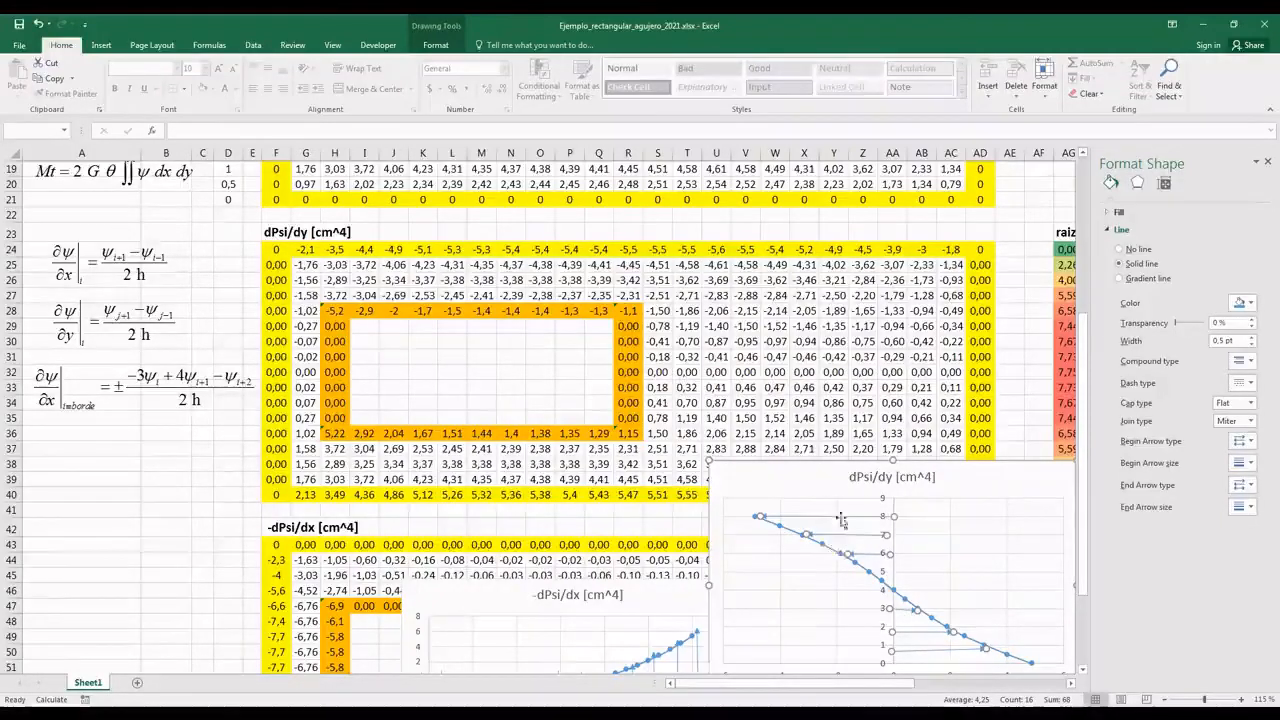
- Paste a copy of the dPsi/dy chart with its arrows and place it over the lower-left part of the dPsi/dy table
click(716, 388)
key(ctrl+v)
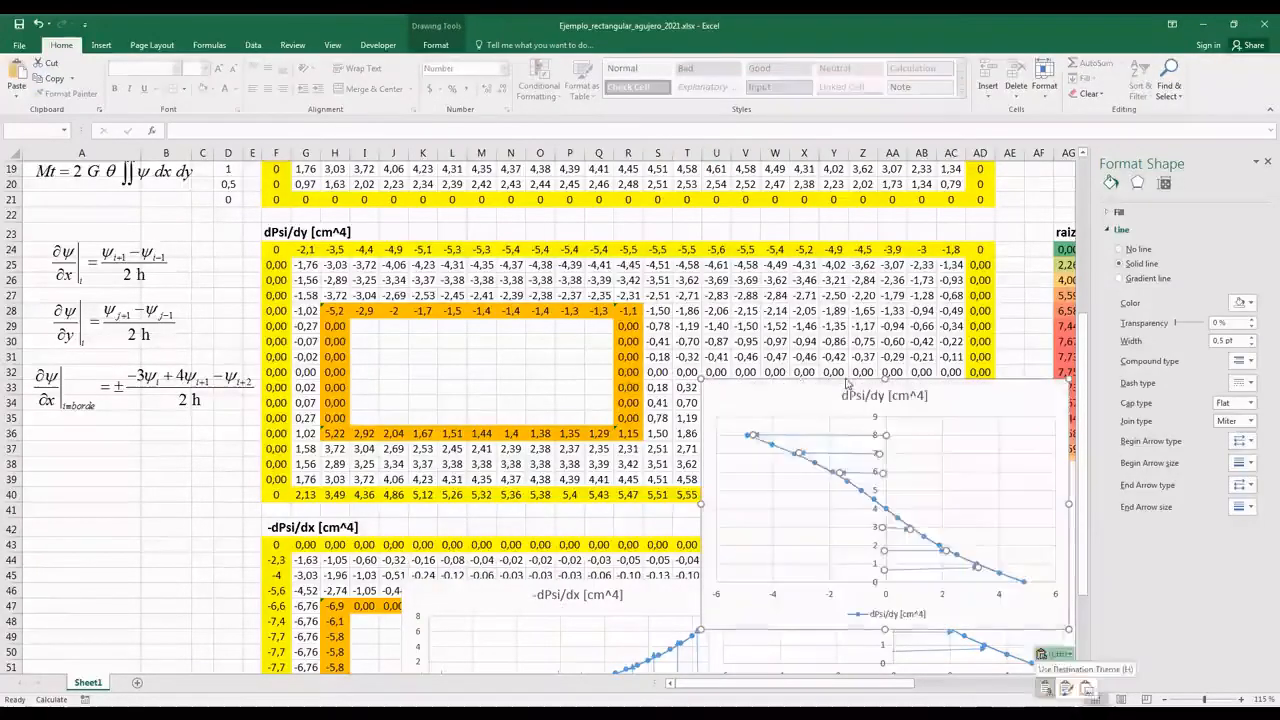
drag(738, 386, 231, 456)
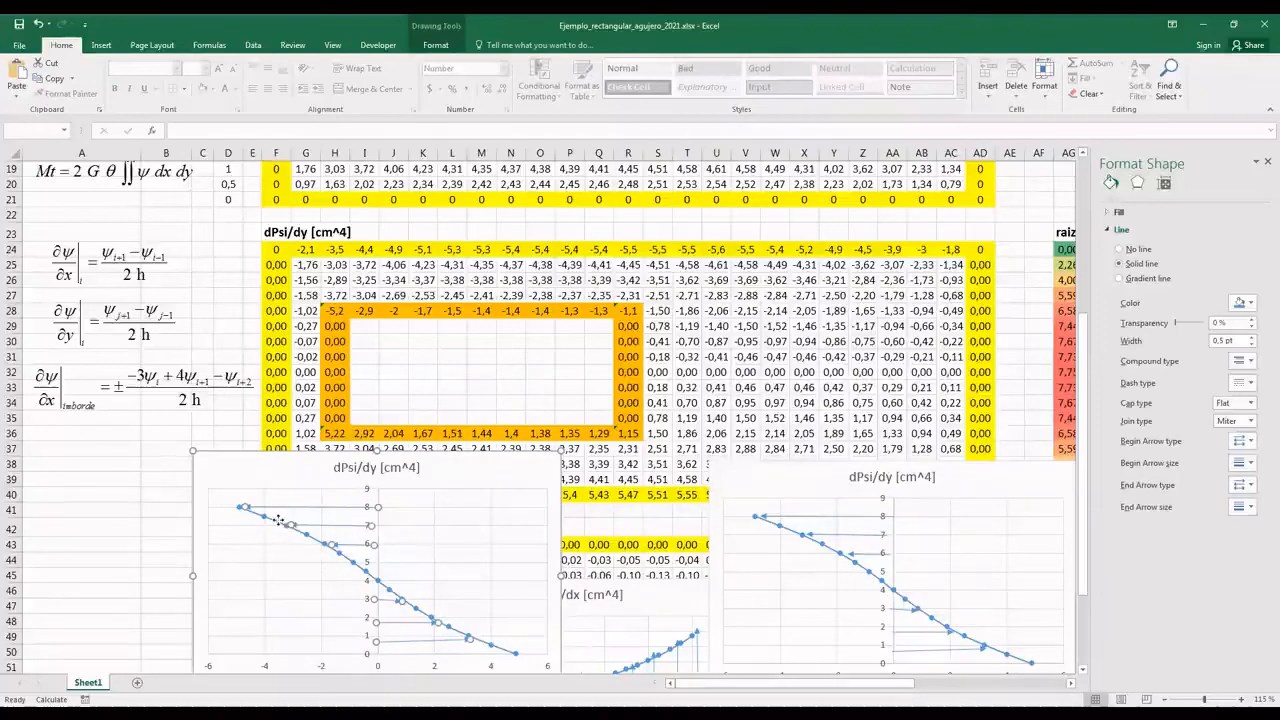
- Change the copied chart's series X values to M24:M40 so it plots the cut through the hole
click(130, 426)
click(248, 512)
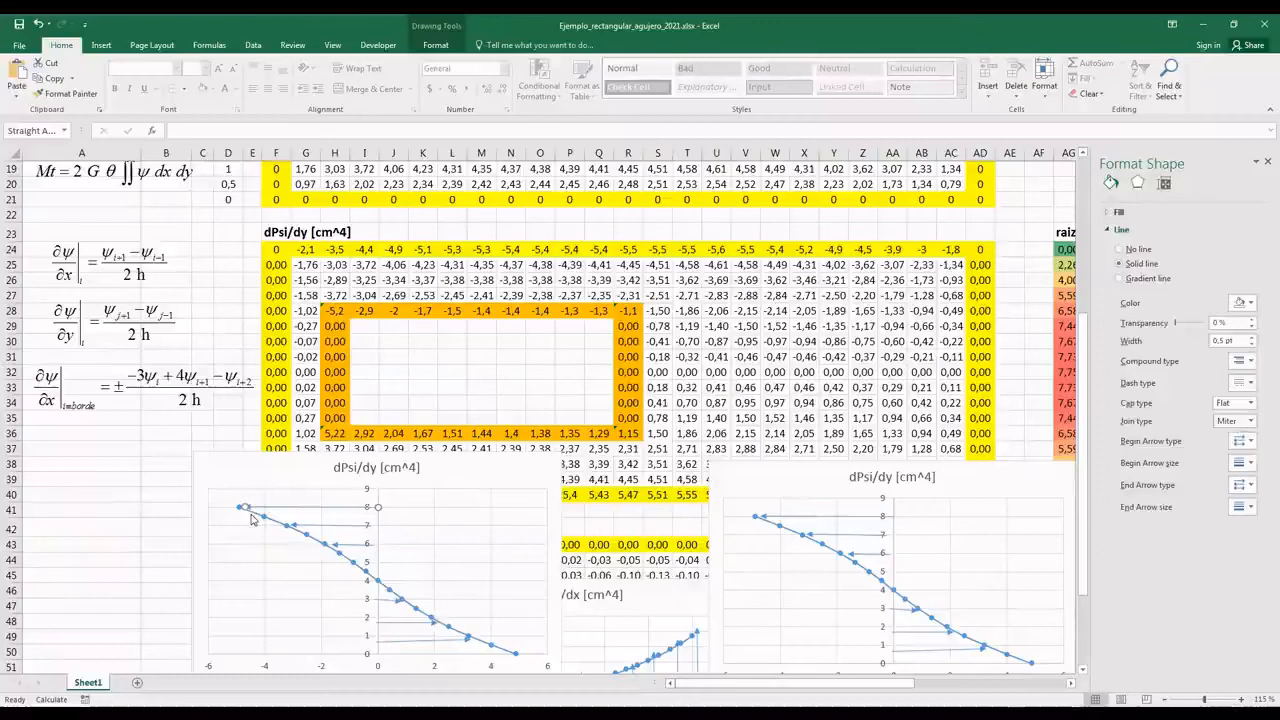
click(256, 517)
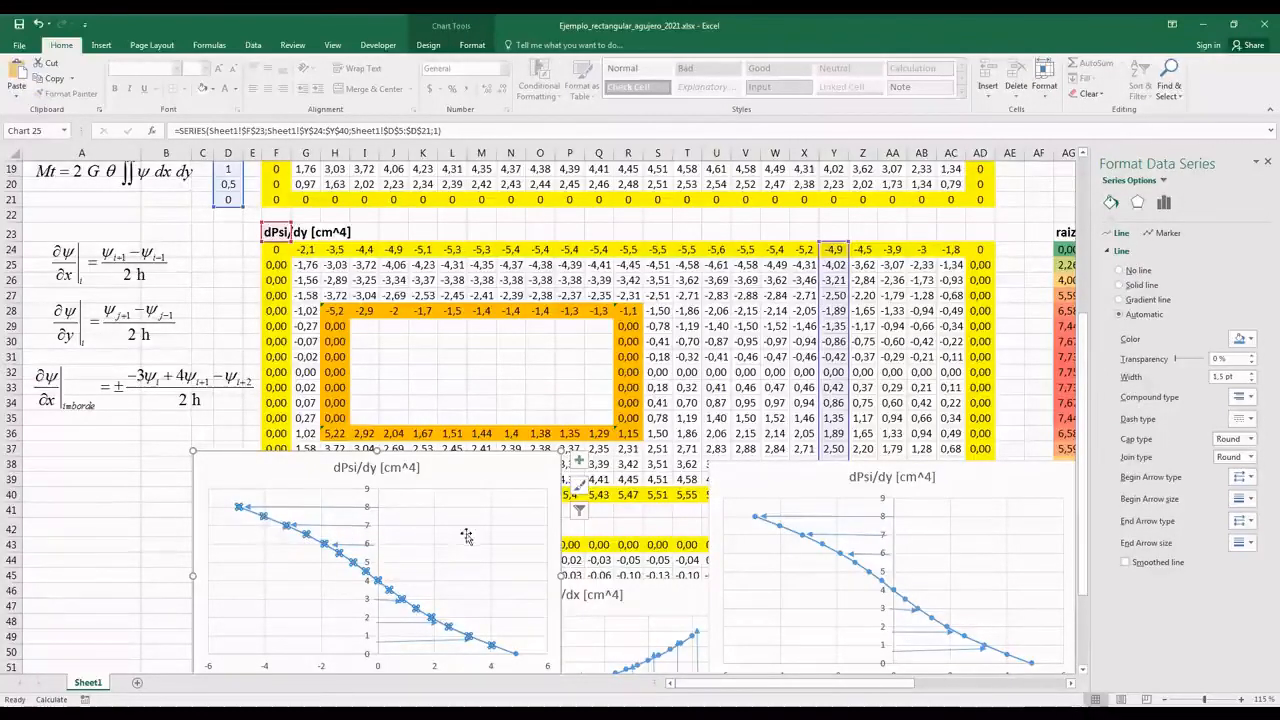
drag(820, 311, 470, 290)
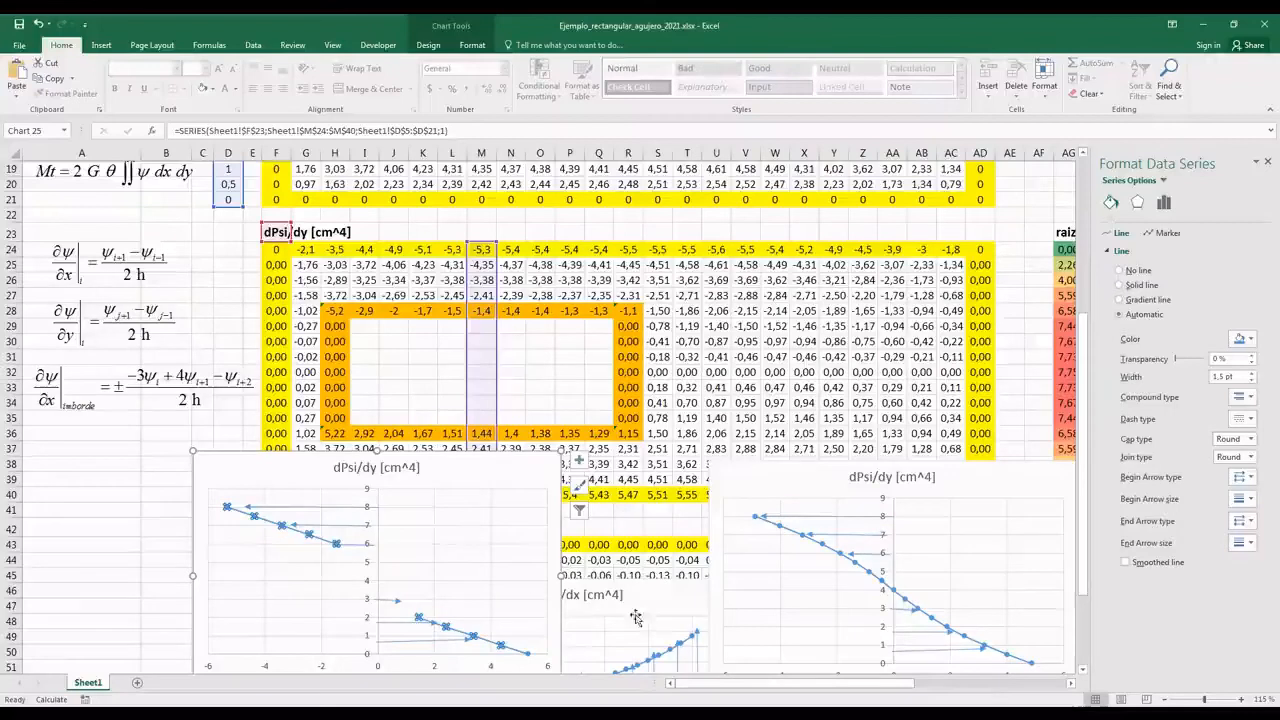
- Copy the M24:M40 series from the duplicate chart and paste it into the original dPsi/dy chart
click(295, 538)
click(295, 536)
click(822, 507)
click(822, 507)
key(ctrl+v)
- Enlarge the combined two-series chart and reposition it over the right half of the dPsi/dy table
drag(810, 470, 725, 368)
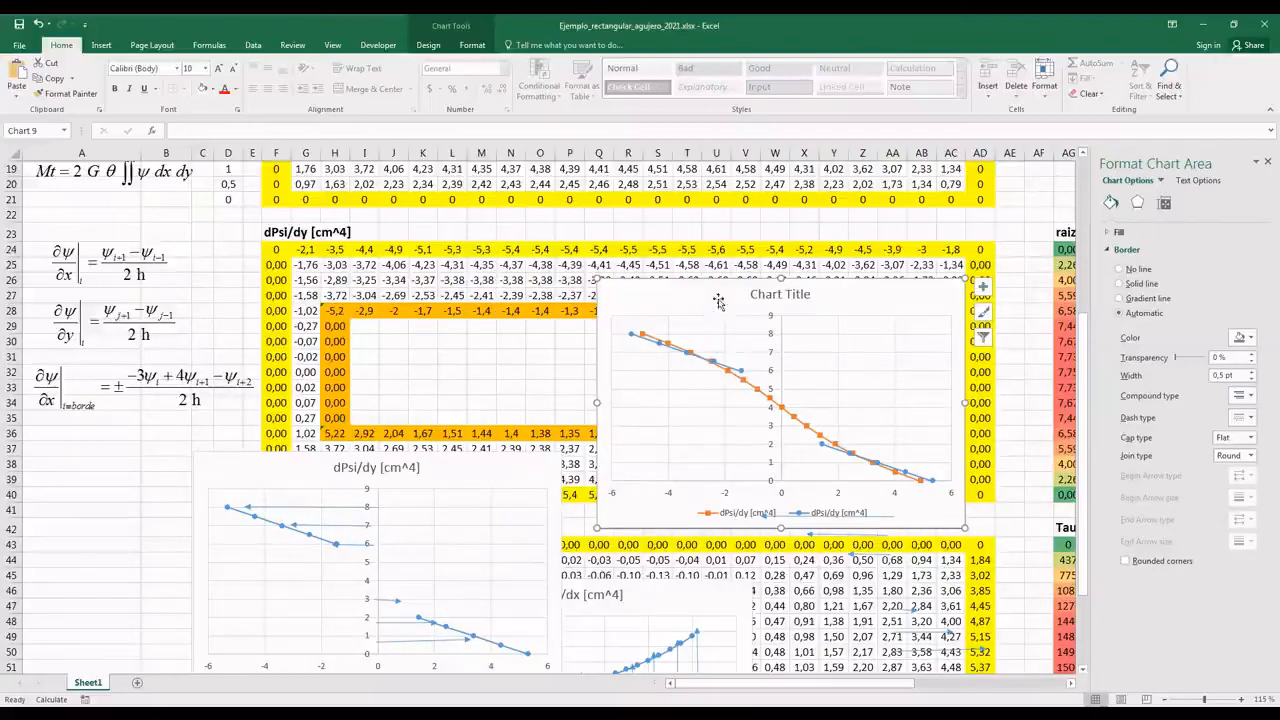
drag(597, 525, 531, 573)
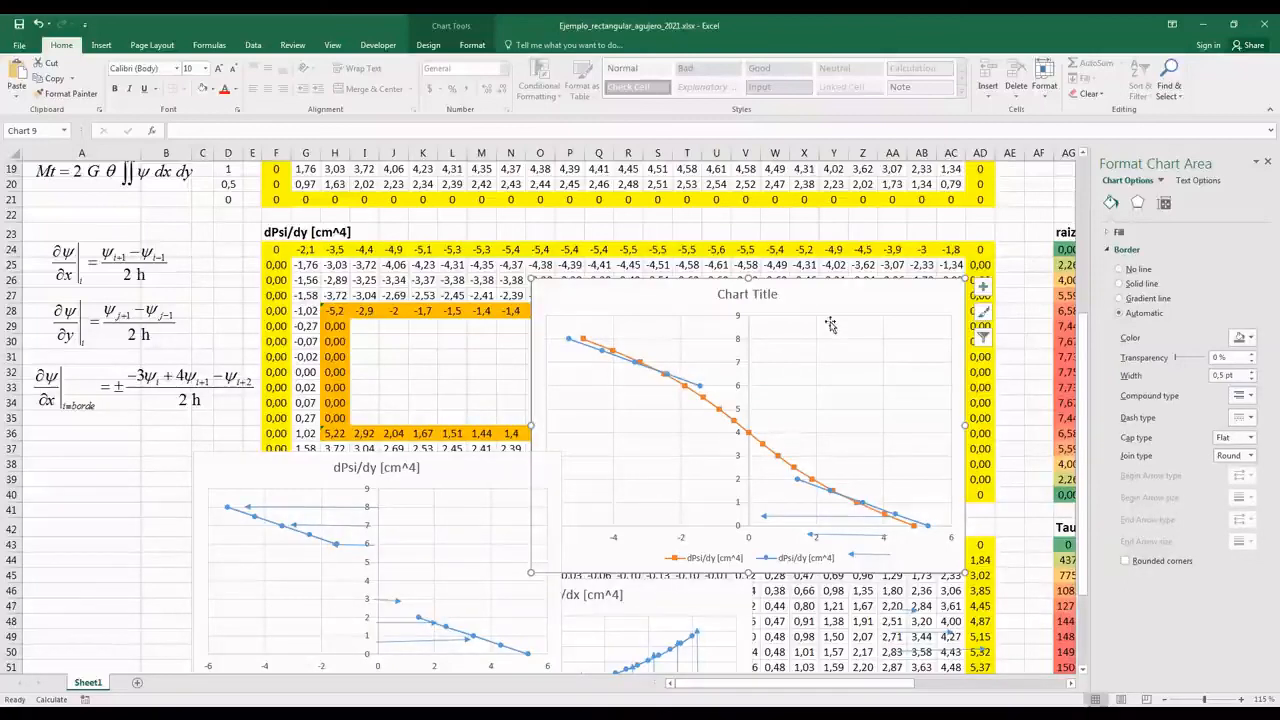
drag(818, 302, 880, 357)
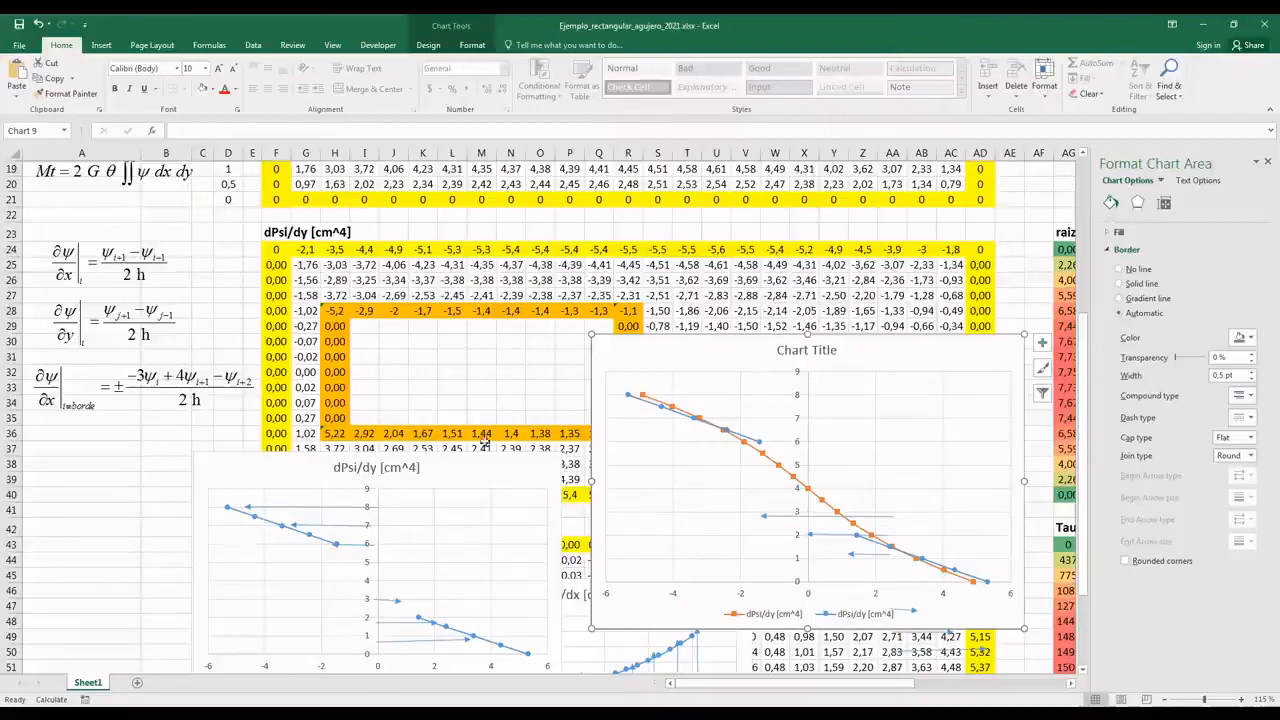